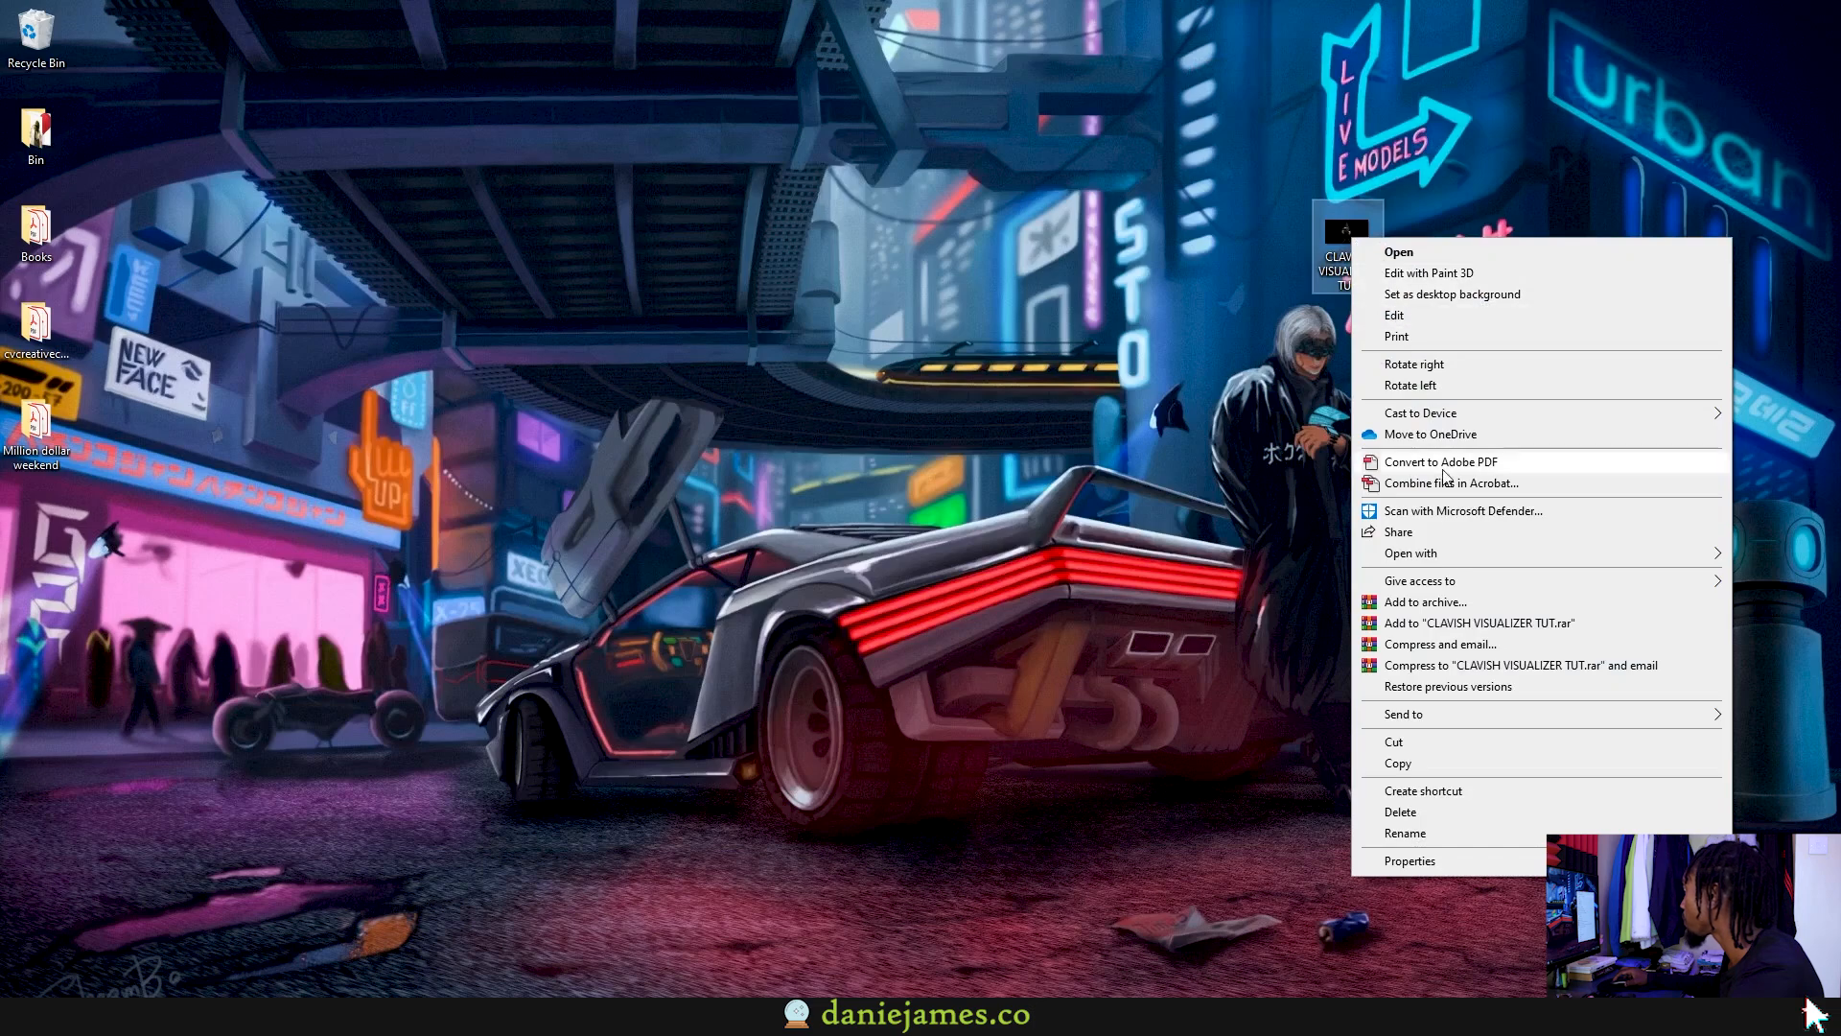
Step: Open the CLAVISH VISUALIZER TUT image from the desktop in Adobe Photoshop
left_click(1094, 557)
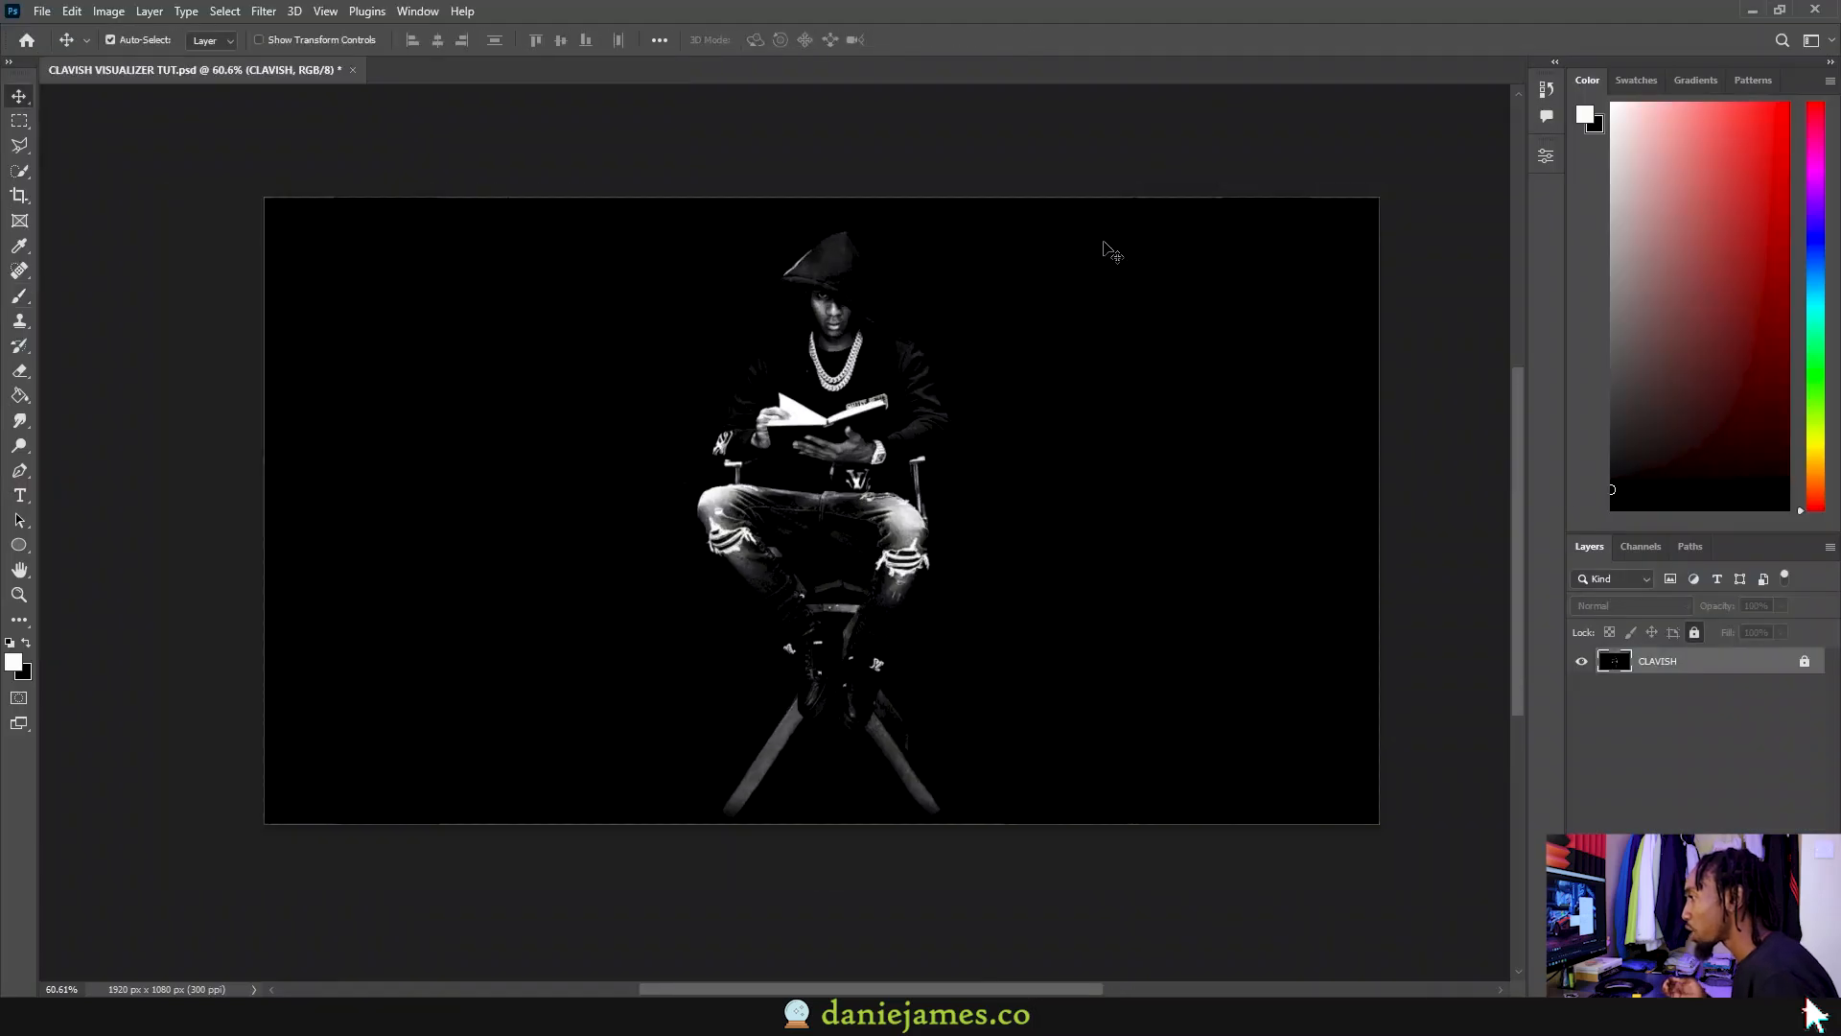
Step: On a new layer, paint a thin white zigzag in the upper left with the 5 px Scribblable brush
key("ctrl+shift+alt+n")
left_click(19, 296)
left_click(138, 40)
scroll(106, 436, "down", 1)
left_click(37, 438)
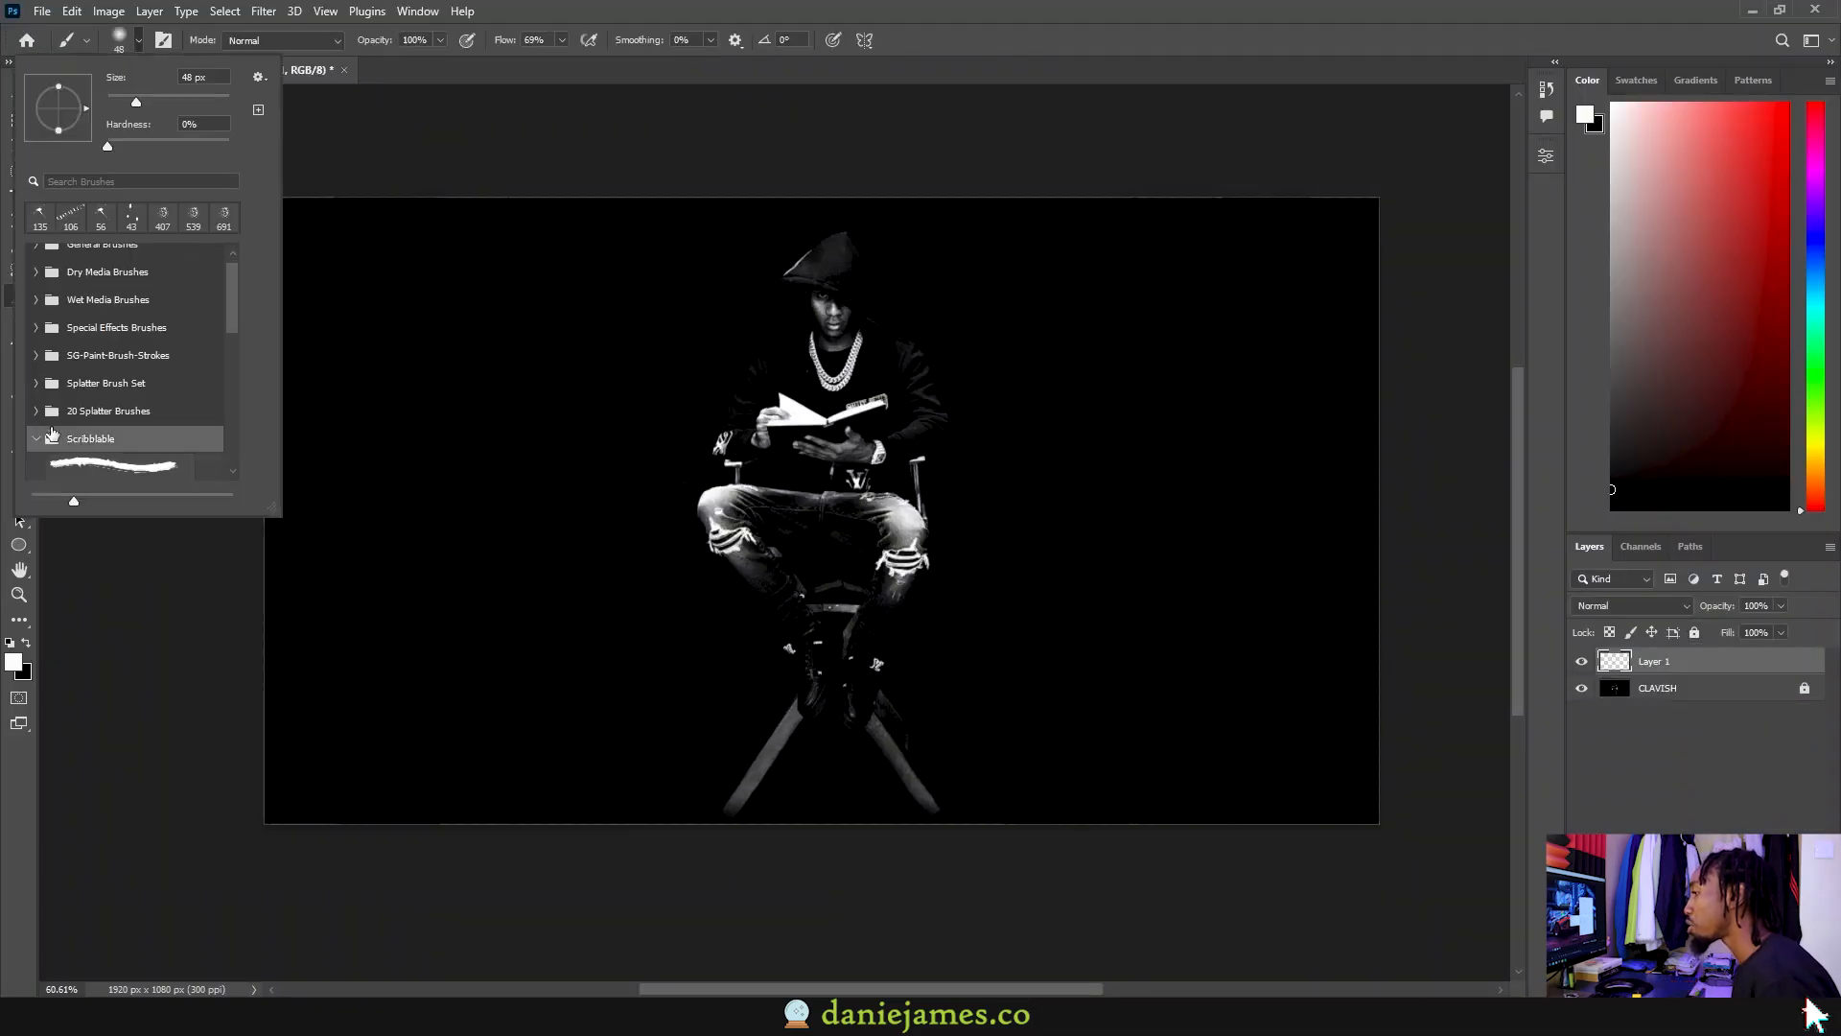
scroll(106, 436, "down", 2)
double_click(125, 412)
left_click_drag(636, 485, 587, 471)
left_click_drag(601, 209, 455, 351)
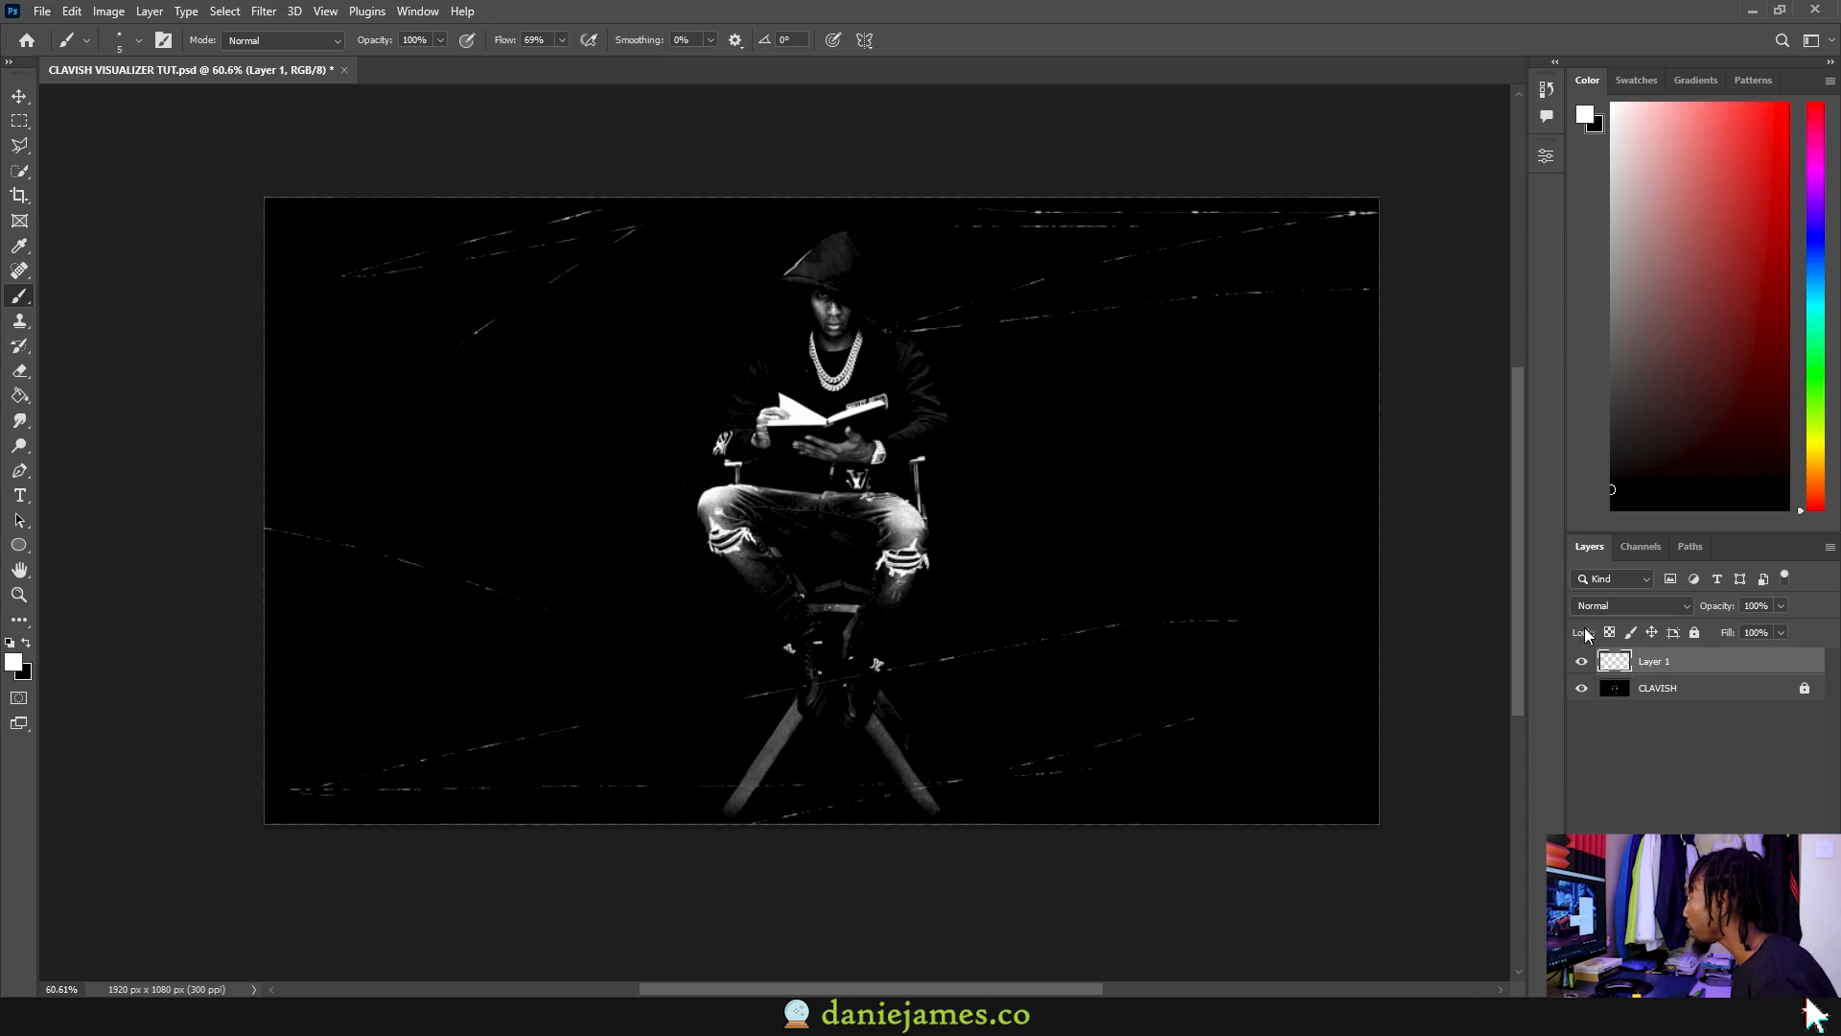
Step: Hide Layer 1 and, on a new Layer 2, try white strokes across the top and left side
left_click(1581, 662)
key("ctrl+shift+alt+n")
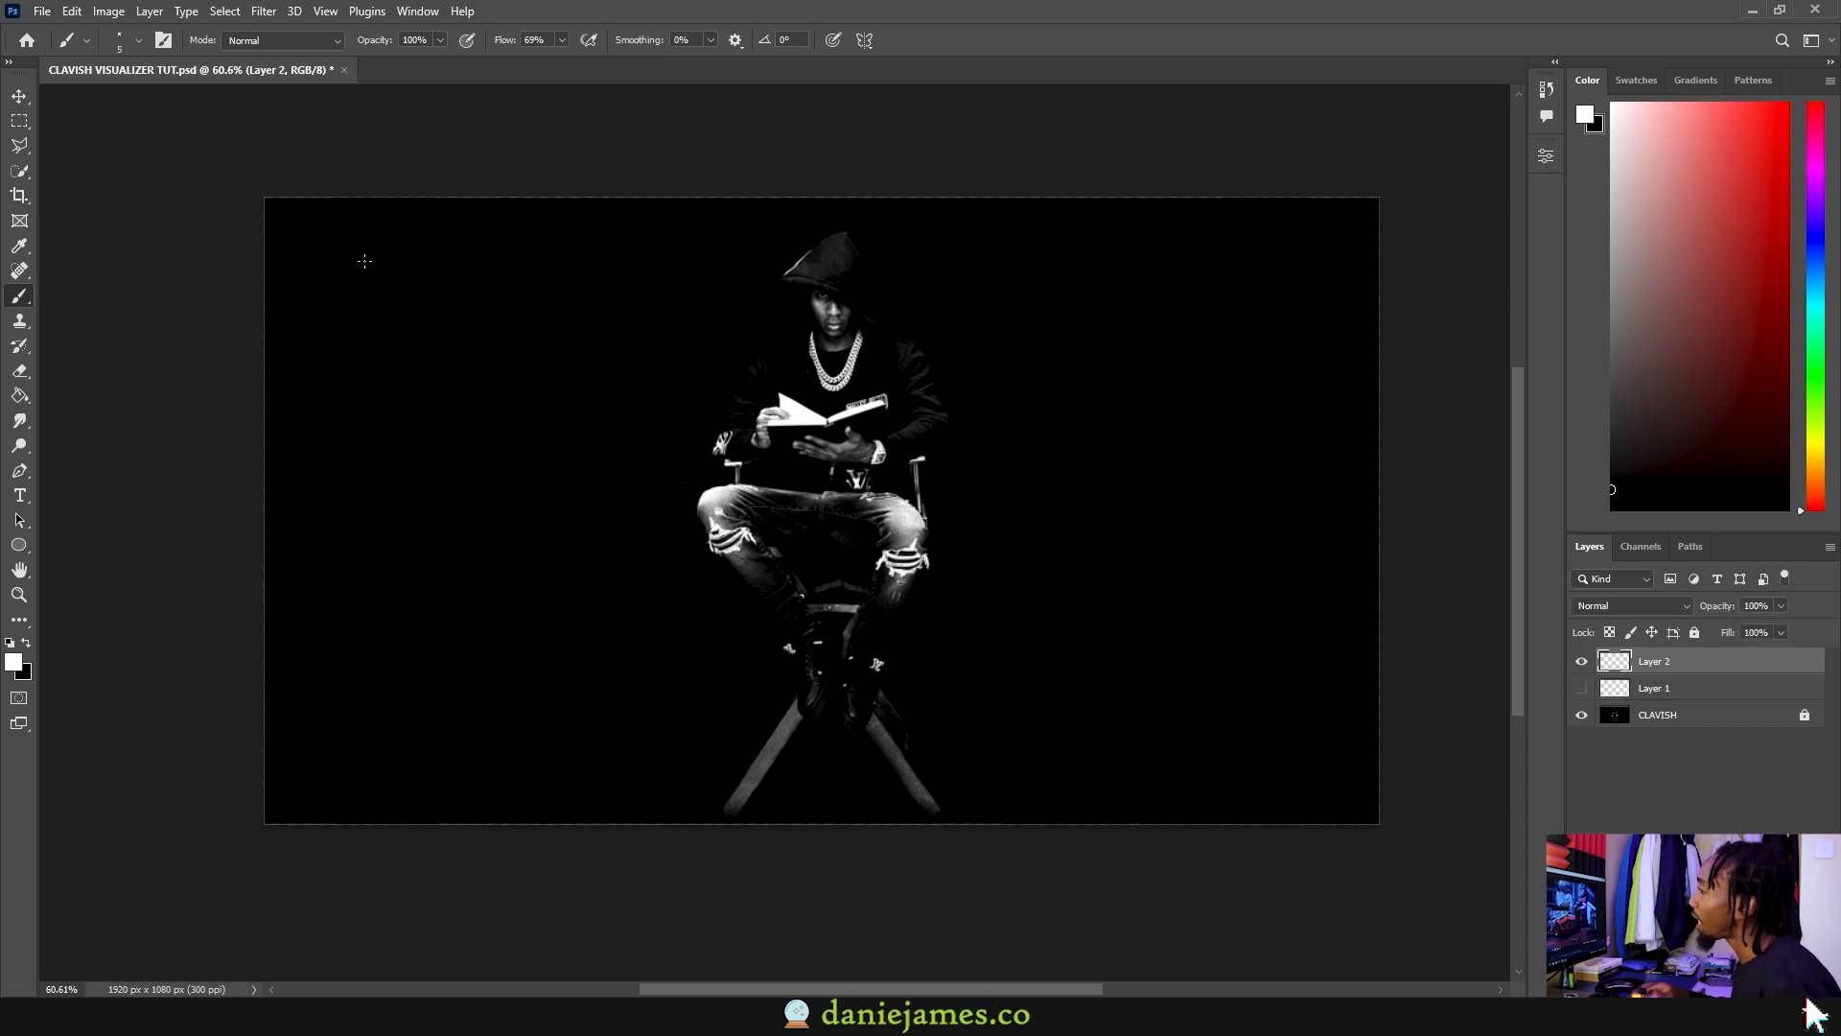
left_click_drag(313, 246, 1372, 233)
mouse_move(722, 282)
left_mouse_down()
mouse_move(482, 466)
mouse_move(452, 516)
left_mouse_up()
left_click_drag(1023, 288, 1032, 288)
key("ctrl+z")
mouse_move(863, 285)
left_mouse_down()
mouse_move(1378, 288)
mouse_move(1187, 291)
left_mouse_up()
key("ctrl+z")
key("ctrl+z")
key("ctrl+z")
key("ctrl+z")
Step: With the brush back at 5 px, paint a thin stroke on the right and a looping scribble down the left half
key("ctrl+z")
left_click_drag(361, 482, 656, 560)
key("ctrl+z")
right_click(498, 521, "alt")
left_click_drag(498, 521, 654, 338)
key("ctrl+z")
key("bracketleft")
key("bracketleft")
key("bracketleft")
key("bracketleft")
key("bracketleft")
key("bracketleft")
left_click_drag(858, 279, 1375, 279)
left_click_drag(1370, 289, 1172, 494)
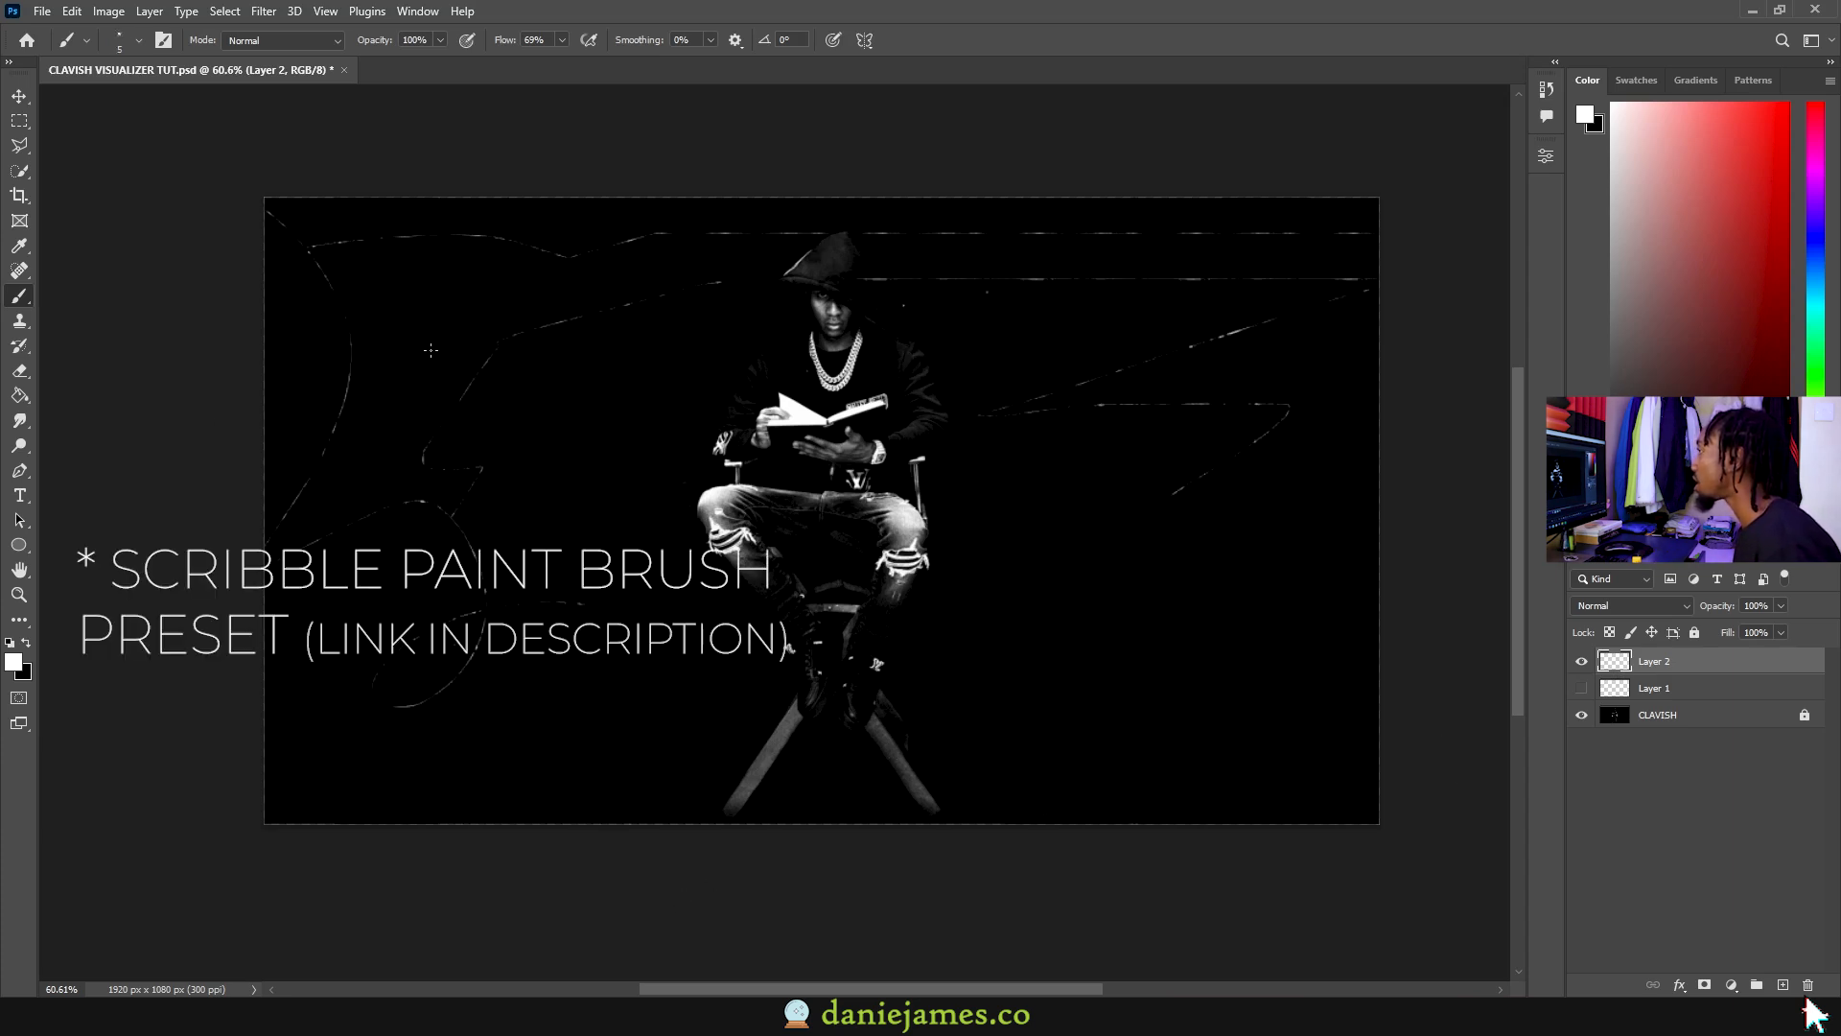
left_click(1581, 661)
left_click(1581, 661)
left_click_drag(420, 420, 473, 937)
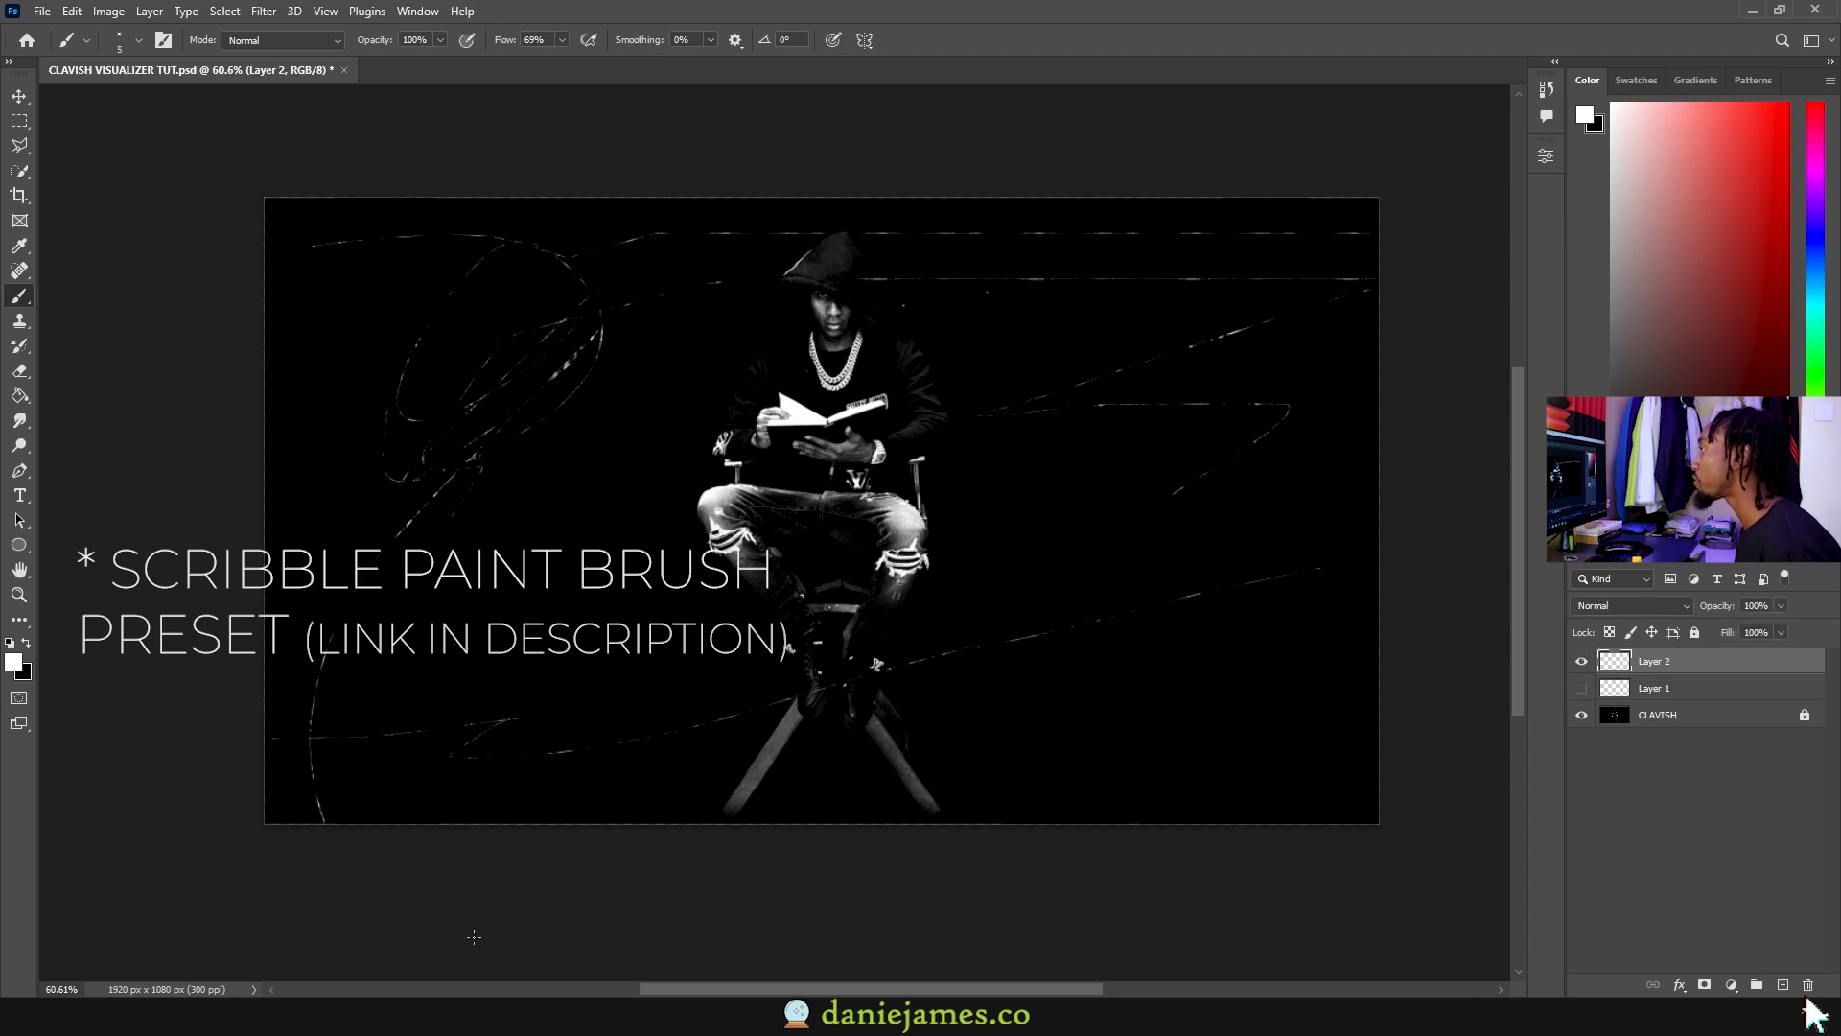
key("ctrl+z")
mouse_move(351, 285)
left_mouse_down()
mouse_move(395, 407)
mouse_move(666, 818)
left_mouse_up()
Step: Switch to a spatter brush tip sized to 24 px, then hide Layer 2
left_click(139, 40)
double_click(144, 383)
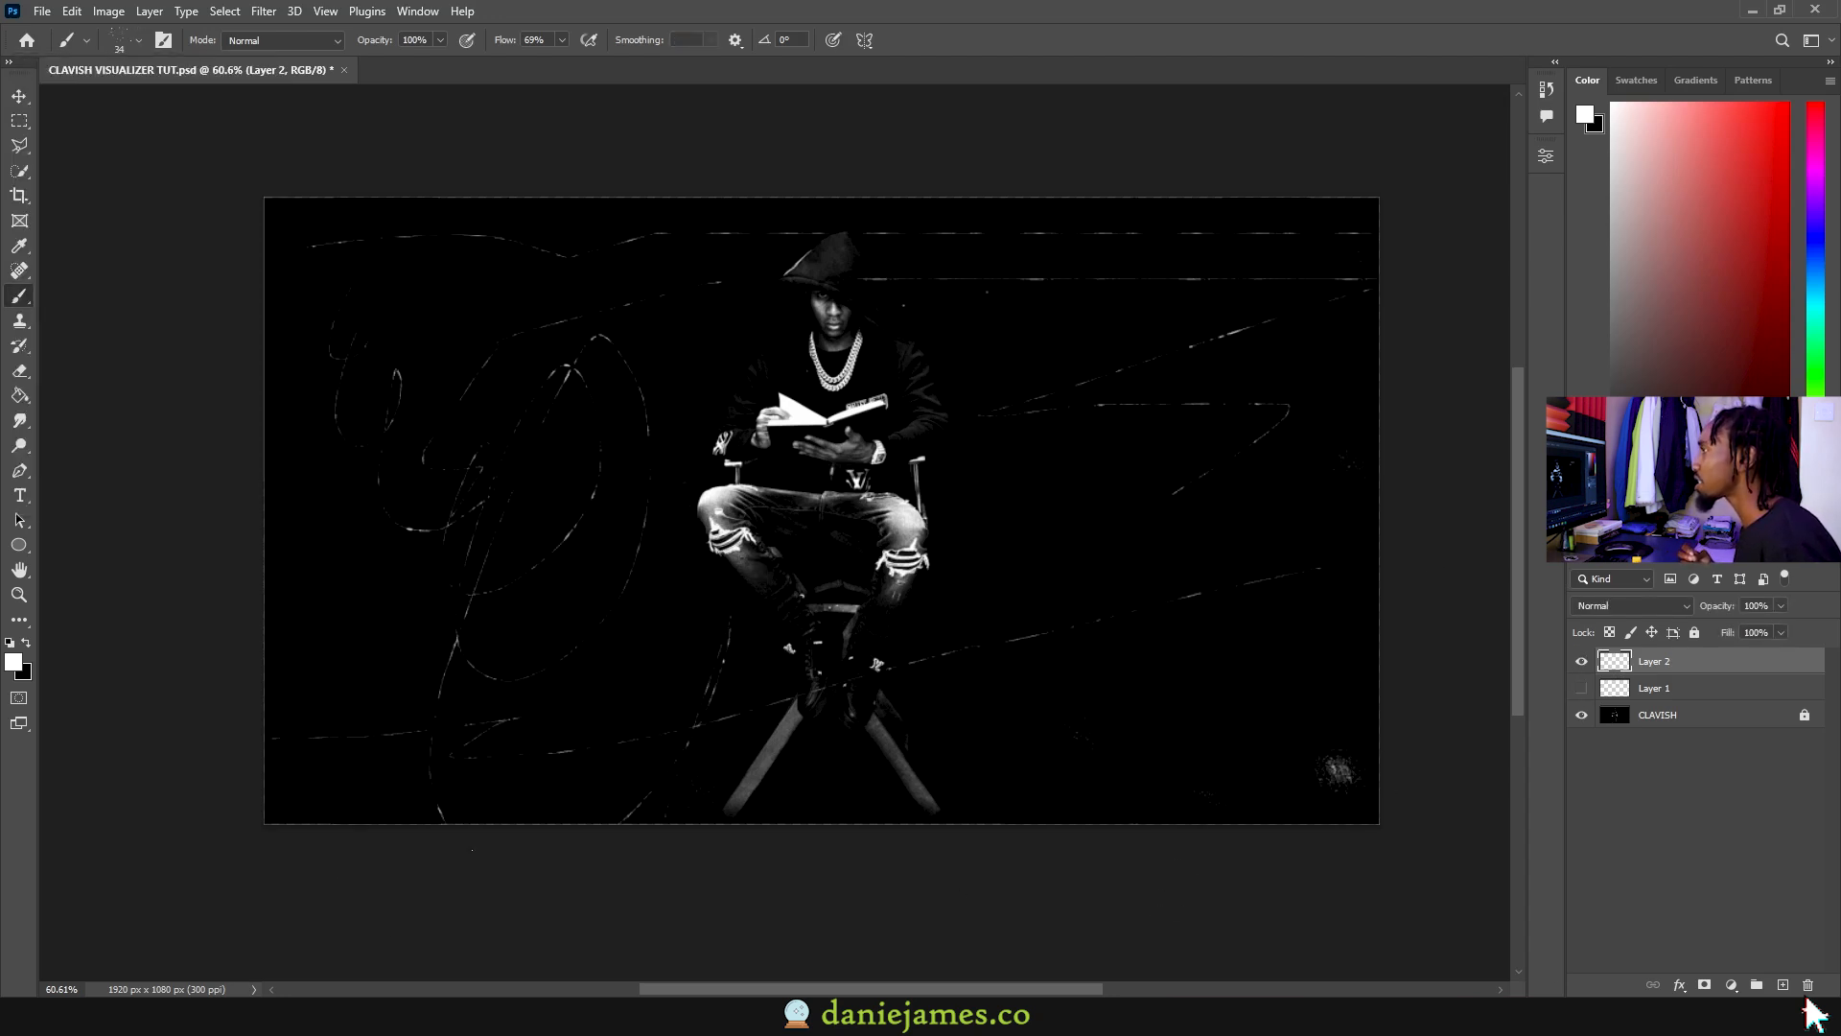
right_click(361, 422)
left_click_drag(335, 306, 324, 306, "alt")
left_click_drag(362, 628, 353, 625, "alt")
left_click_drag(404, 540, 388, 541, "alt")
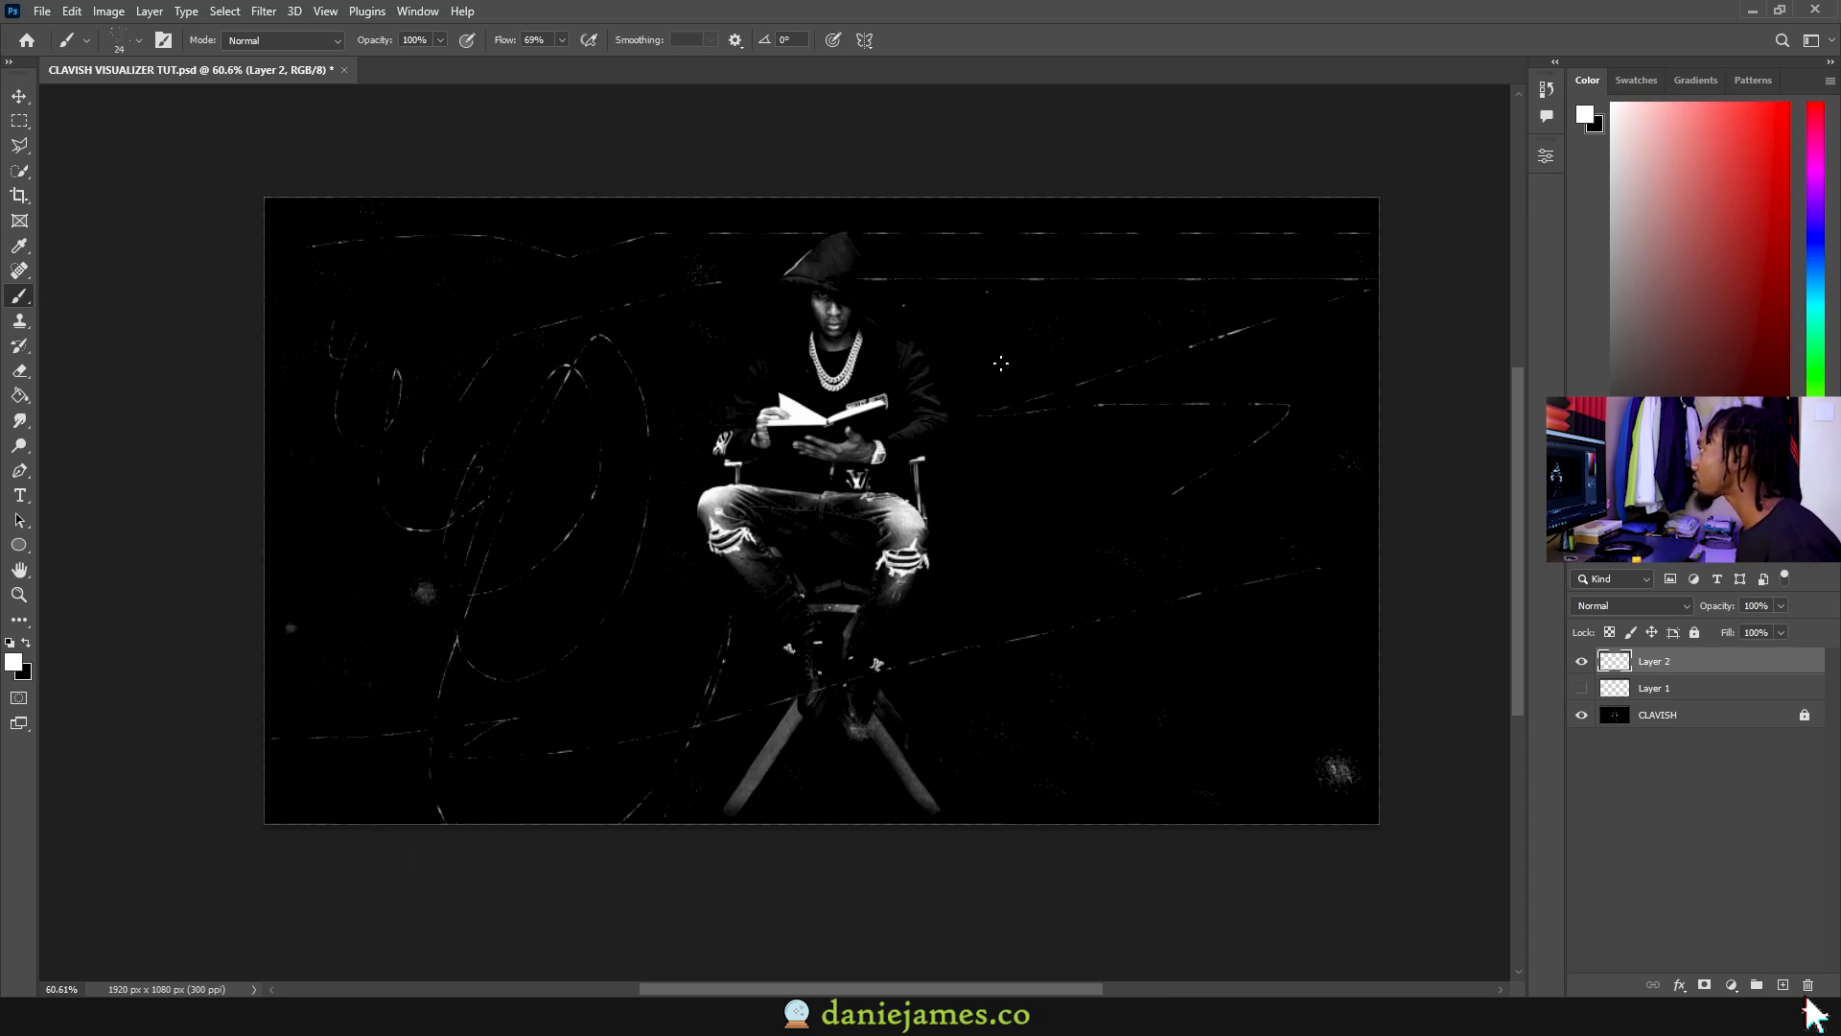
left_click(1582, 662)
Step: Rename the first stroke layer to 'background 1'
left_click(1581, 661)
left_click(1582, 661)
double_click(1663, 661)
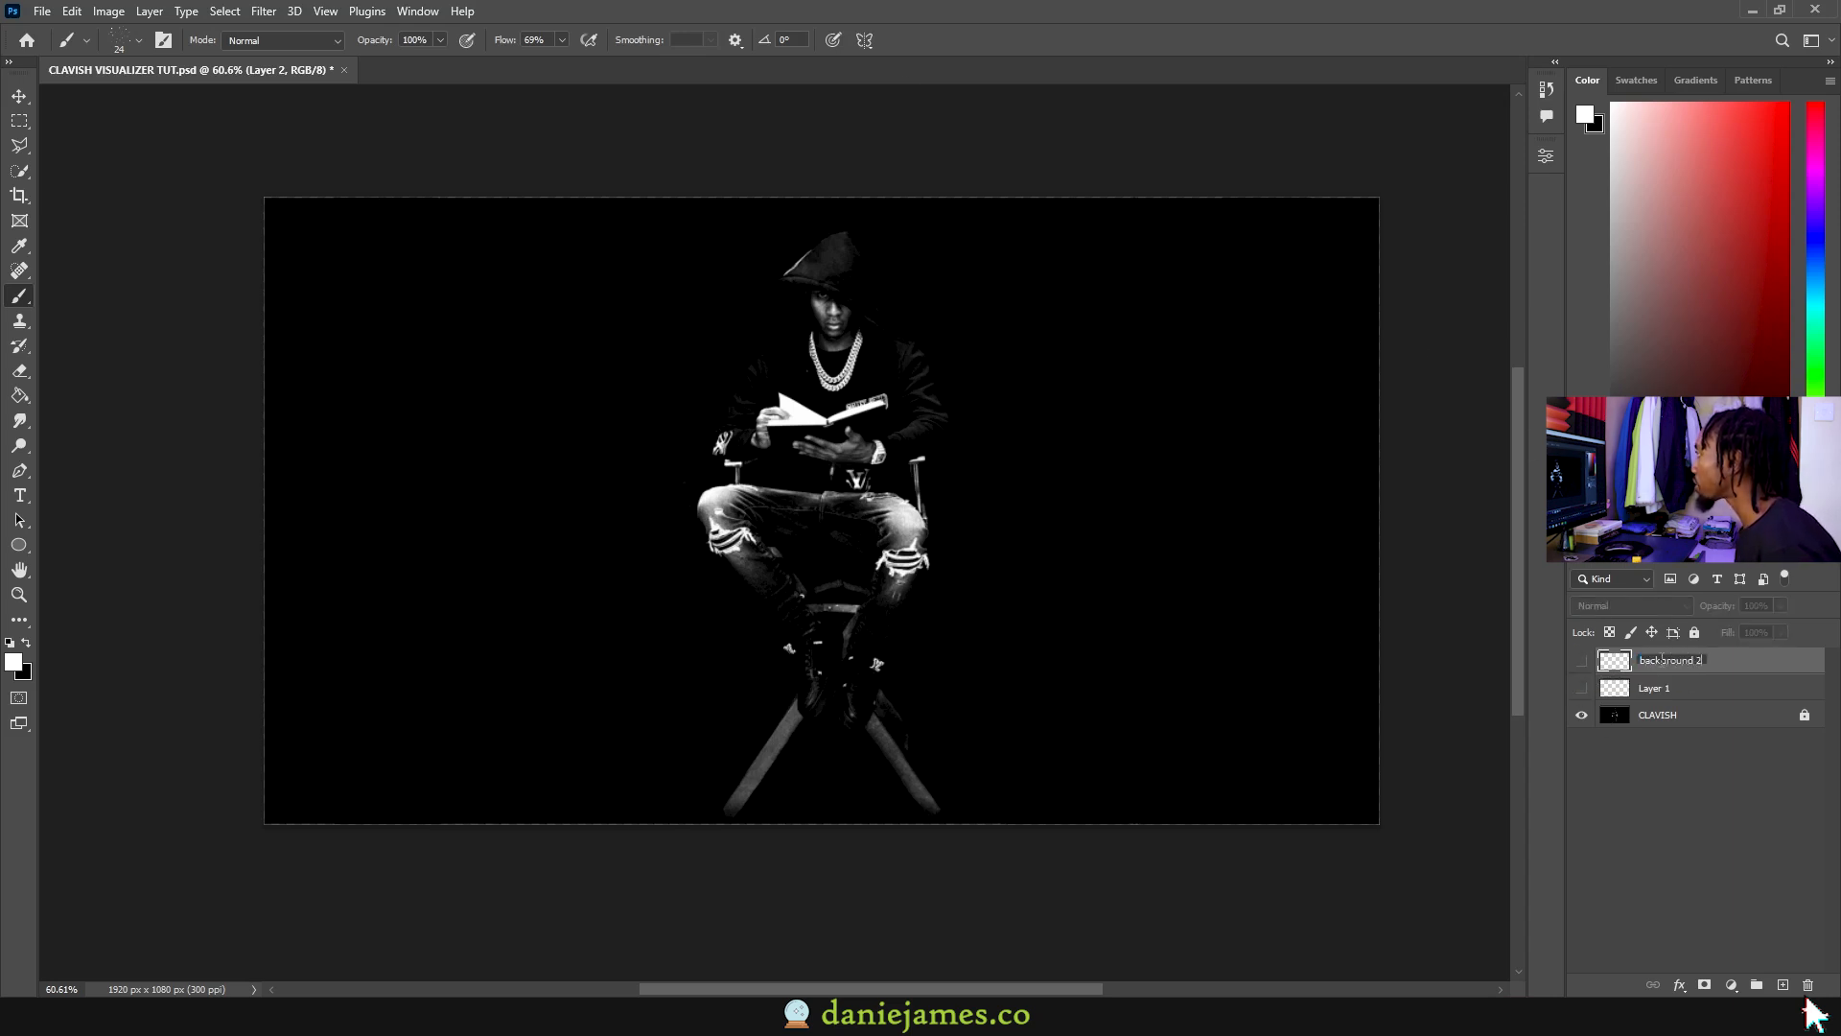
double_click(1656, 687)
type("baclground 1")
key("Return")
key("Return")
Step: Hide both background layers and, on a new layer, paint a zigzag down the left edge with a smaller brush
left_click(1582, 661)
left_click(1581, 688)
left_click(1581, 688)
left_click(1582, 662)
left_click(1673, 661)
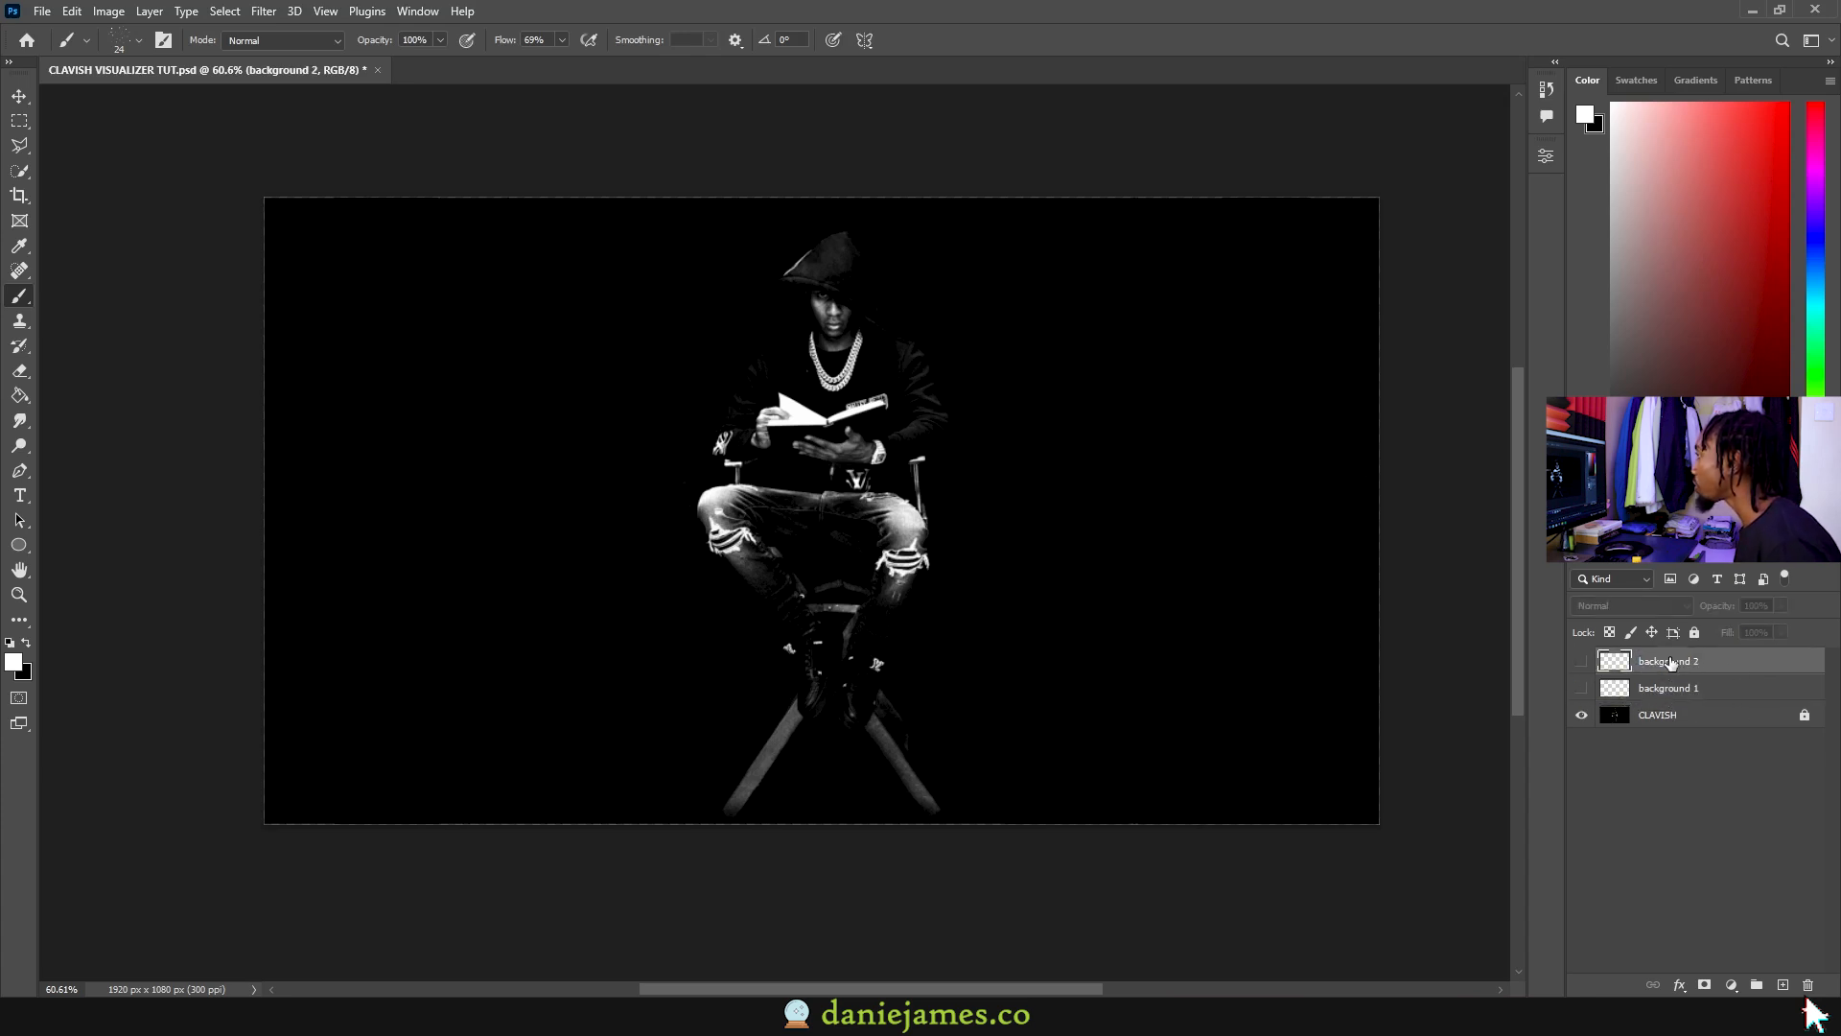
left_click(1783, 985)
left_click_drag(603, 440, 595, 440)
key("bracketleft")
mouse_move(306, 213)
left_mouse_down()
mouse_move(410, 223)
mouse_move(355, 654)
mouse_move(564, 801)
left_mouse_up()
Step: On another new layer, scribble in white across the left half
left_click(1784, 985)
mouse_move(374, 777)
left_mouse_down()
mouse_move(613, 259)
mouse_move(441, 399)
mouse_move(671, 595)
mouse_move(768, 767)
mouse_move(671, 211)
mouse_move(451, 201)
left_mouse_up()
left_click(1582, 662)
left_click(1581, 668)
Step: Add a new layer and try white strokes along the top right, undoing them
left_click(1784, 985)
right_click(903, 221, "alt")
mouse_move(1266, 340)
left_mouse_down()
mouse_move(1127, 491)
mouse_move(1256, 203)
left_mouse_up()
key("ctrl+z")
mouse_move(1373, 244)
left_mouse_down()
mouse_move(1167, 279)
mouse_move(868, 210)
left_mouse_up()
key("ctrl+z")
Step: Scribble across the right half with an 8 px brush, compare Layers 1–3, and add Layer 4
right_click(1292, 206, "alt")
mouse_move(1291, 206)
left_mouse_down()
mouse_move(1016, 307)
mouse_move(1199, 498)
mouse_move(969, 561)
left_mouse_up()
mouse_move(837, 843)
left_mouse_down()
mouse_move(1063, 743)
mouse_move(1342, 764)
left_mouse_up()
mouse_move(1206, 747)
left_mouse_down()
mouse_move(1189, 585)
mouse_move(1160, 815)
mouse_move(959, 623)
mouse_move(1084, 561)
mouse_move(1191, 176)
left_mouse_up()
left_click_drag(1576, 699, 1579, 716)
mouse_move(1580, 716)
left_mouse_down()
mouse_move(1579, 661)
mouse_move(1581, 742)
left_mouse_up()
left_click(1782, 985)
Step: Paint a zigzag on Layer 4, then trace the hood and left arm on a new layer with a 20 px brush
scroll(810, 362, "up", 2)
scroll(811, 362, "down", 1)
left_click_drag(722, 332, 727, 334)
left_click_drag(556, 200, 613, 446)
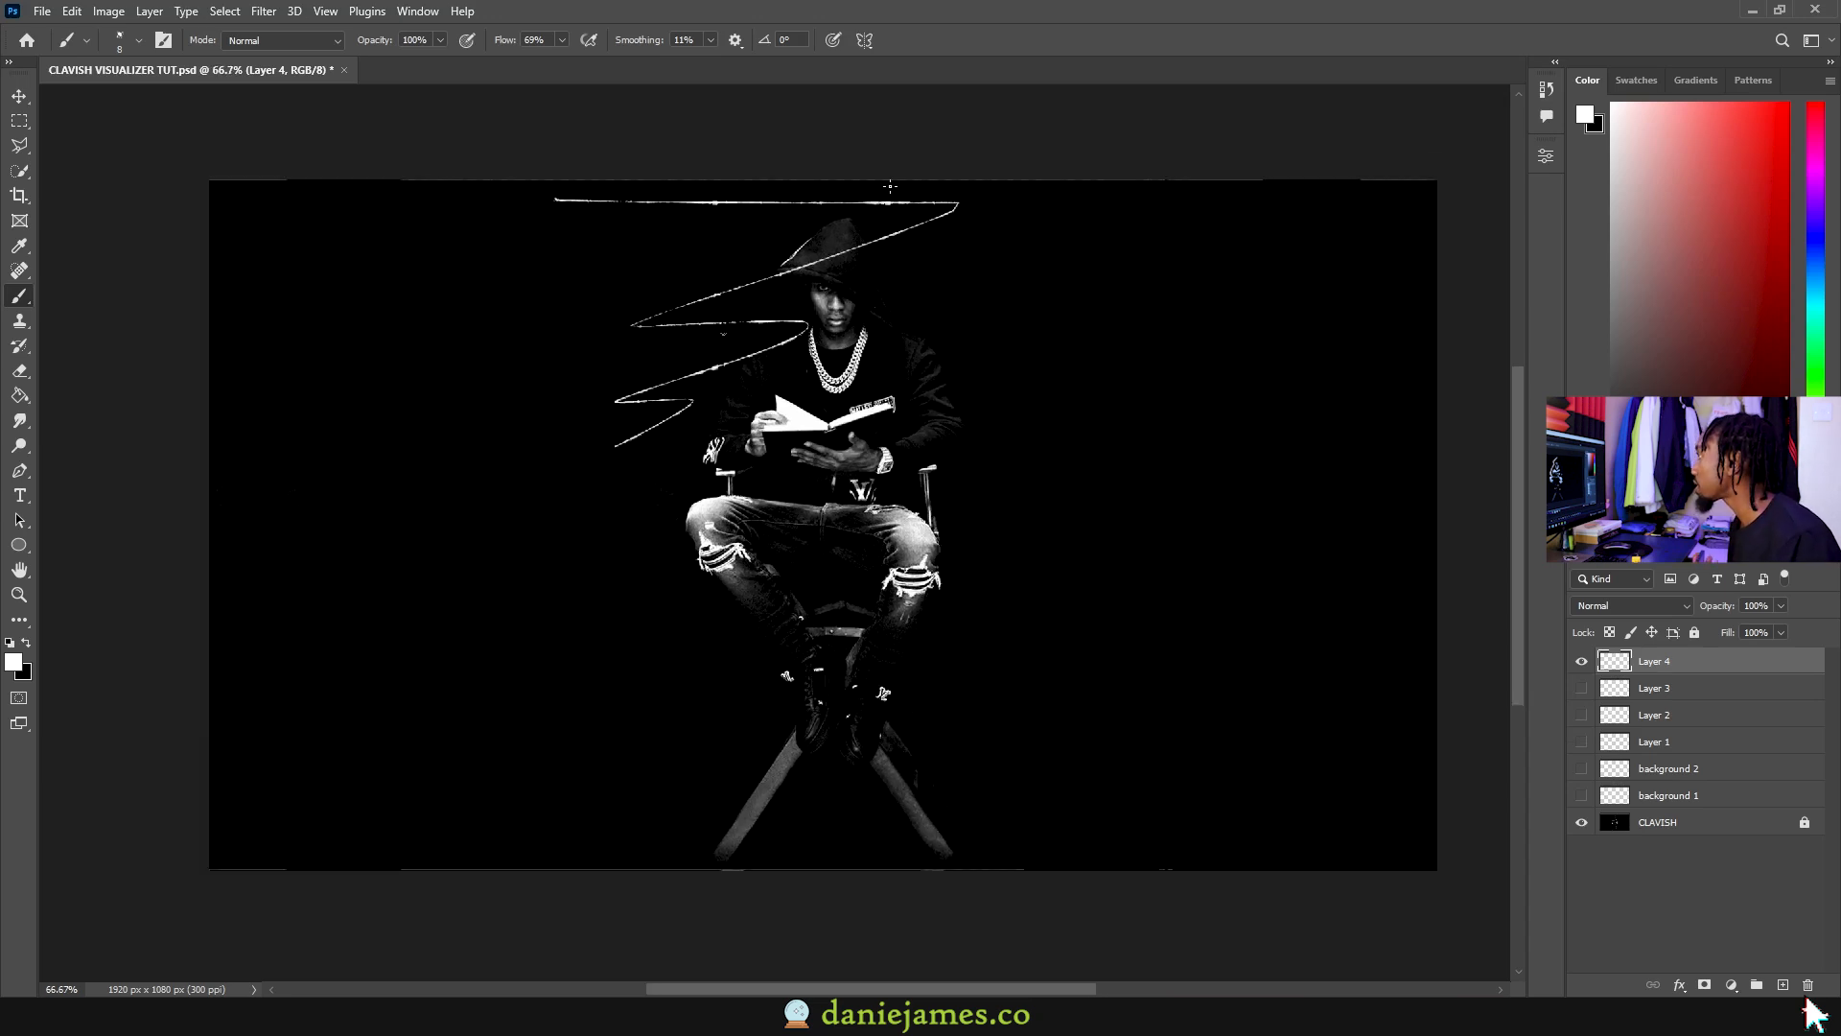
left_click(1782, 984)
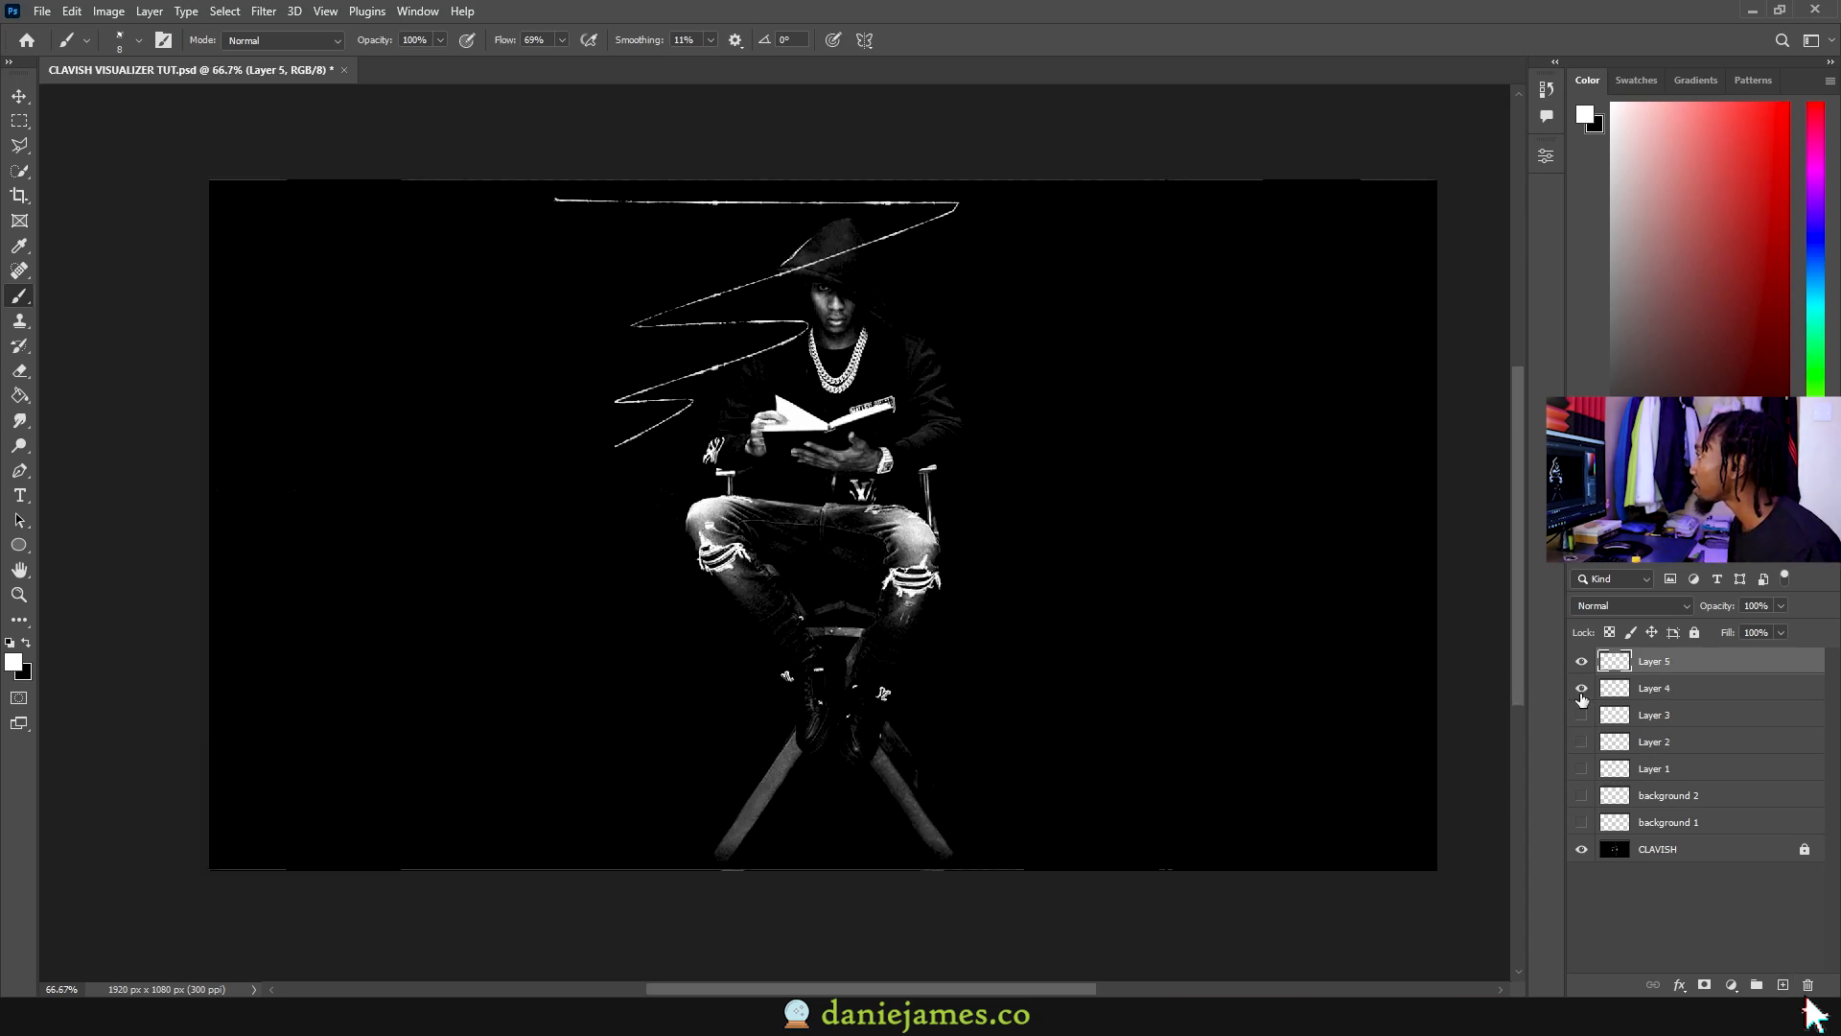
left_click(1581, 688)
key("bracketright")
key("bracketright")
key("bracketright")
mouse_move(834, 223)
left_mouse_down()
mouse_move(772, 278)
mouse_move(782, 342)
mouse_move(724, 479)
left_mouse_up()
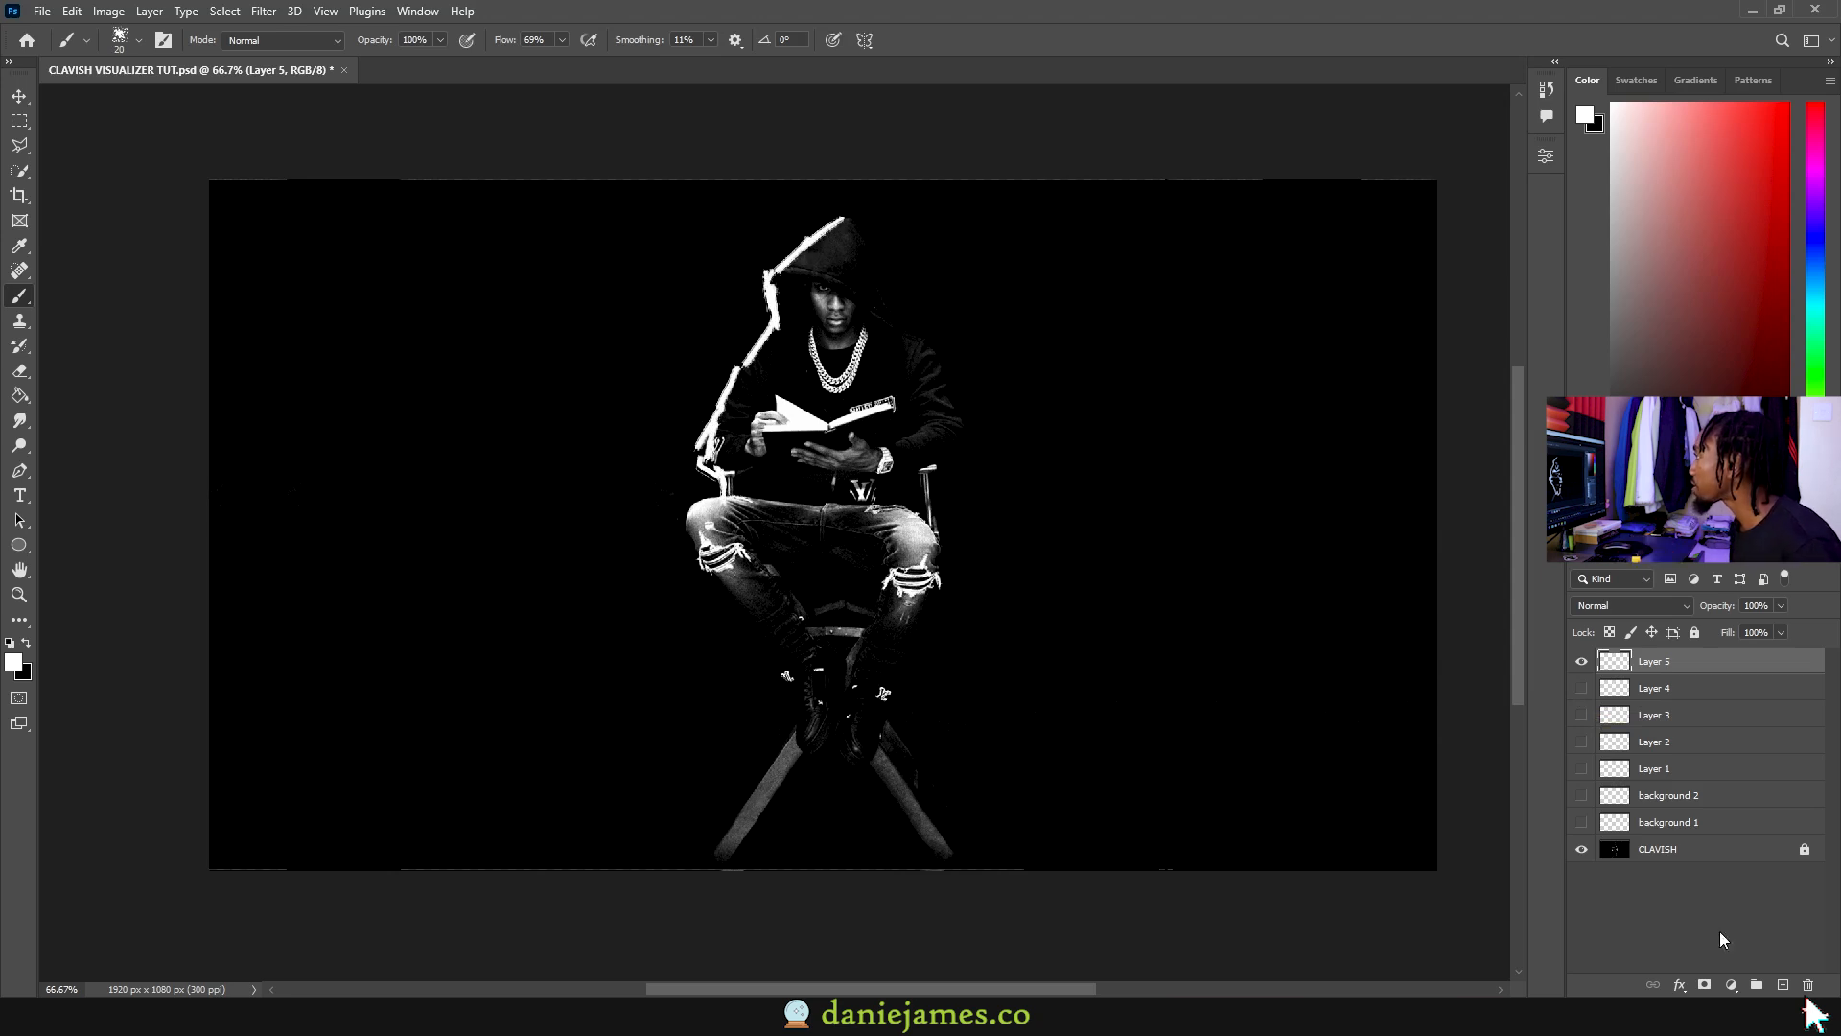
Step: Trace the left leg and boot, then the right leg, each on its own new layer
left_click(1783, 985)
mouse_move(683, 550)
left_mouse_down()
mouse_move(801, 735)
mouse_move(833, 720)
mouse_move(854, 777)
mouse_move(921, 615)
left_mouse_up()
key("ctrl+shift+alt+n")
key("ctrl+z")
key("ctrl+z")
key("ctrl+z")
key("ctrl+z")
left_click_drag(866, 763, 915, 645)
key("ctrl+z")
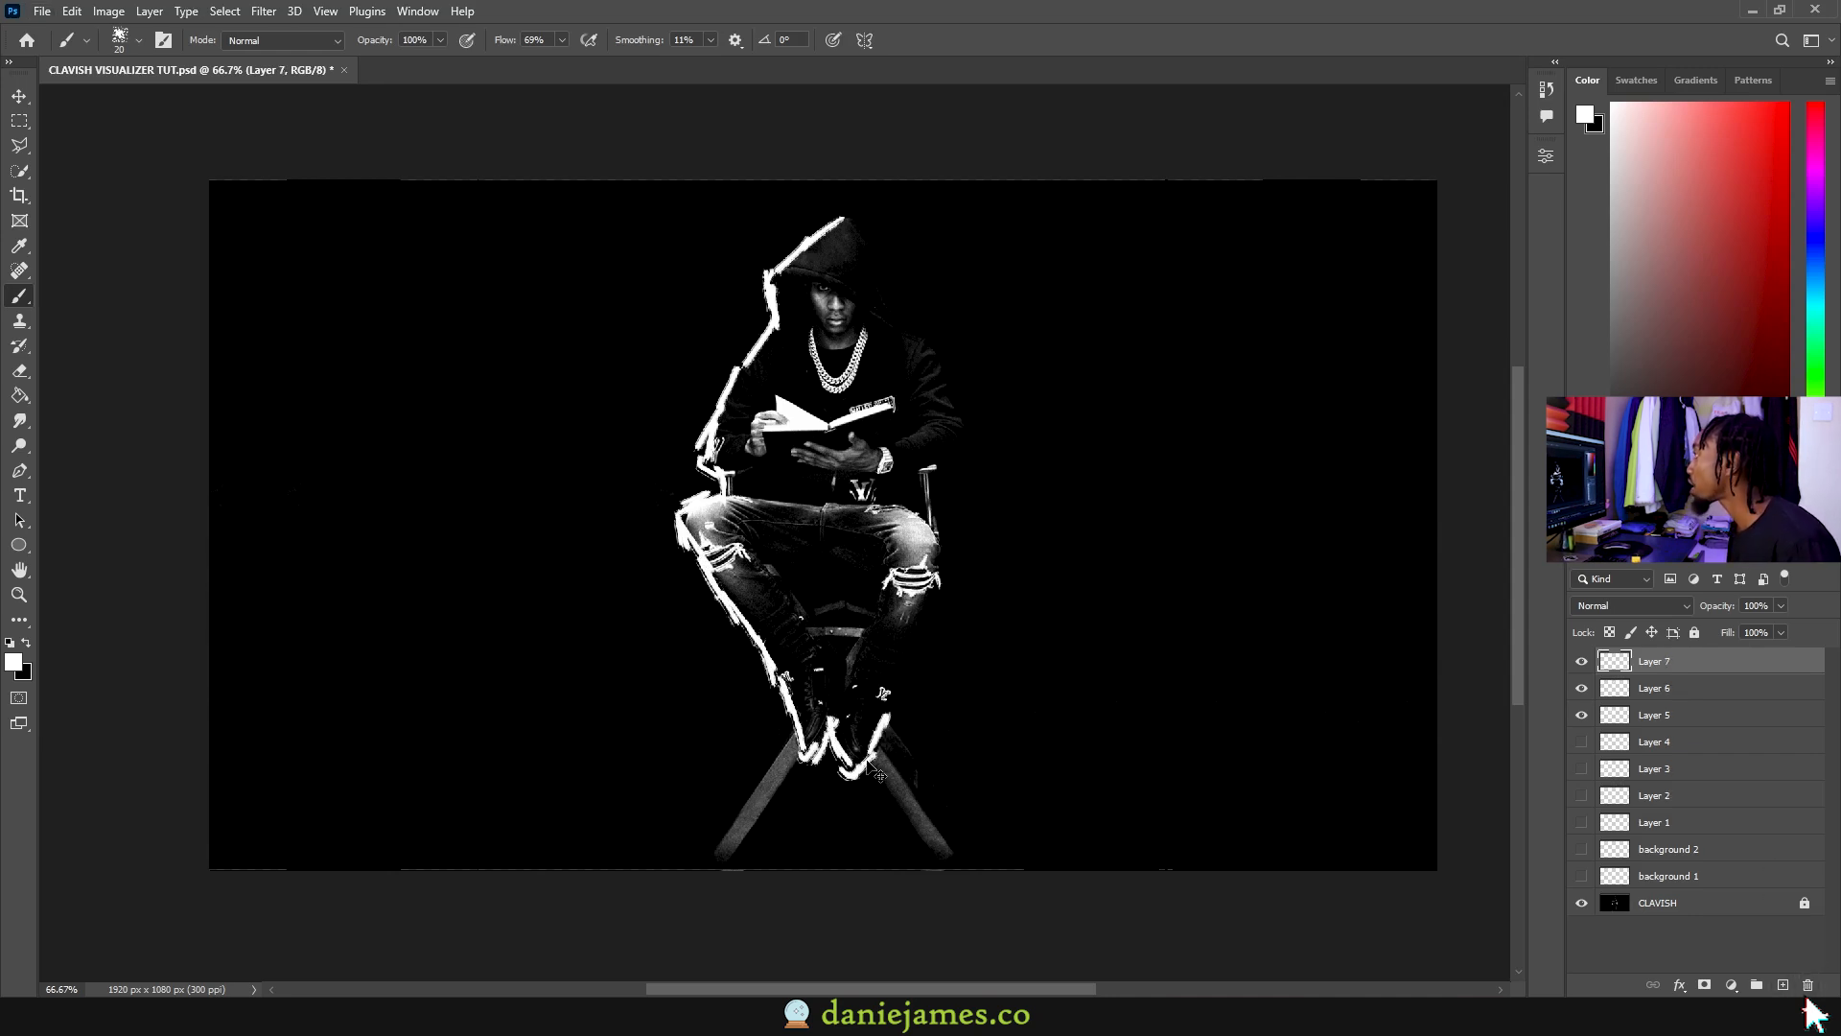
Step: On a new layer, outline the right arm and shoulder up to the top of the hood
left_click(1779, 984)
left_click_drag(922, 477, 944, 364)
left_click_drag(944, 365, 869, 240)
key("ctrl+z")
key("ctrl+z")
left_click_drag(867, 232, 857, 224)
left_click_drag(848, 214, 831, 217)
Step: On a new layer, paint a white X over the eye and enlarge the brush to 27 px
left_click(1783, 985)
key("ctrl+z")
mouse_move(833, 283)
left_mouse_down()
mouse_move(791, 307)
mouse_move(826, 331)
left_mouse_up()
scroll(820, 269, "up", 2)
key("bracketright")
key("bracketright")
scroll(938, 342, "down", 2)
Step: Hide Layers 5 through 9 and add a fresh empty layer
left_click_drag(1582, 662, 1582, 768)
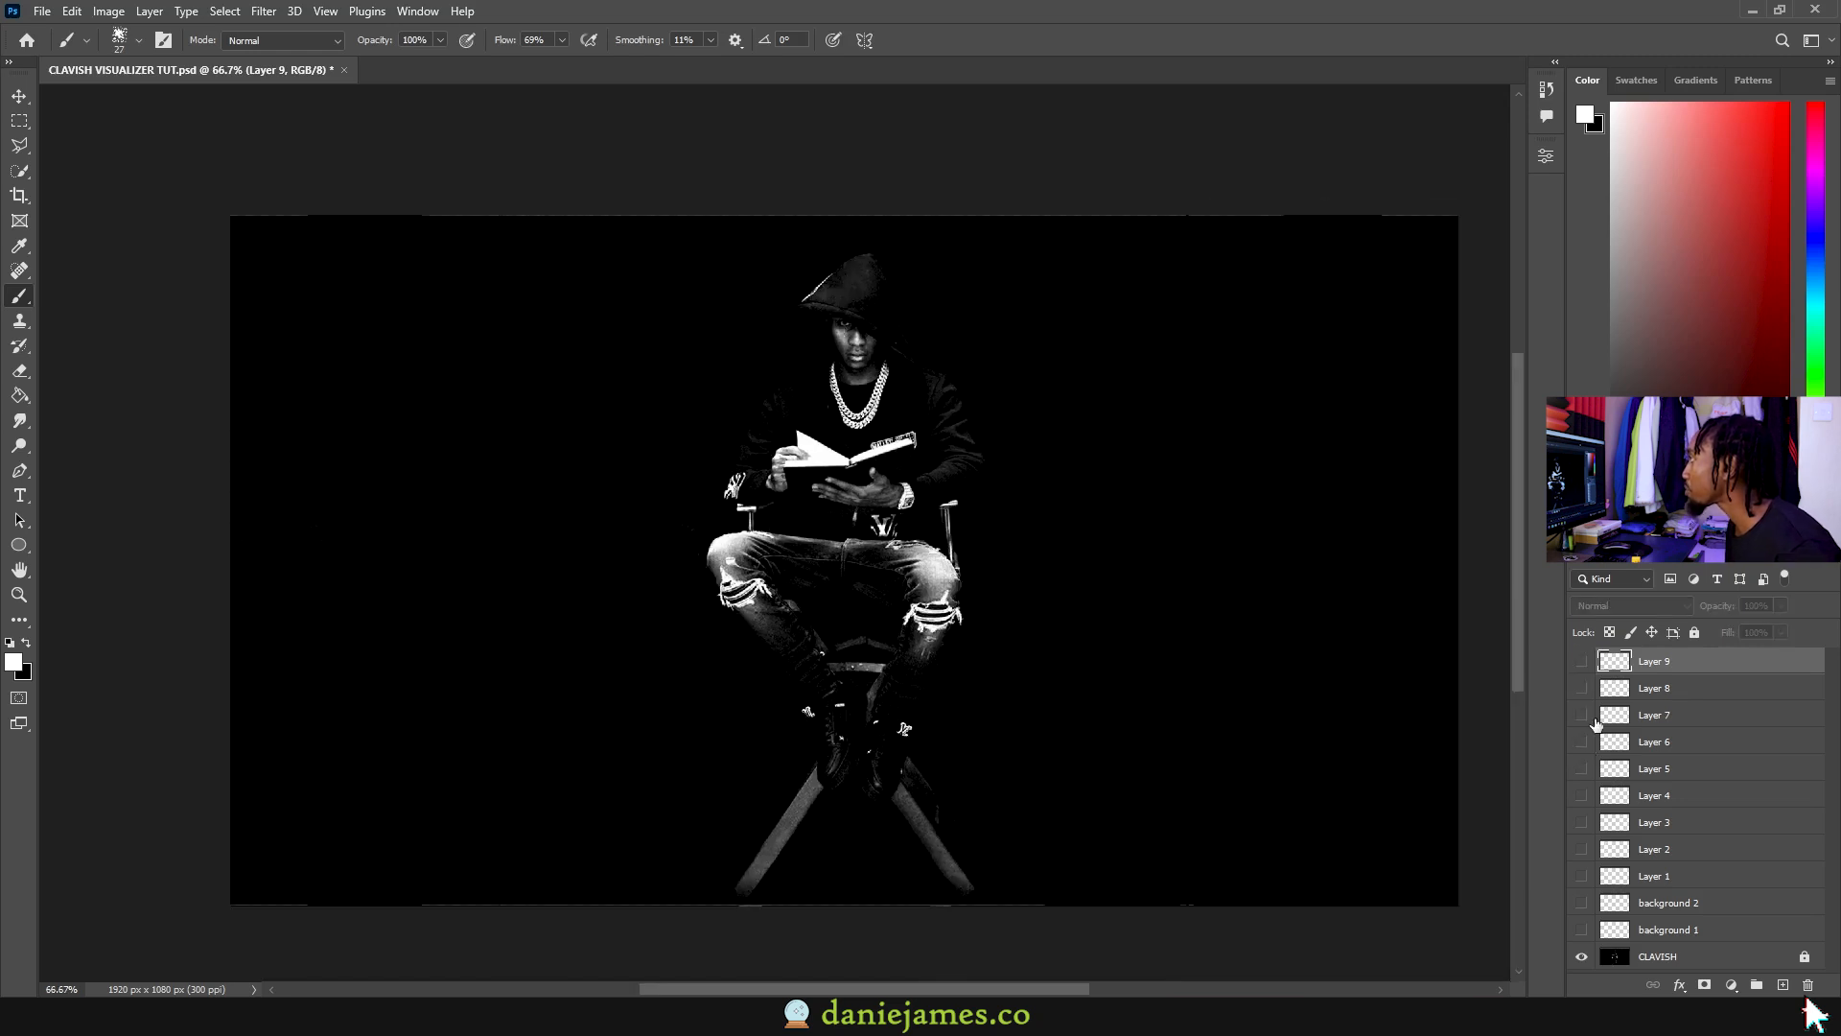
left_click(1783, 985)
scroll(867, 419, "up", 3)
key("ctrl+z")
left_click(1783, 985)
Step: Outline the book's left, right and bottom edges and spine in white strokes
mouse_move(775, 431)
left_mouse_down()
mouse_move(761, 521)
mouse_move(812, 540)
mouse_move(853, 538)
mouse_move(916, 428)
left_mouse_up()
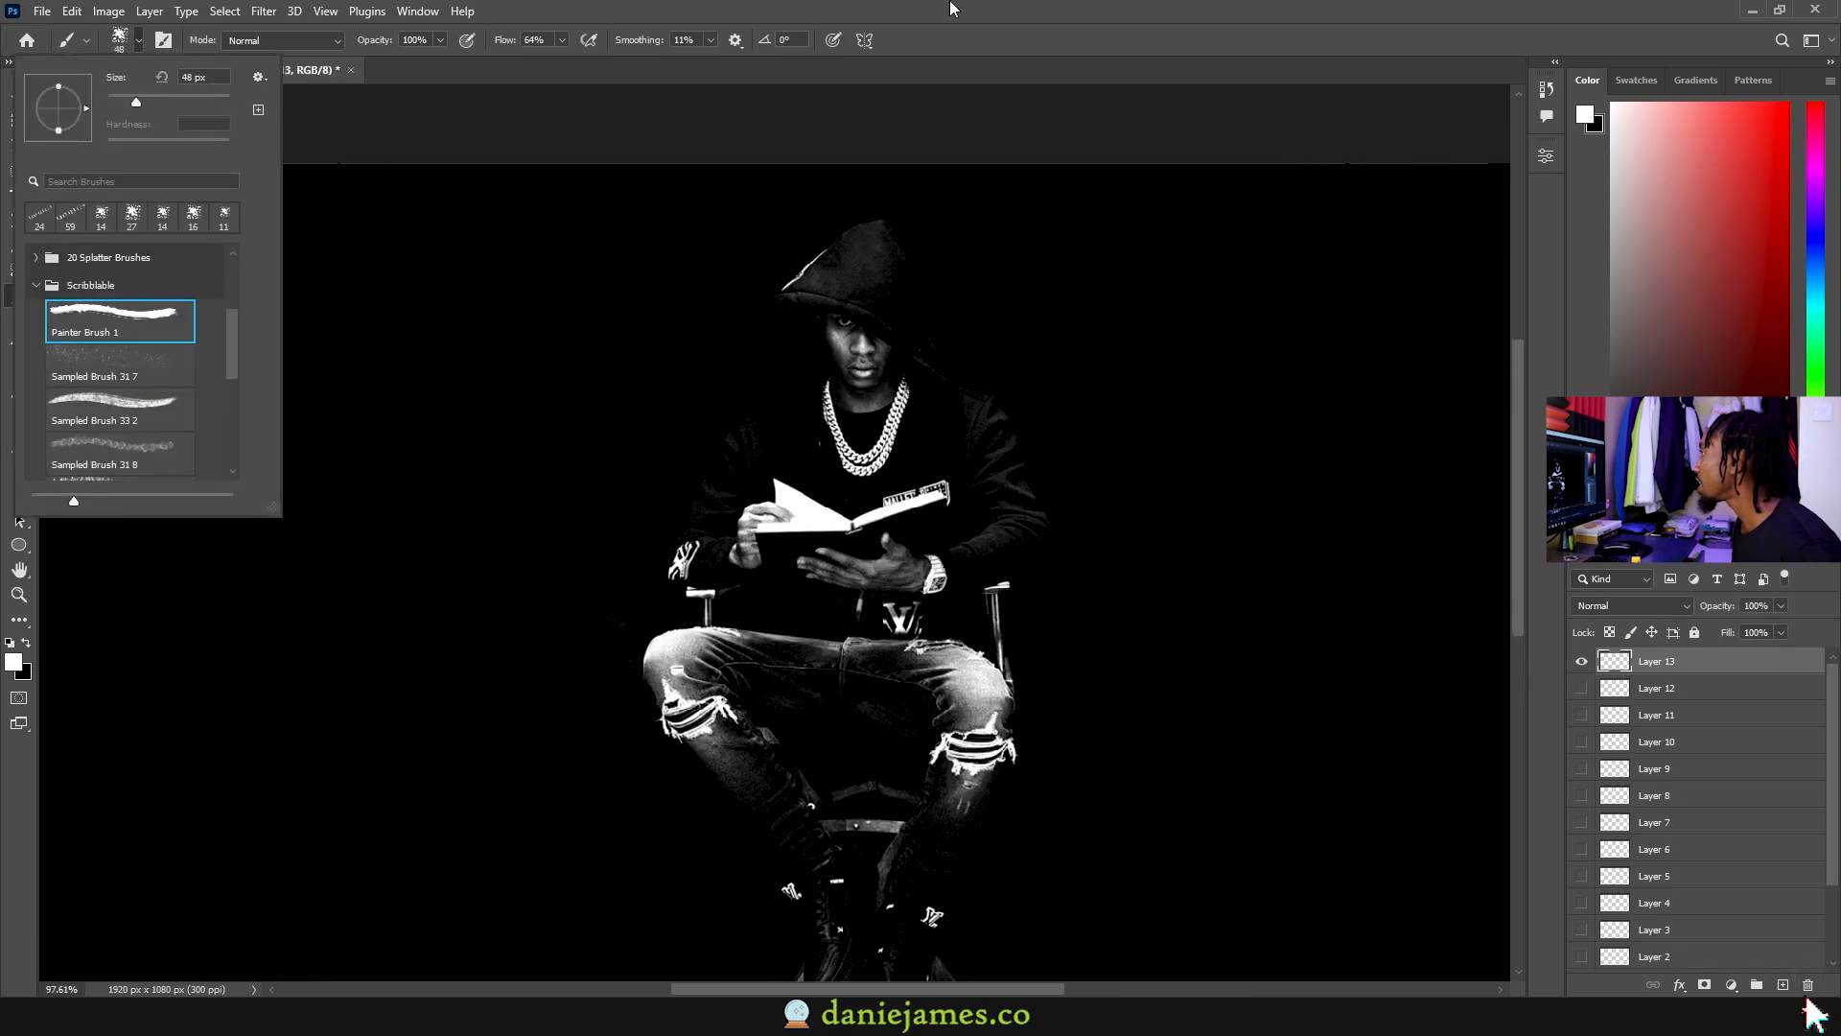
left_click_drag(847, 506, 853, 583)
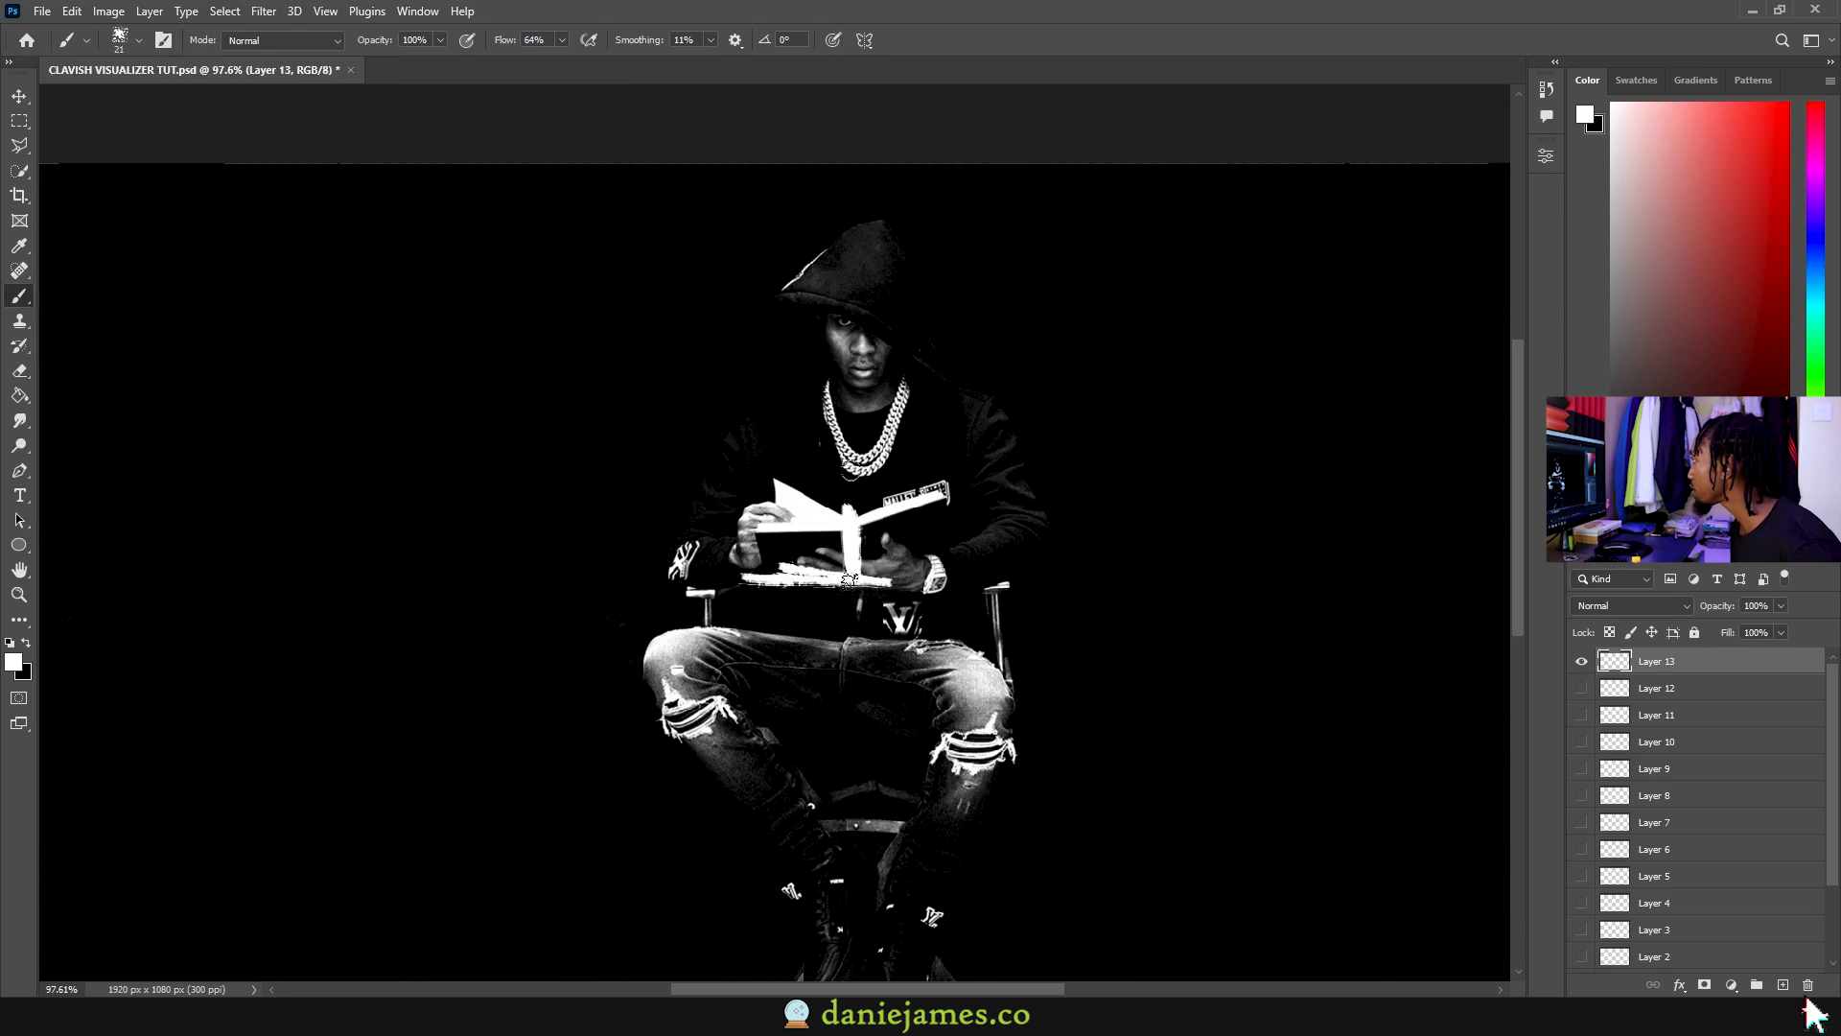
left_click_drag(936, 475, 947, 577)
left_click_drag(945, 581, 719, 592)
left_click_drag(756, 476, 760, 577)
Step: Compare Layers 12 and 13, then paint the book's top-left and top-right edges
left_click(1581, 662)
left_click(1581, 689)
left_click(1579, 689)
left_click(1579, 662)
left_click(1579, 663)
left_click(1580, 663)
left_click_drag(752, 461, 848, 525)
left_click_drag(973, 457, 861, 516)
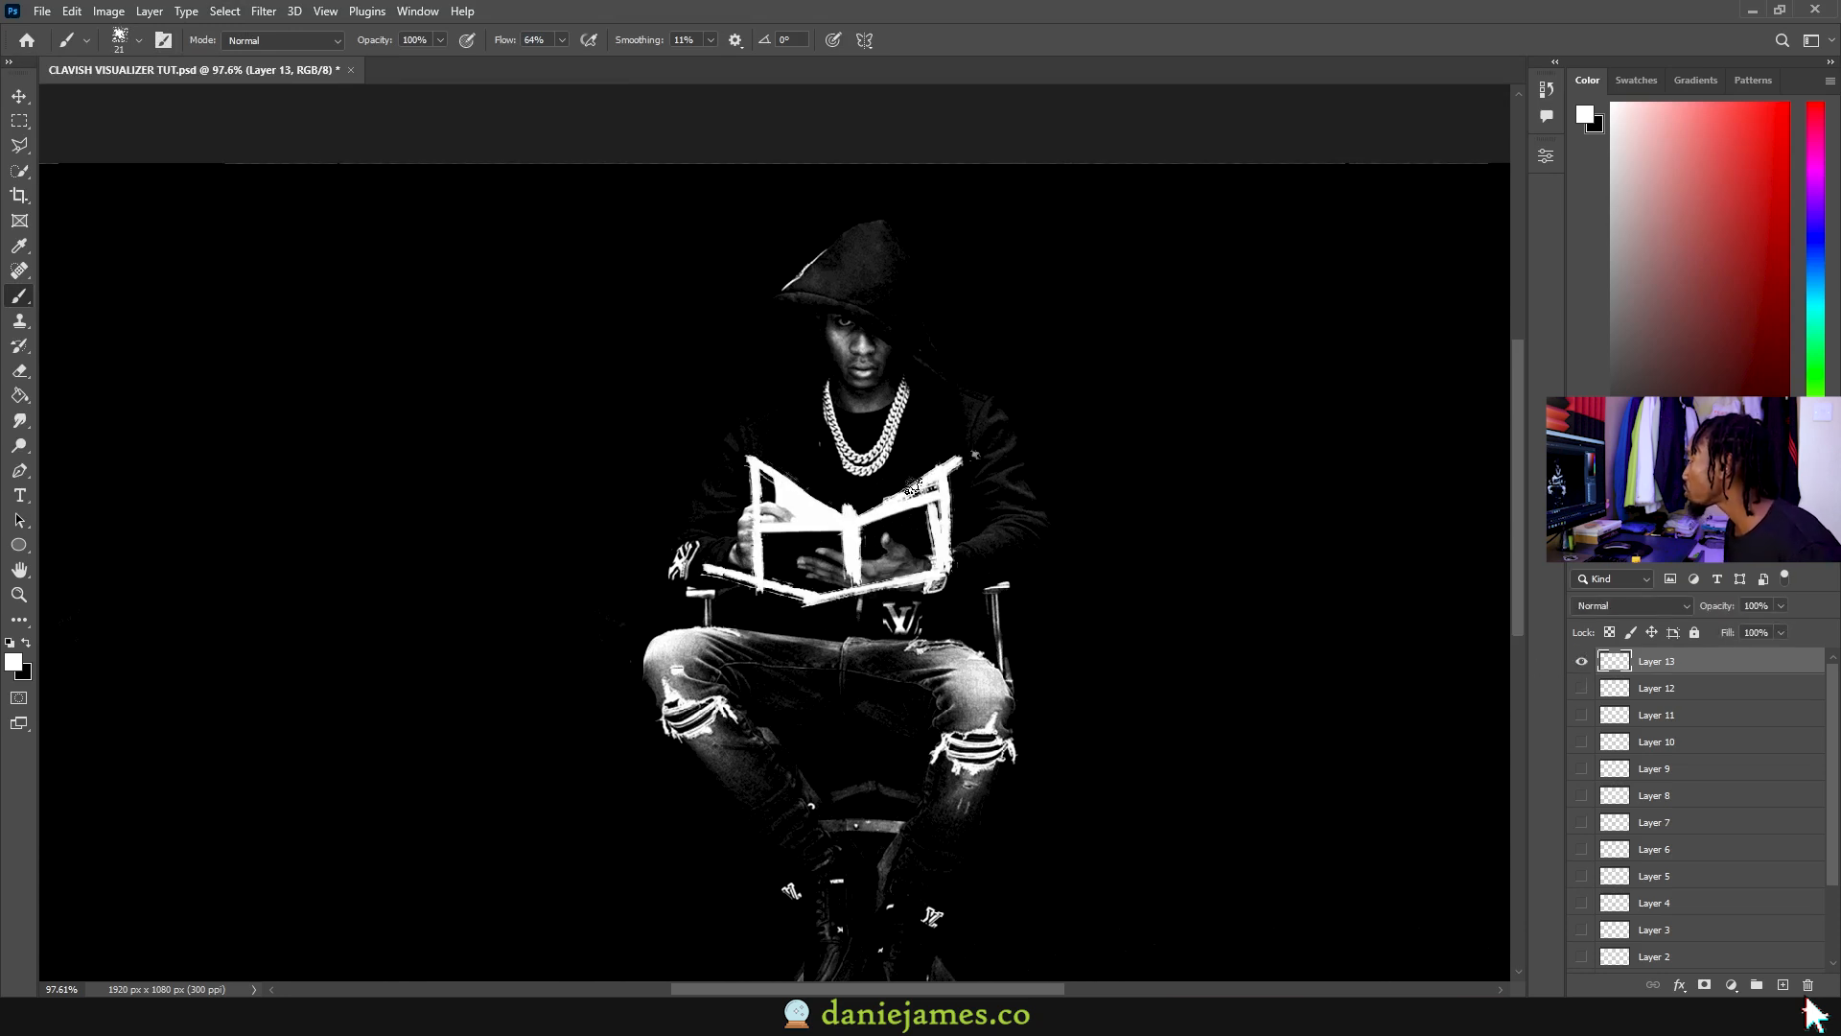
Step: Compare the book outline layers by toggling their visibility, leaving Layer 13 hidden
left_click(1579, 662)
left_click(1581, 661)
left_click(1581, 662)
left_click(1579, 741)
left_click(1580, 741)
left_click(1579, 768)
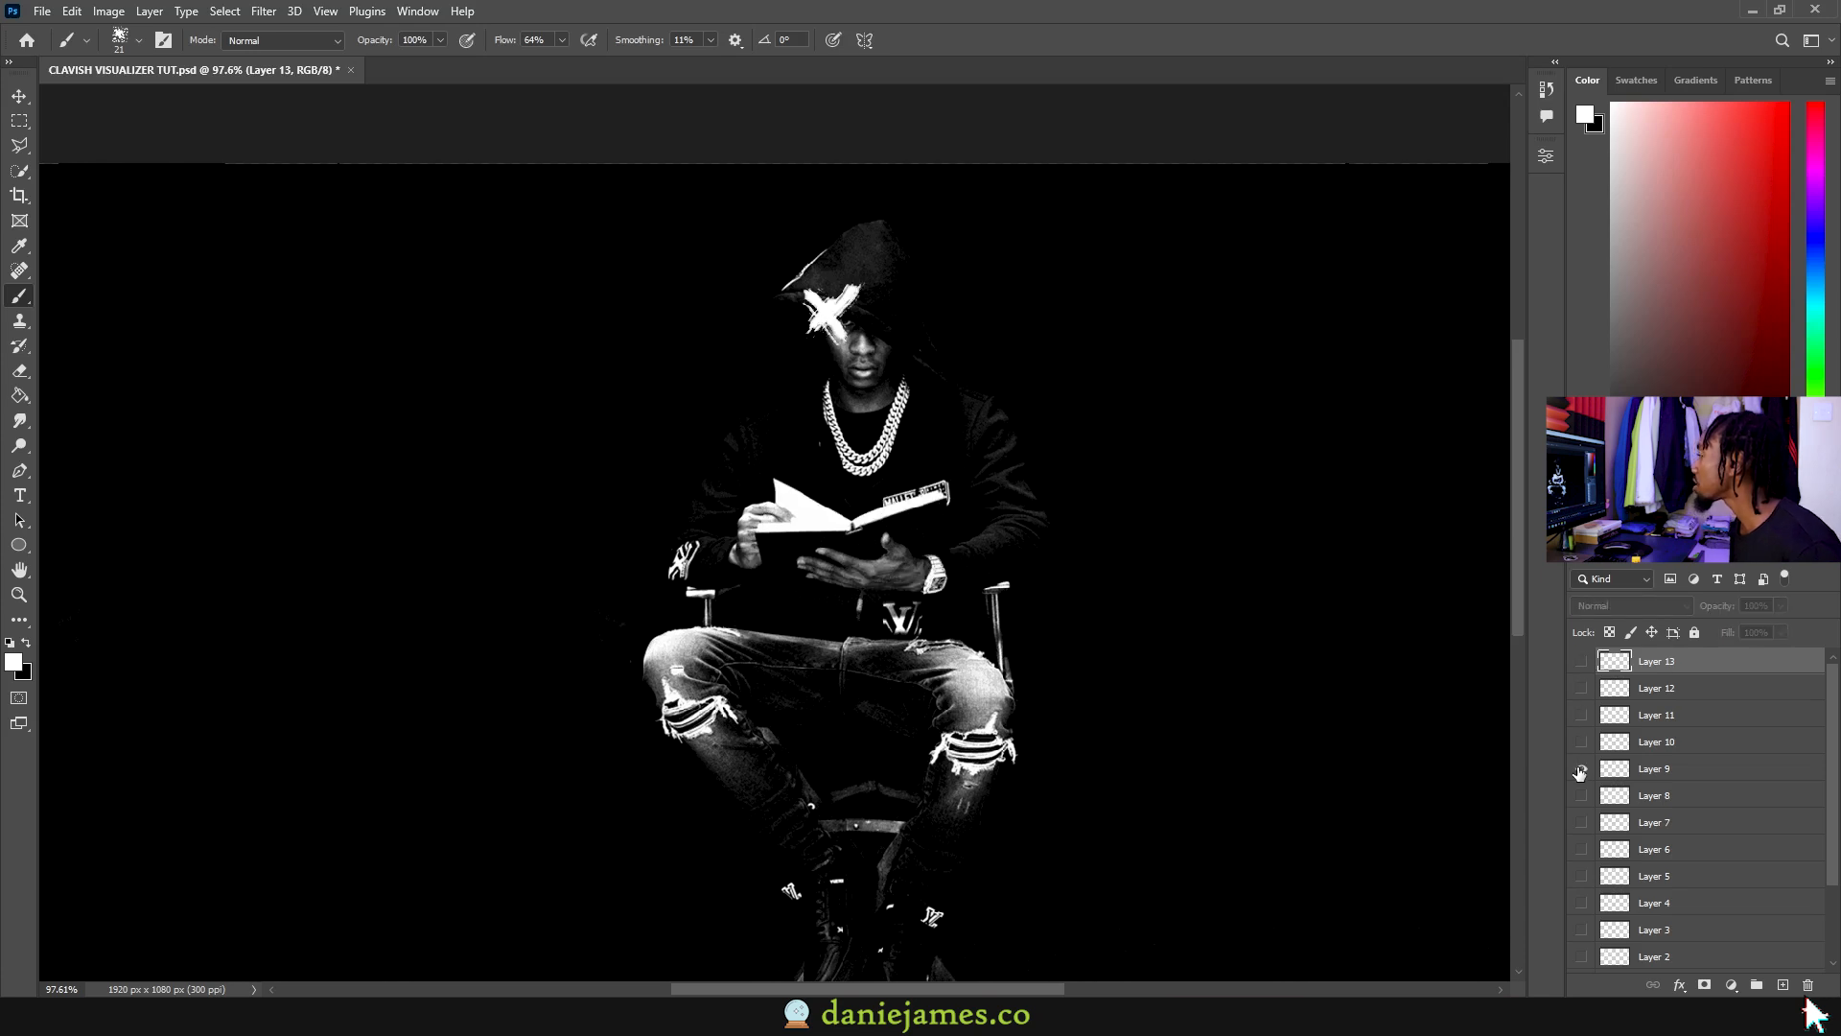
left_click(1580, 768)
left_click(1583, 663)
left_click(1584, 663)
Step: Switch to the Move tool (V) and recentre the image in view
scroll(1044, 608, "down", 3)
key("v")
left_click_drag(915, 382, 858, 295)
scroll(859, 294, "down", 1)
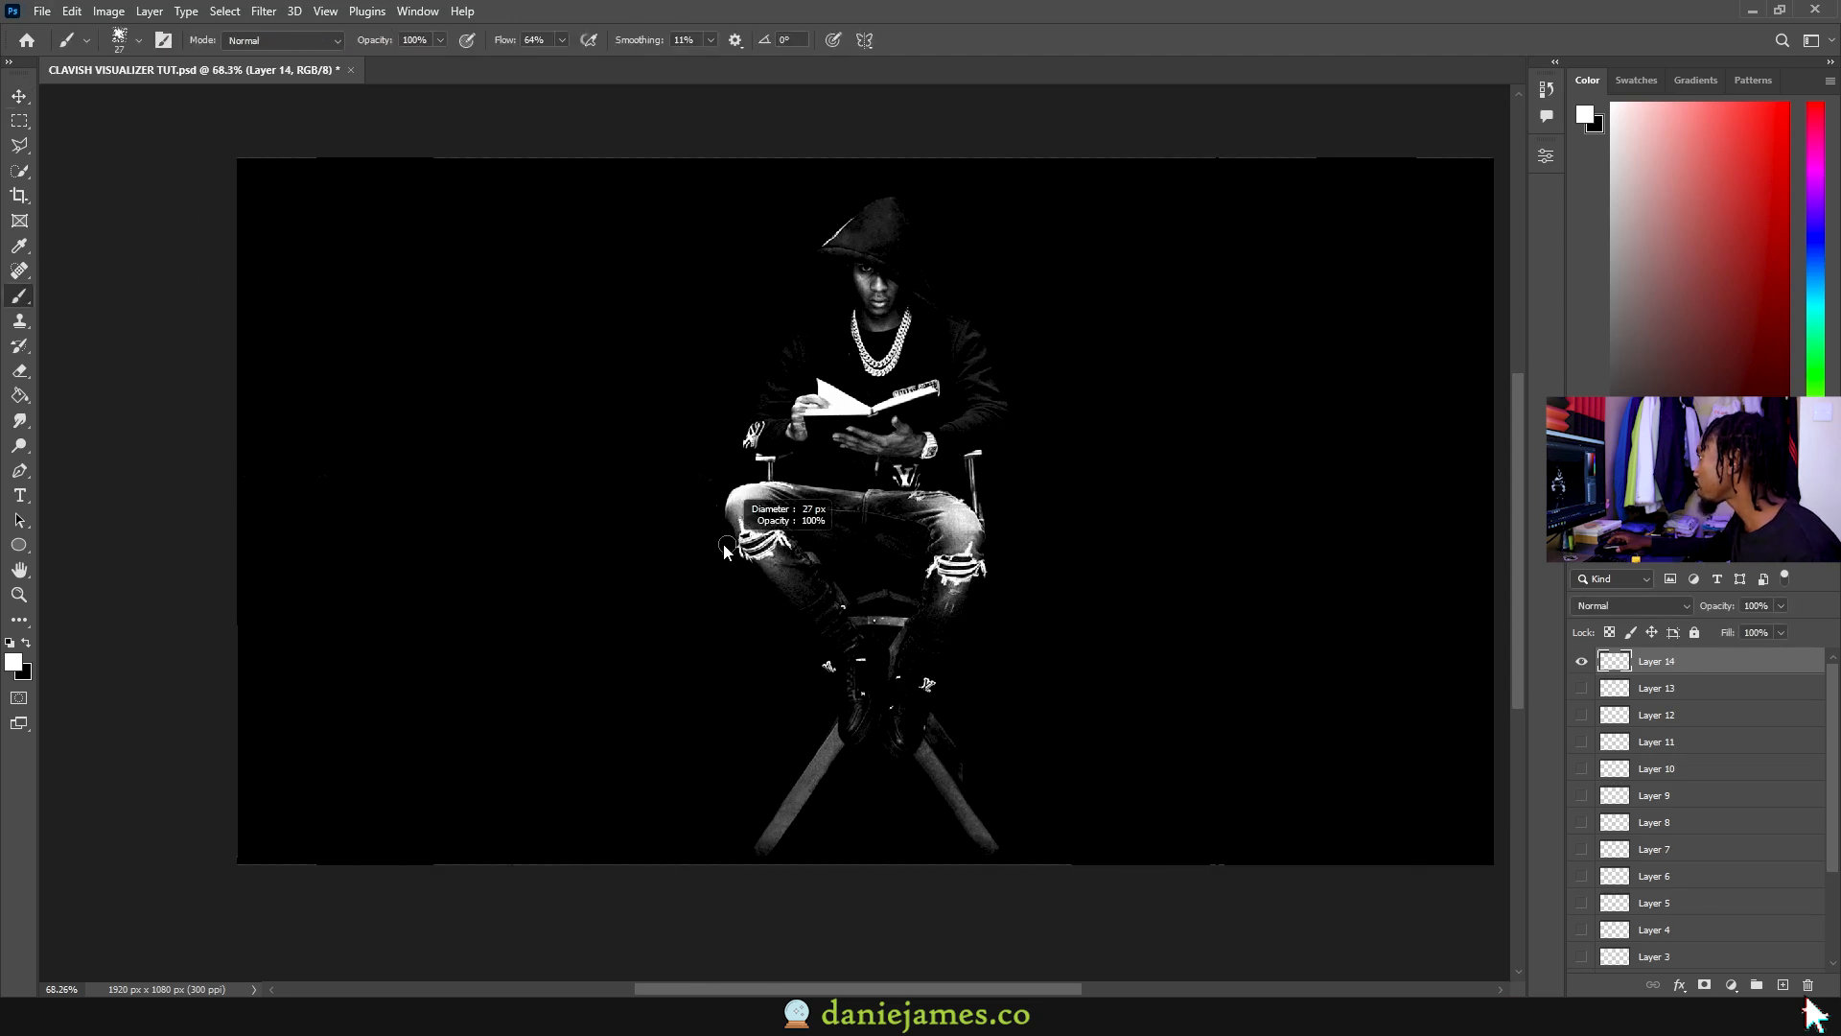
Step: On a new layer, paint white strokes along the left shin and across the right leg
left_click(725, 519)
left_click(747, 614, "shift")
left_click(833, 561, "shift")
left_click_drag(837, 749, 831, 736)
mouse_move(932, 604)
left_mouse_down()
mouse_move(994, 582)
mouse_move(893, 700)
left_mouse_up()
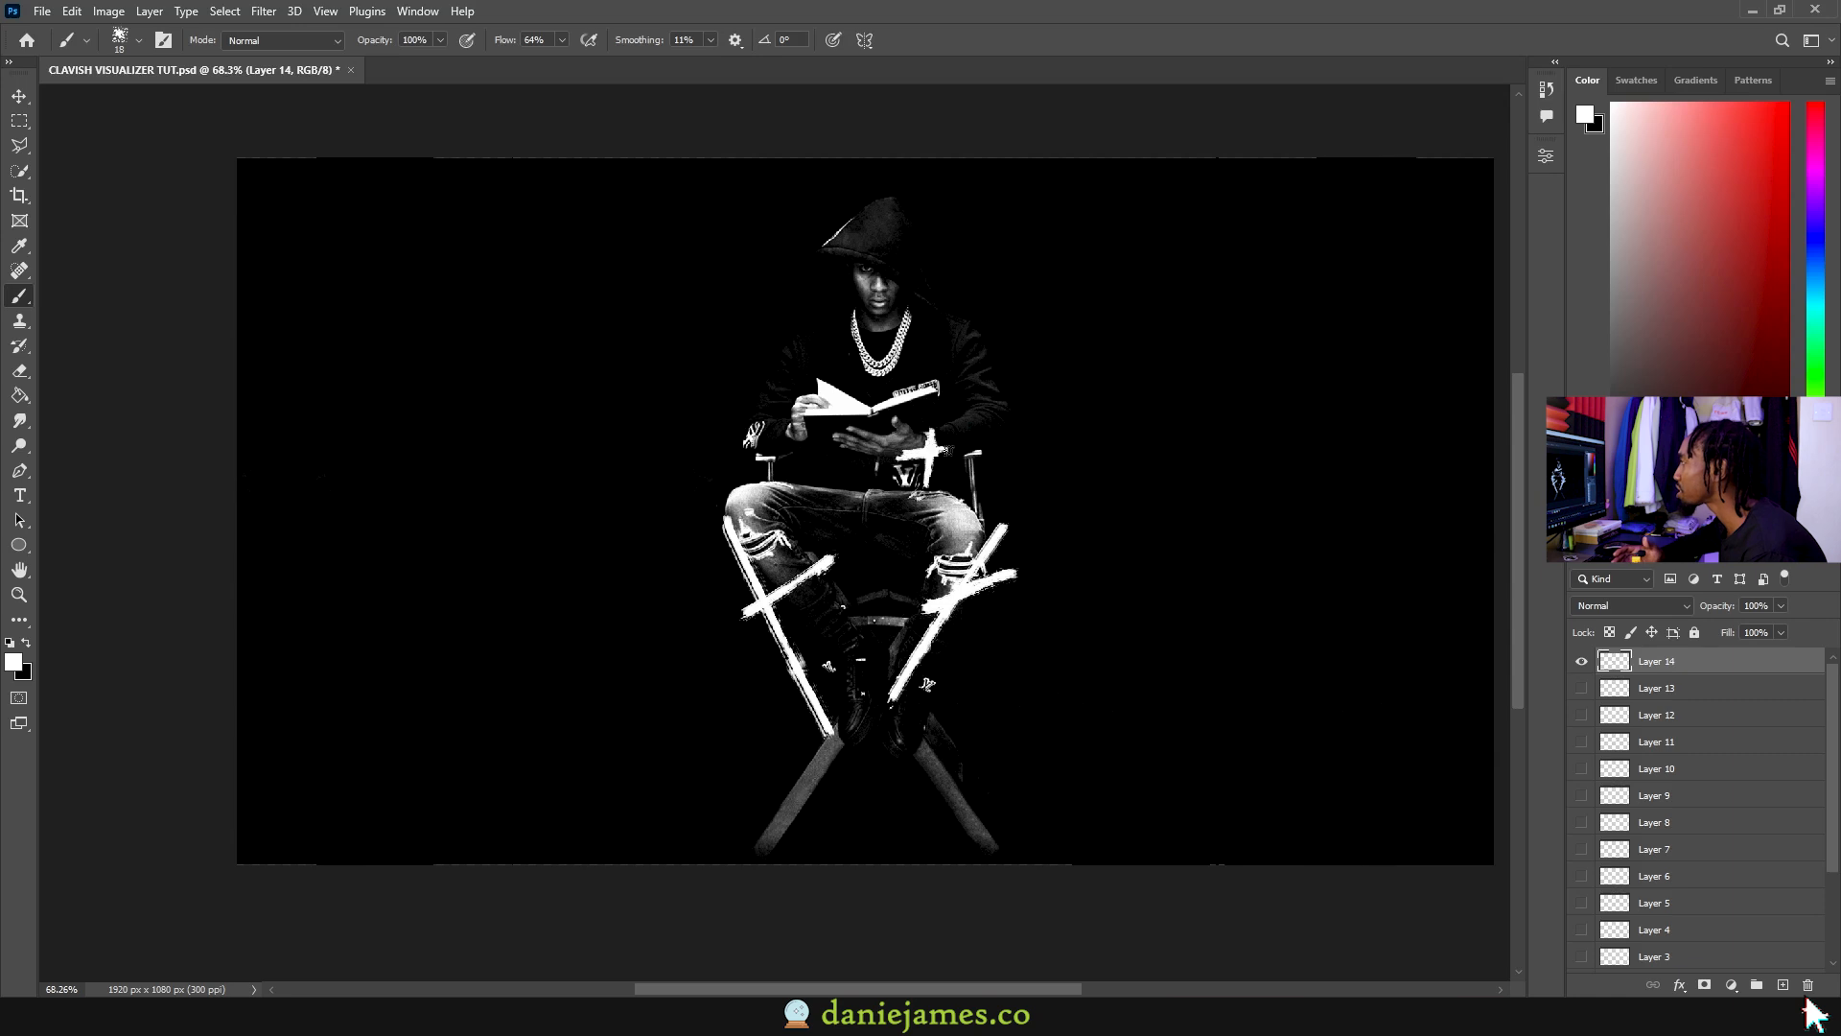
Step: Toggle Layer 14 off and on to compare its strokes
left_click(1582, 662)
left_click(1582, 662)
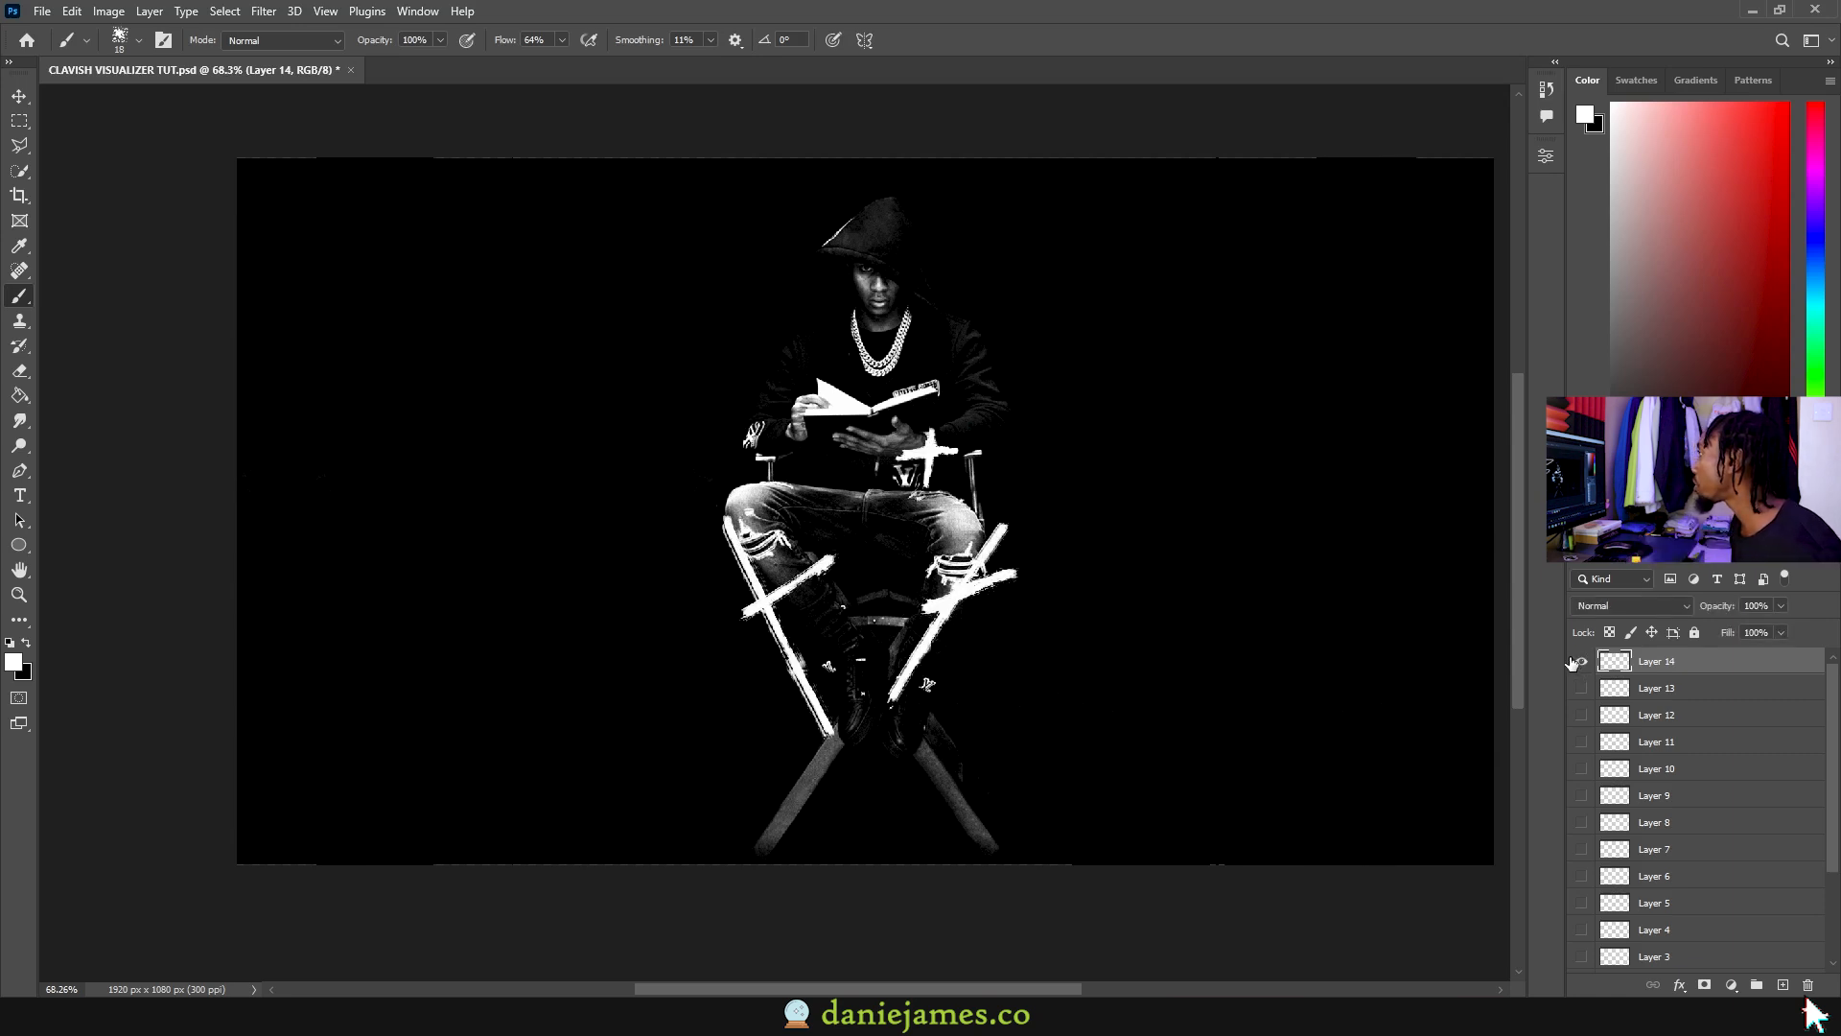
left_click(1581, 661)
left_click(1581, 661)
left_click(1581, 662)
Step: On a new layer, paint a left zigzag and right-side curly strokes, naming it background 3
left_click(1782, 985)
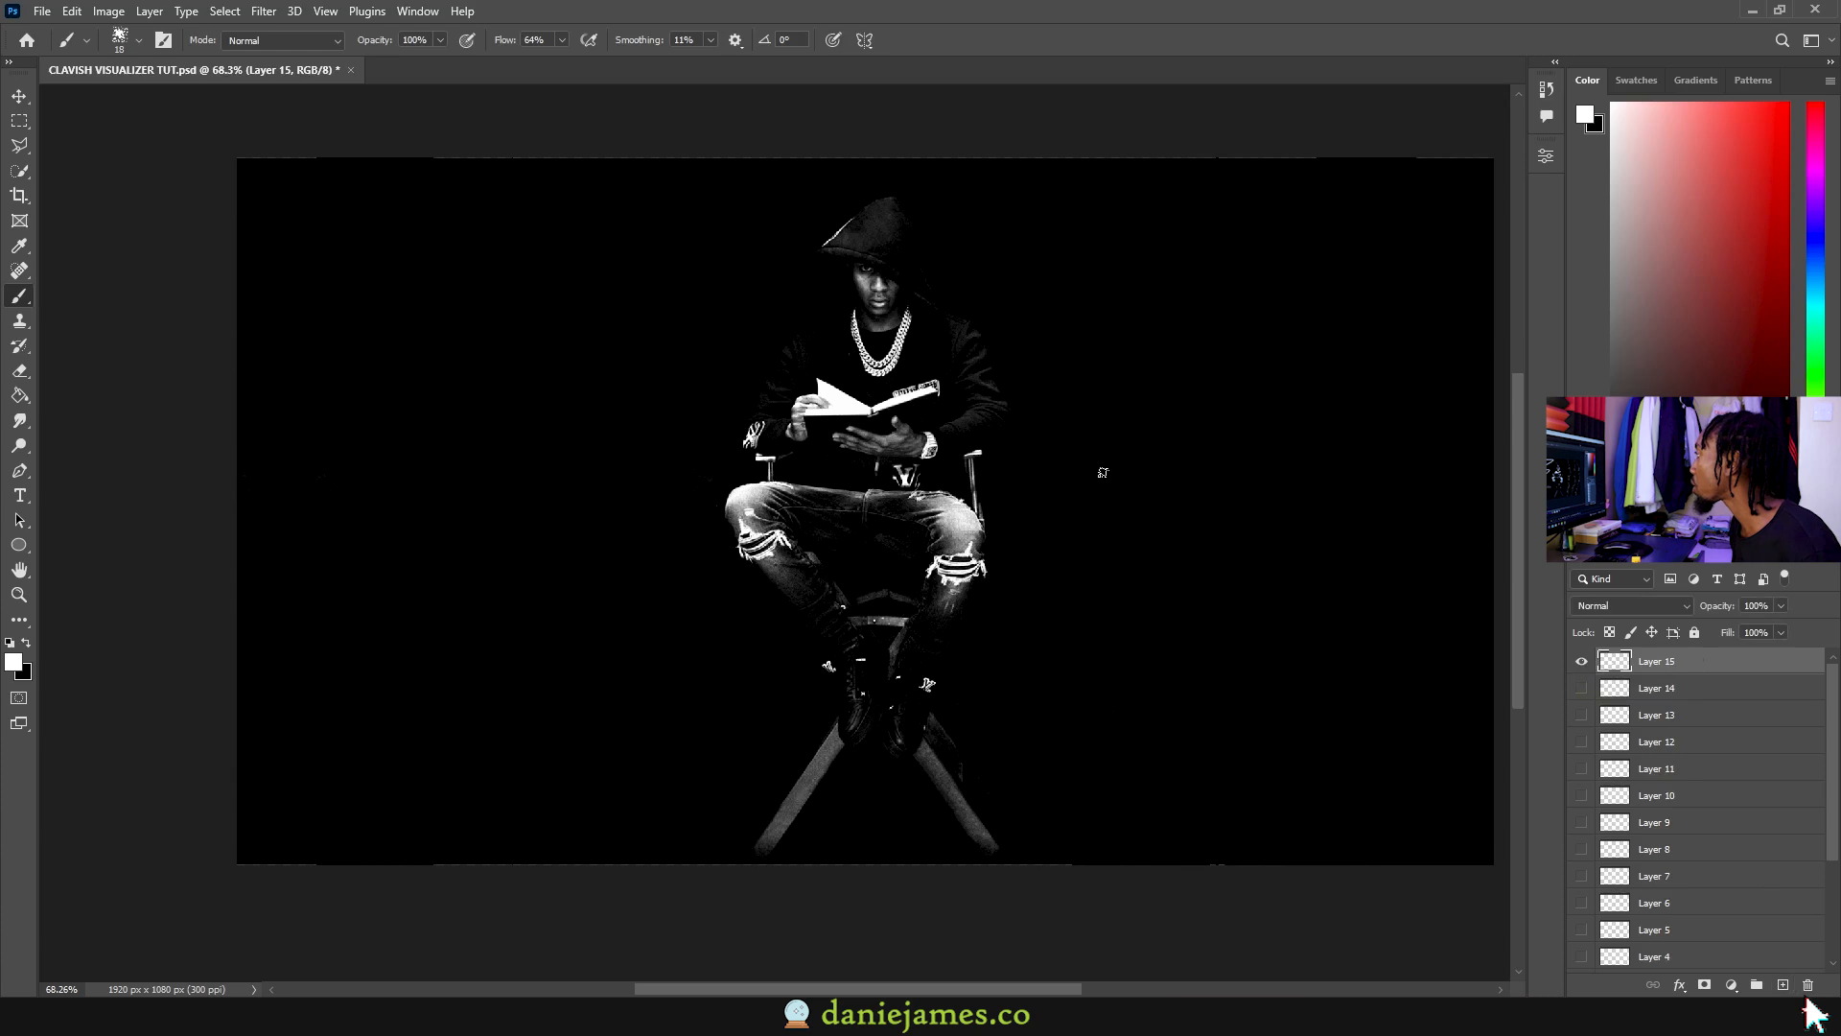
left_click_drag(262, 204, 332, 705)
scroll(805, 602, "down", 2)
mouse_move(1045, 806)
left_mouse_down()
mouse_move(1126, 530)
mouse_move(1074, 234)
left_mouse_up()
left_click_drag(1196, 809, 1314, 612)
key("ctrl+z")
left_click_drag(1139, 820, 1235, 392)
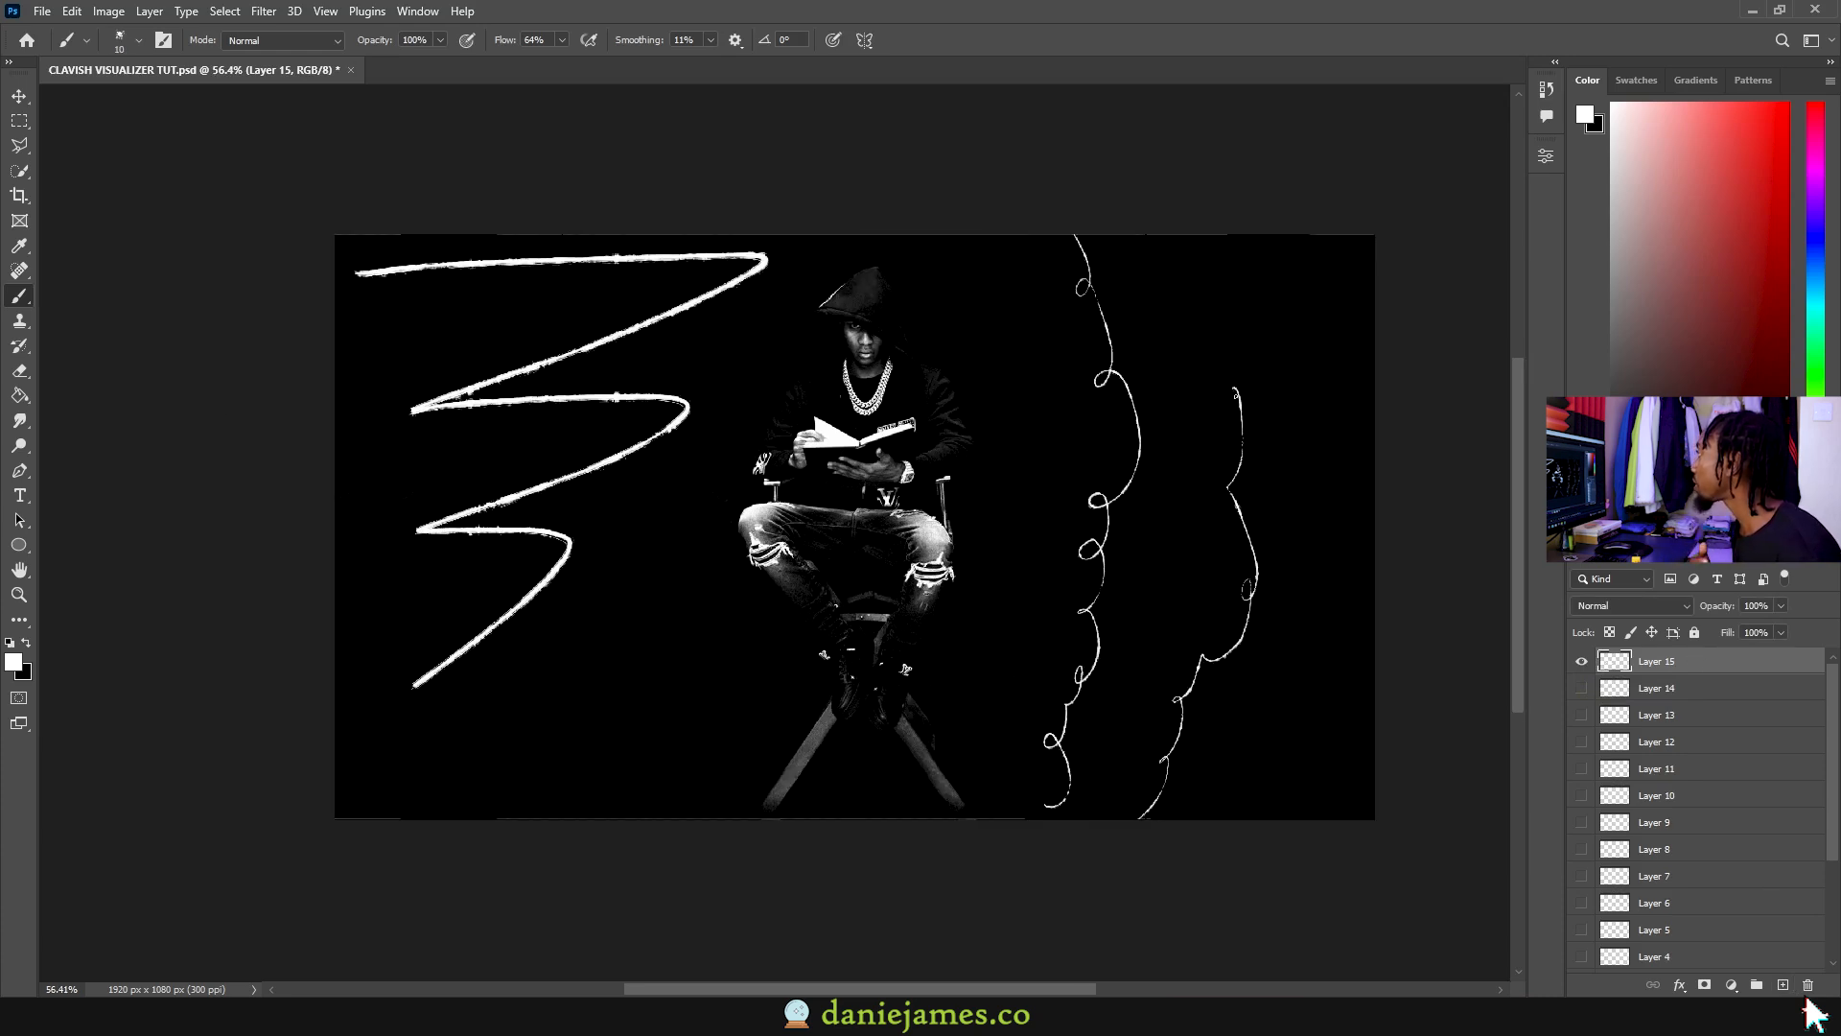
left_click_drag(1290, 688, 1280, 235)
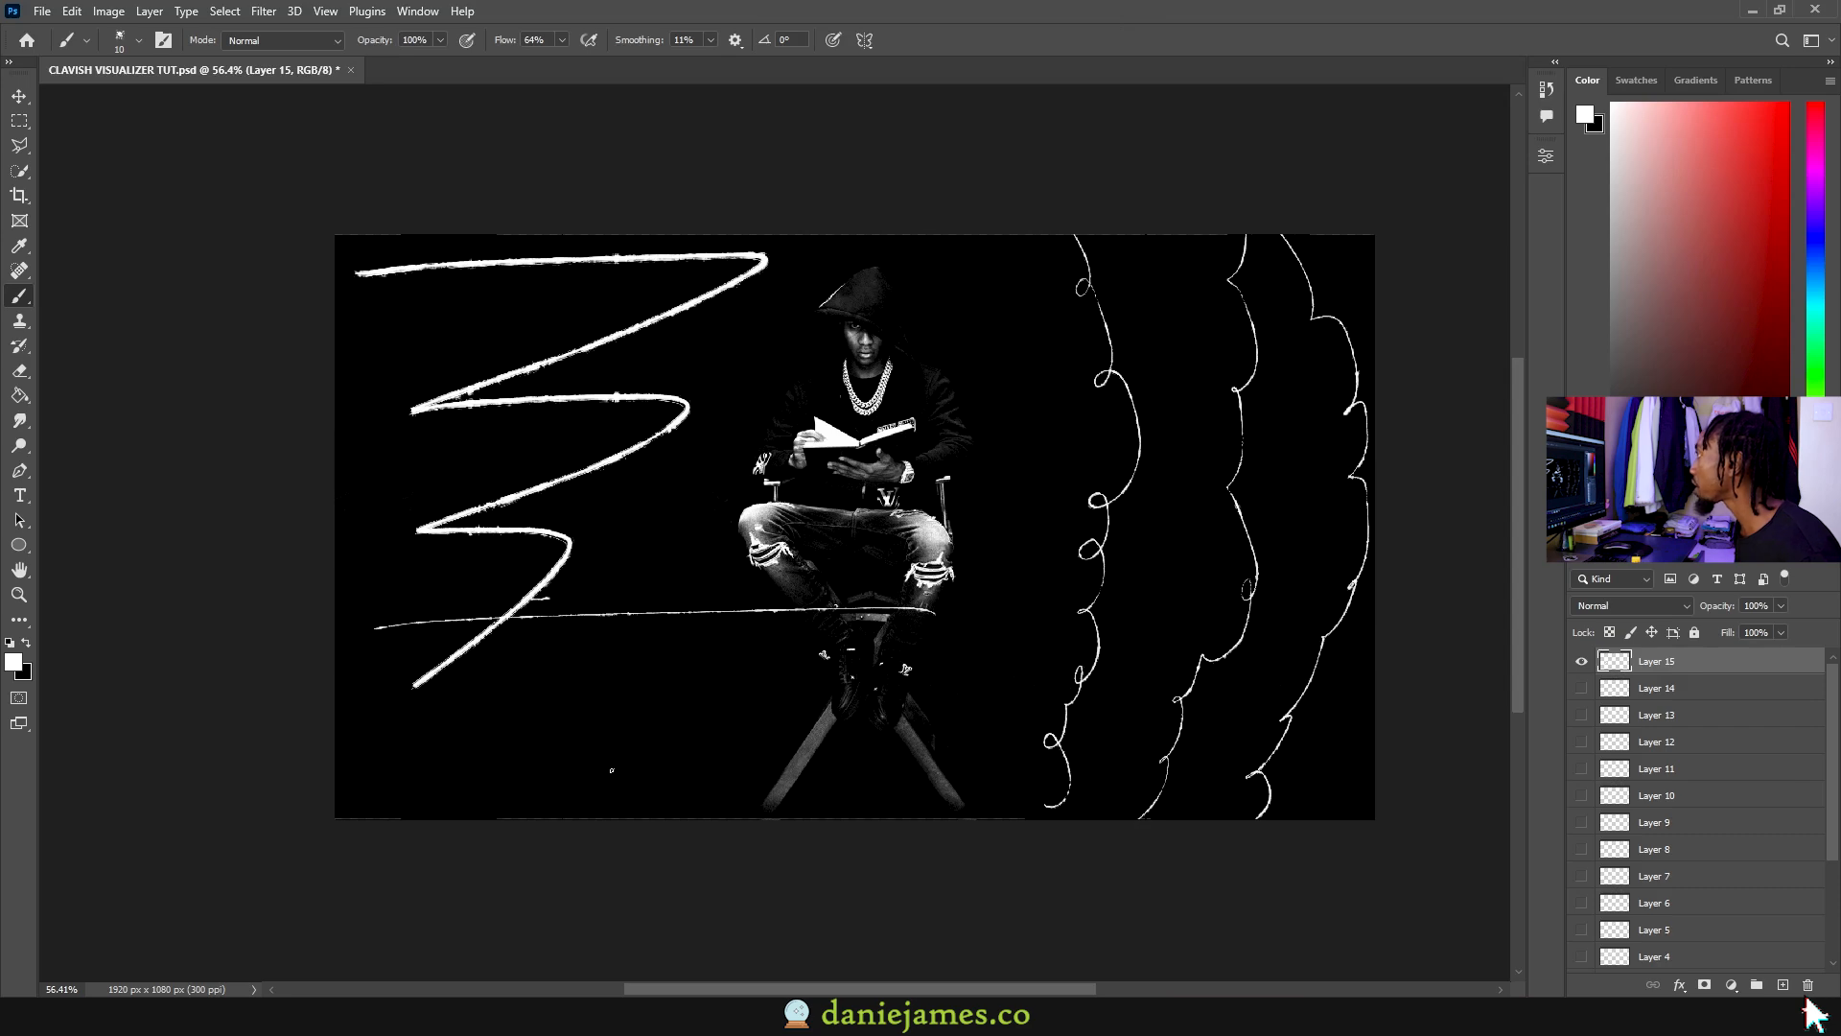
double_click(1657, 661)
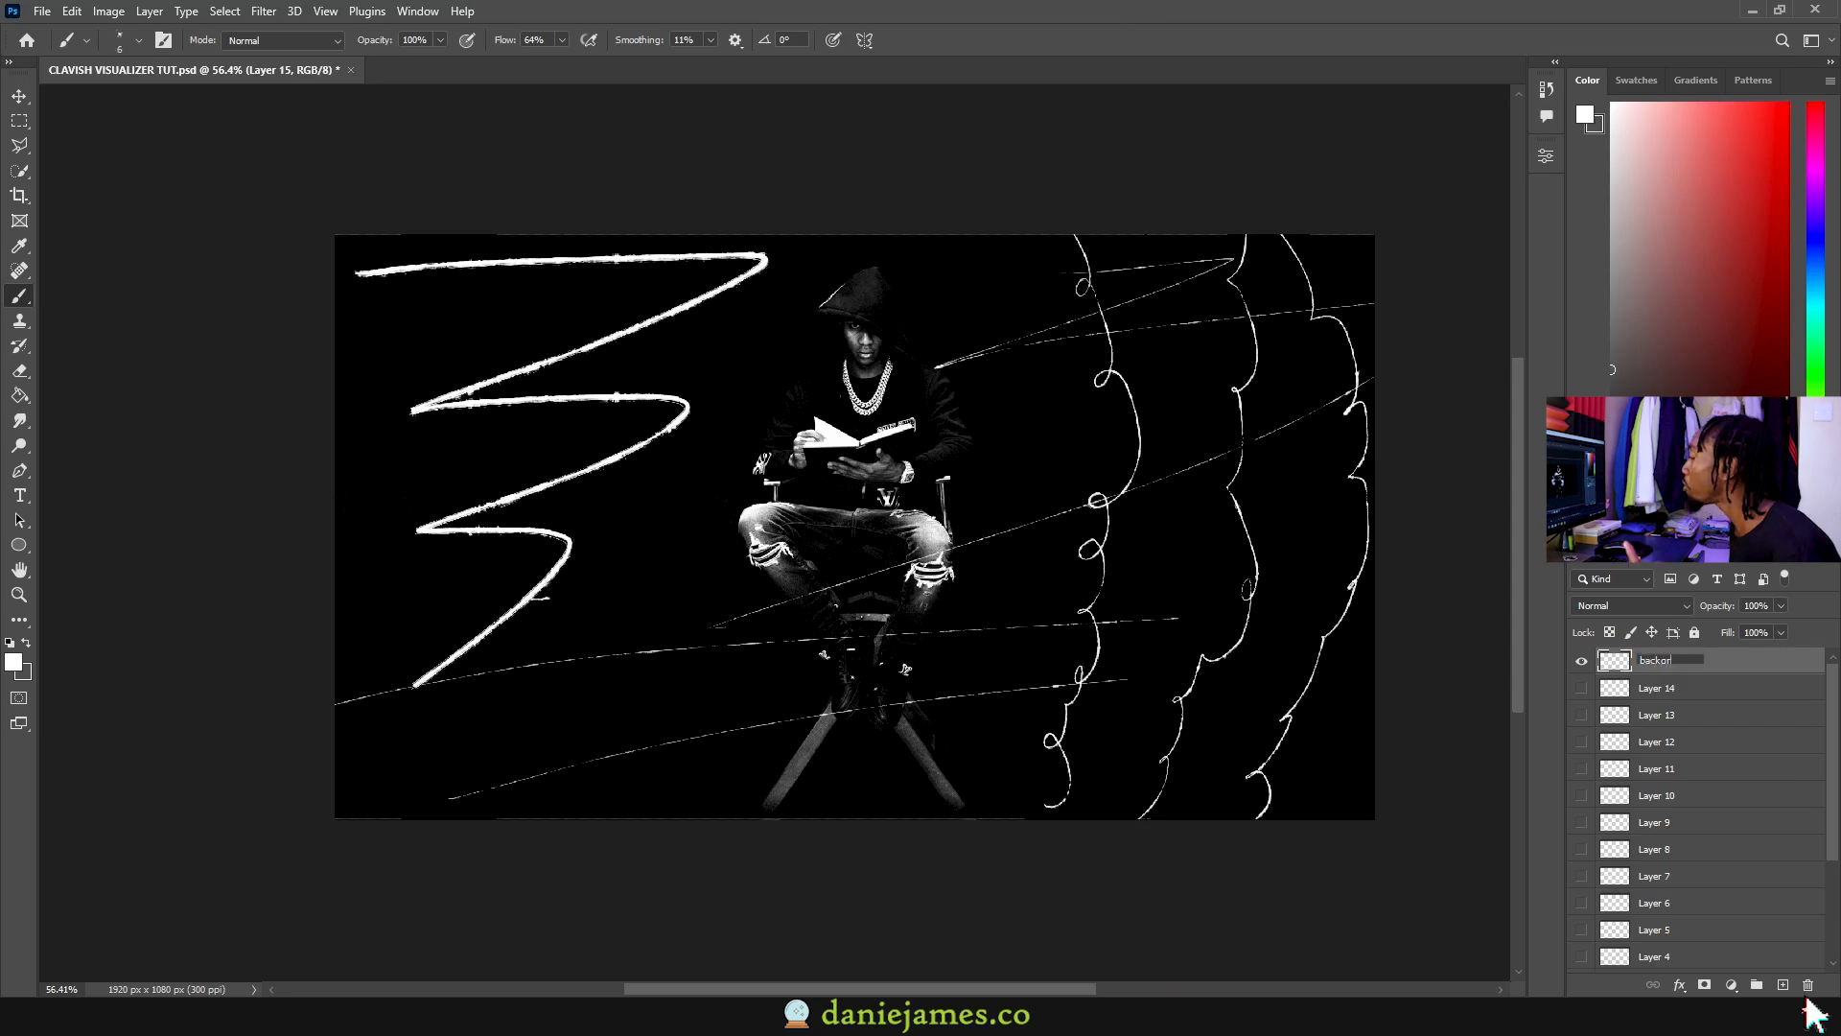
type("background 3")
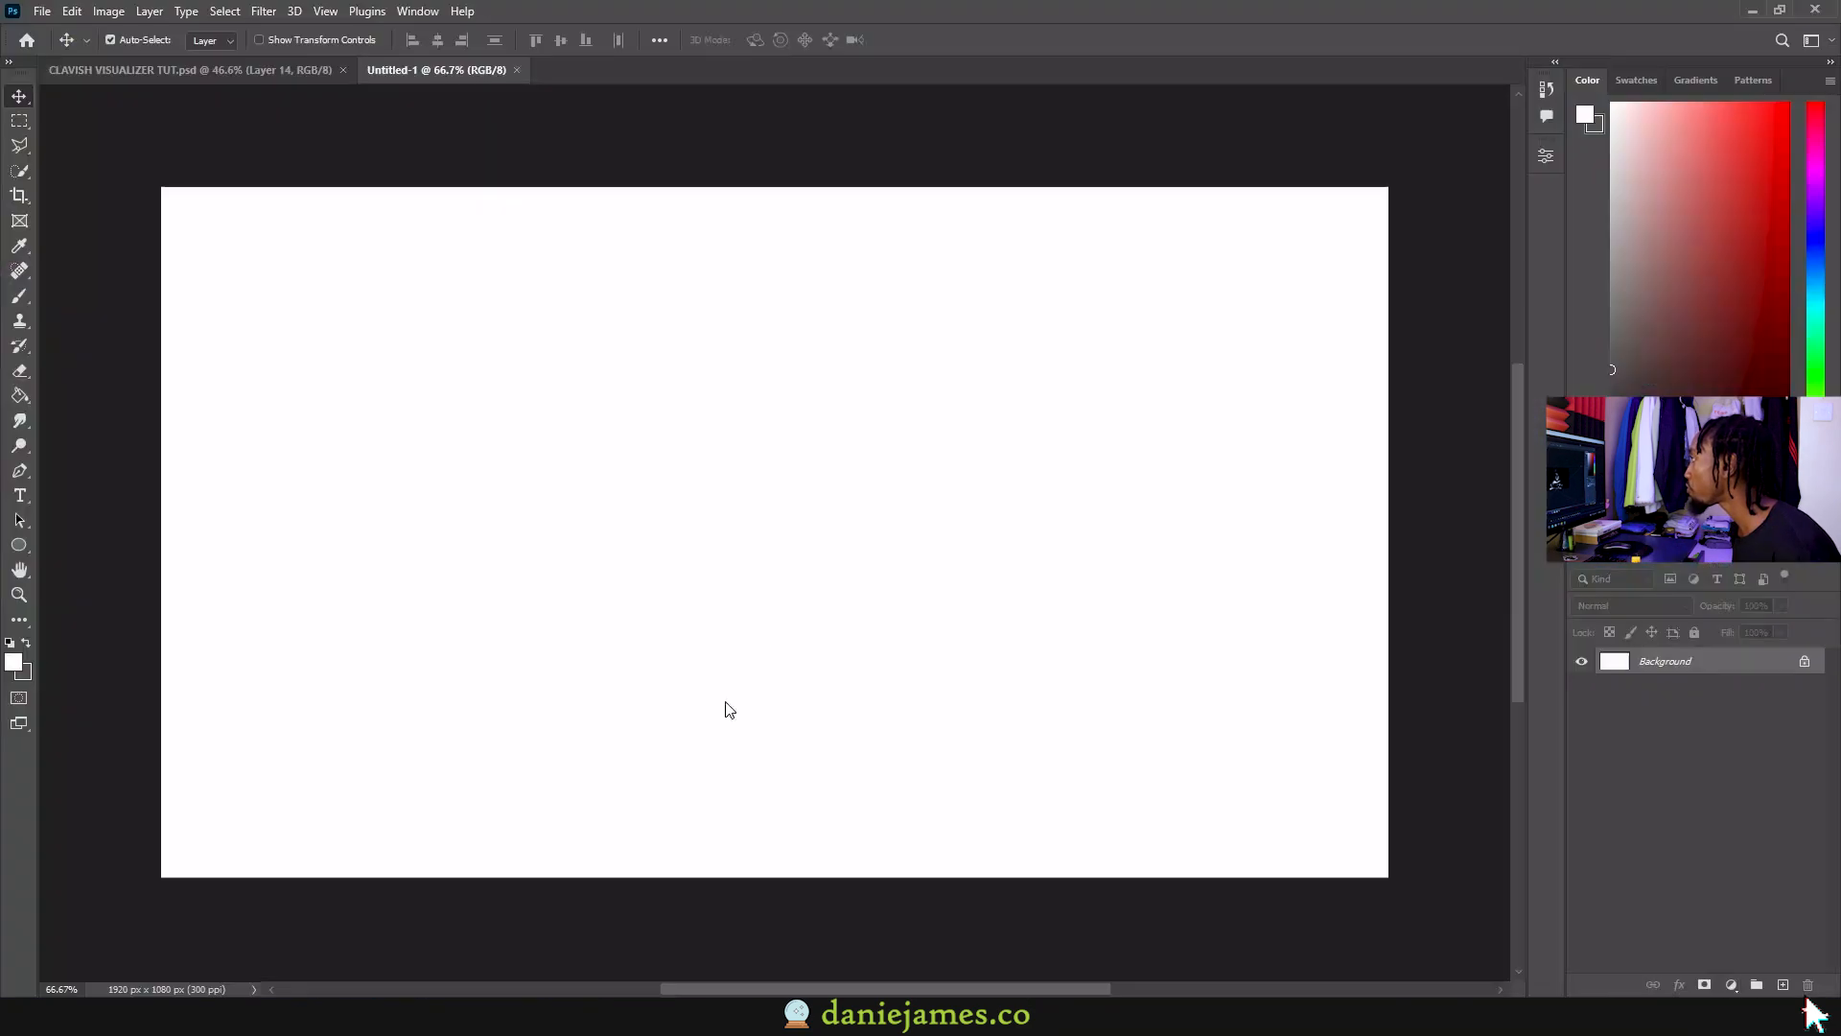
Step: Place the desktop CLAVISH image into the new document, then enlarge and position it
left_click_drag(723, 706, 729, 709)
left_click_drag(263, 230, 53, 111, "alt")
left_click_drag(566, 278, 738, 460)
scroll(763, 456, "down", 4, "alt")
left_click_drag(291, 345, 182, 283, "alt")
left_click_drag(742, 388, 756, 443)
Step: Commit the placed image and delete the Background layer
left_click(951, 40)
left_click(1804, 689)
left_click(1807, 985)
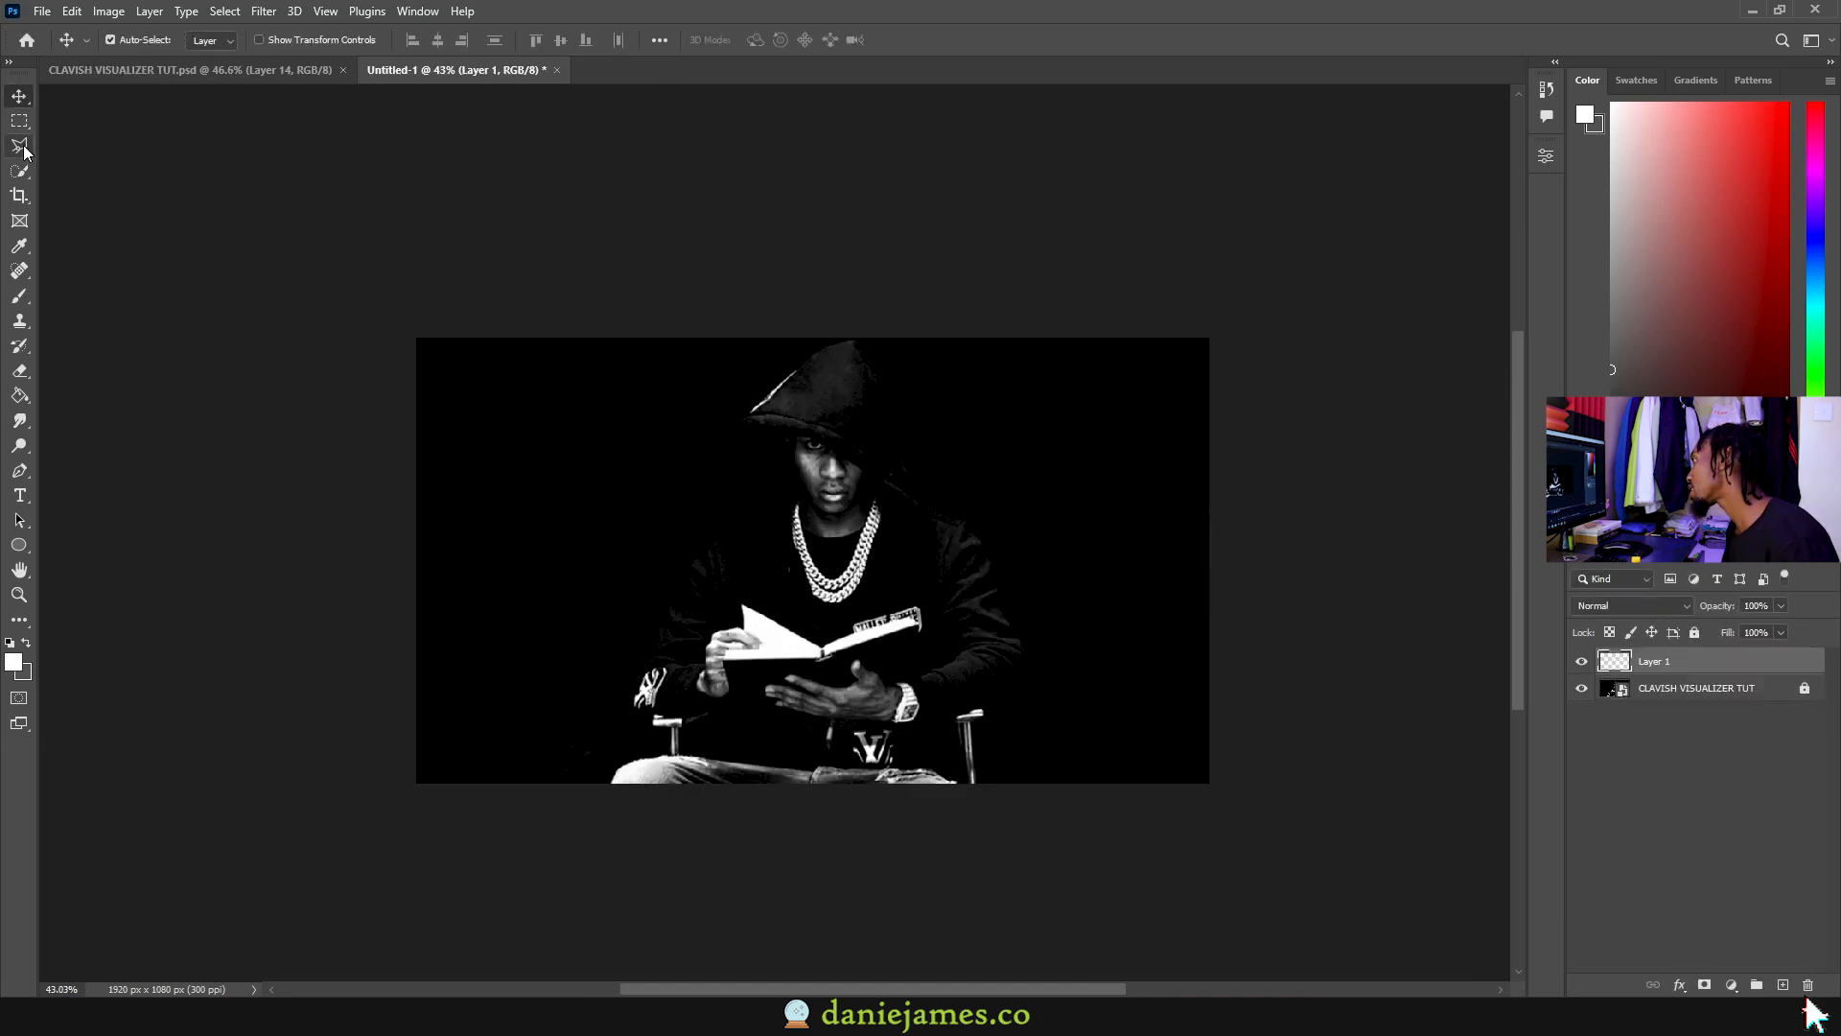
Step: Paint a zigzag stroke on a layer named background 1, then hide it
left_click_drag(465, 419, 690, 538)
type("background")
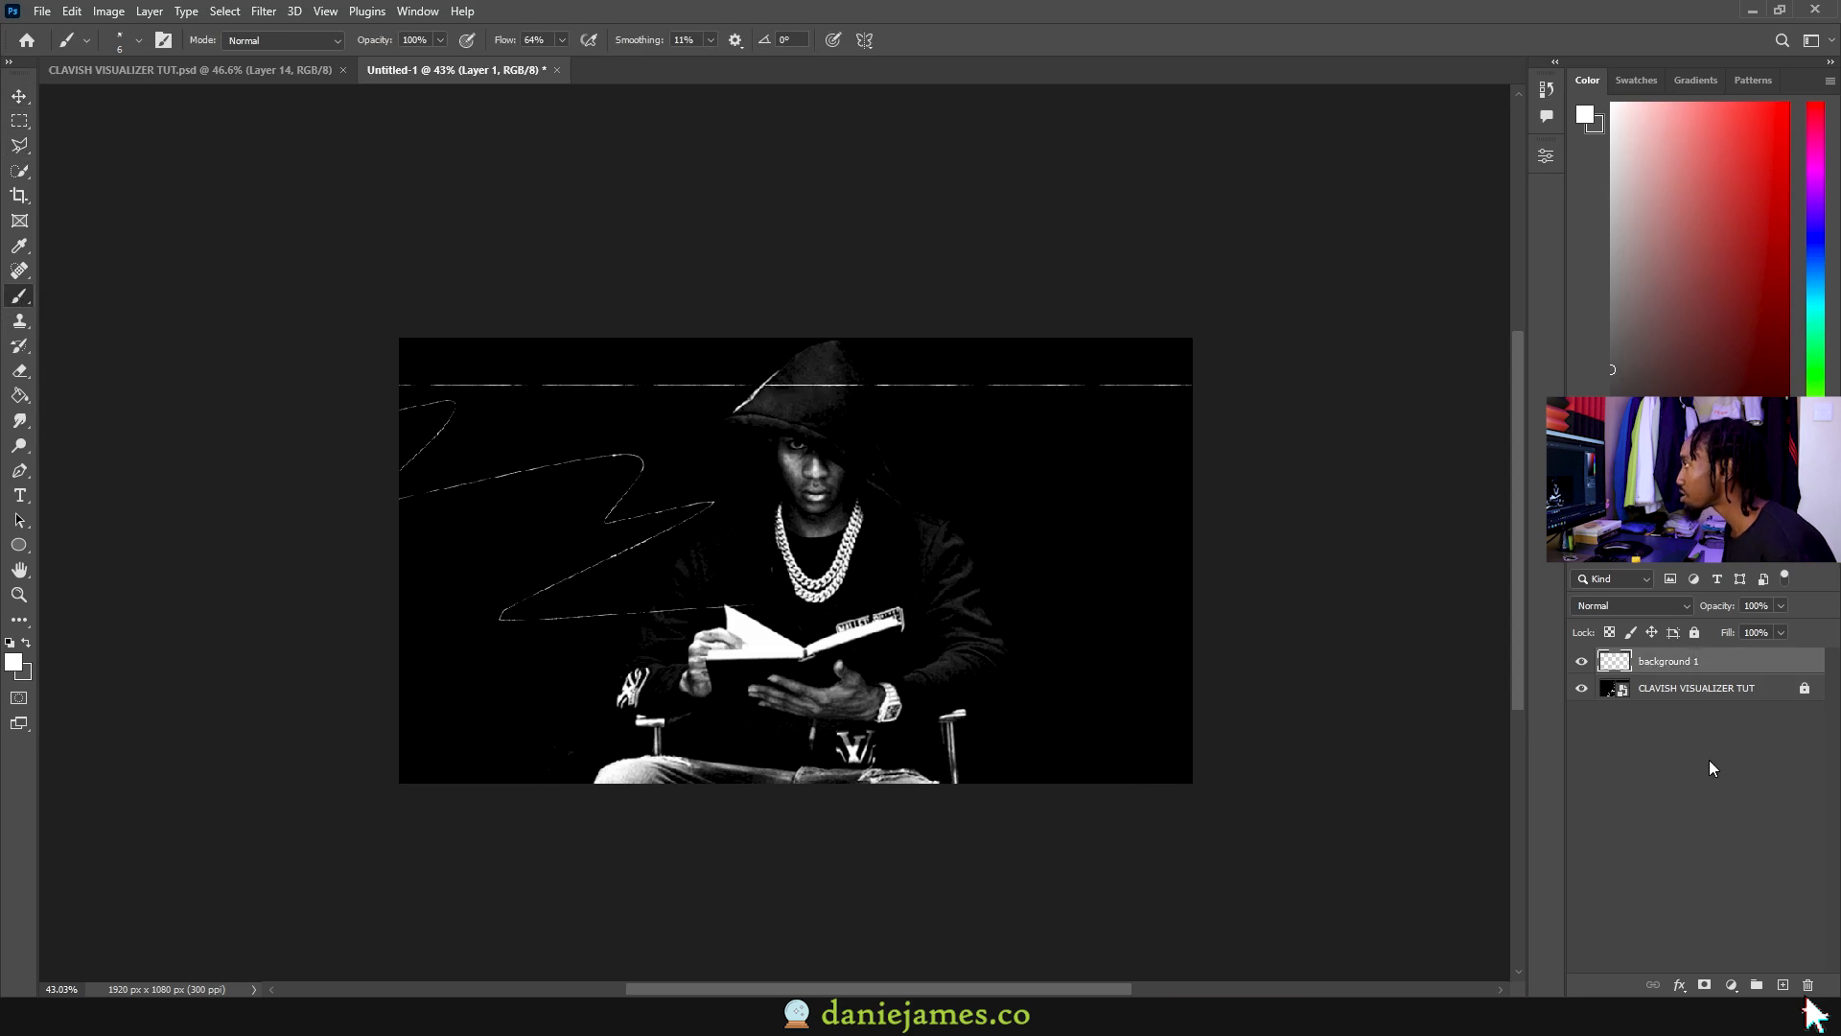
left_click(1714, 769)
left_click(1783, 985)
left_click(1582, 688)
Step: Spray white specks across the canvas with the 120 px splatter brush
left_click(139, 41)
left_click(144, 403)
left_click_drag(523, 388, 125, 787)
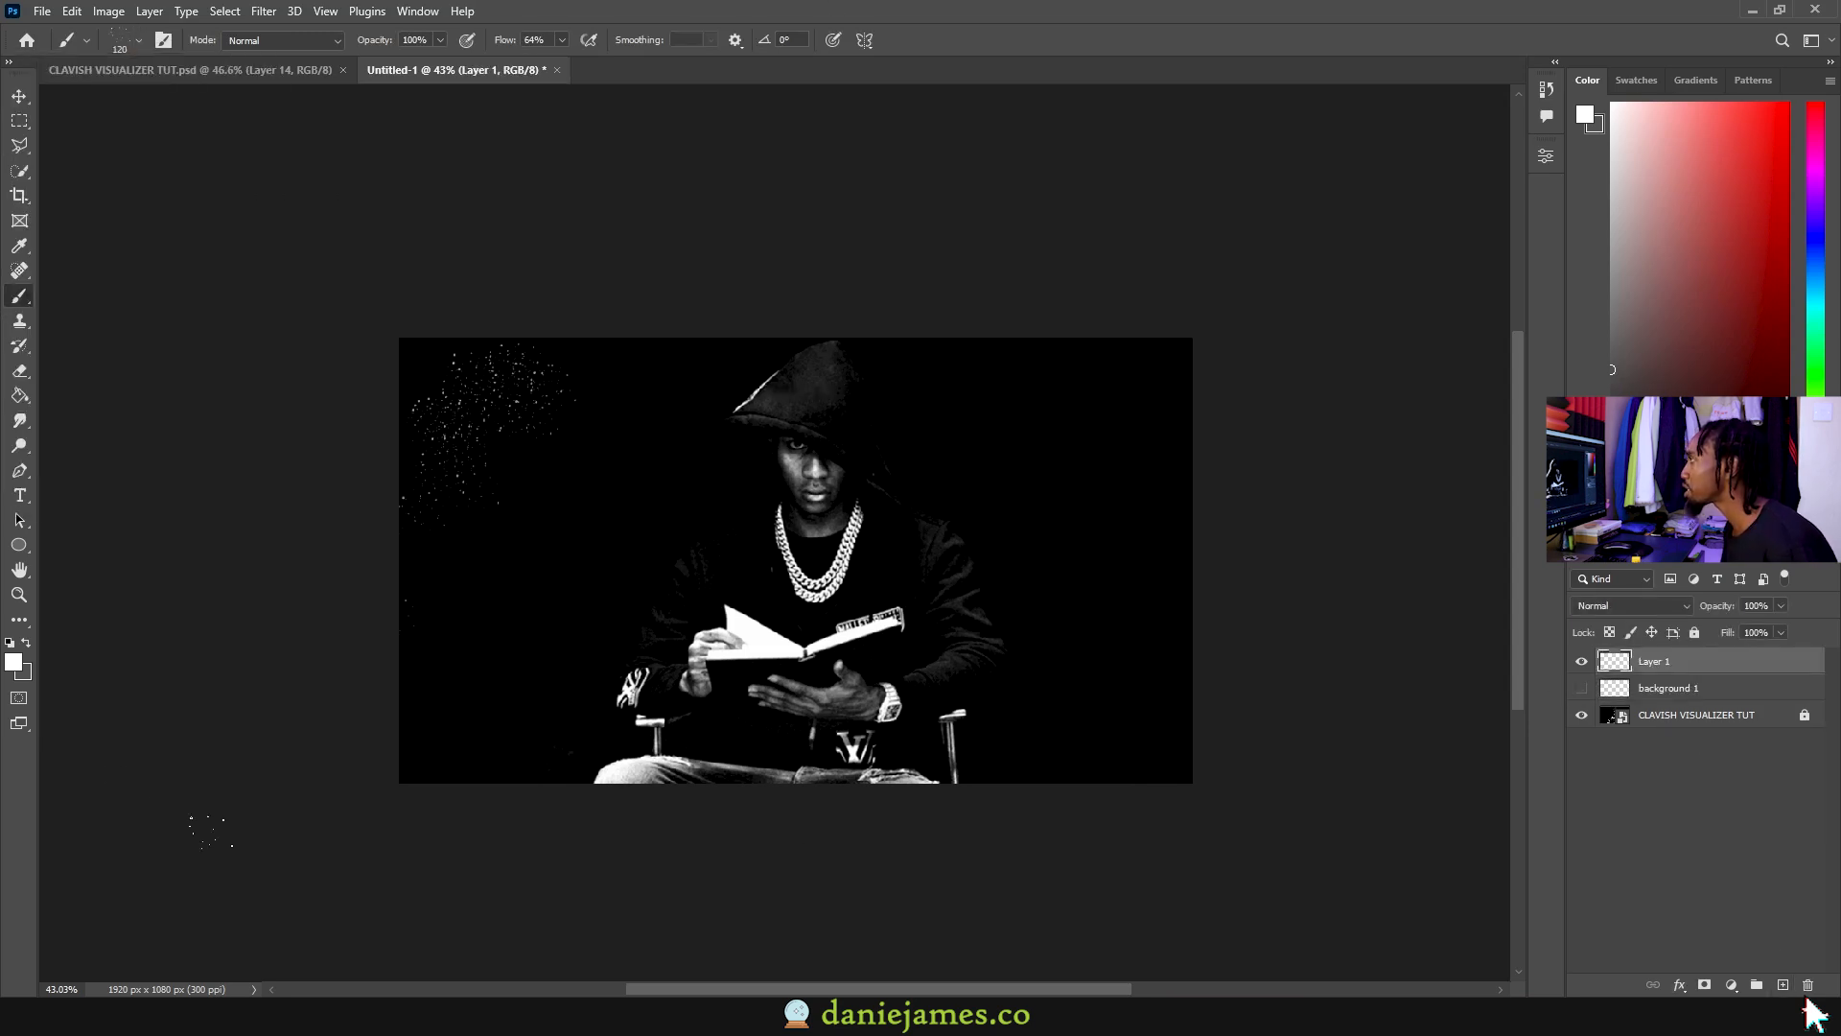
left_click_drag(1163, 393, 1162, 757)
scroll(1163, 576, "up", 3)
Step: With a 48 px brush, paint a long white stroke and thin background strokes
left_click(139, 40)
left_click(129, 441)
left_click_drag(657, 497, 578, 670)
key("ctrl+z")
left_click(139, 41)
left_click(144, 442)
left_click_drag(729, 497, 445, 944)
scroll(662, 435, "down", 1)
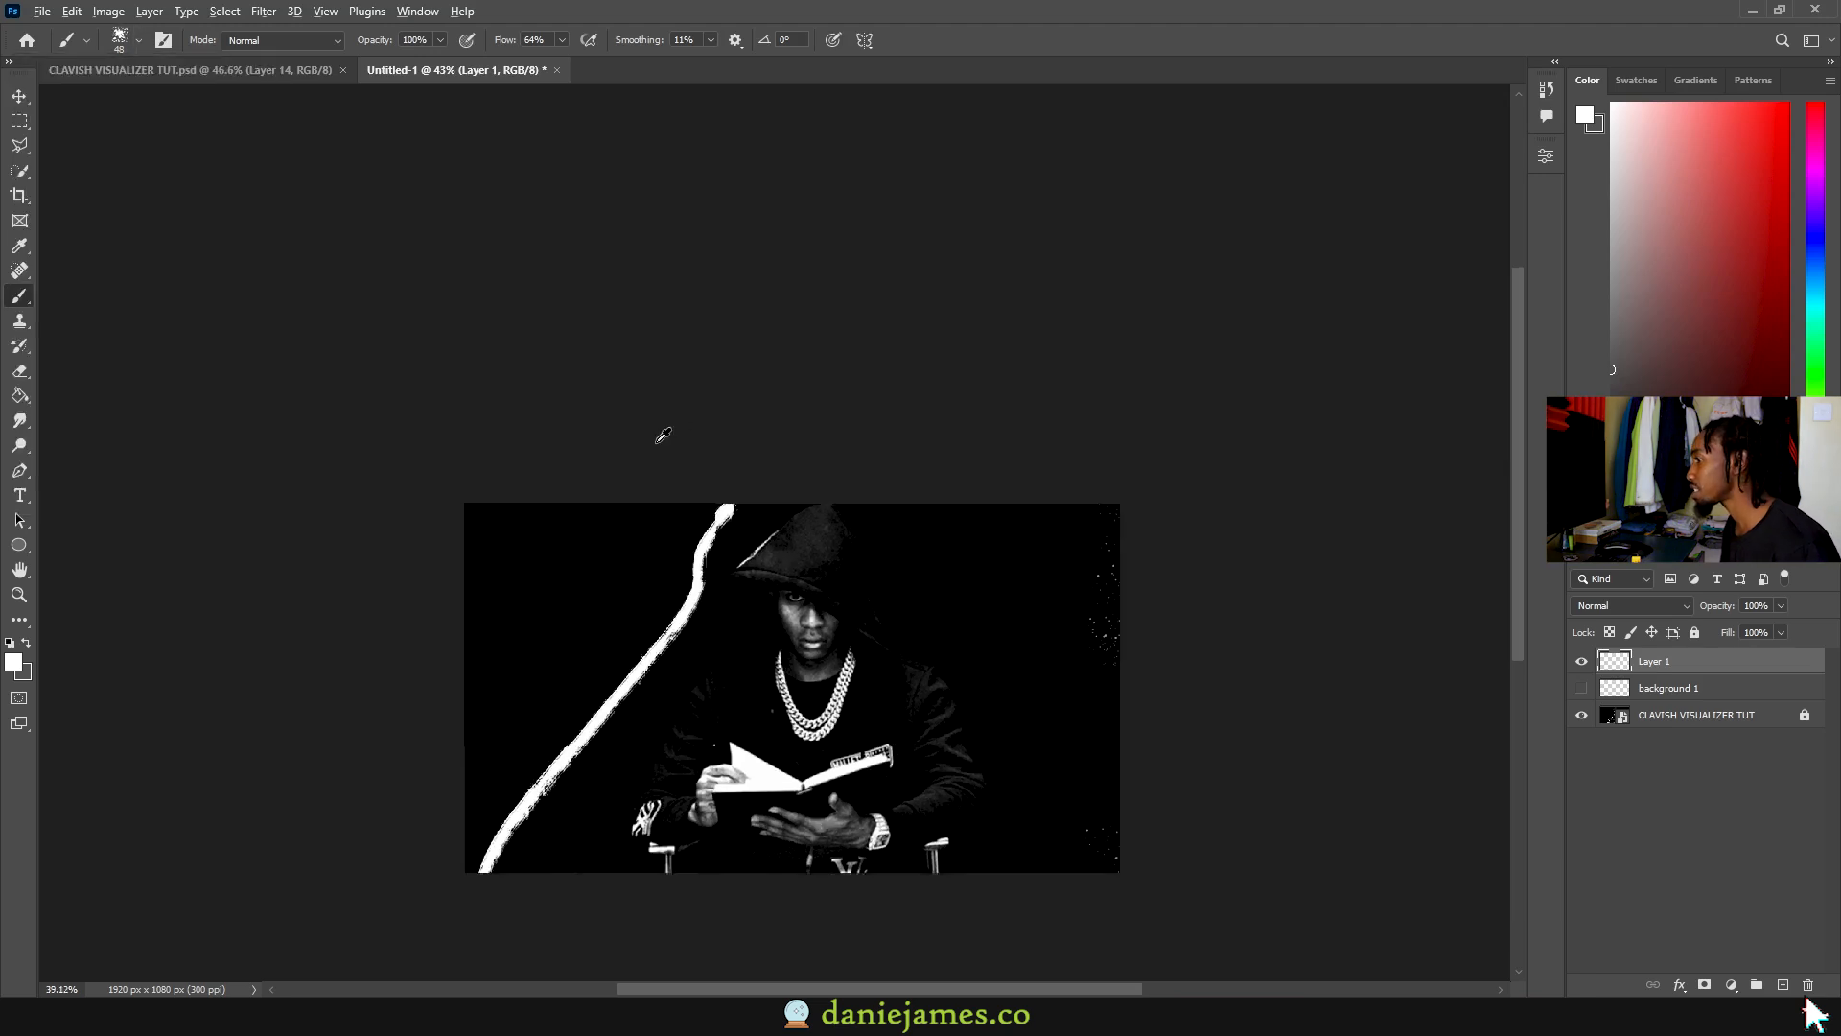
scroll(628, 387, "up", 3)
left_click_drag(699, 271, 383, 710)
left_click_drag(358, 422, 678, 611)
Step: Name the stroke layer background 2 and hide it
double_click(1654, 662)
type("background 2")
key("Return")
left_click(1581, 661)
left_click(1783, 984)
Step: Add new tally layers and set the paint colour to white after a trial eye stroke
right_click(572, 395, "alt")
scroll(896, 386, "up", 1)
mouse_move(856, 387)
left_mouse_down()
mouse_move(883, 384)
mouse_move(857, 418)
mouse_move(923, 405)
mouse_move(681, 326)
left_mouse_up()
left_click(1783, 985)
key("ctrl+z")
left_click(1783, 985)
left_click(13, 662)
left_click(1173, 322)
left_click(1615, 317)
Step: Paint diagonal and vertical strokes near the eye, then hide Layers 1–4
key("ctrl+z")
left_click_drag(831, 342, 934, 409)
left_click_drag(903, 343, 907, 401)
left_click(1578, 662)
left_click(1577, 662)
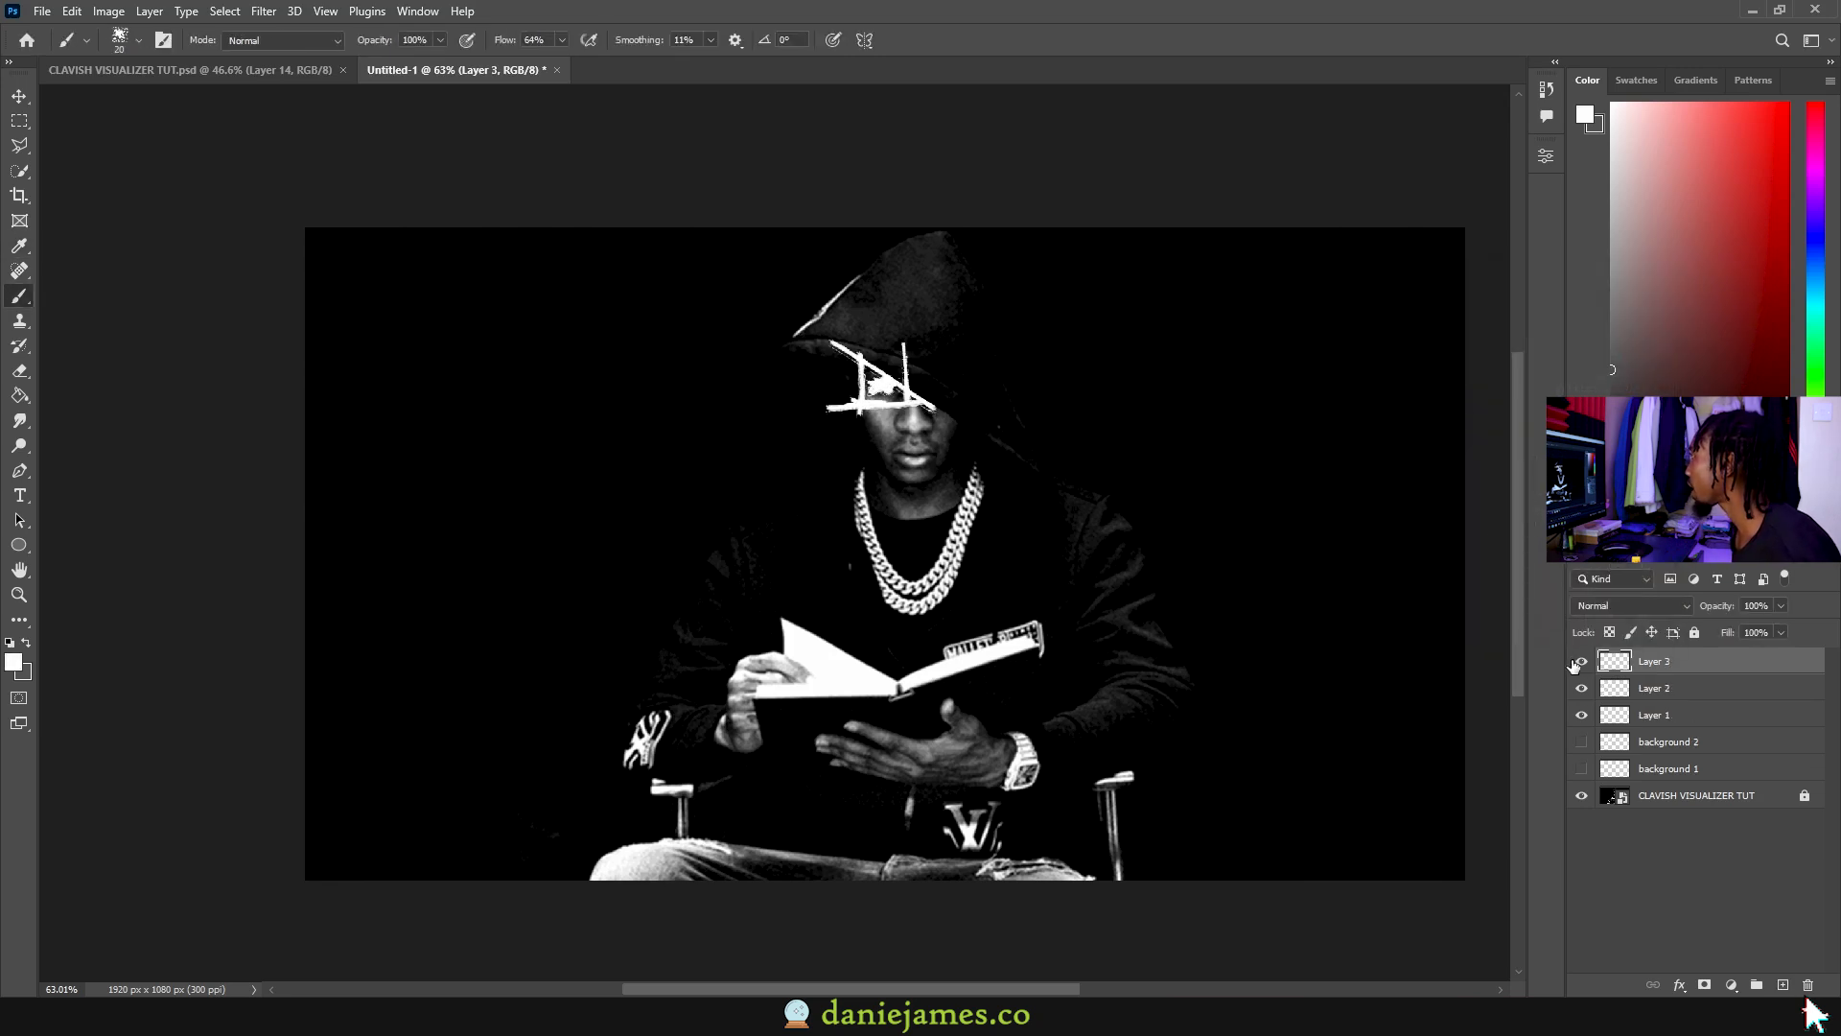
left_click(1782, 985)
left_click_drag(1581, 661, 1581, 747)
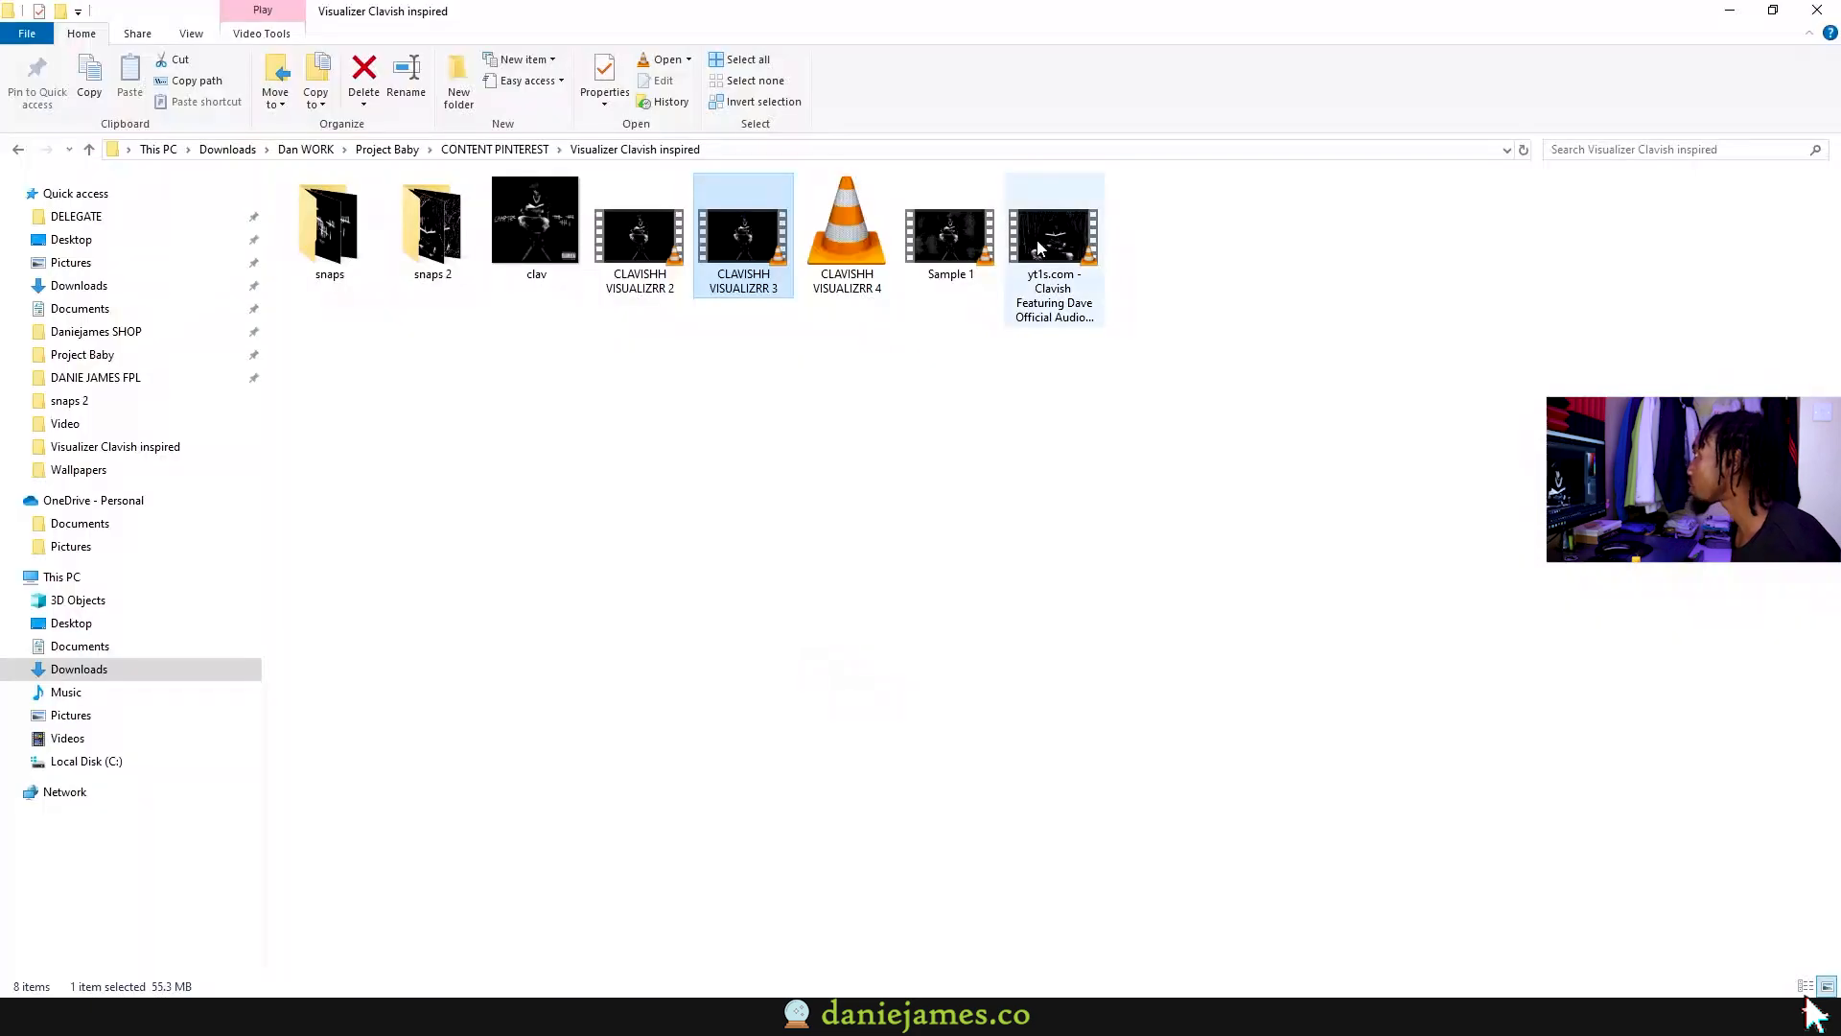
Step: Referencing the Clavish video, paint three vertical tally strokes on the hood's right
double_click(1049, 245)
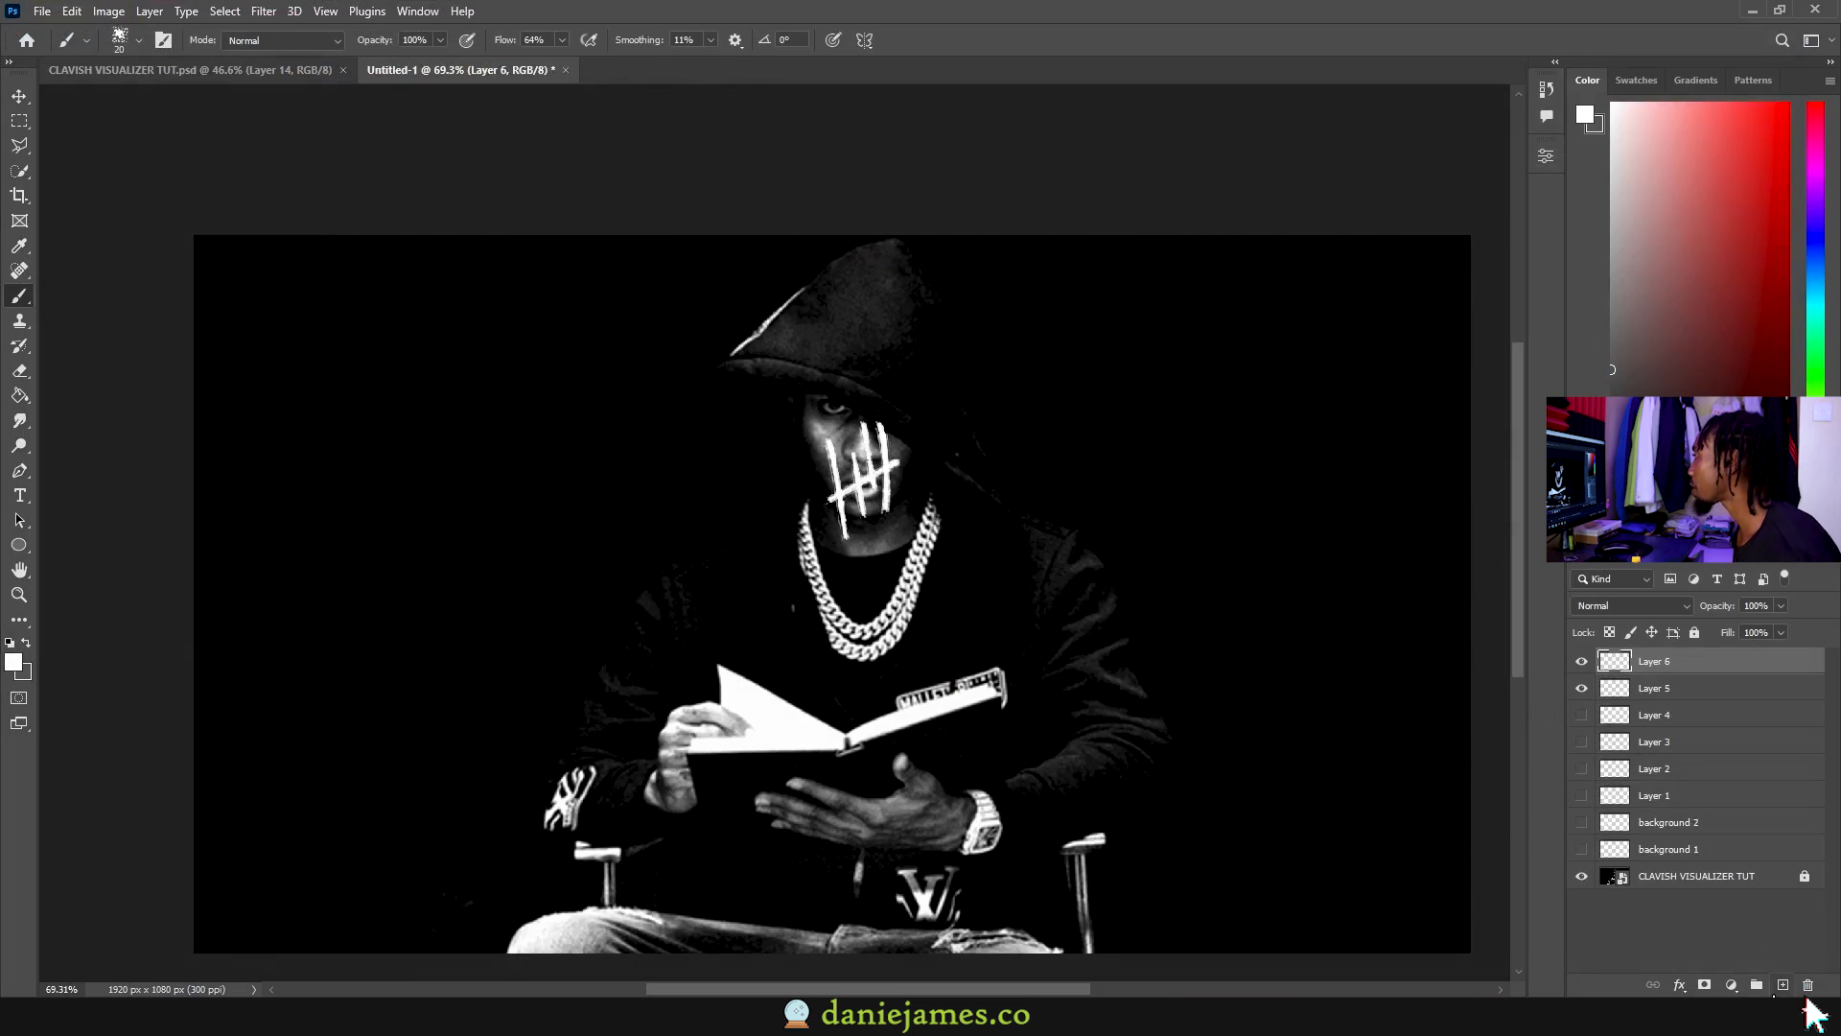
left_click(1783, 985)
left_click_drag(909, 352, 929, 456)
left_click_drag(925, 346, 936, 435)
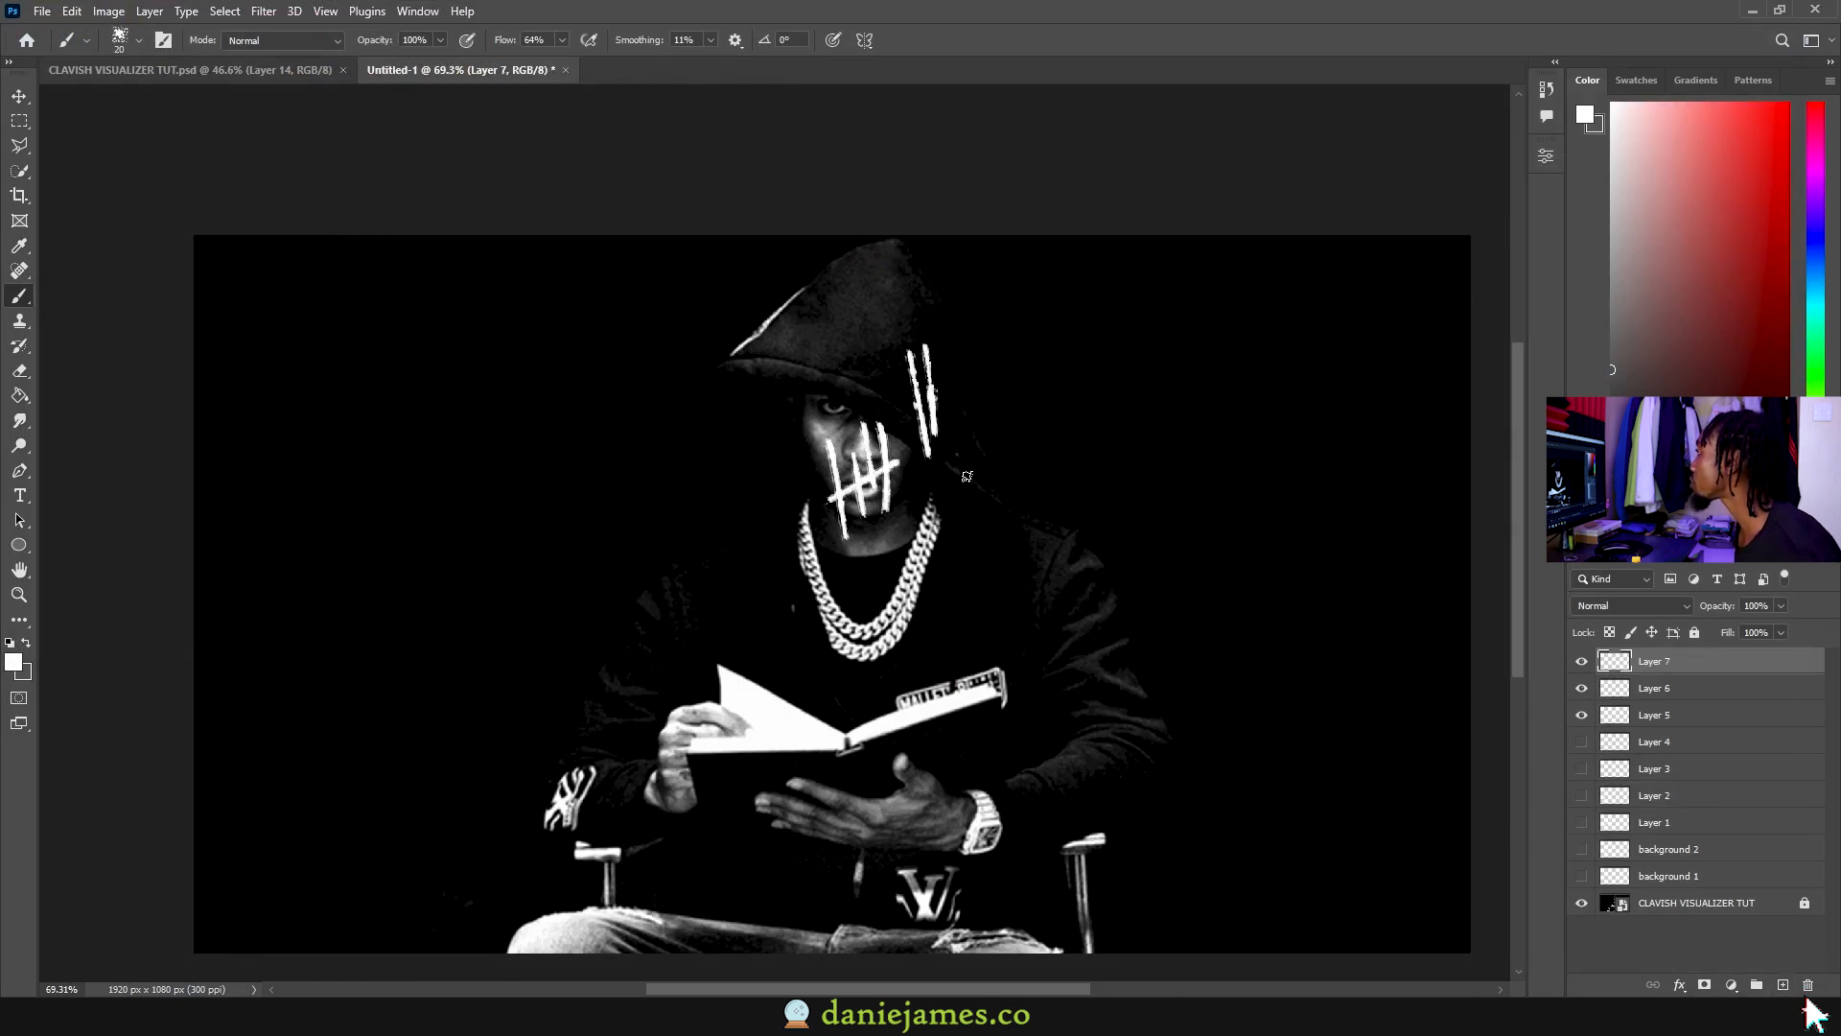
left_click_drag(952, 341, 950, 413)
Step: On Layer 8, add a fourth tally and crossing stroke, then hide the tally layers
left_click(1783, 985)
mouse_move(963, 340)
left_mouse_down()
mouse_move(961, 436)
mouse_move(967, 369)
left_mouse_up()
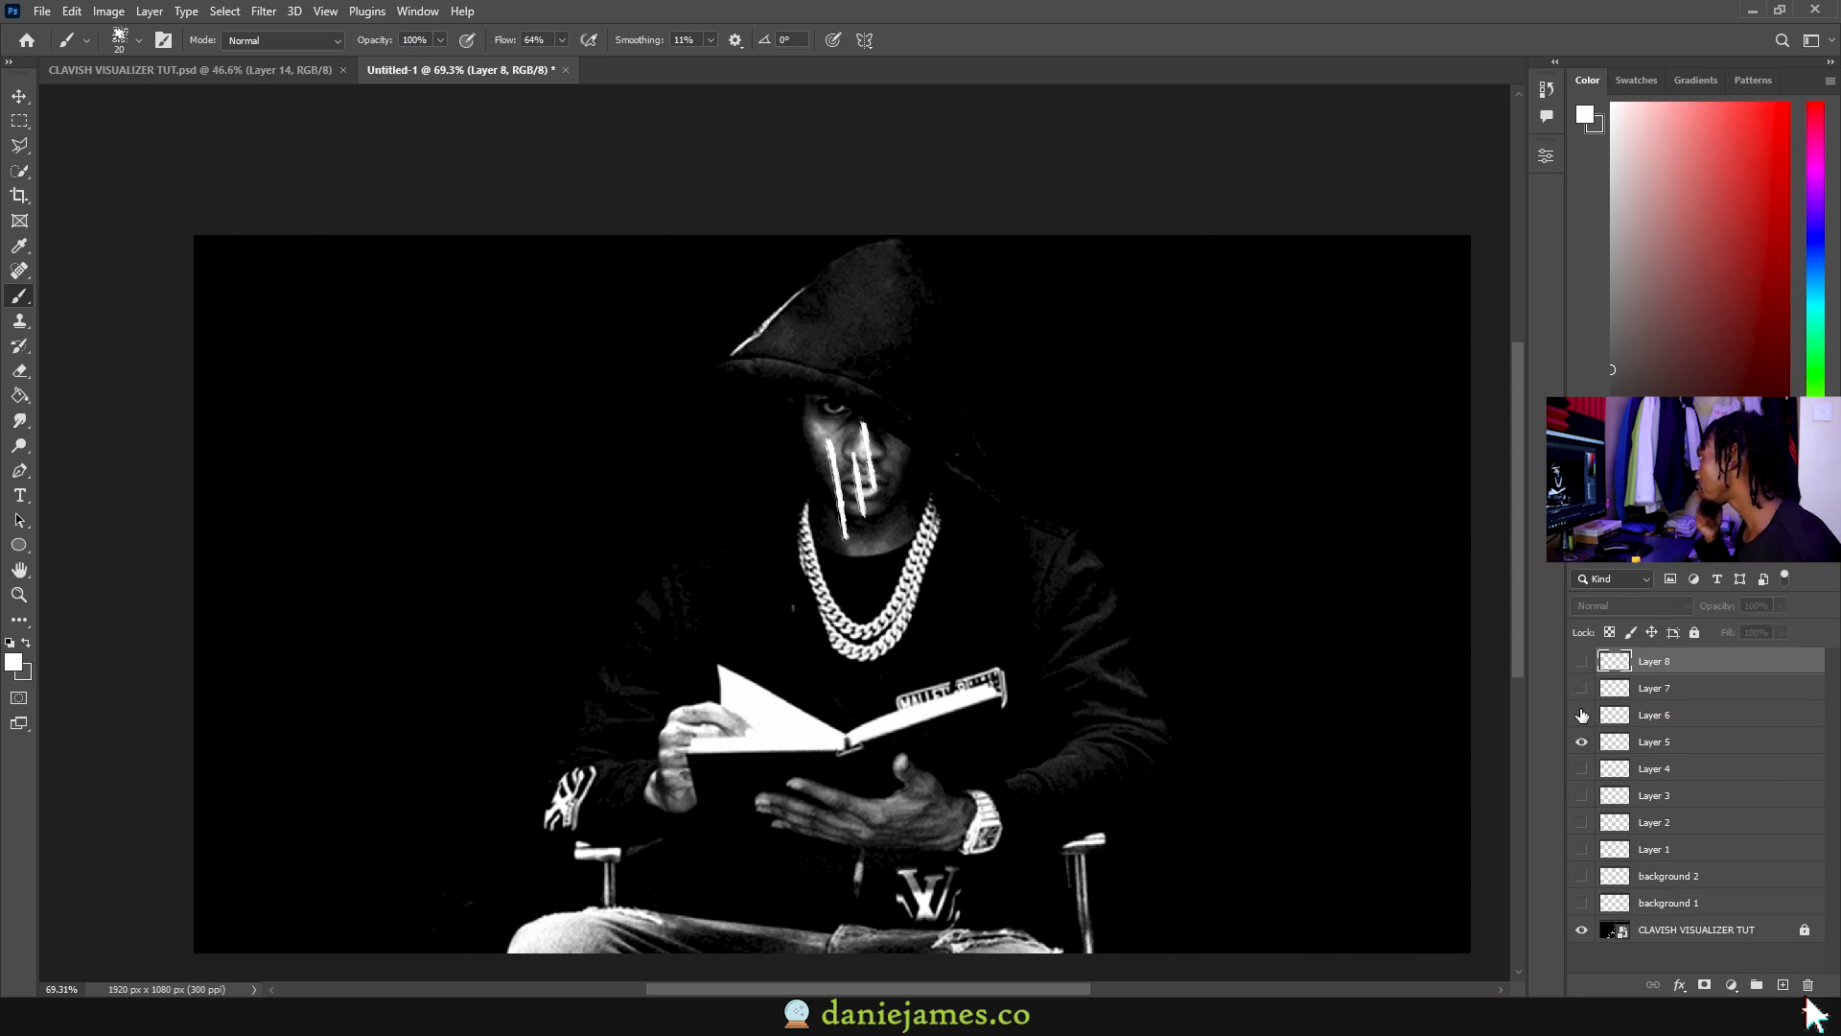
left_click(1581, 716)
left_click(1581, 688)
left_click(1582, 662)
left_click_drag(1582, 661, 1581, 743)
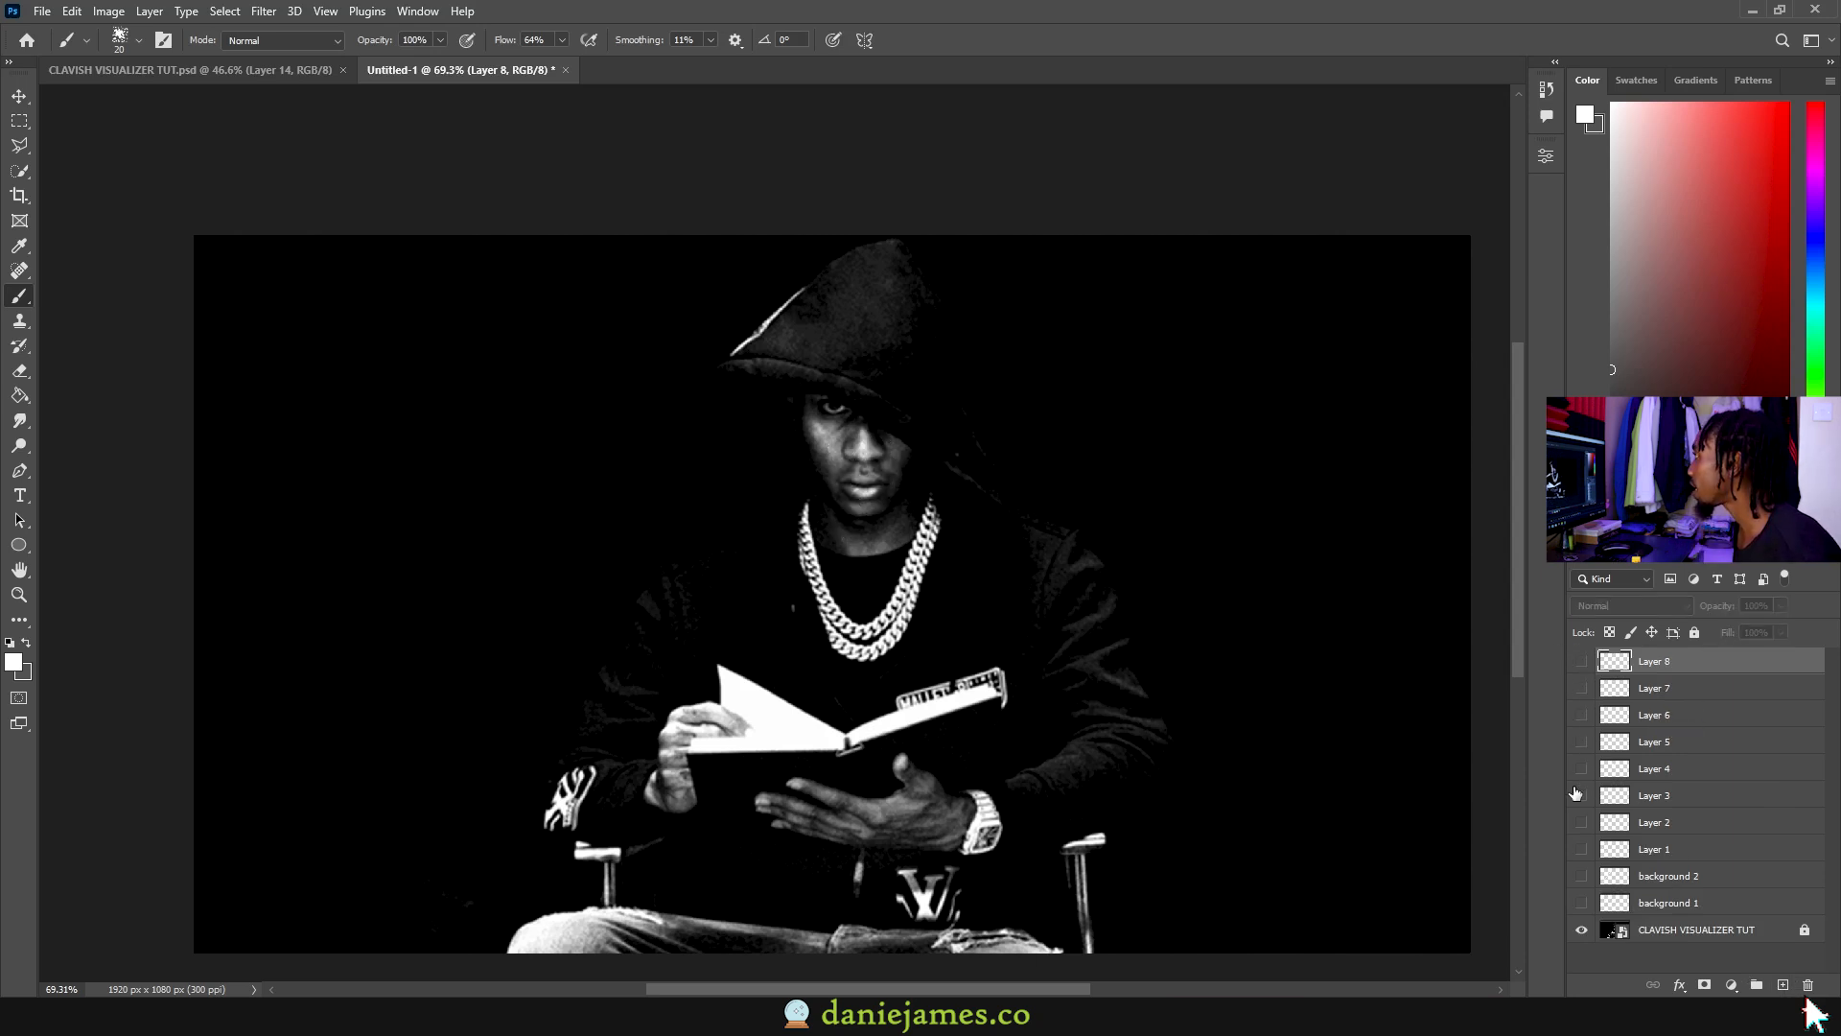
Step: On a new Layer 9, trace a white outline from hood to left shoulder and around the hood
left_click(1581, 795)
left_click(1582, 795)
left_click(1783, 985)
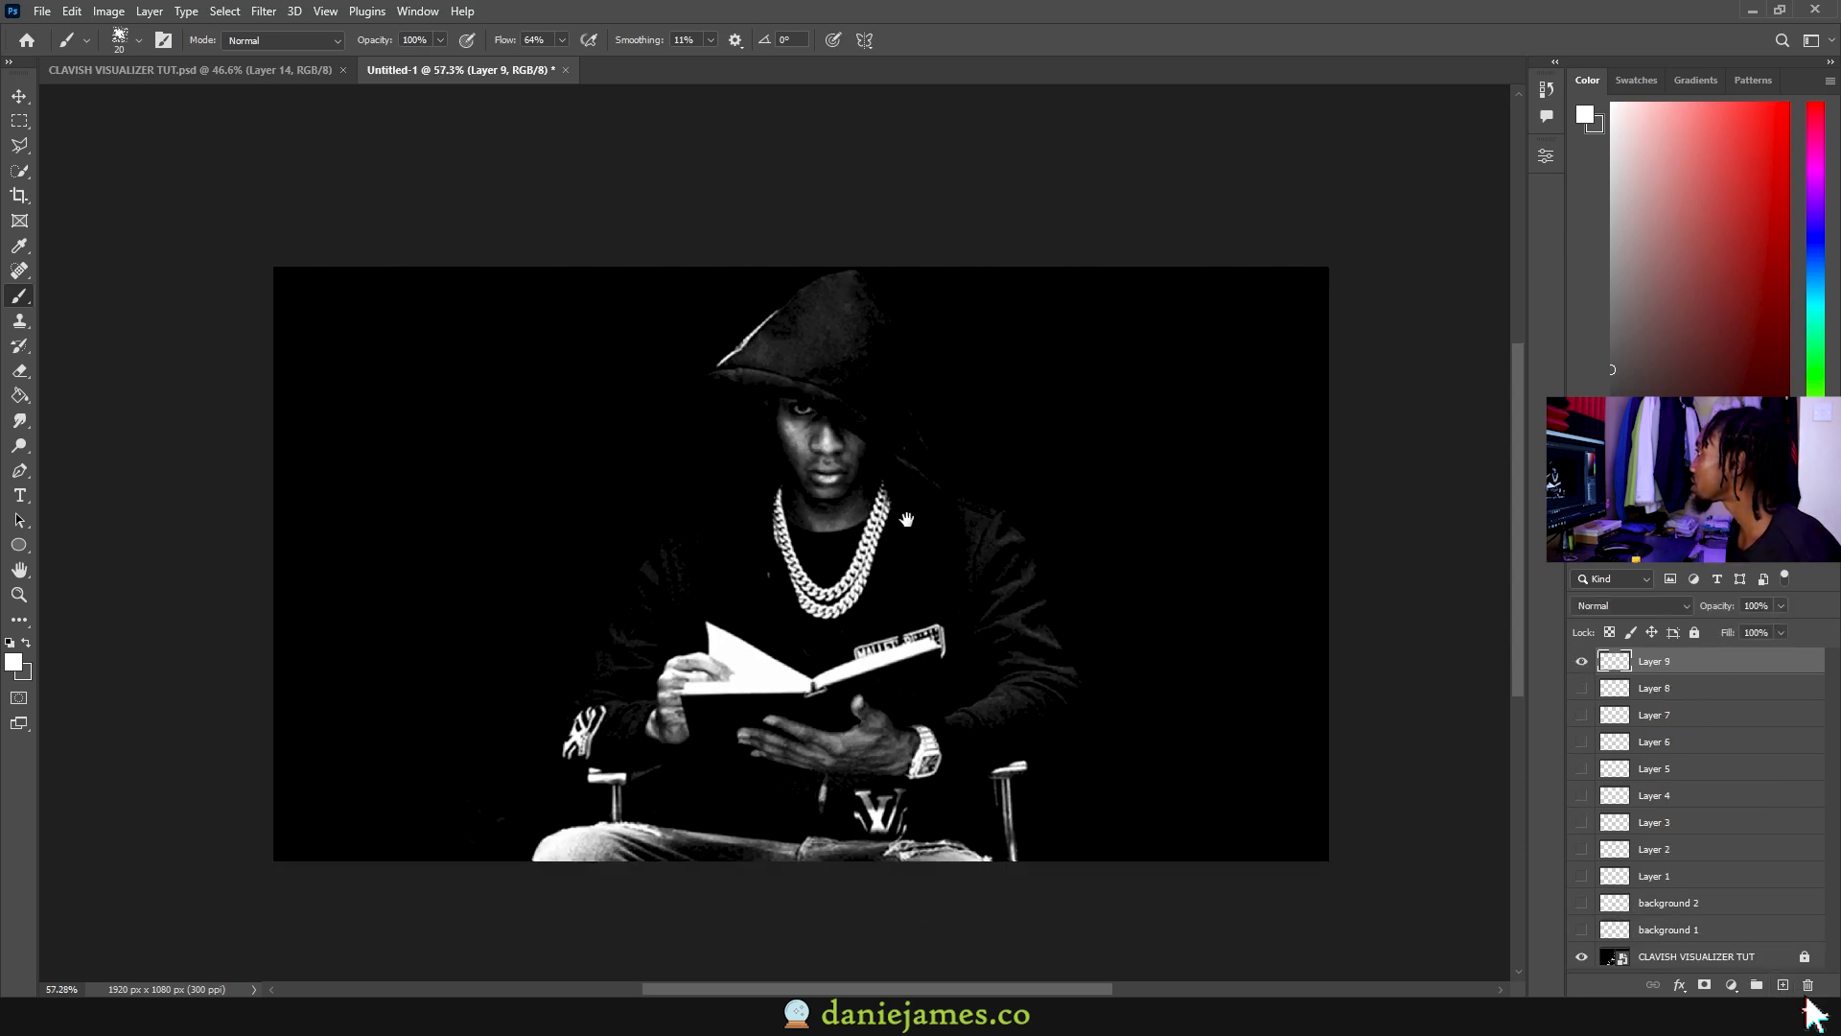
left_click_drag(907, 519, 876, 476)
mouse_move(727, 324)
left_mouse_down()
mouse_move(676, 466)
mouse_move(570, 596)
left_mouse_up()
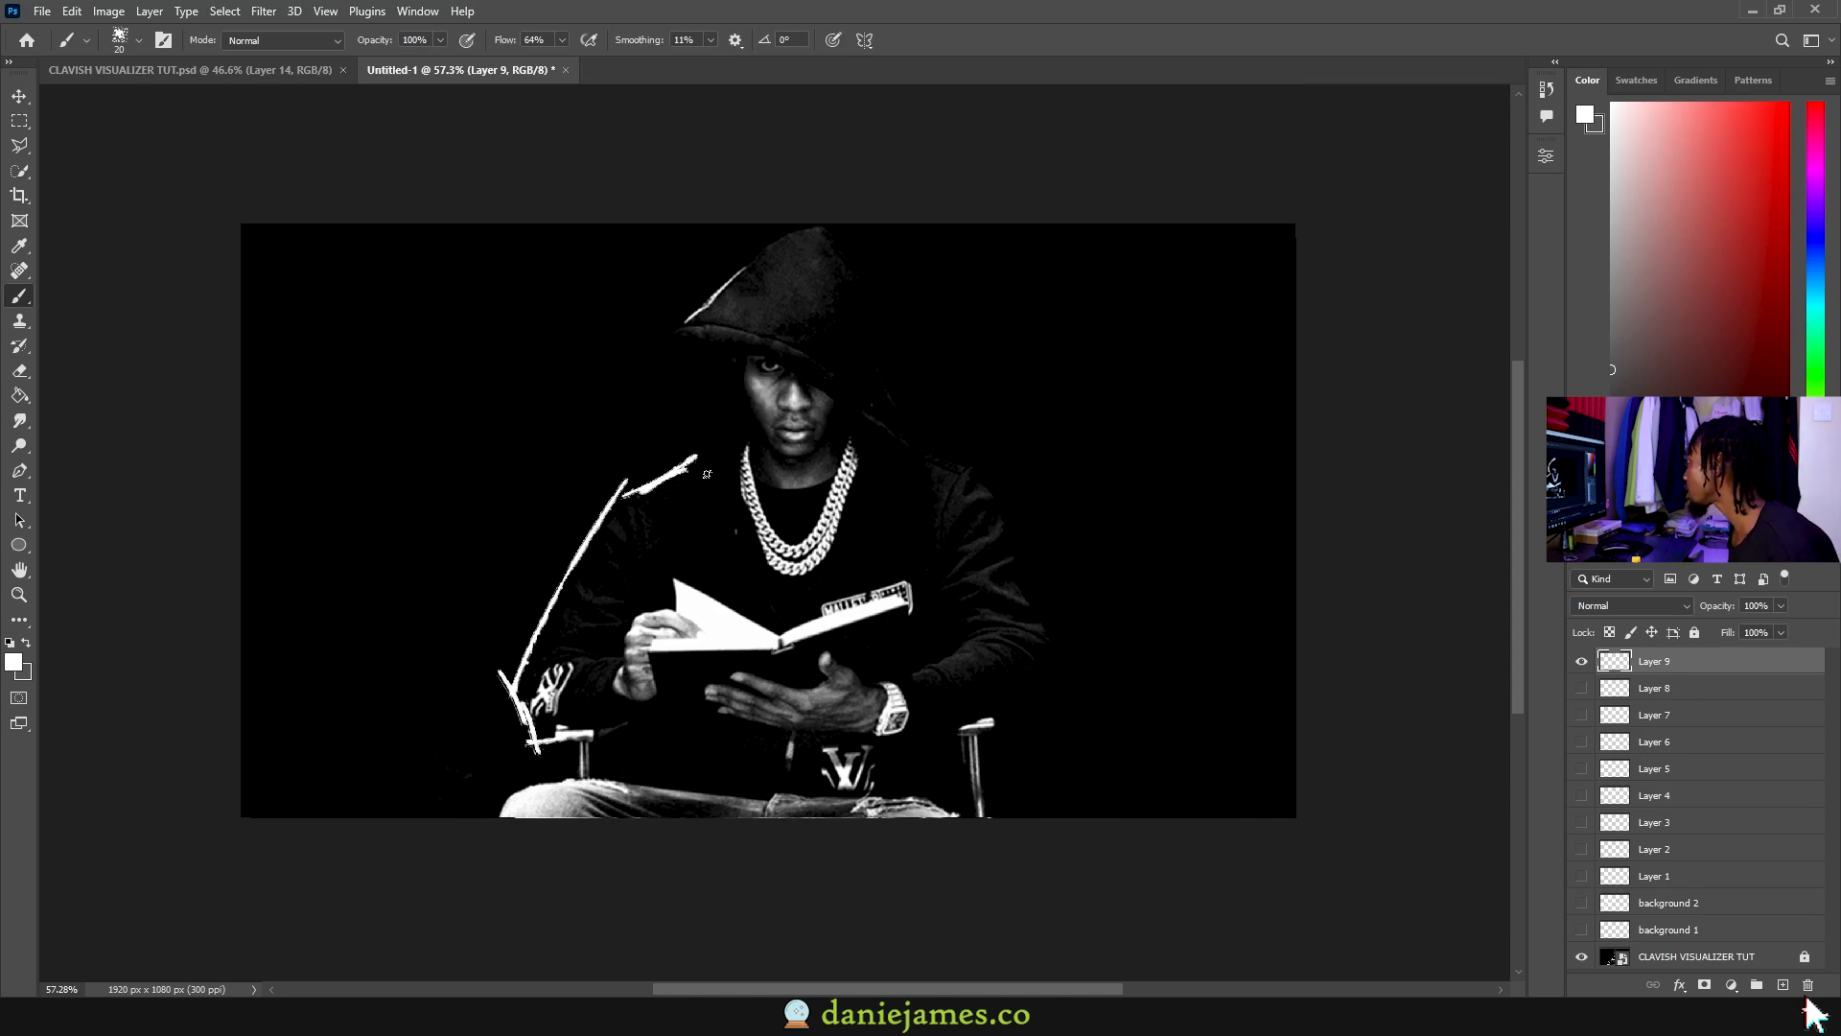
left_click_drag(702, 471, 808, 227)
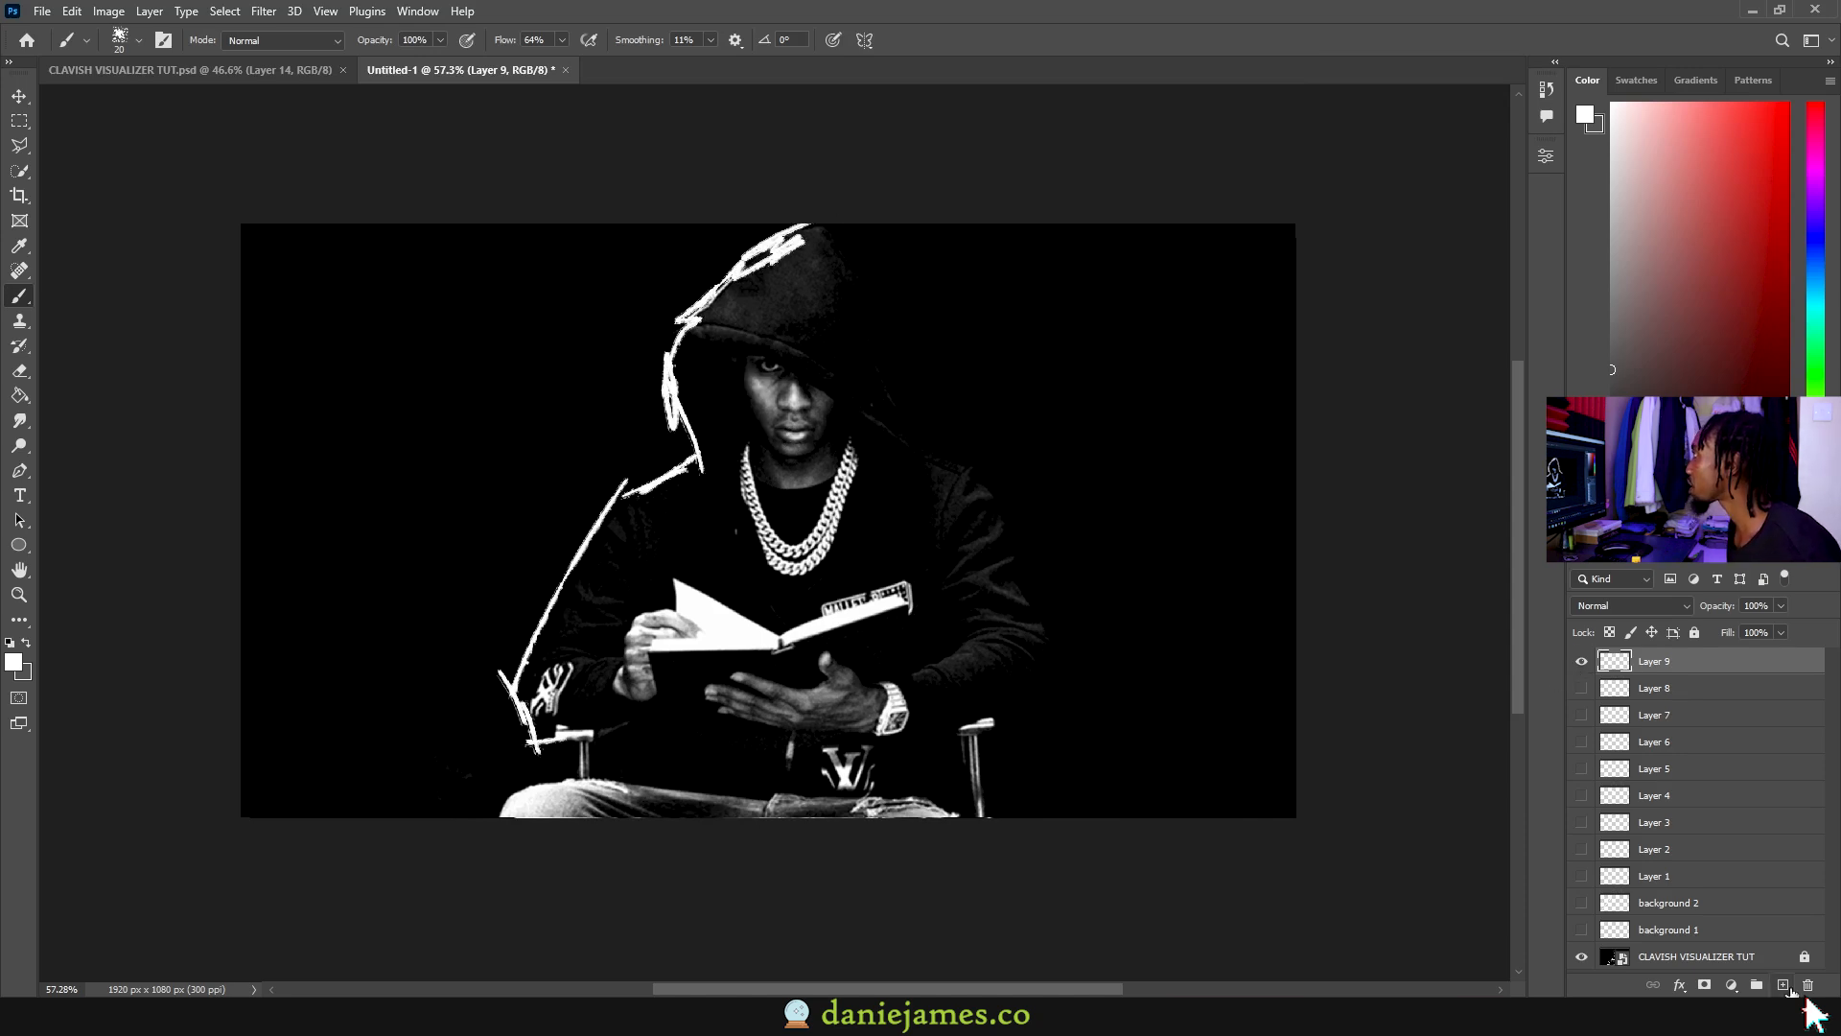
Step: On Layer 10, trace the hood's right edge and along the bottom and left
left_click(1783, 984)
mouse_move(810, 226)
left_mouse_down()
mouse_move(963, 458)
mouse_move(1040, 635)
mouse_move(918, 758)
mouse_move(964, 813)
left_mouse_up()
mouse_move(816, 823)
left_mouse_down()
mouse_move(494, 792)
mouse_move(551, 734)
left_mouse_up()
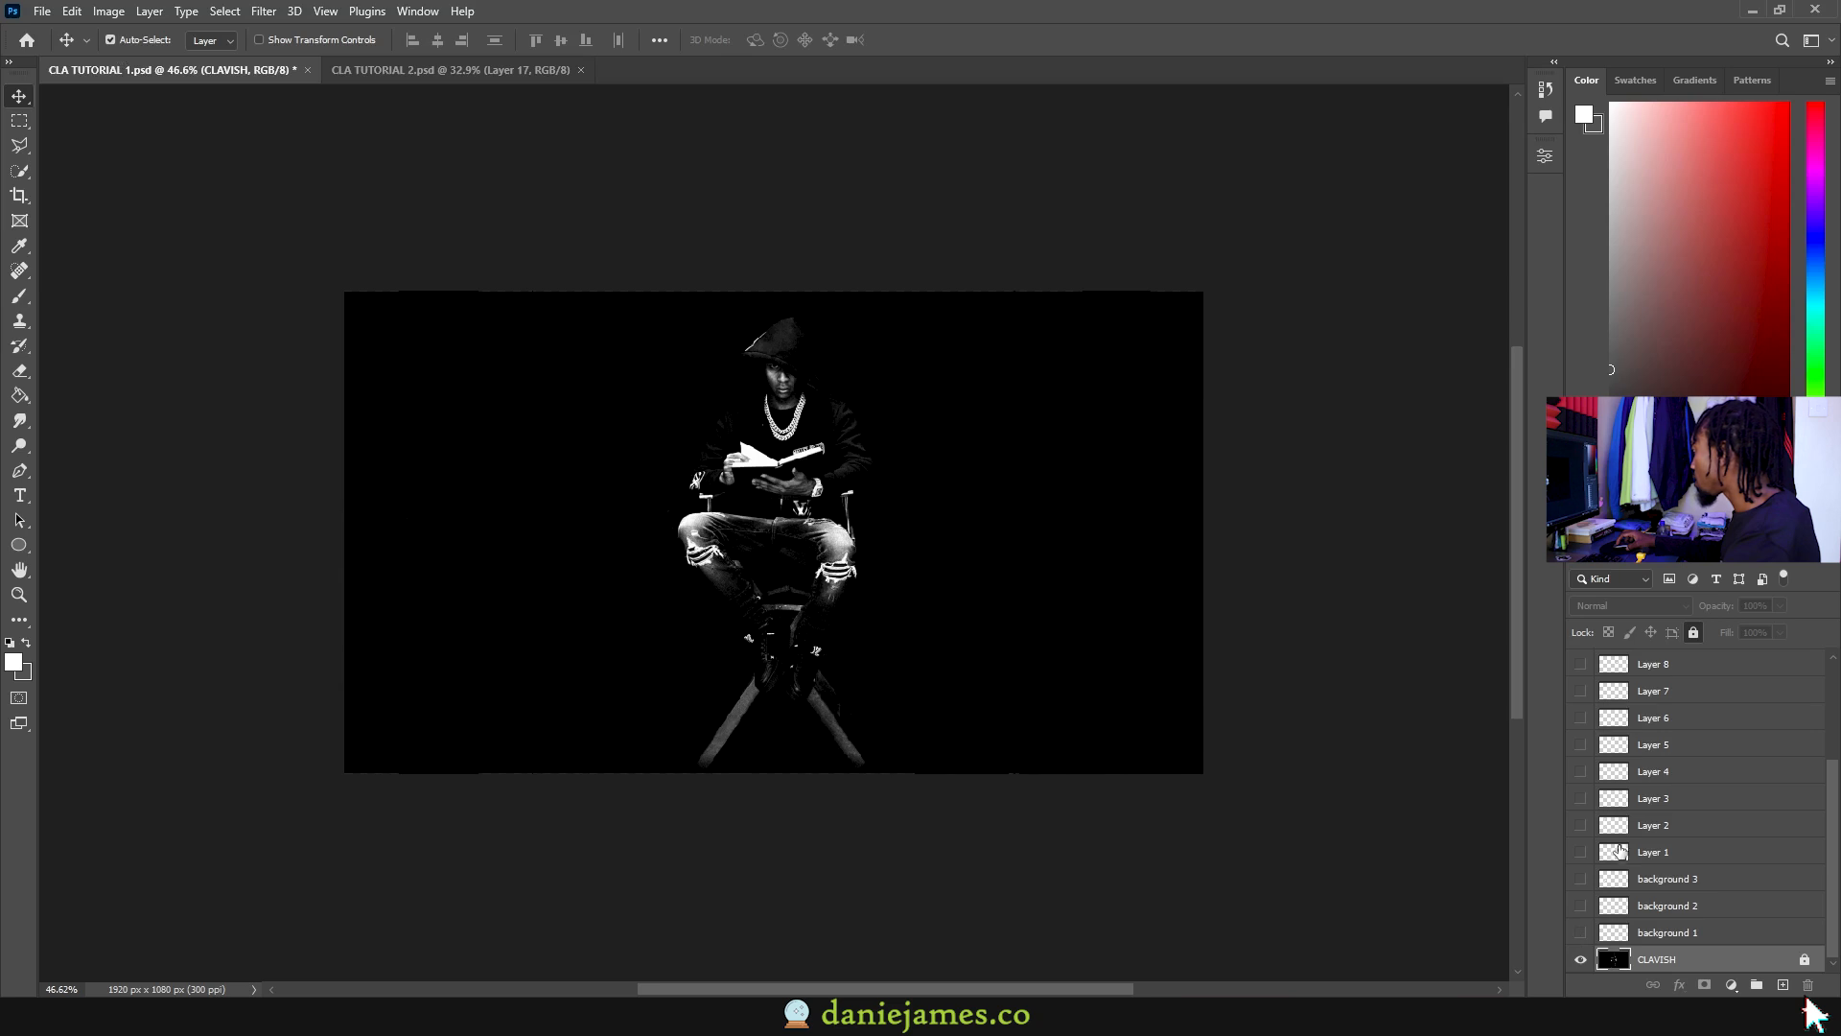
Step: Preview background 1, 2 and 3 one at a time
left_click(1581, 932)
left_click(1580, 932)
left_click(1580, 905)
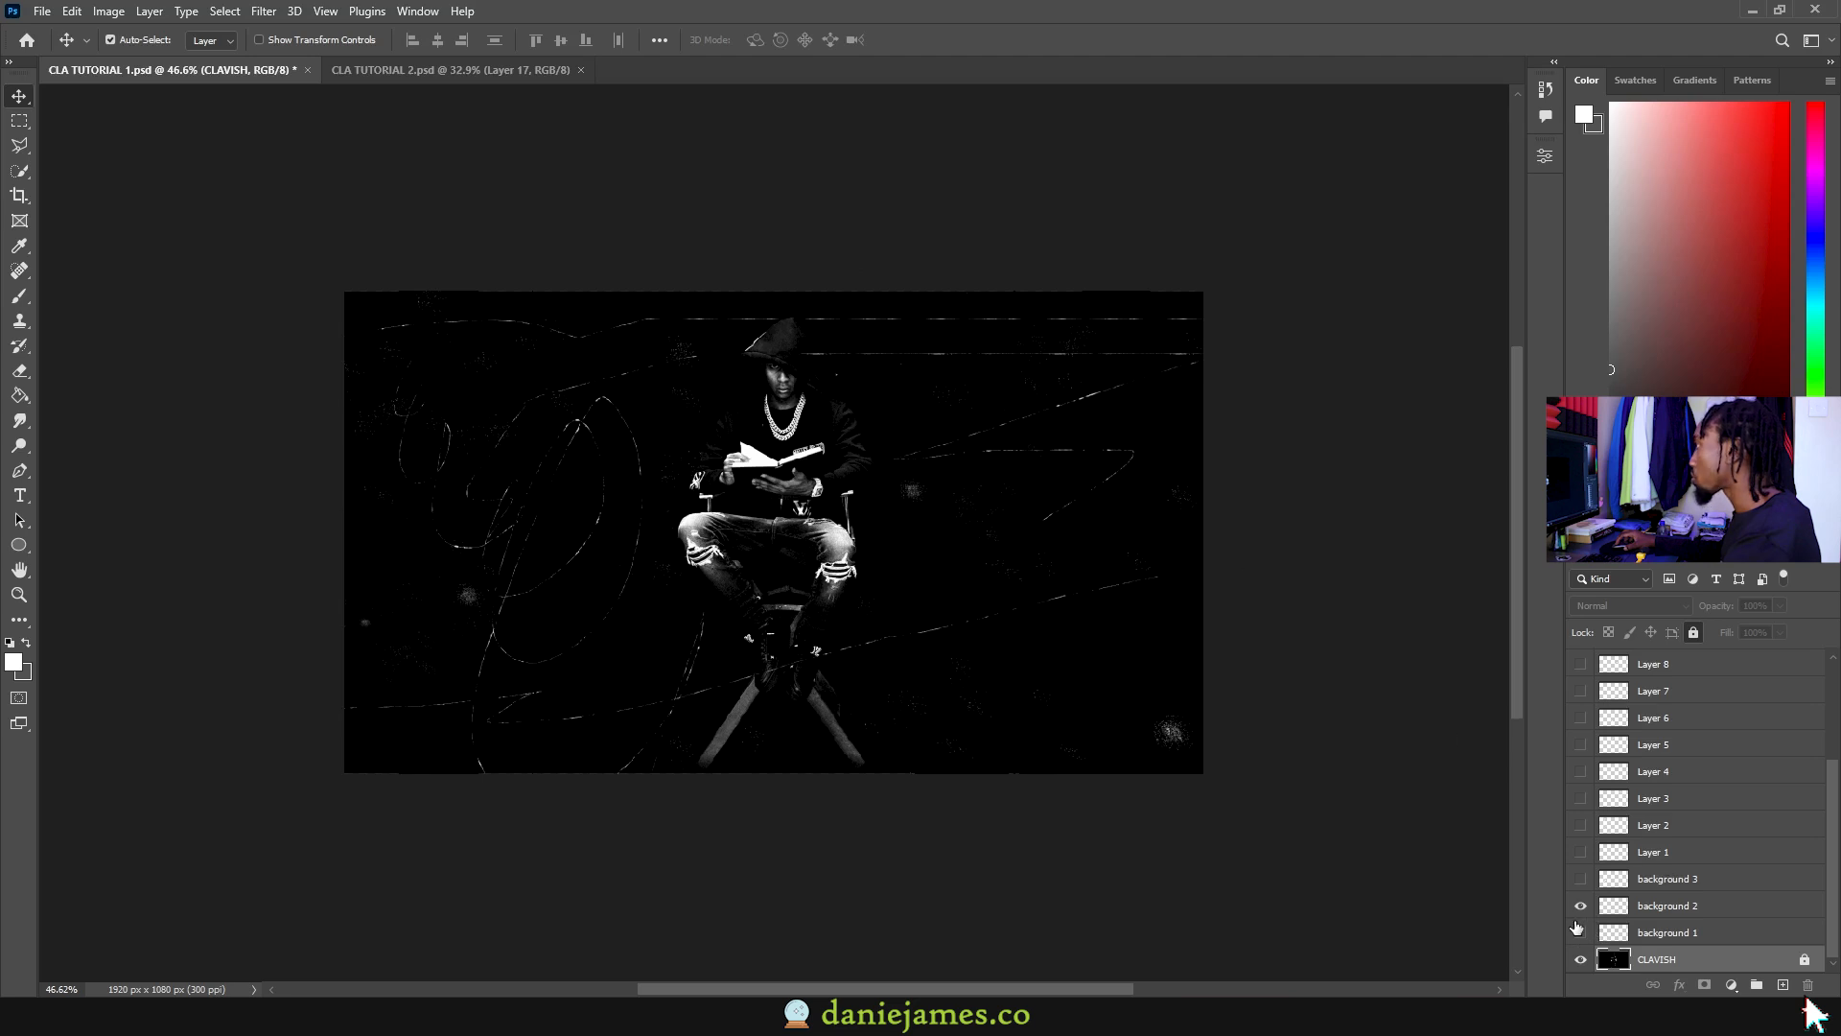
left_click(1580, 906)
left_click(1580, 878)
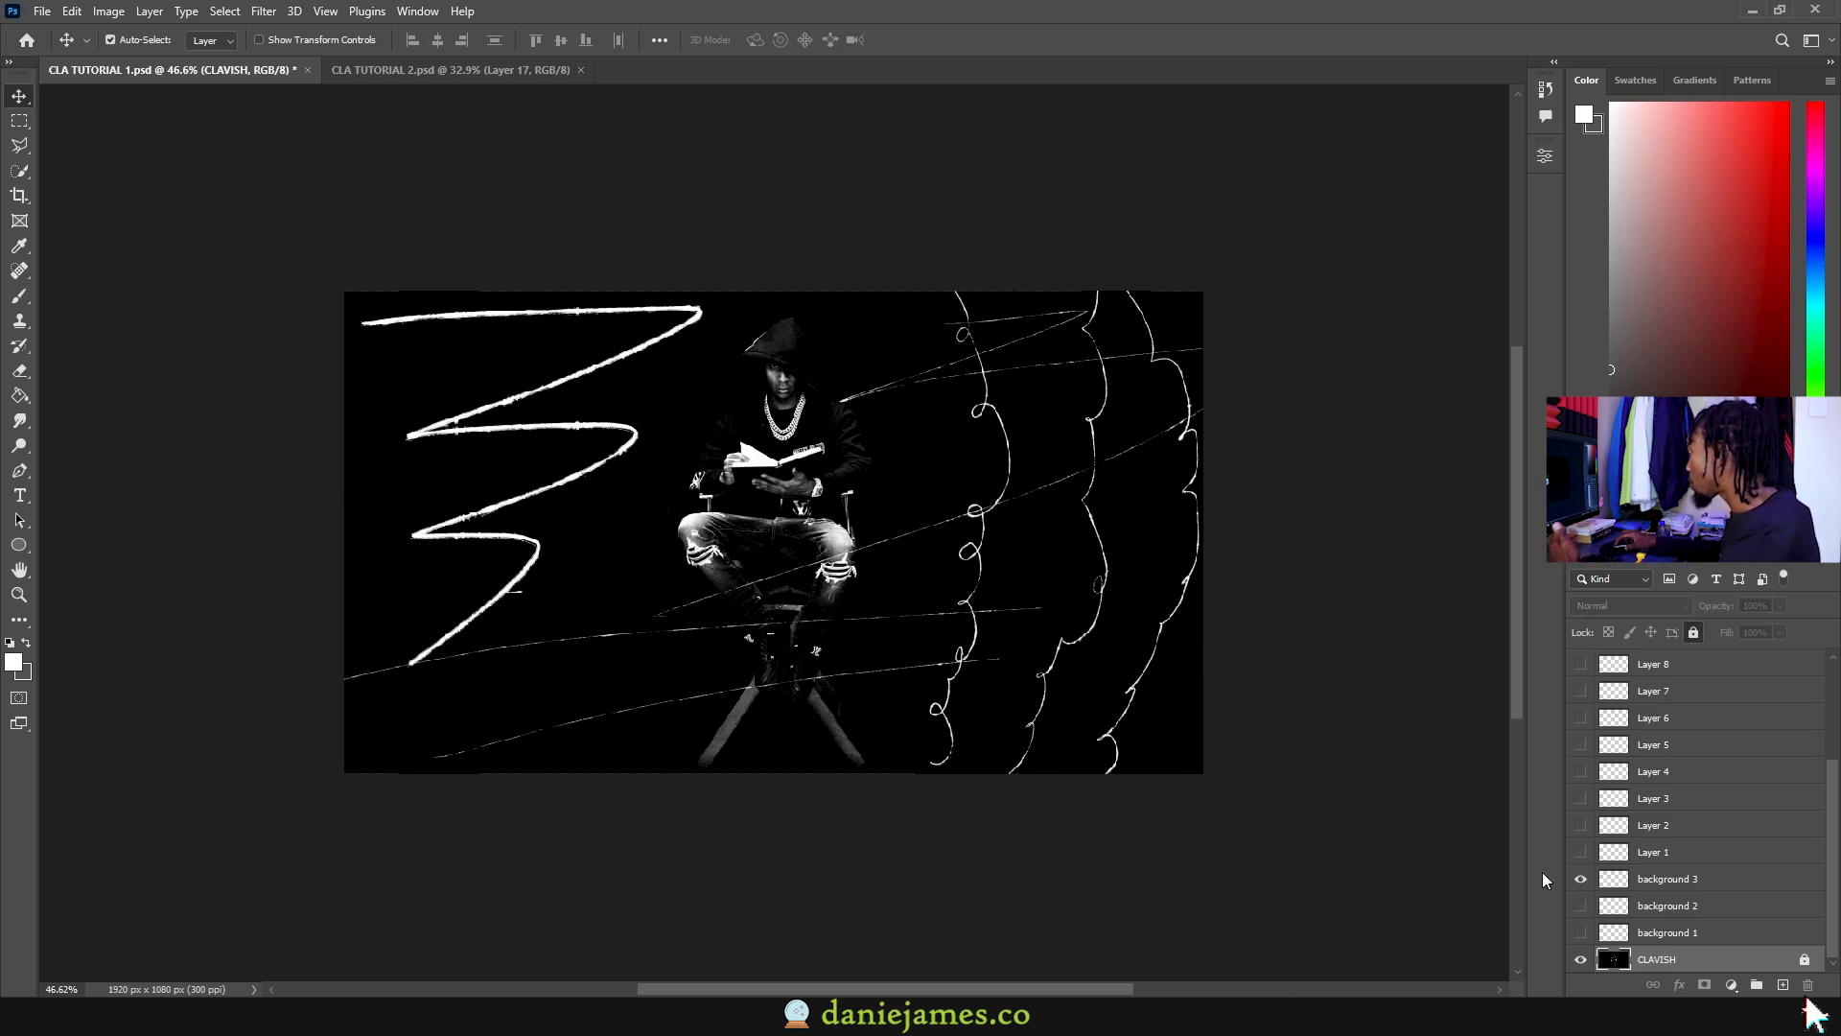
left_click(1580, 878)
Step: Preview the Layer 1–4 scribbles, then hide Layers 1–4
left_click(1580, 853)
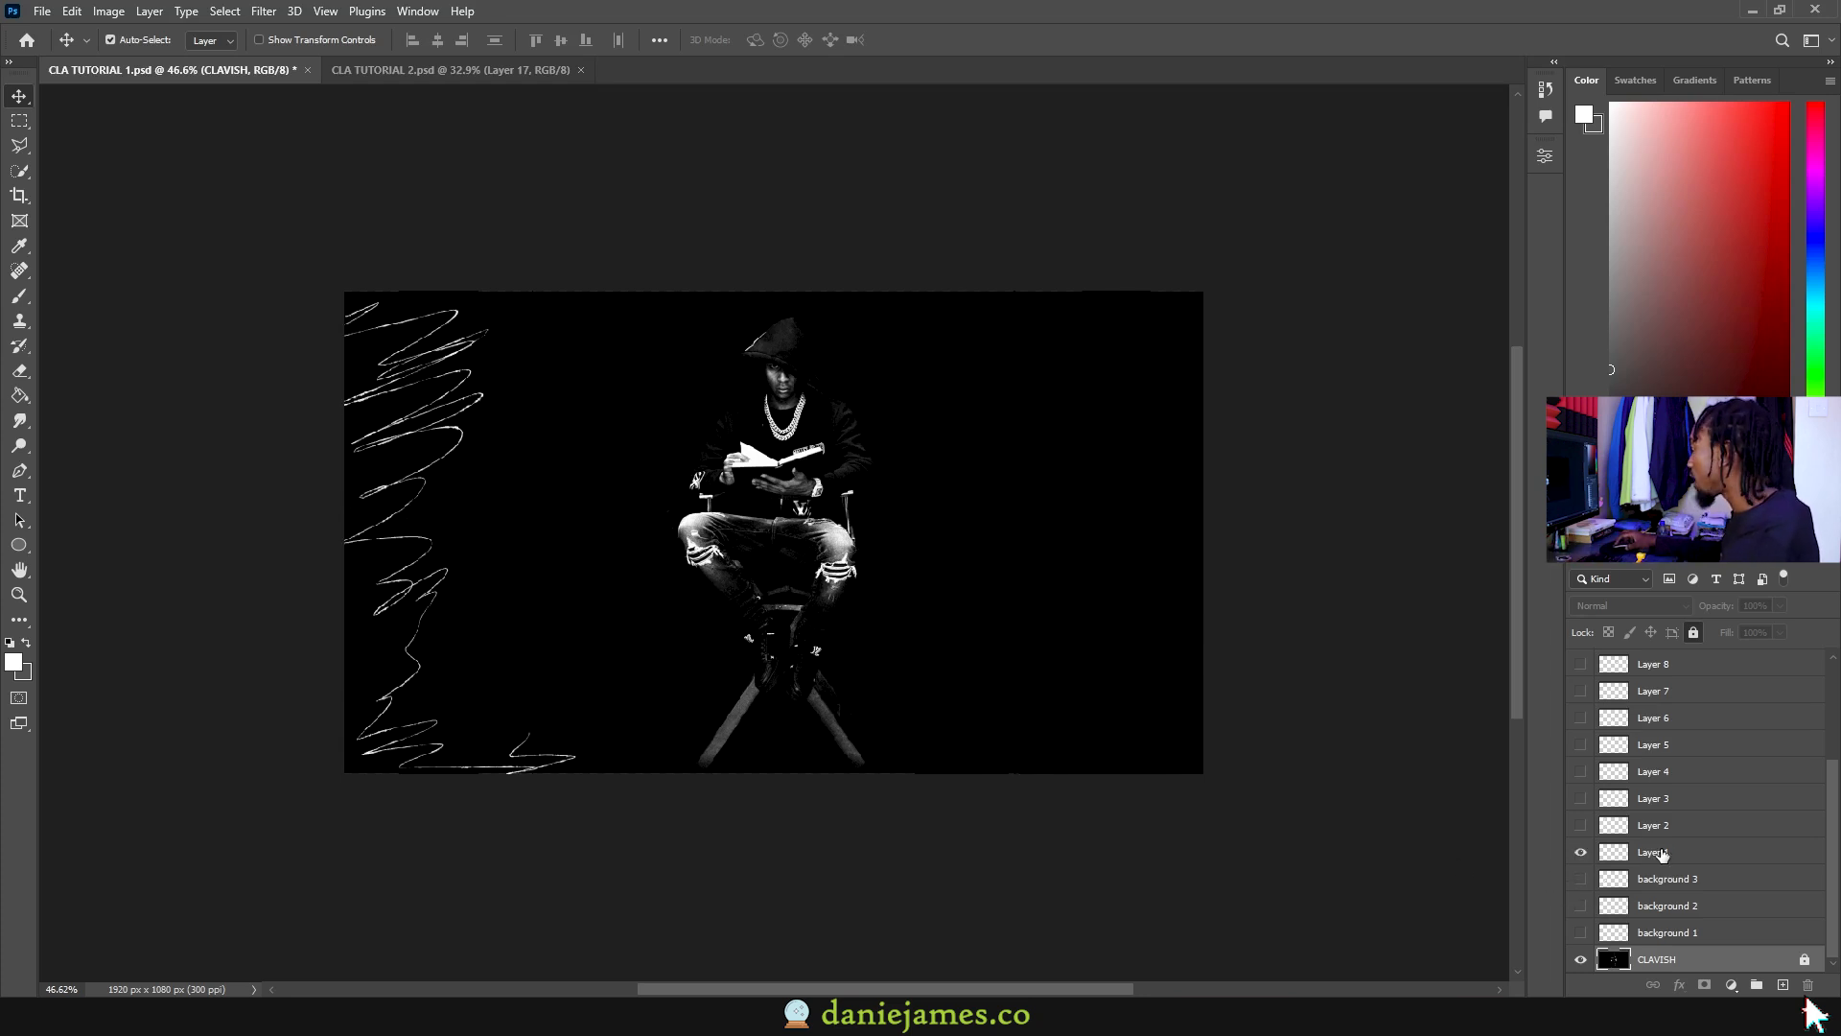
left_click(1659, 854)
left_click(1580, 826)
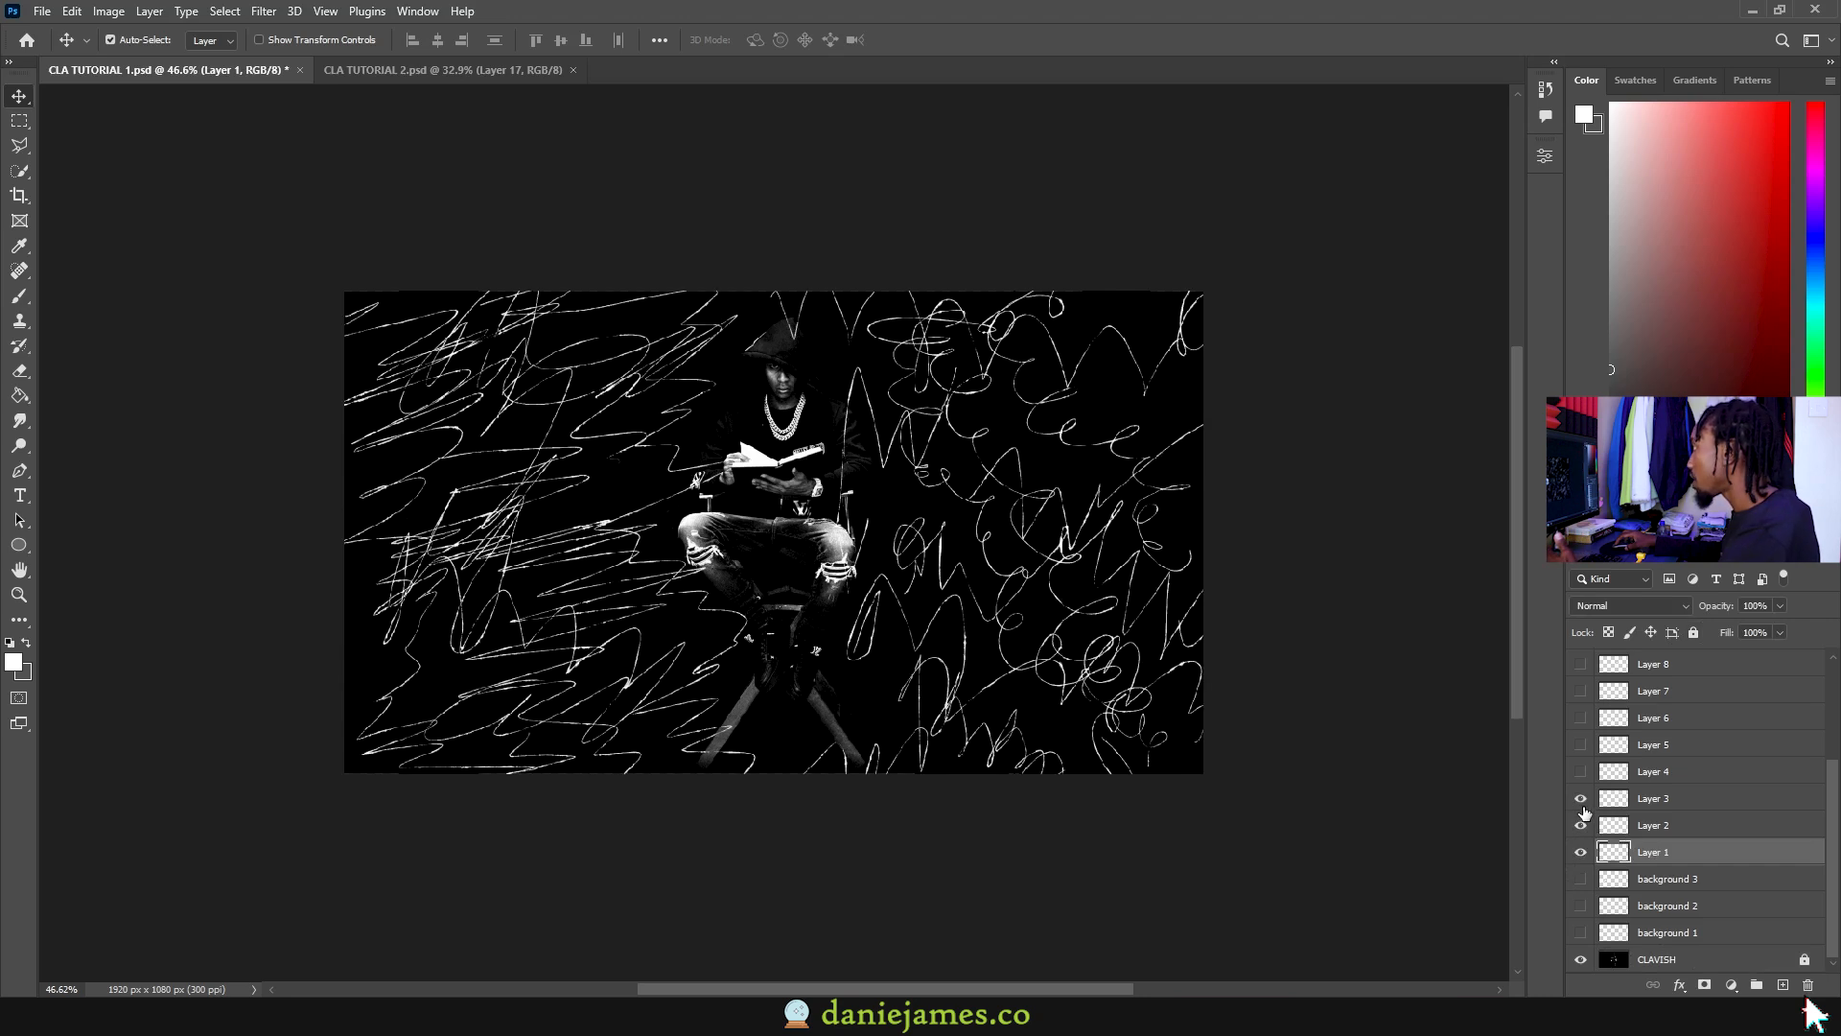
left_click(1581, 745)
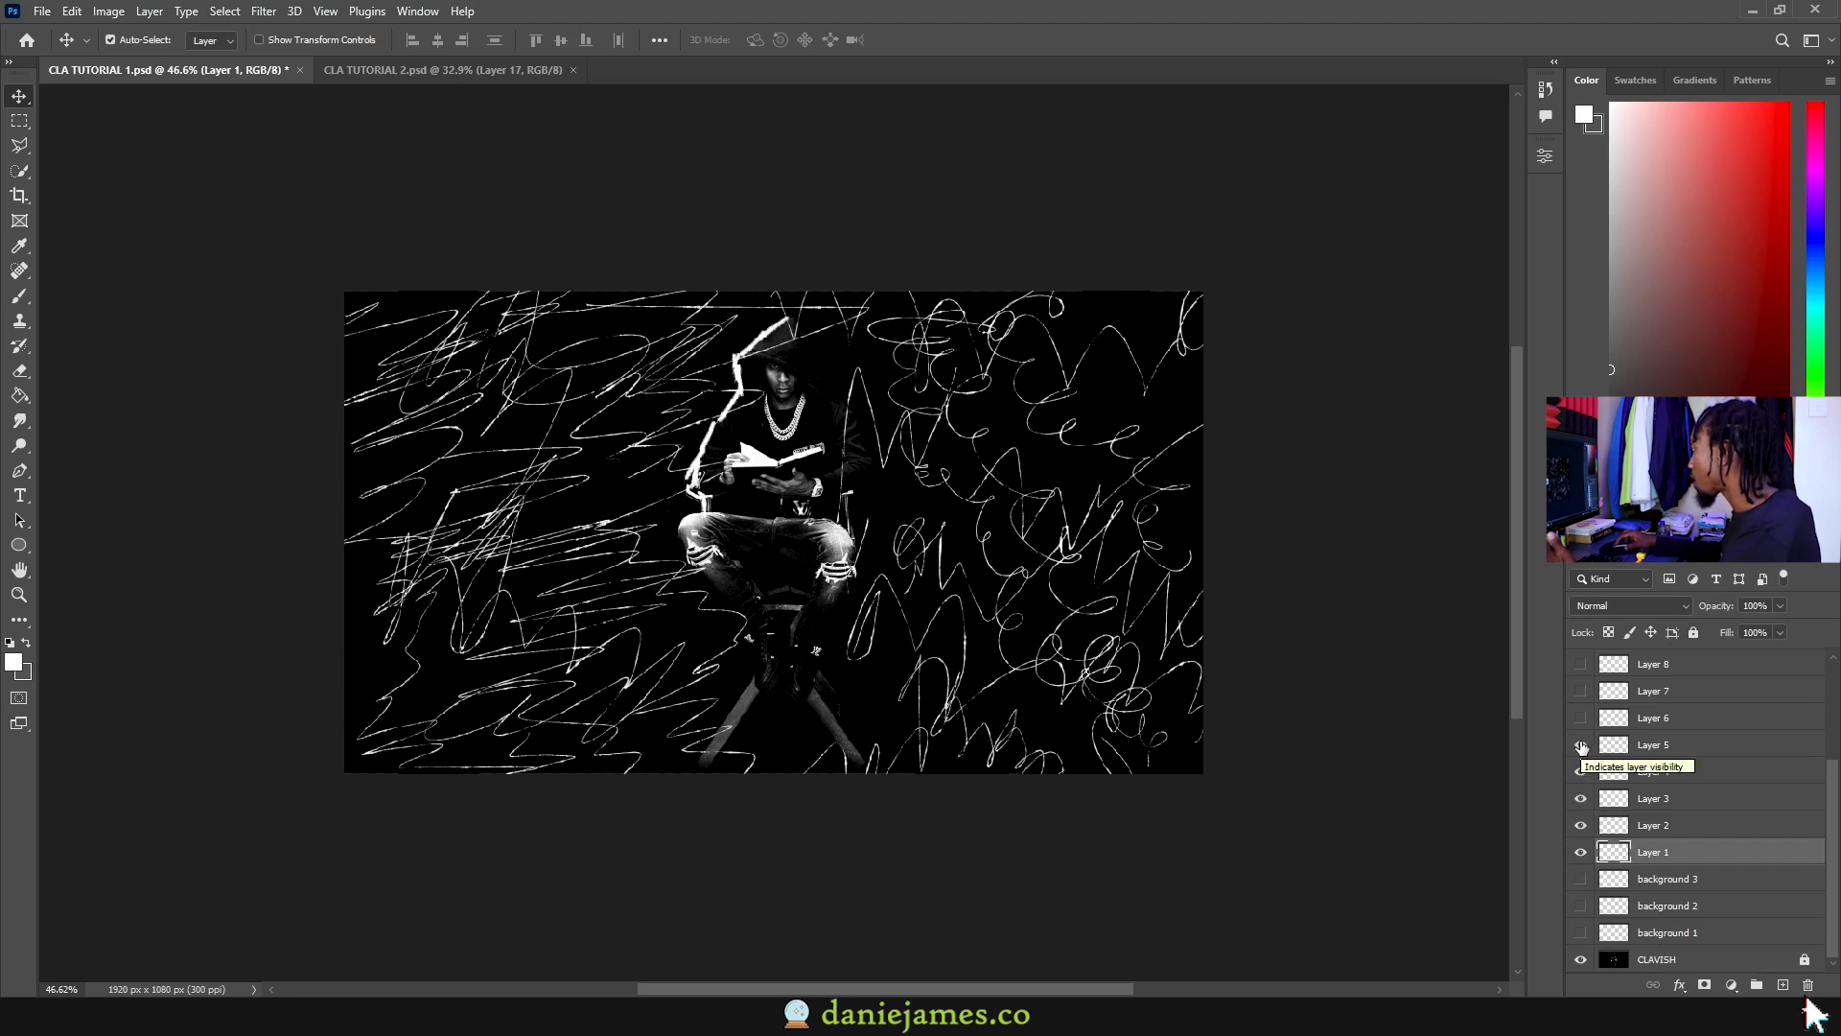
left_click(1580, 746)
left_click(1683, 776)
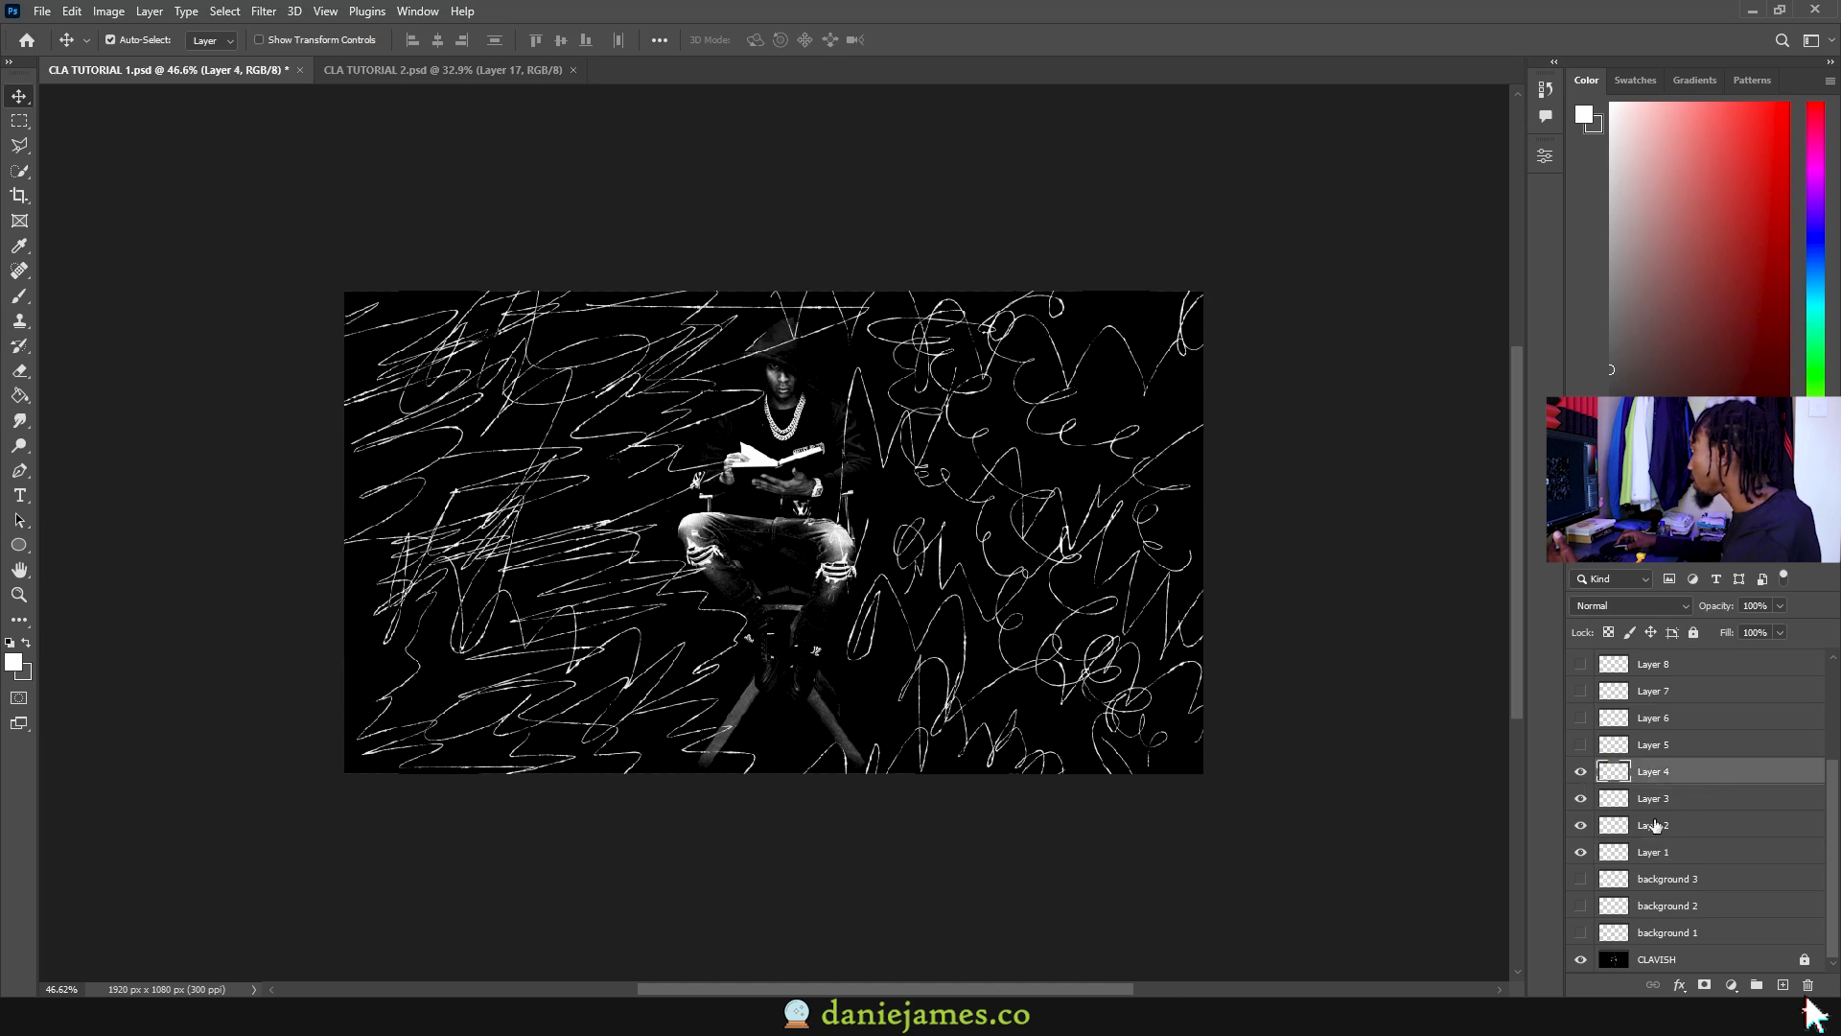
left_click_drag(1580, 772, 1580, 851)
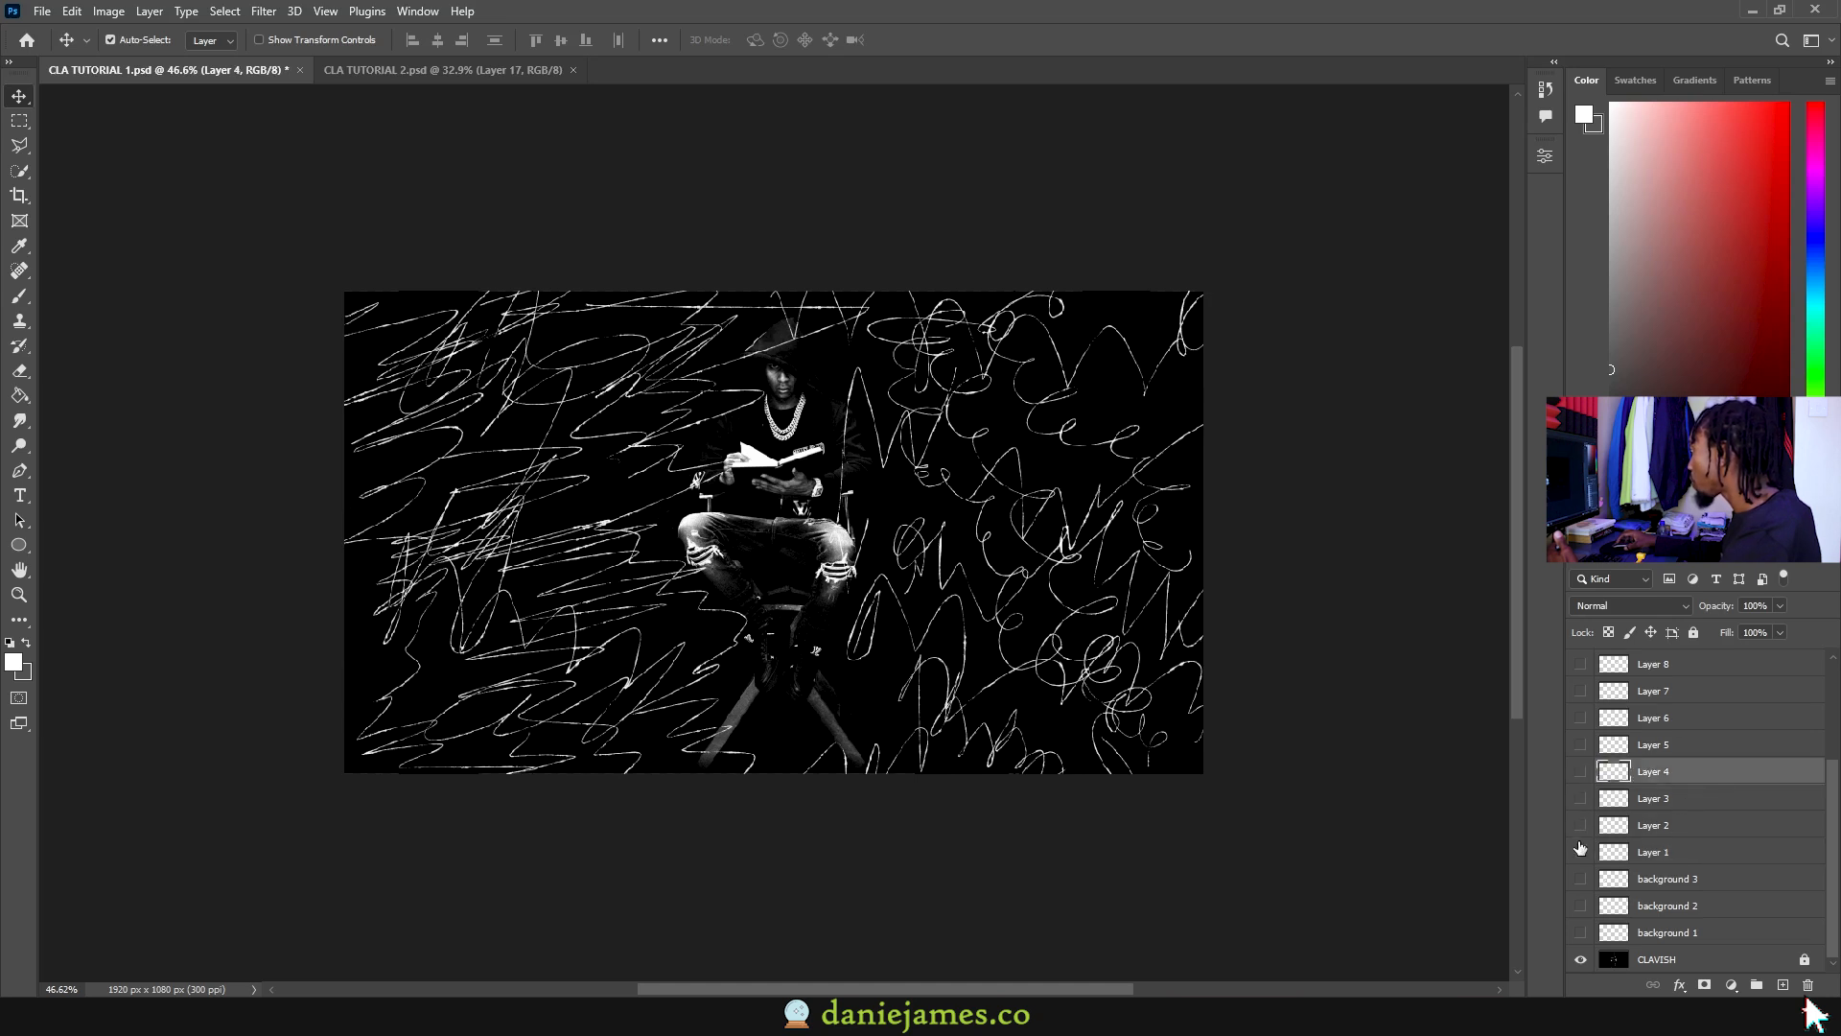
Step: Reveal the figure outlines on Layers 5–10, then hide Layers 5–9
left_click(1580, 745)
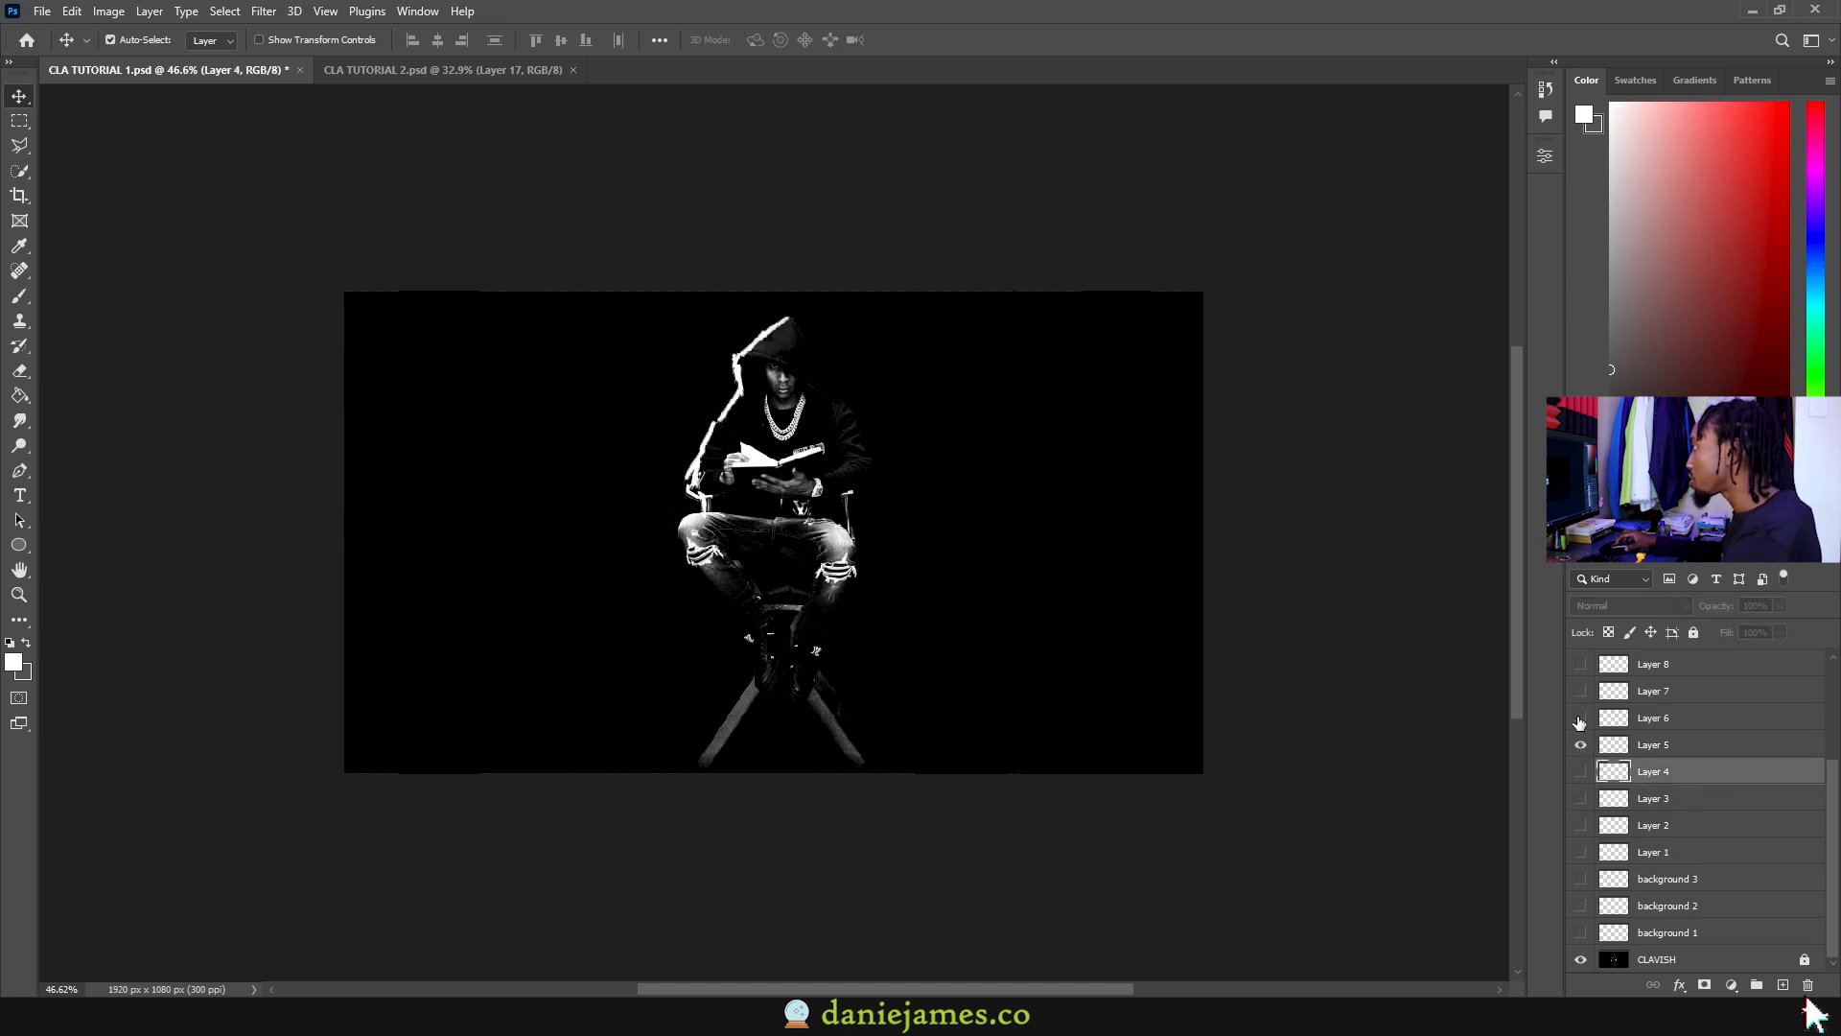
left_click(1580, 719)
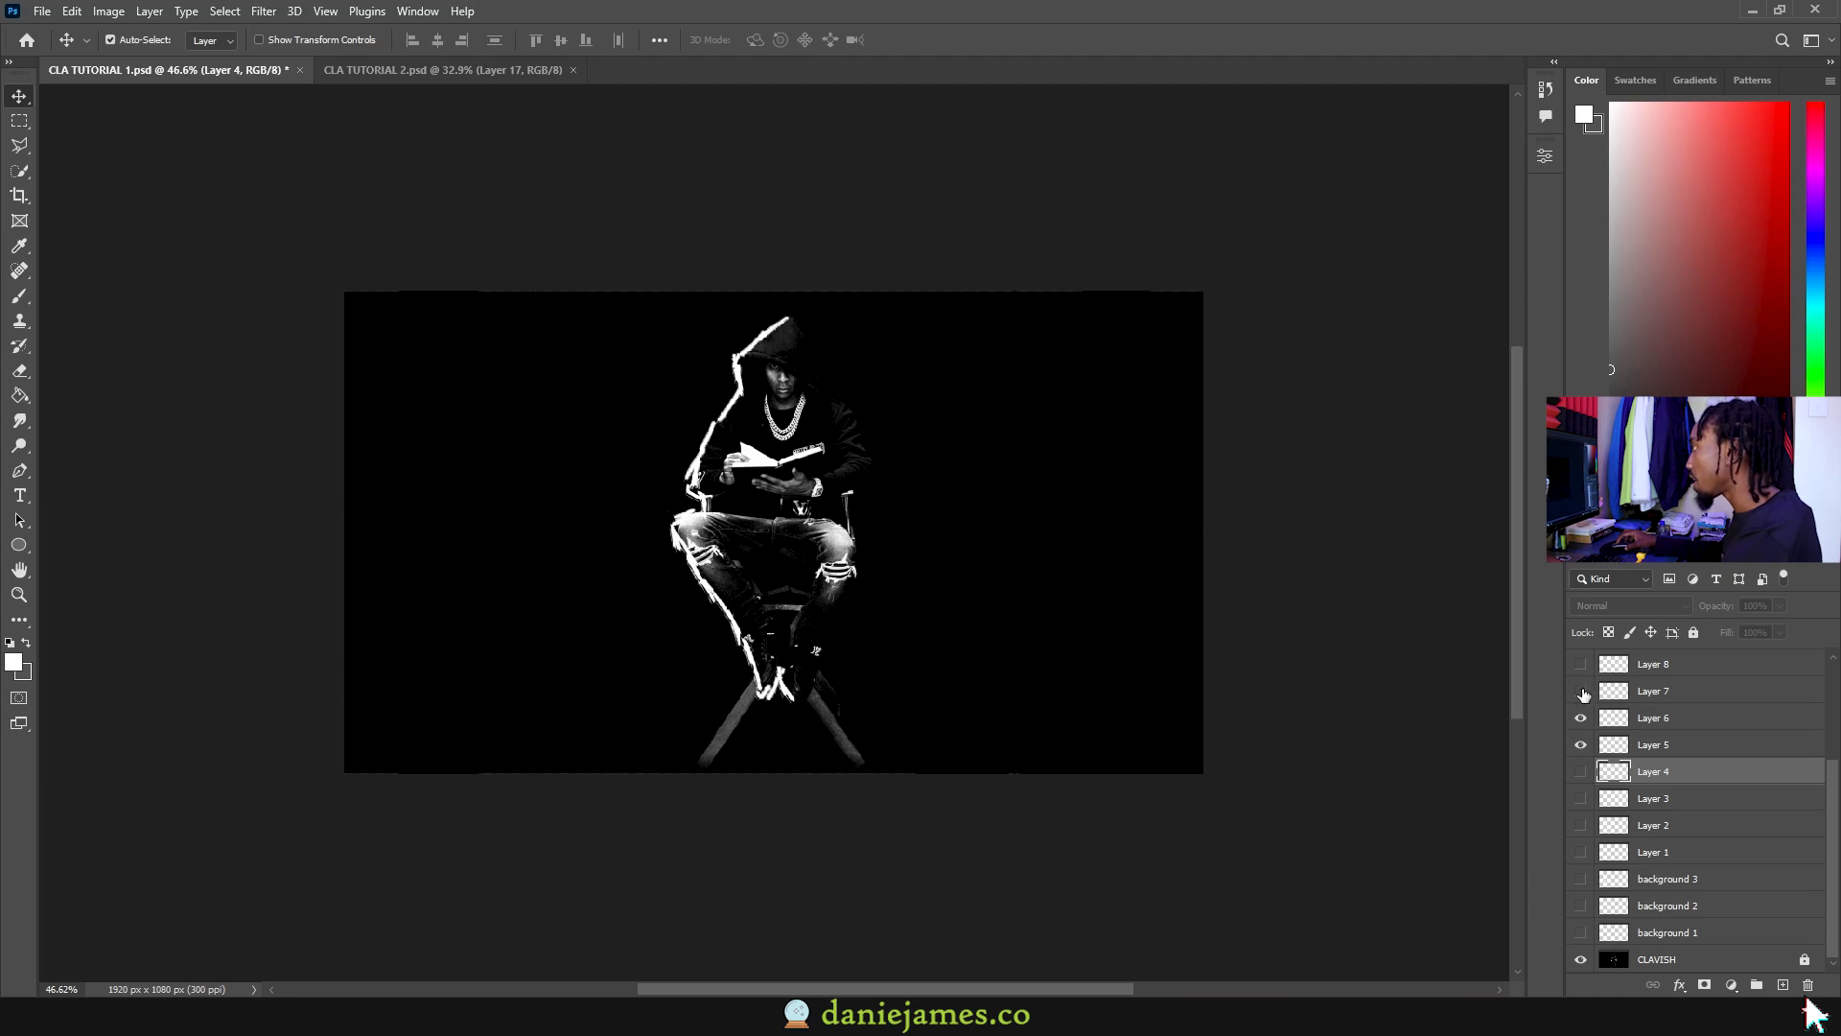
left_click(1580, 691)
left_click(1580, 664)
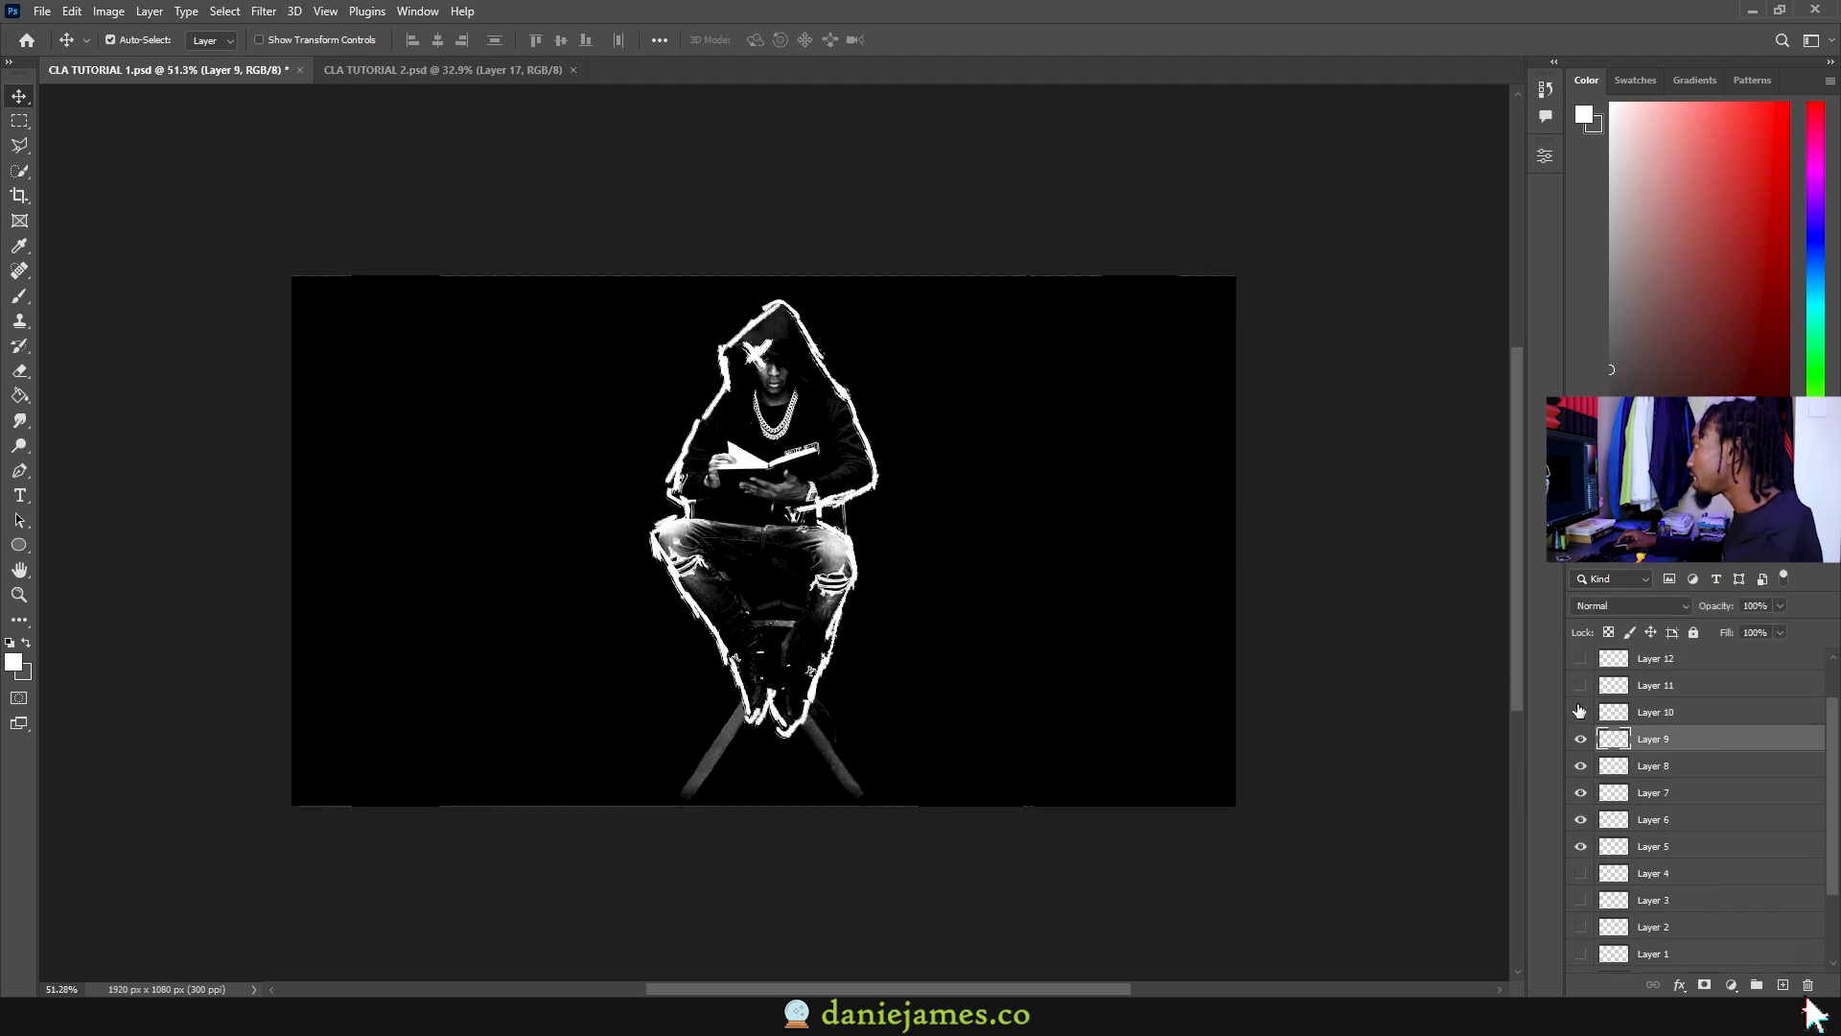
left_click(1580, 711)
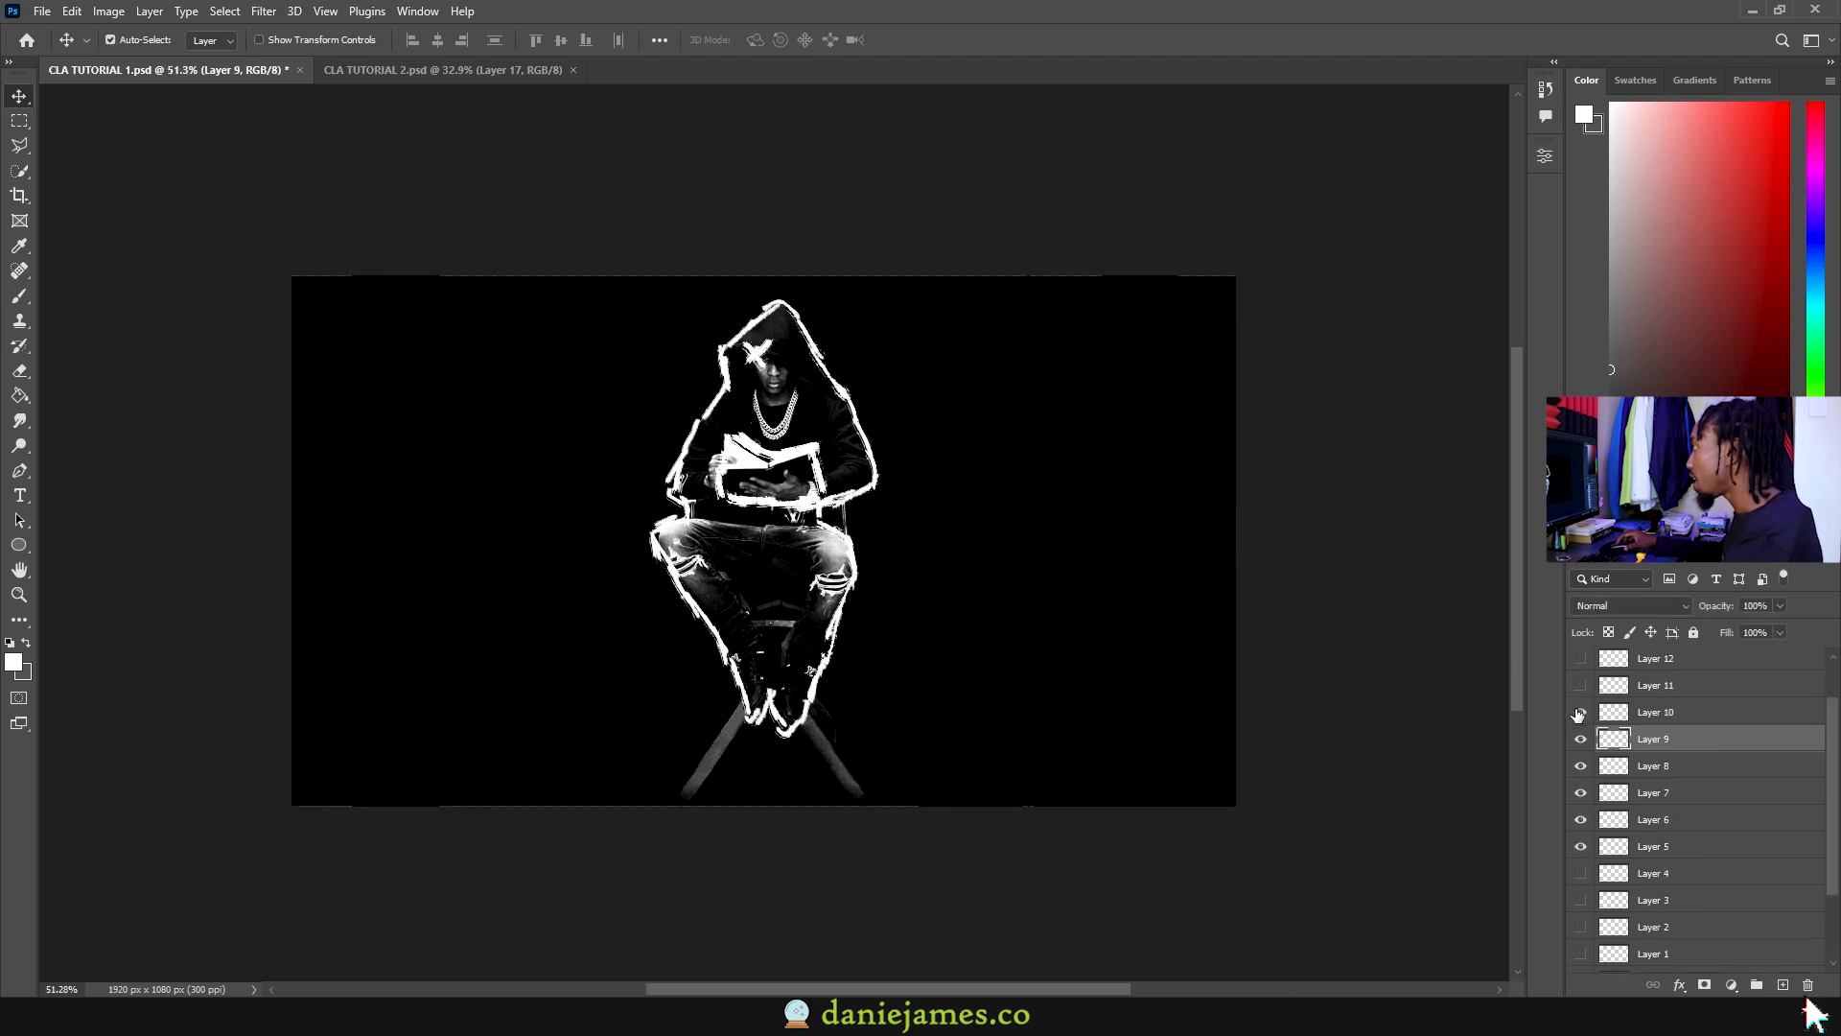
left_click(1581, 712, "alt")
Step: Check the Layer 11–13 book outlines individually, then open the CLA TUTORIAL 2 document
scroll(1695, 767, "up", 1)
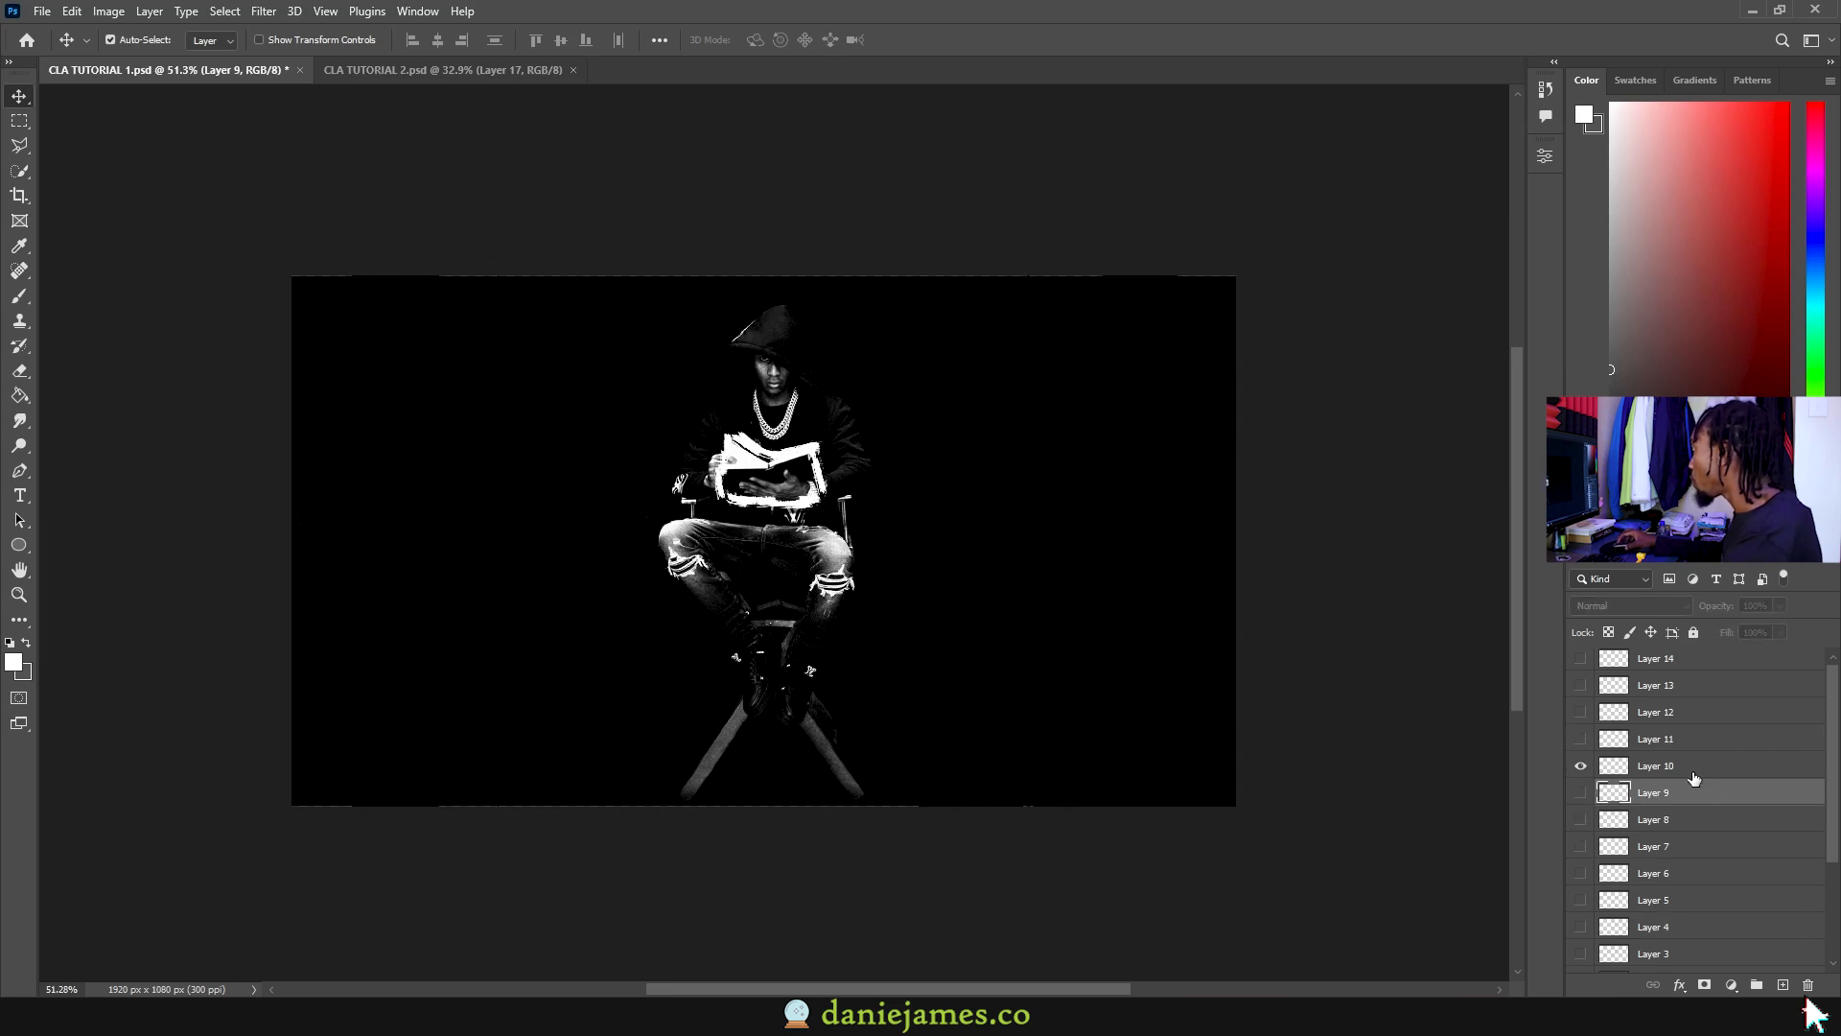
left_click(1580, 767)
left_click(1581, 739)
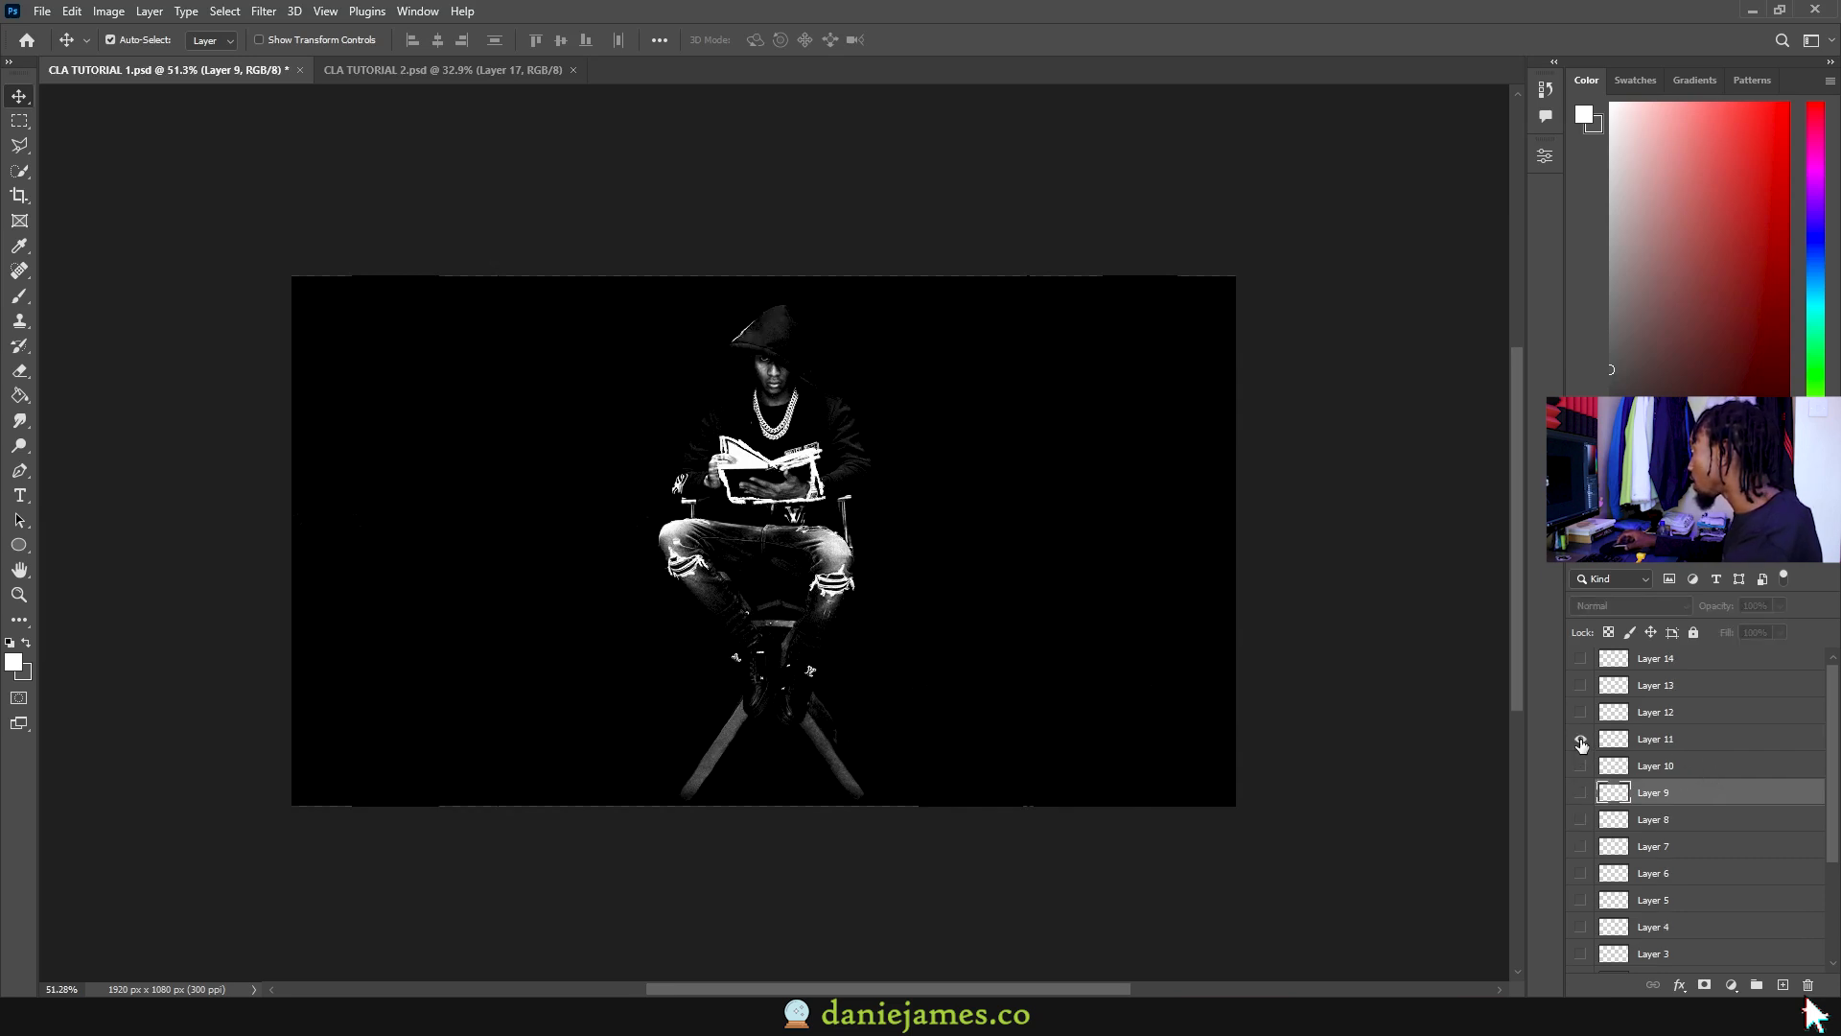
left_click(1580, 740)
left_click(1580, 713)
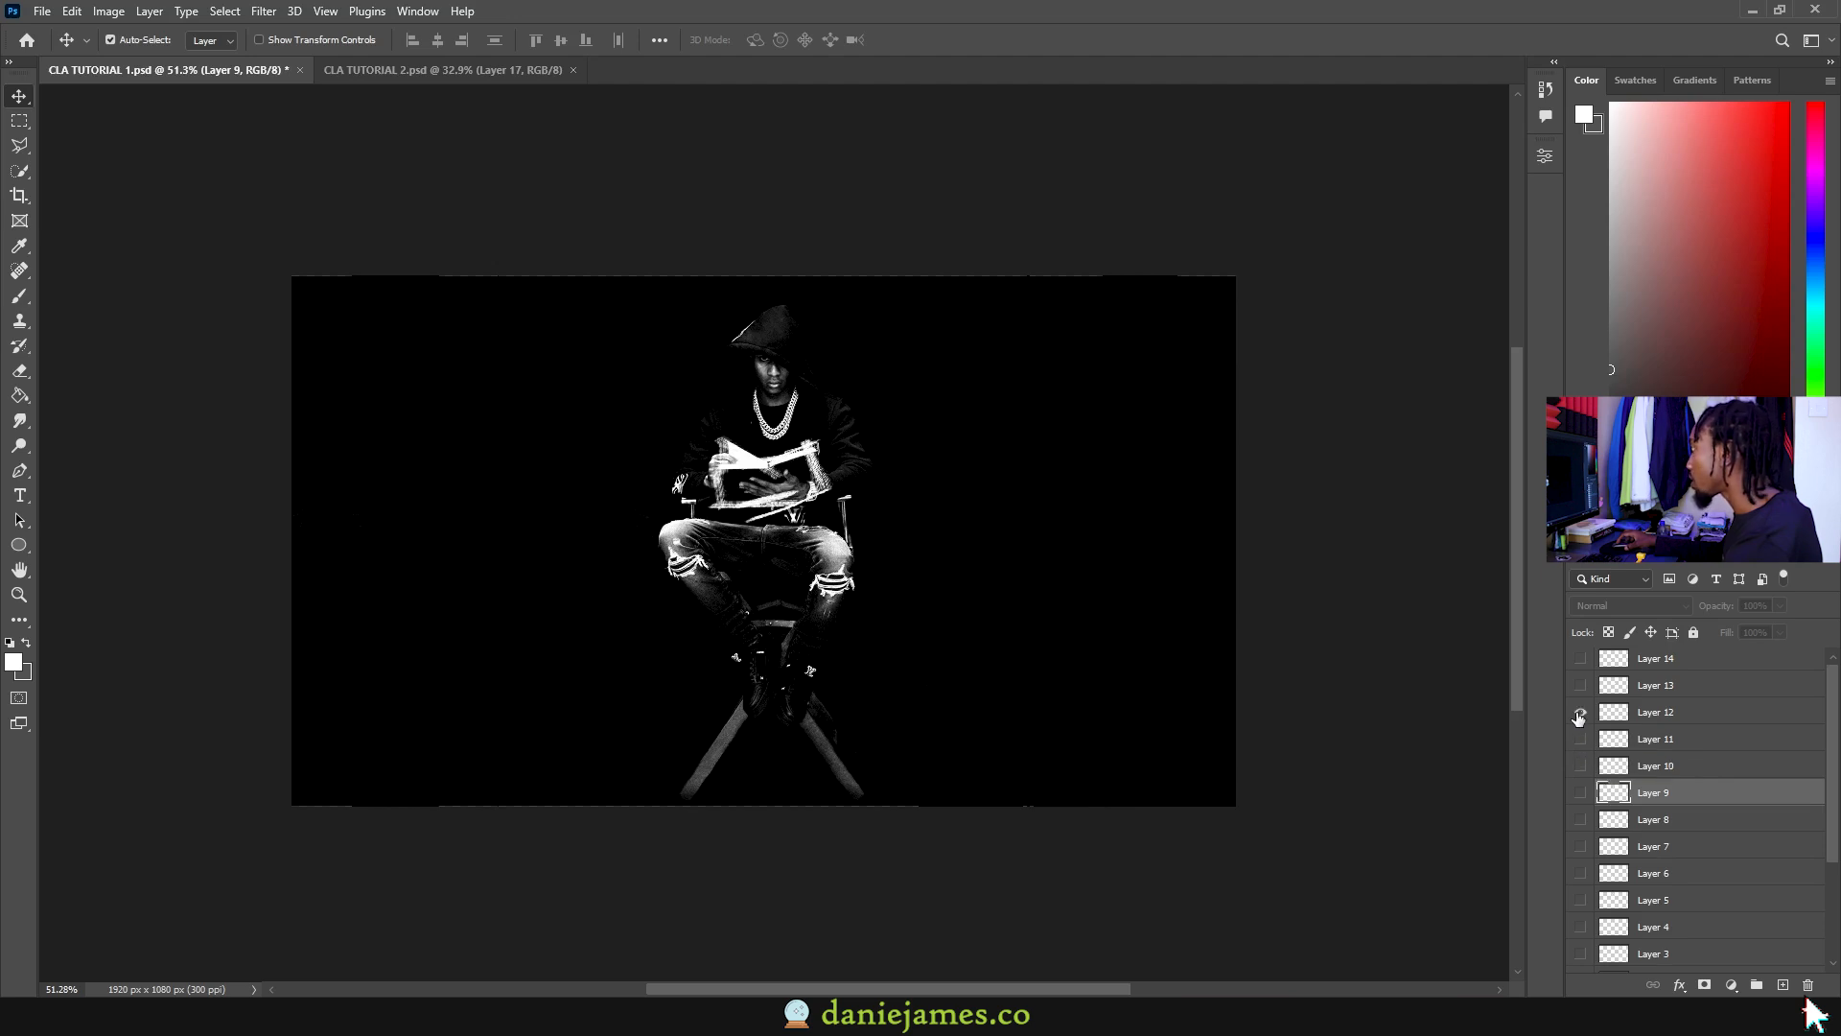
left_click(1580, 714)
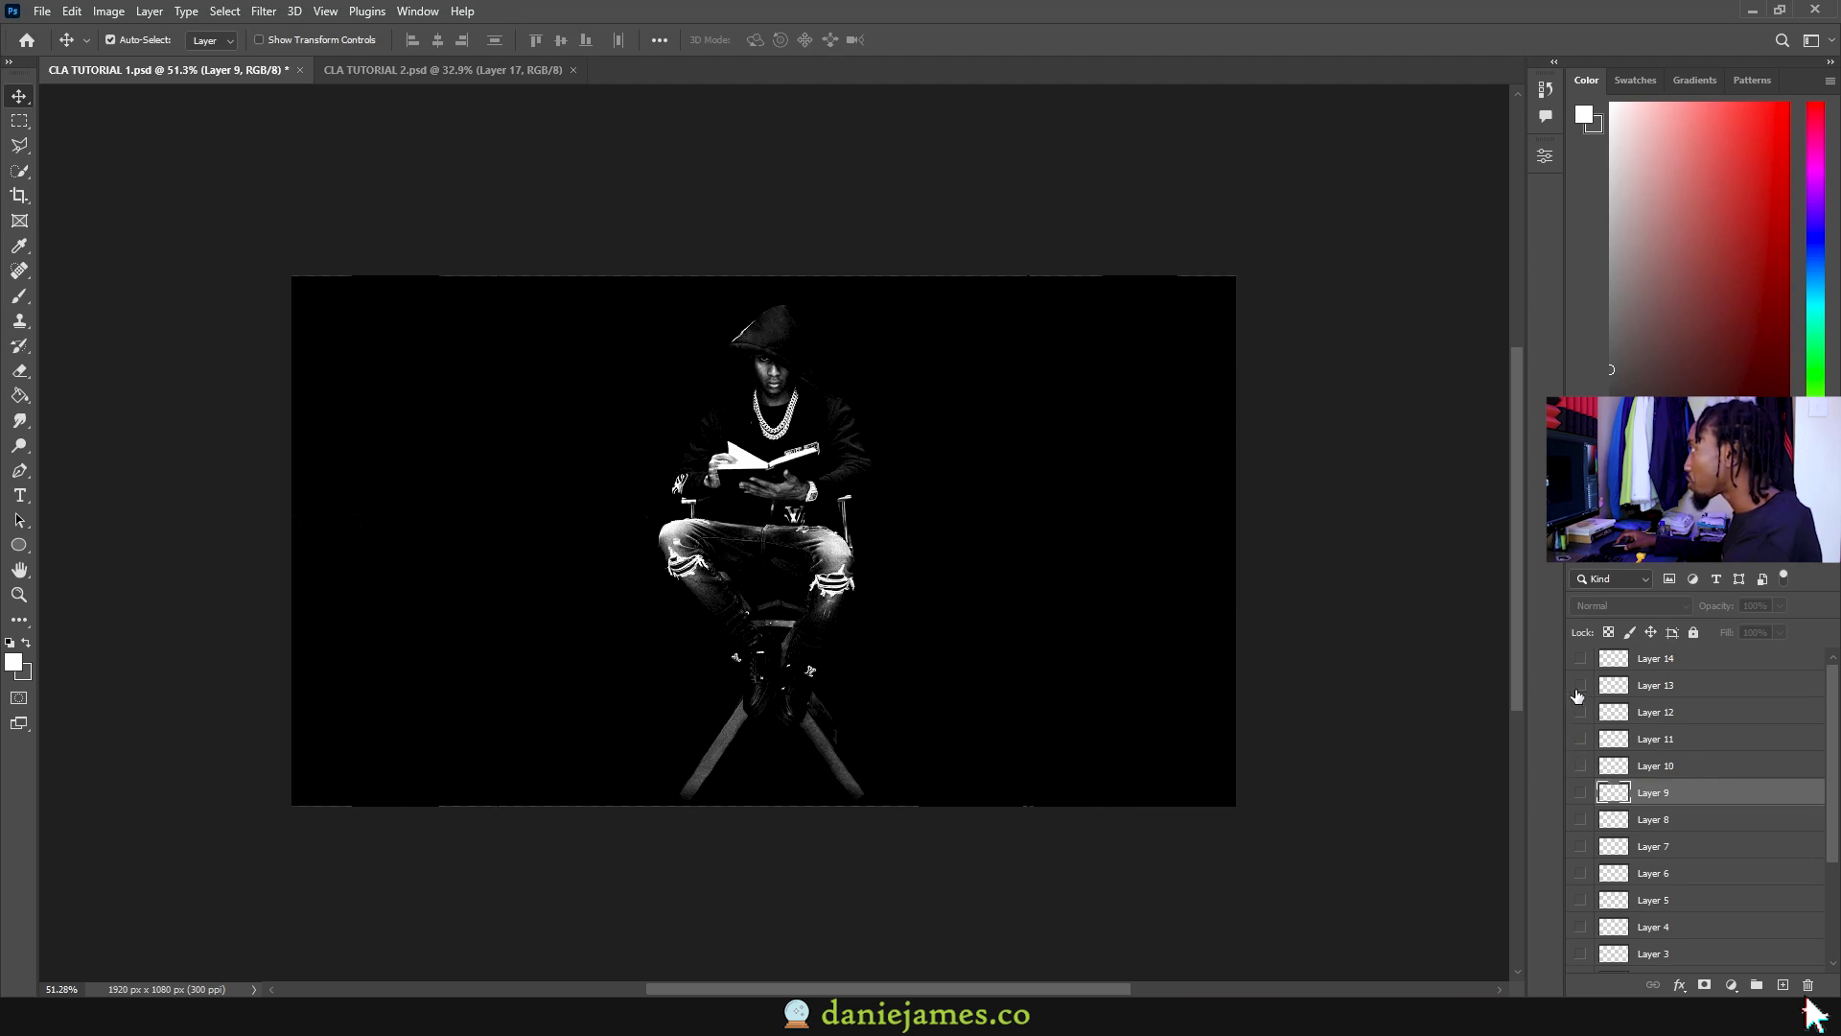
left_click(1579, 686)
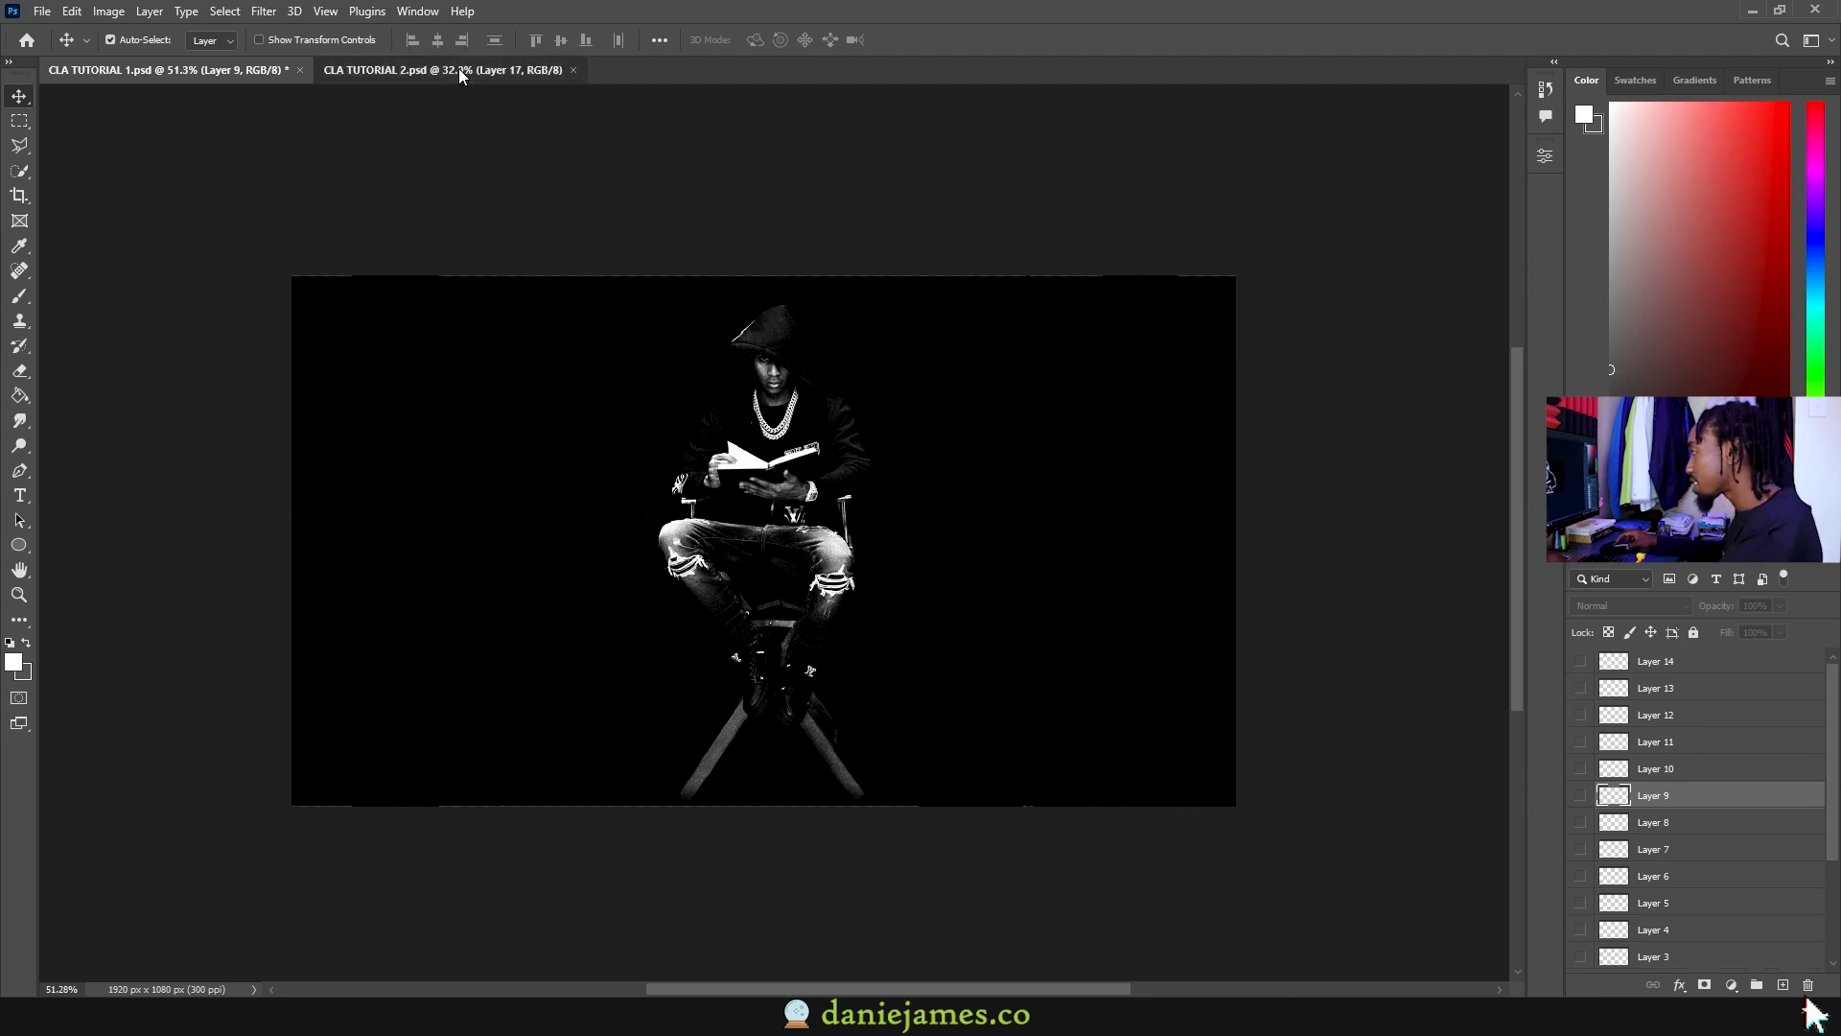
left_click(451, 70)
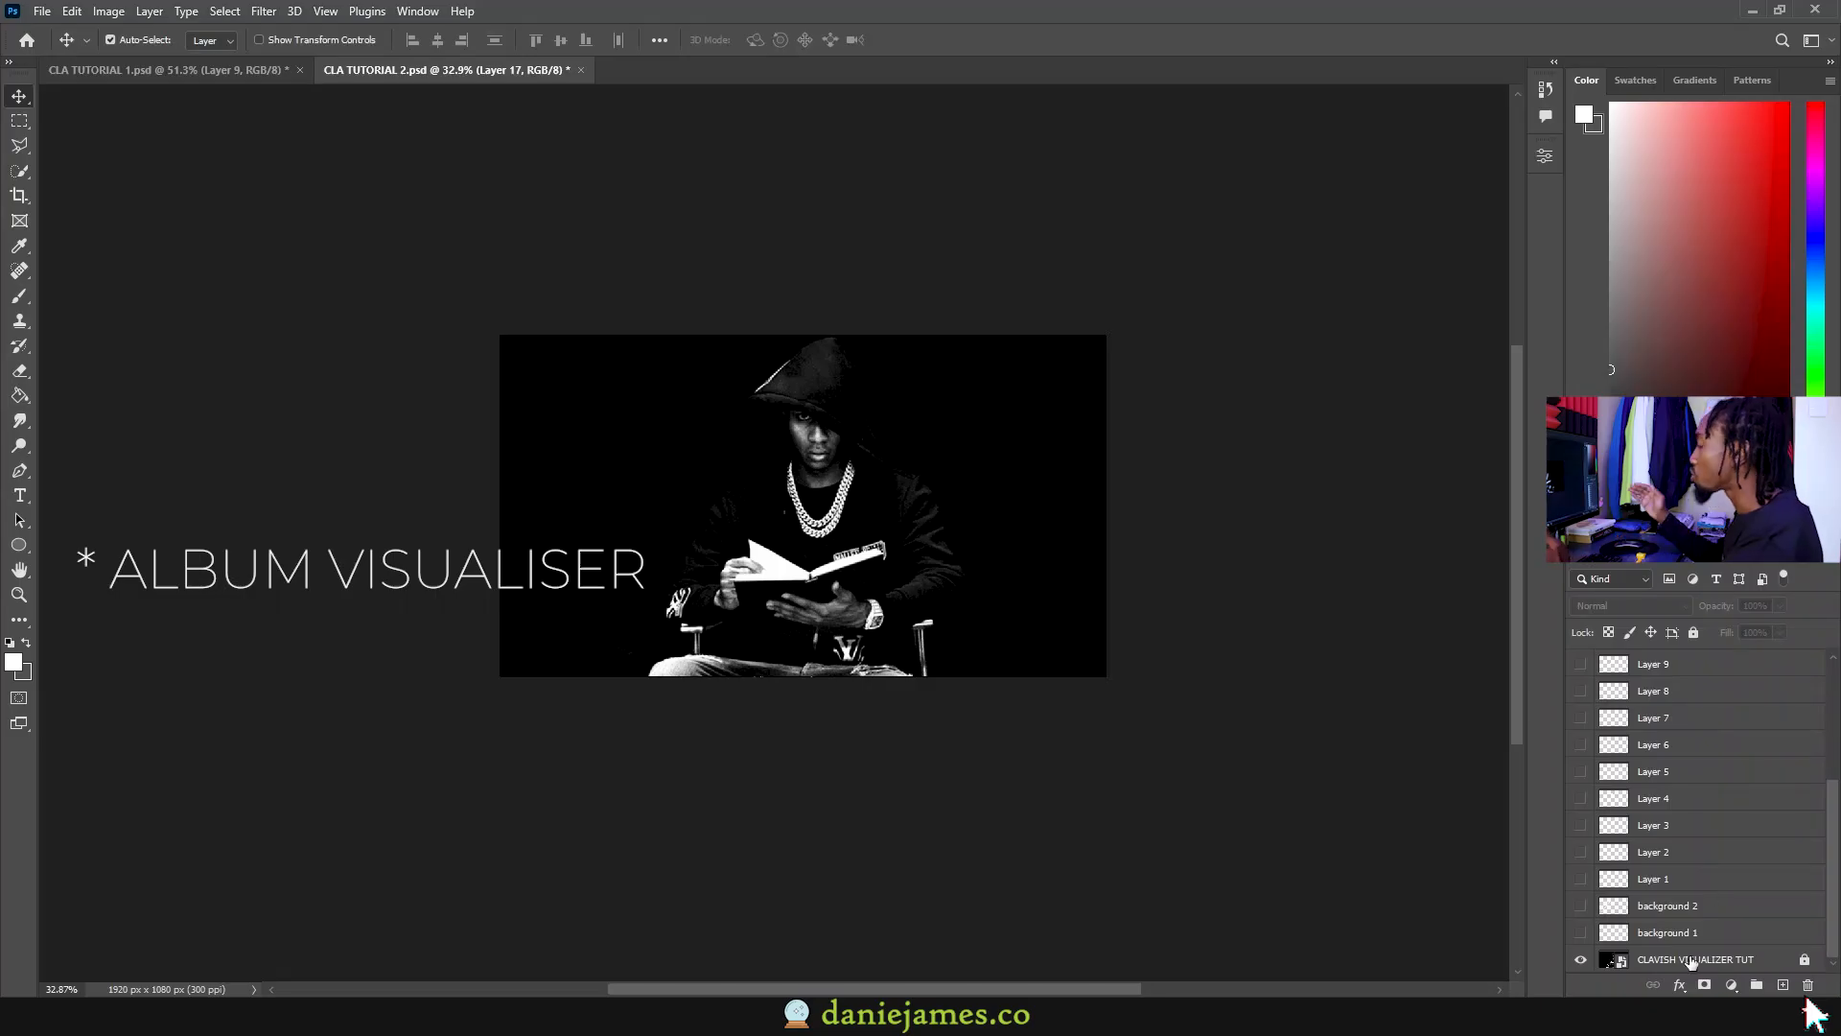
left_click(1691, 960)
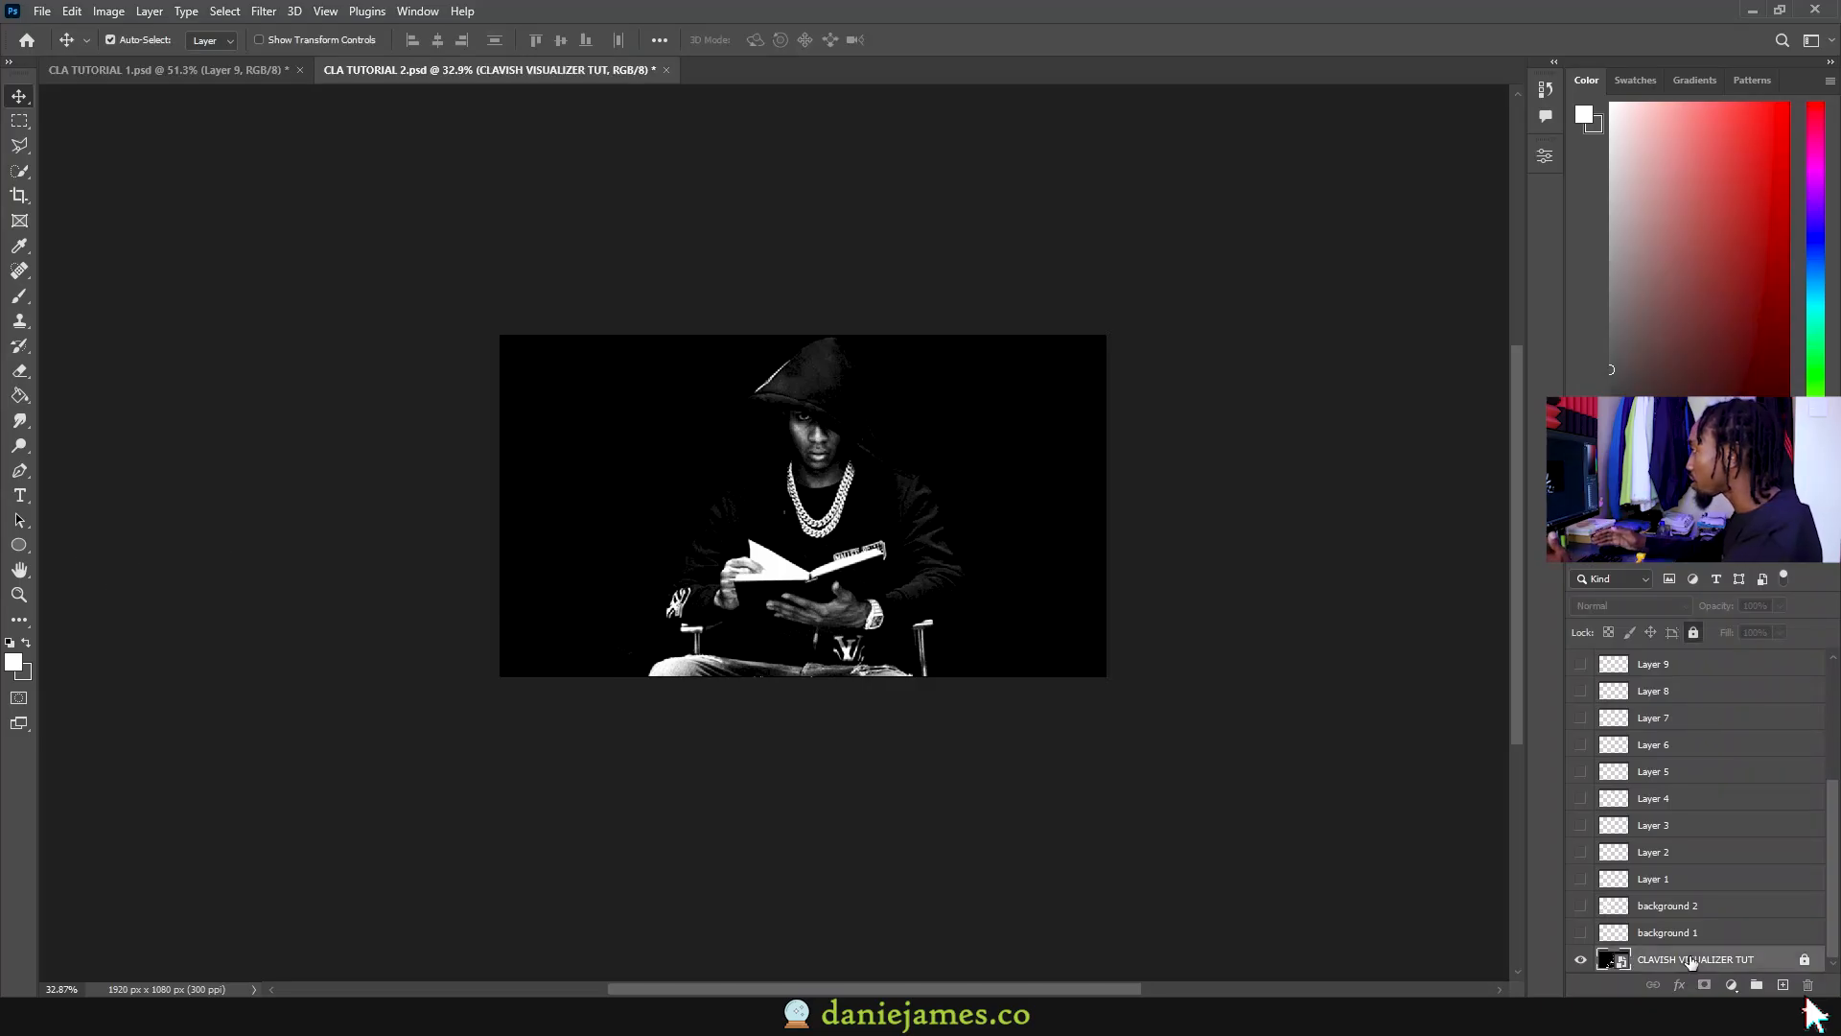
Step: Preview background 1 and background 2, then show Layer 1's stroke
left_click(1580, 932)
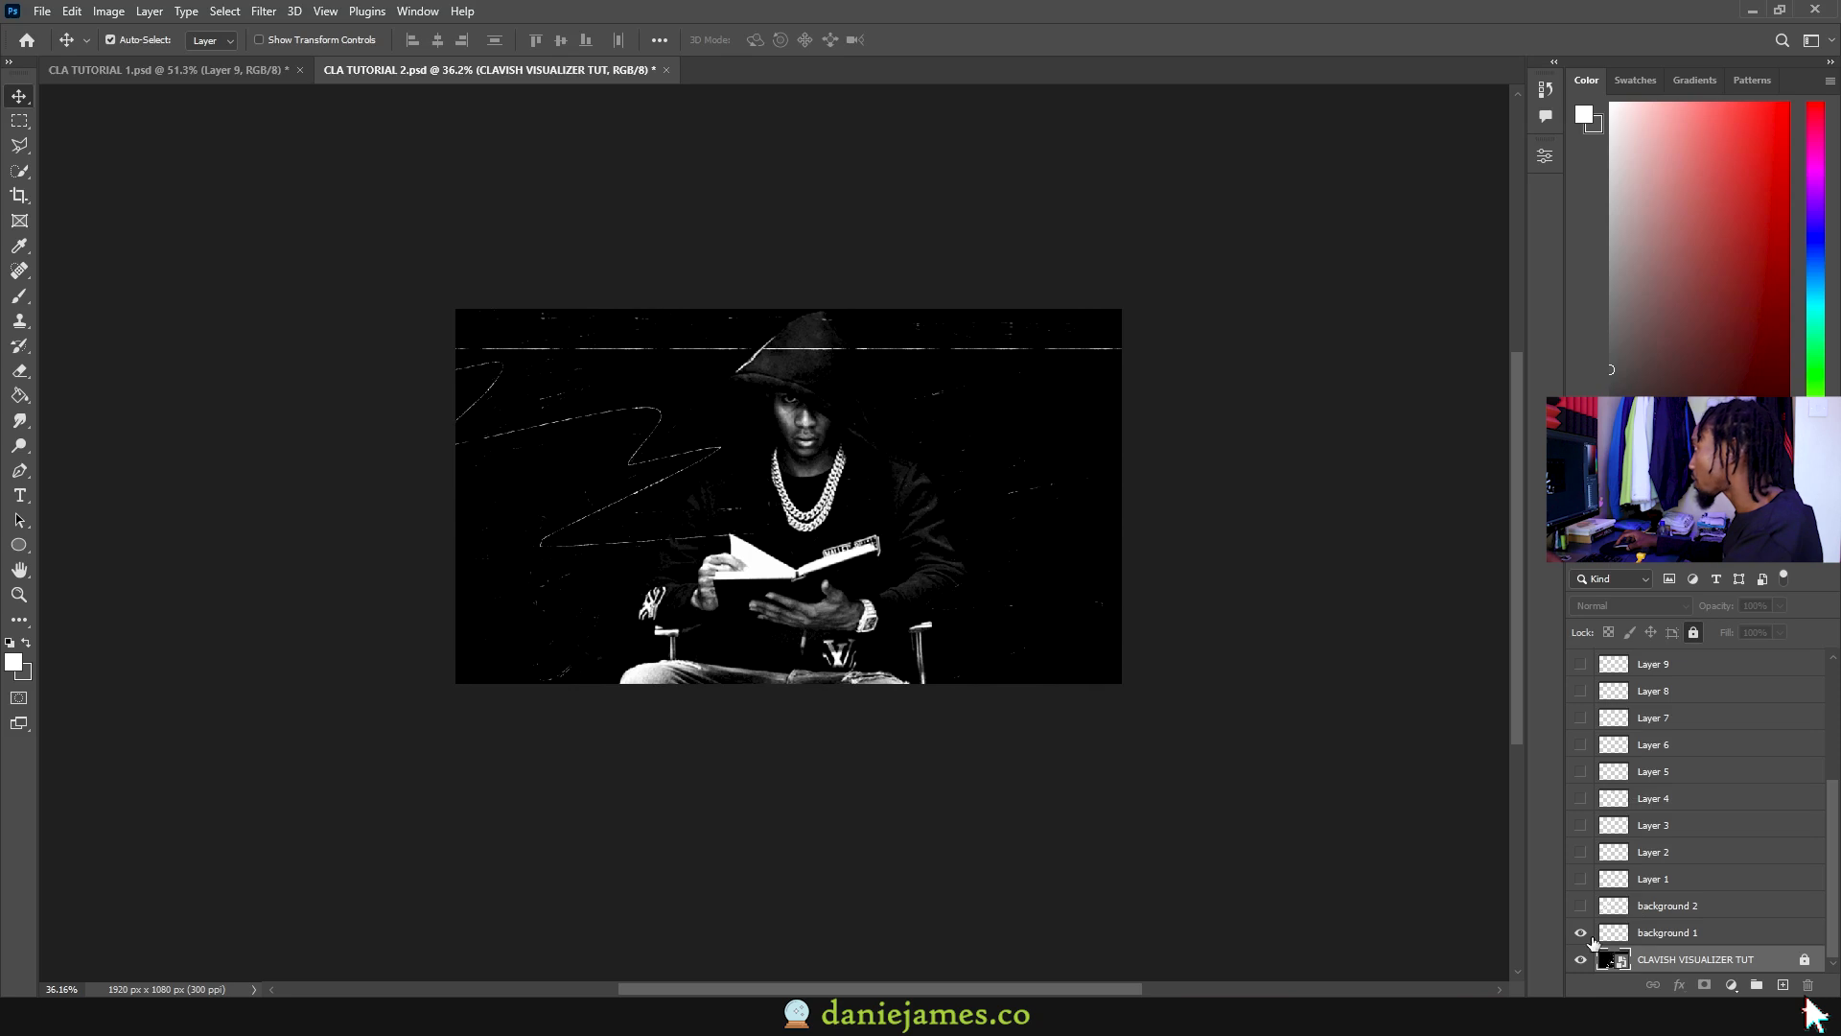
left_click(1580, 933)
left_click(1580, 906)
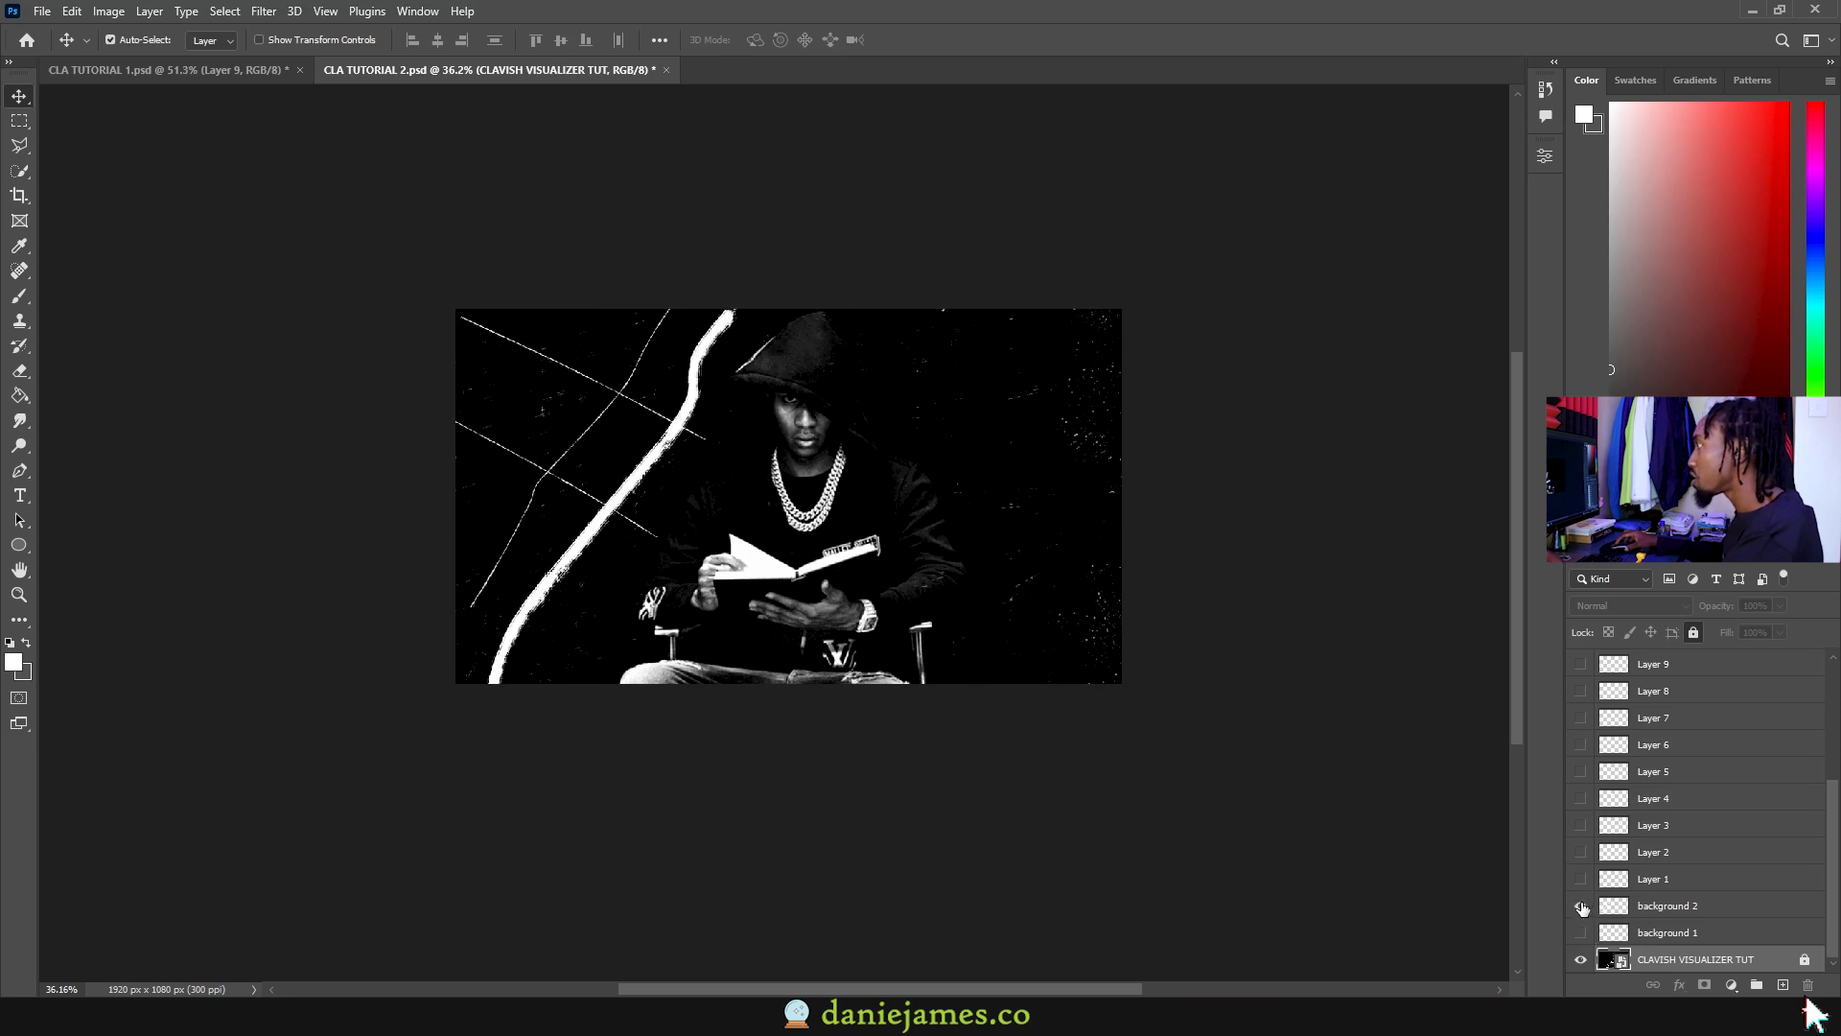
left_click(1581, 905)
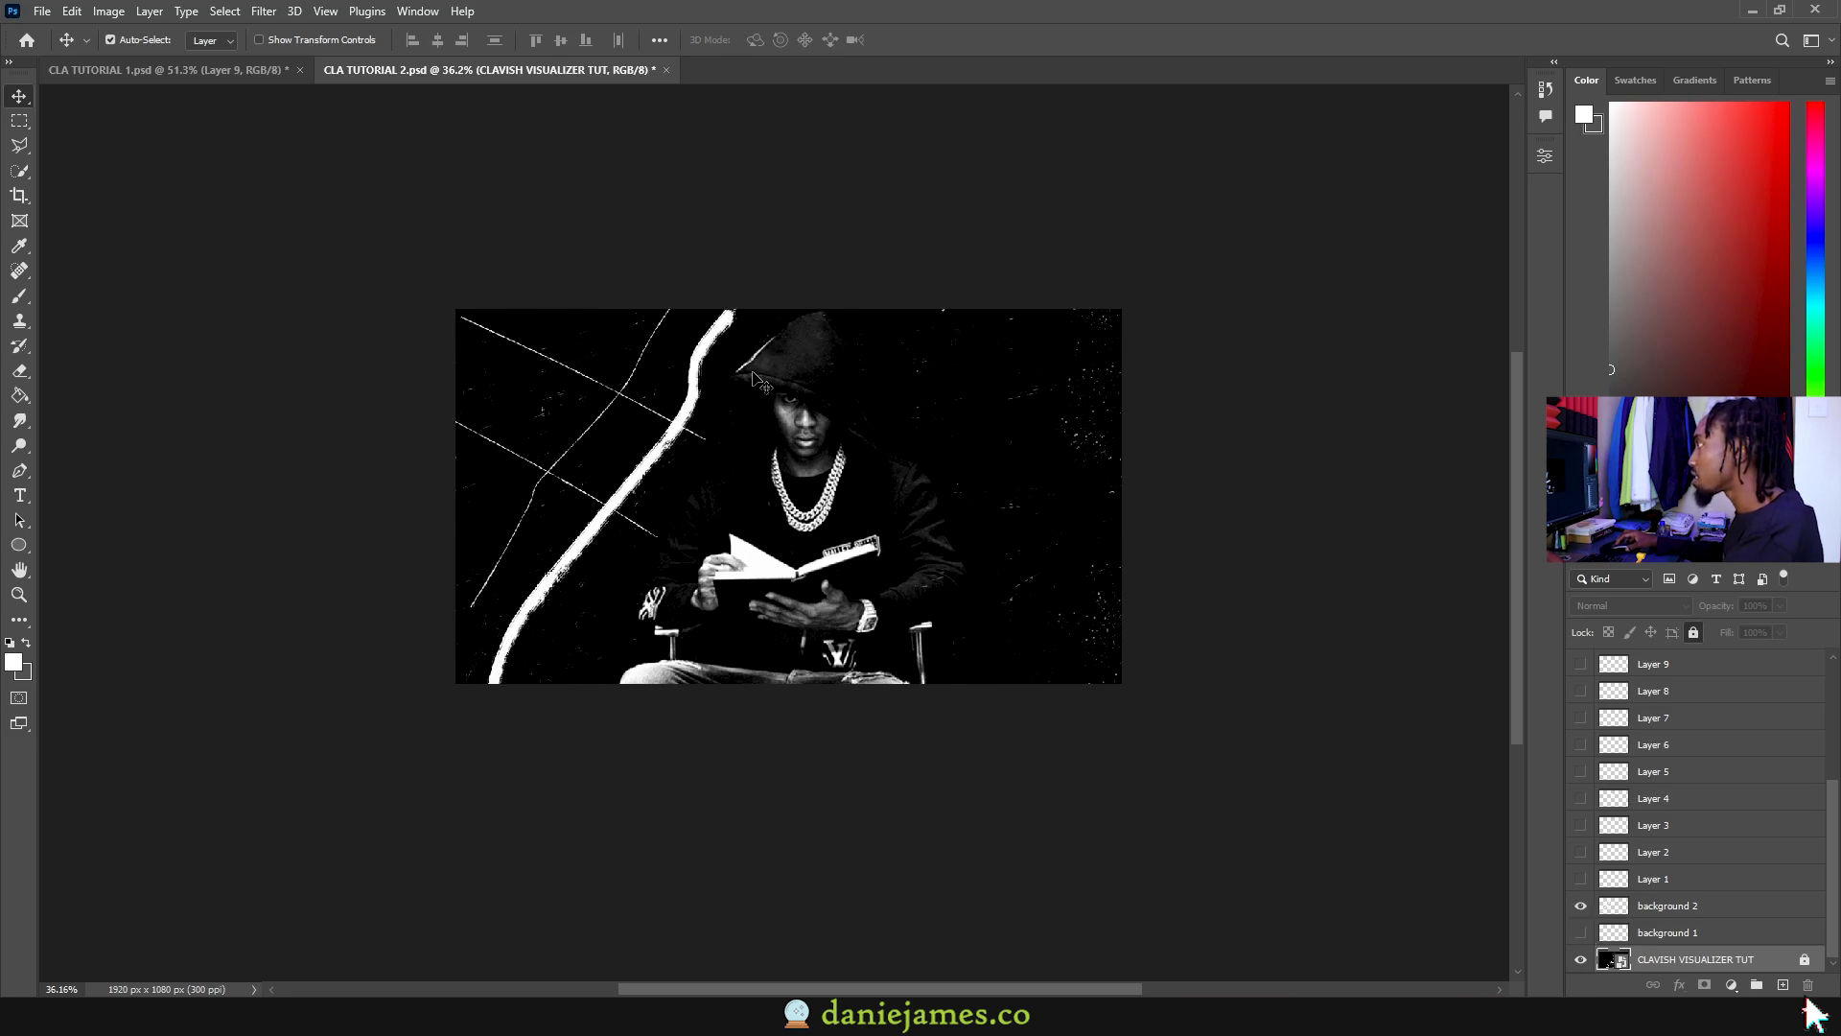
left_click(1592, 879)
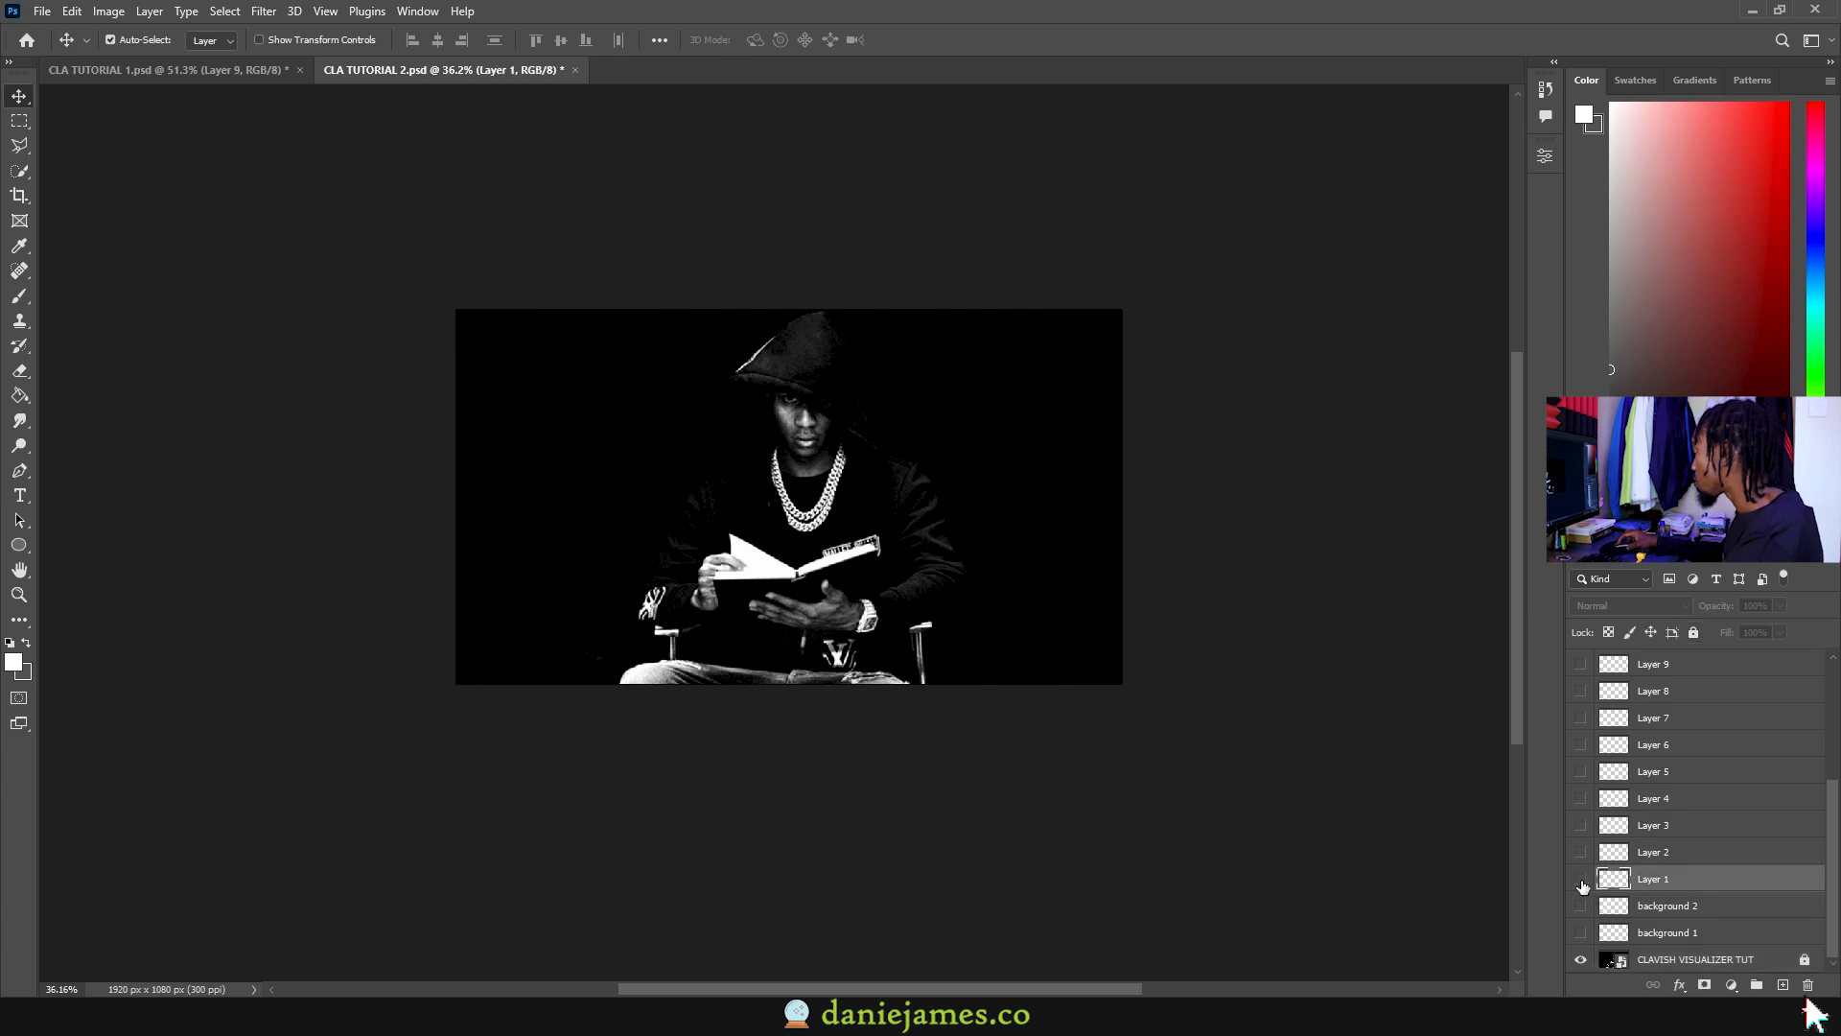
left_click(1580, 878)
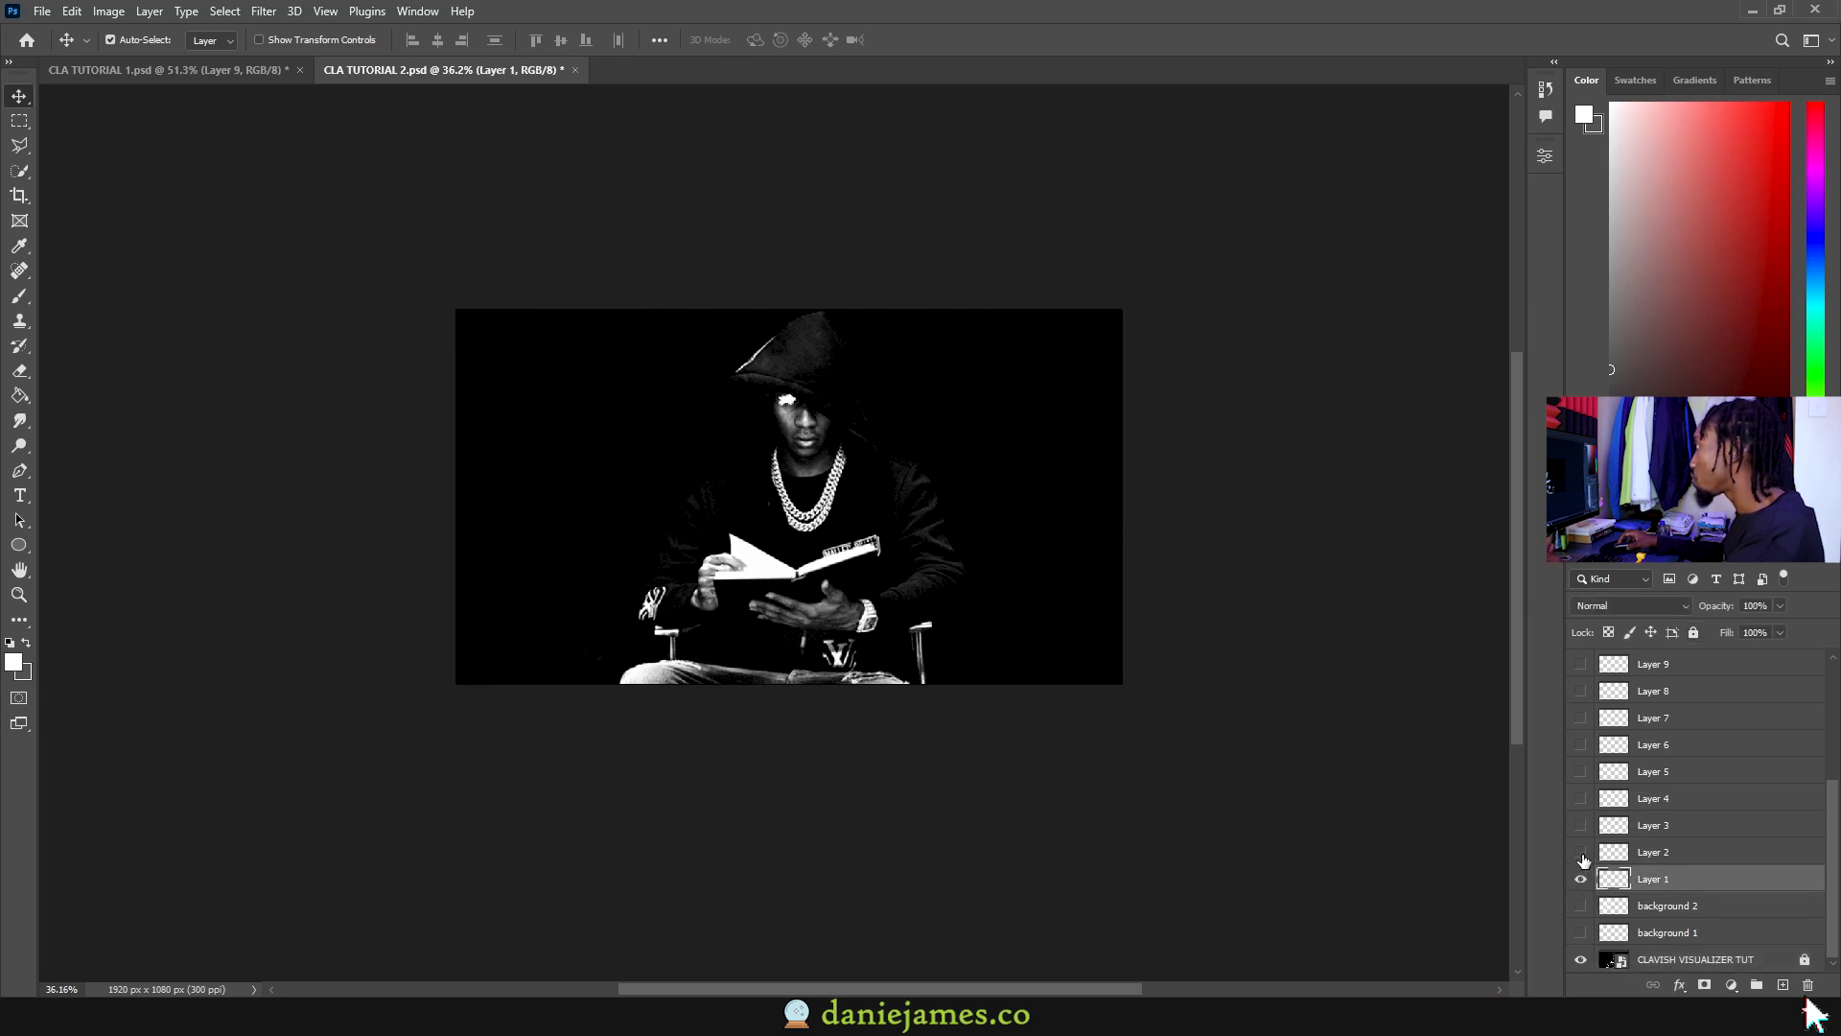
Step: Reveal the Layer 2–8 strokes on the face and hood in turn
left_click(1581, 852)
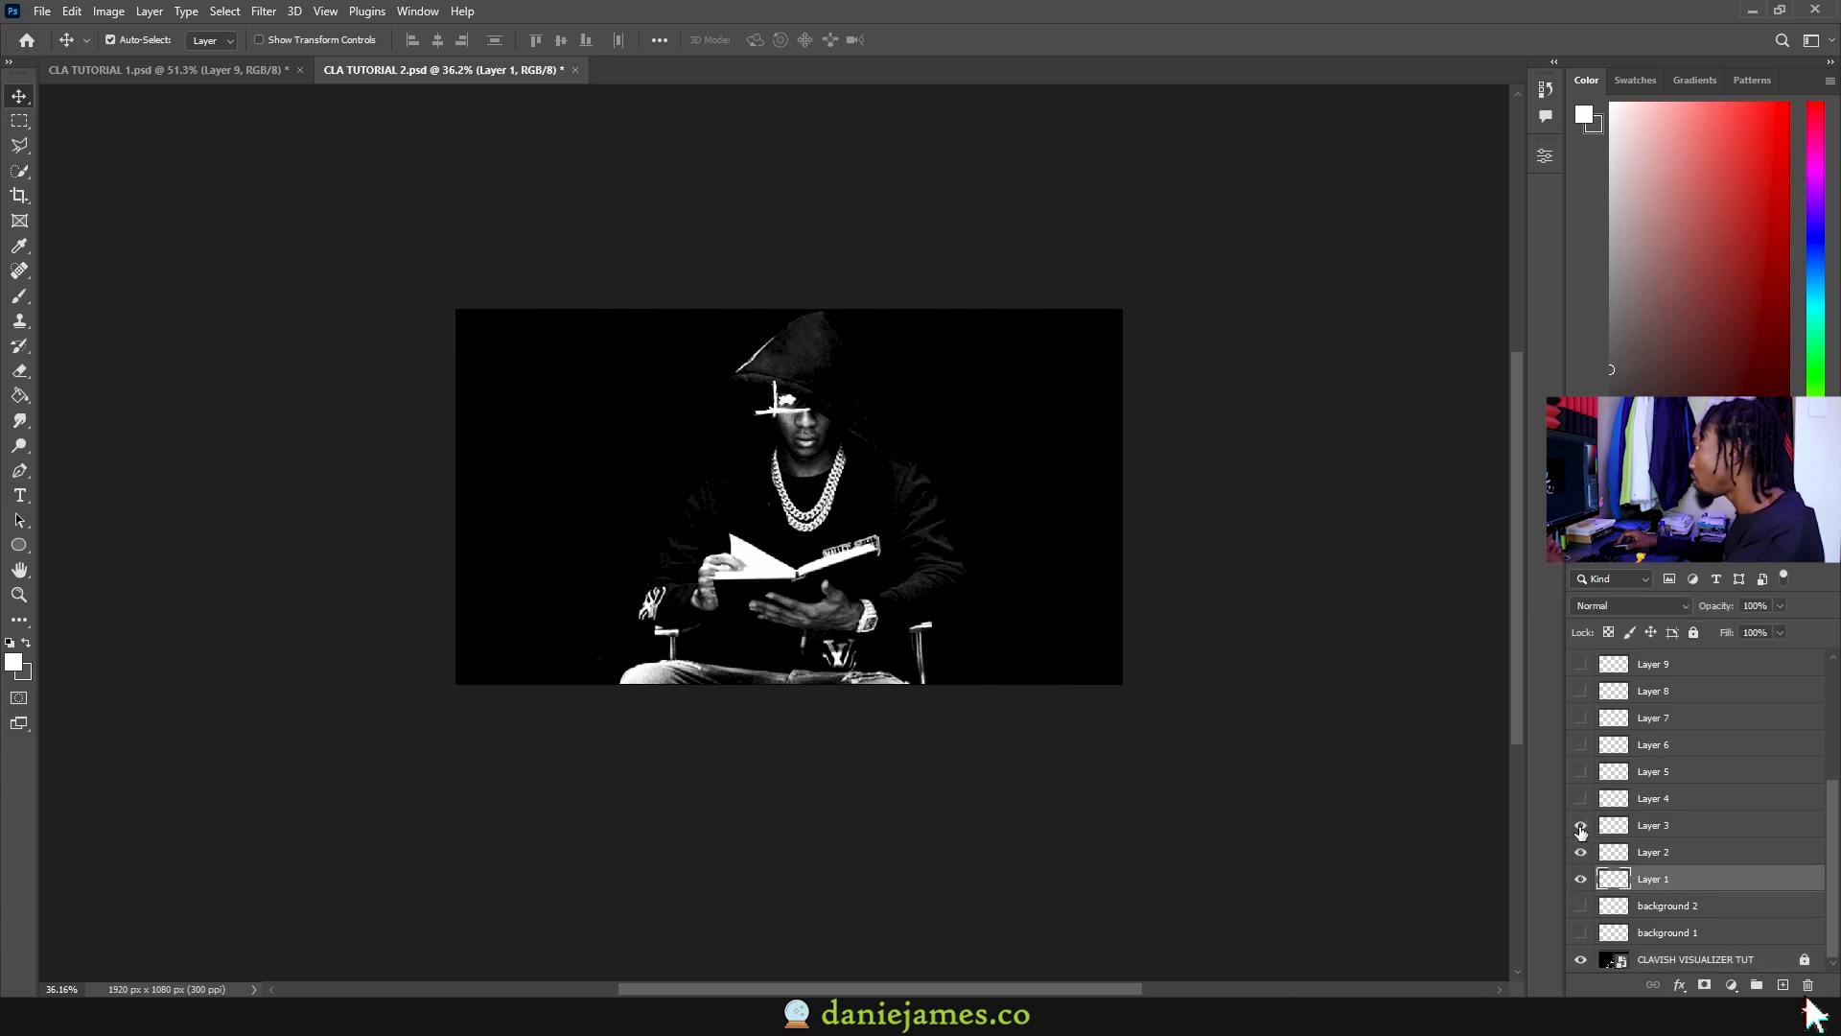
left_click_drag(1581, 830, 1580, 779)
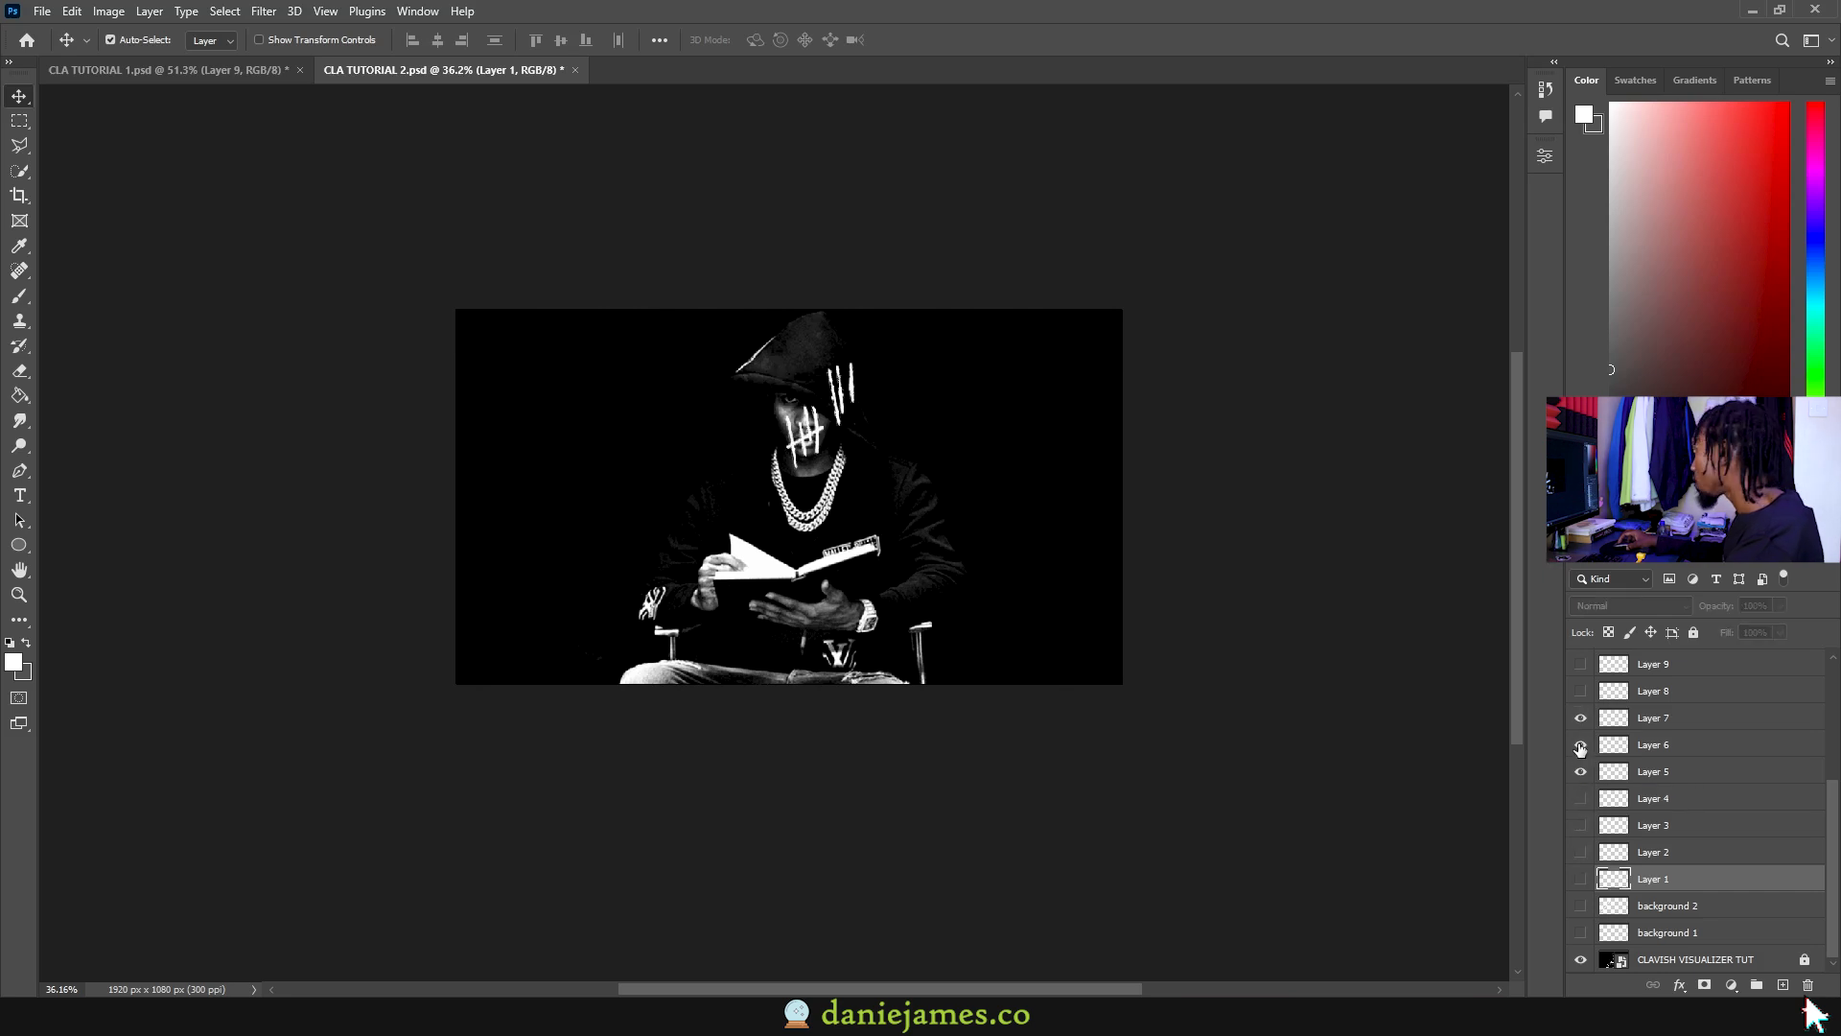
left_click_drag(1582, 722, 1582, 748)
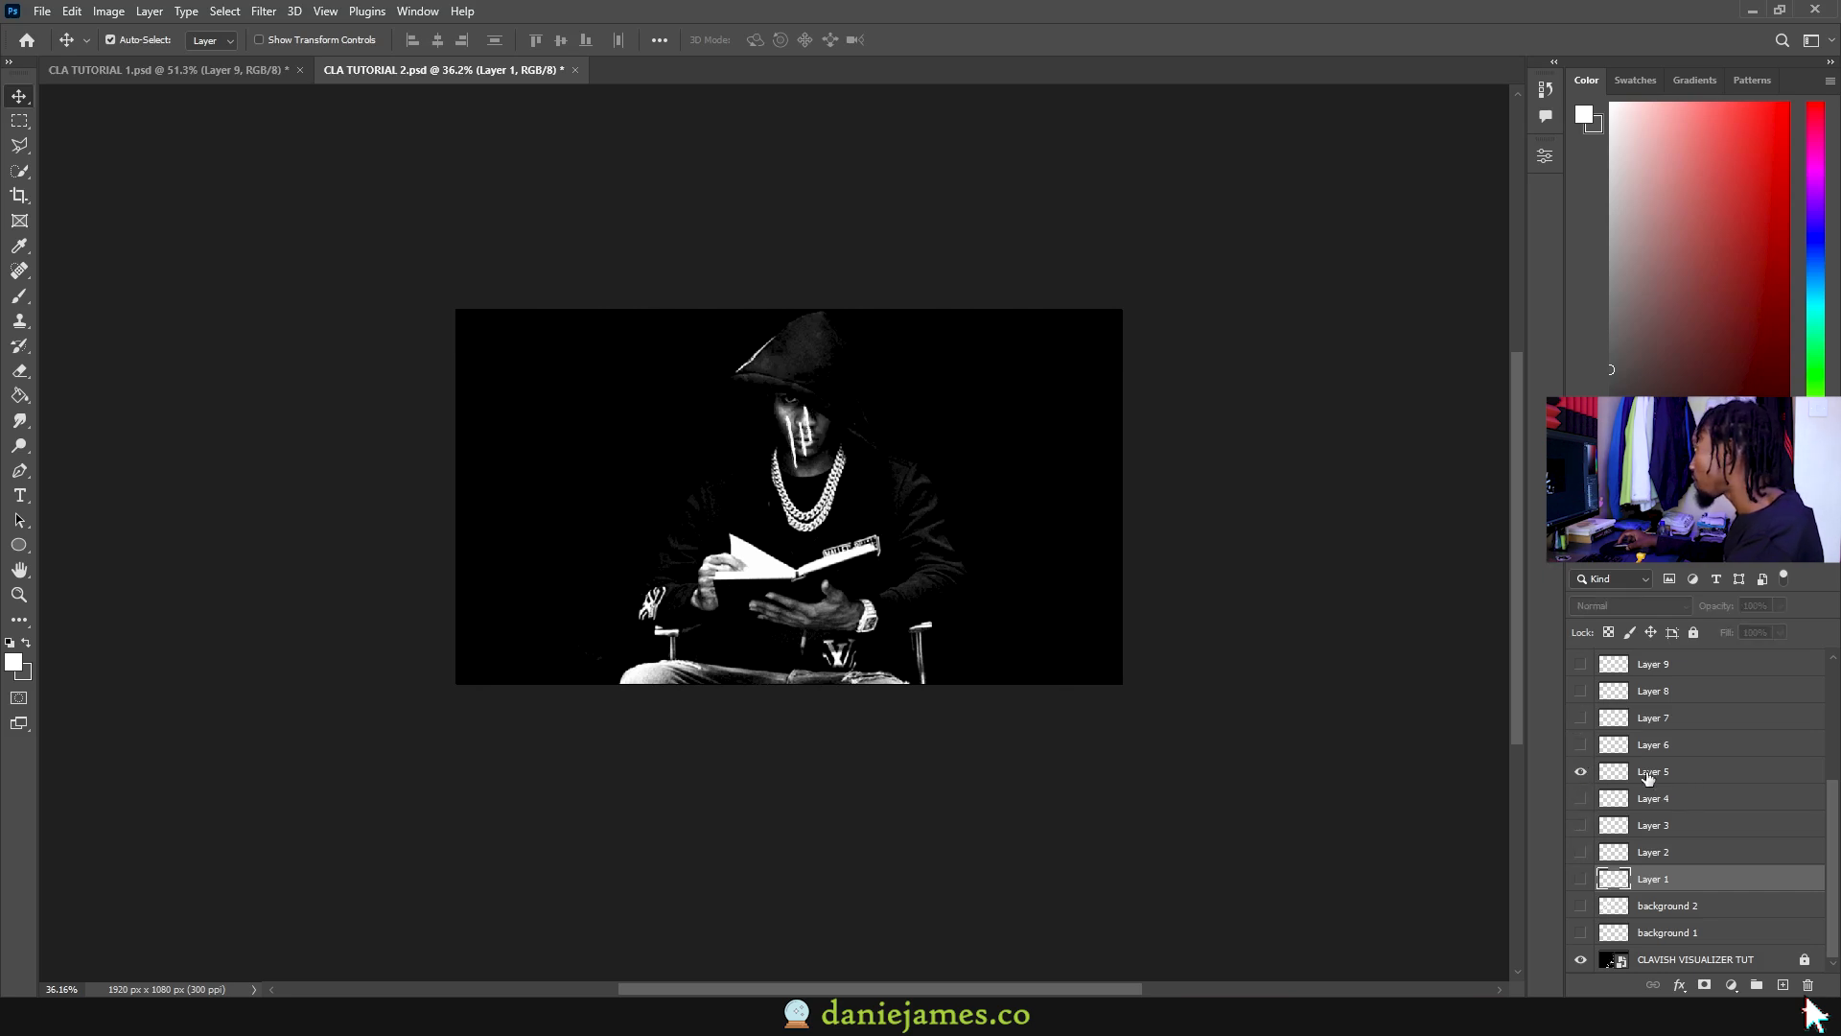
left_click(1581, 745)
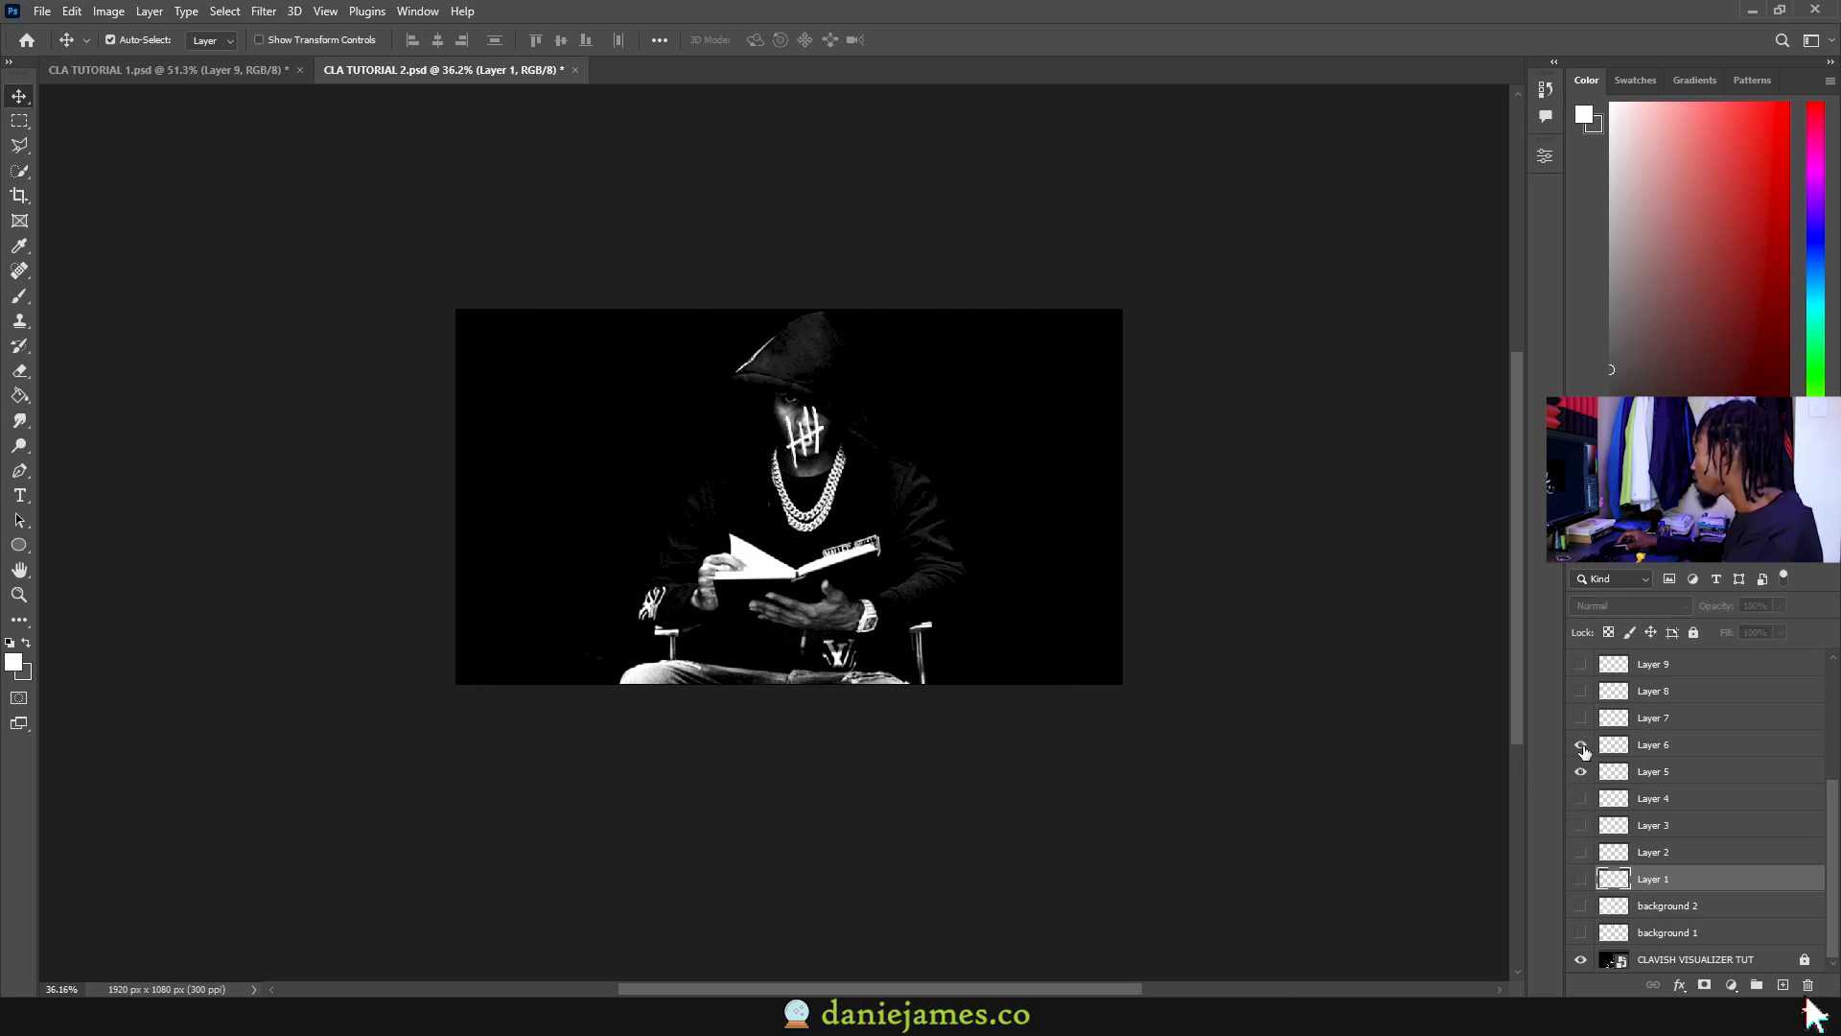
left_click(1581, 718)
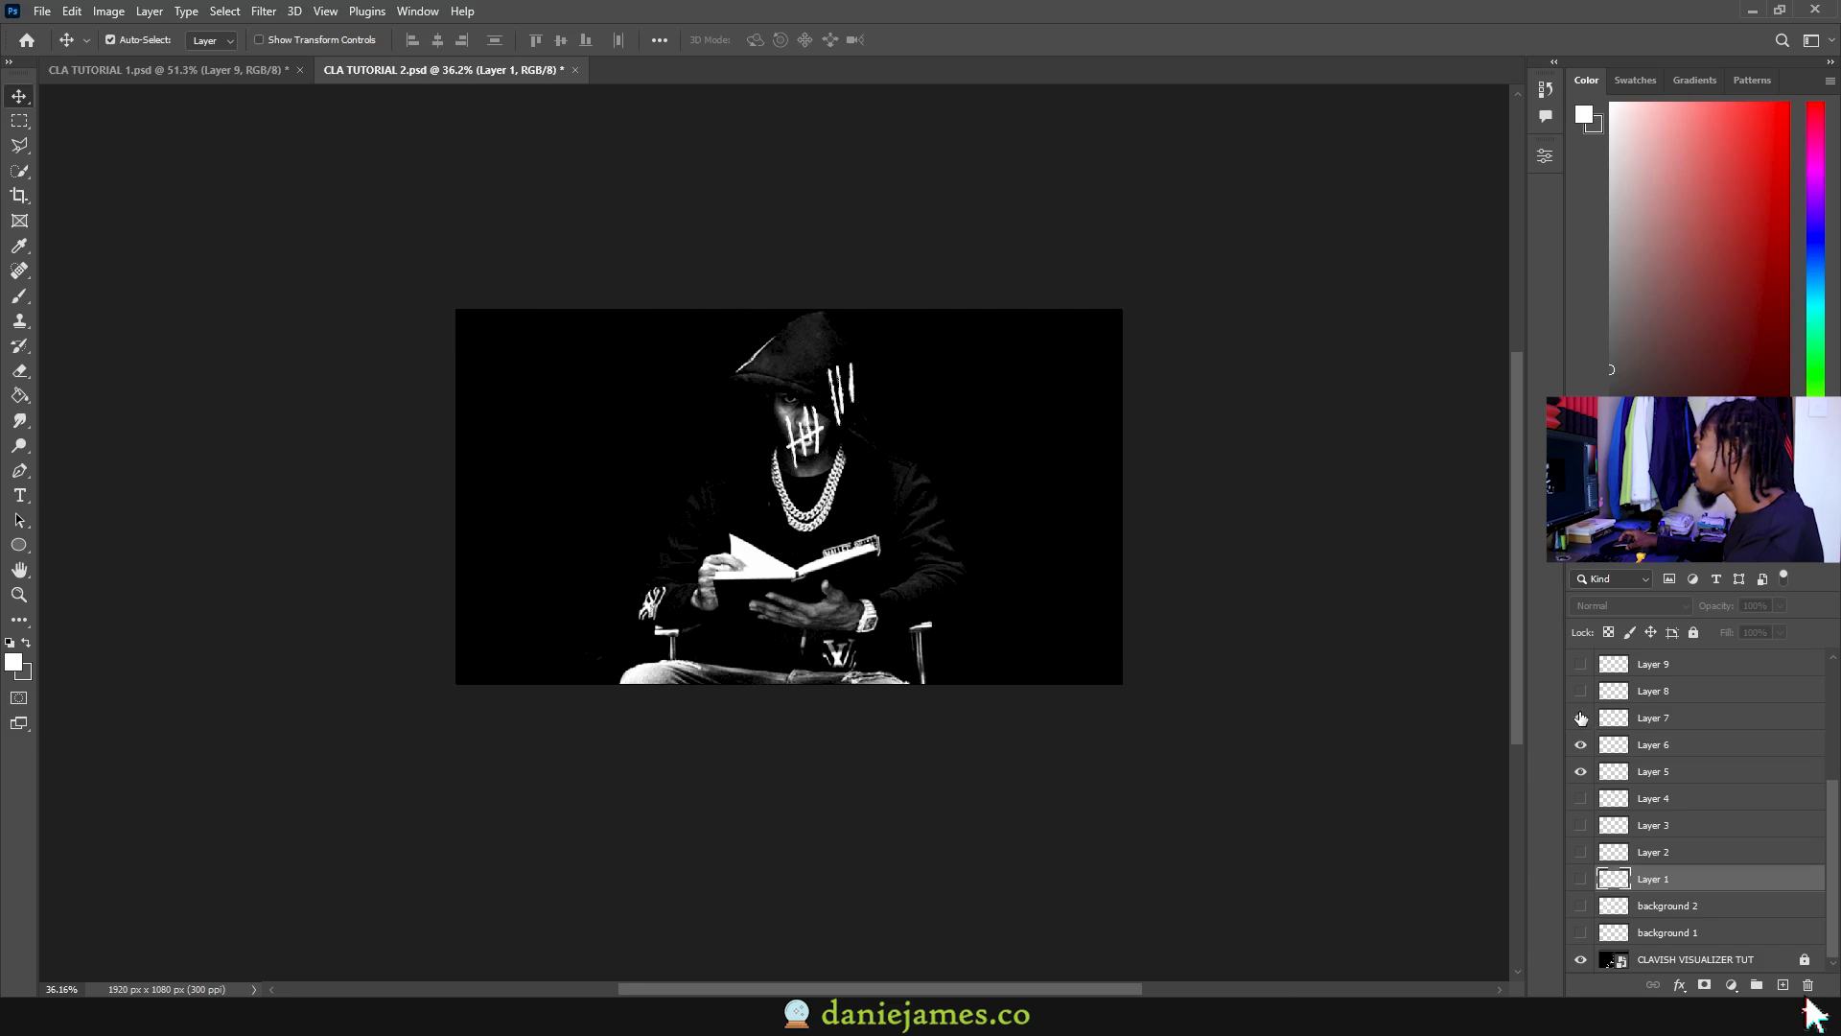
left_click(1578, 691)
scroll(1649, 801, "up", 2)
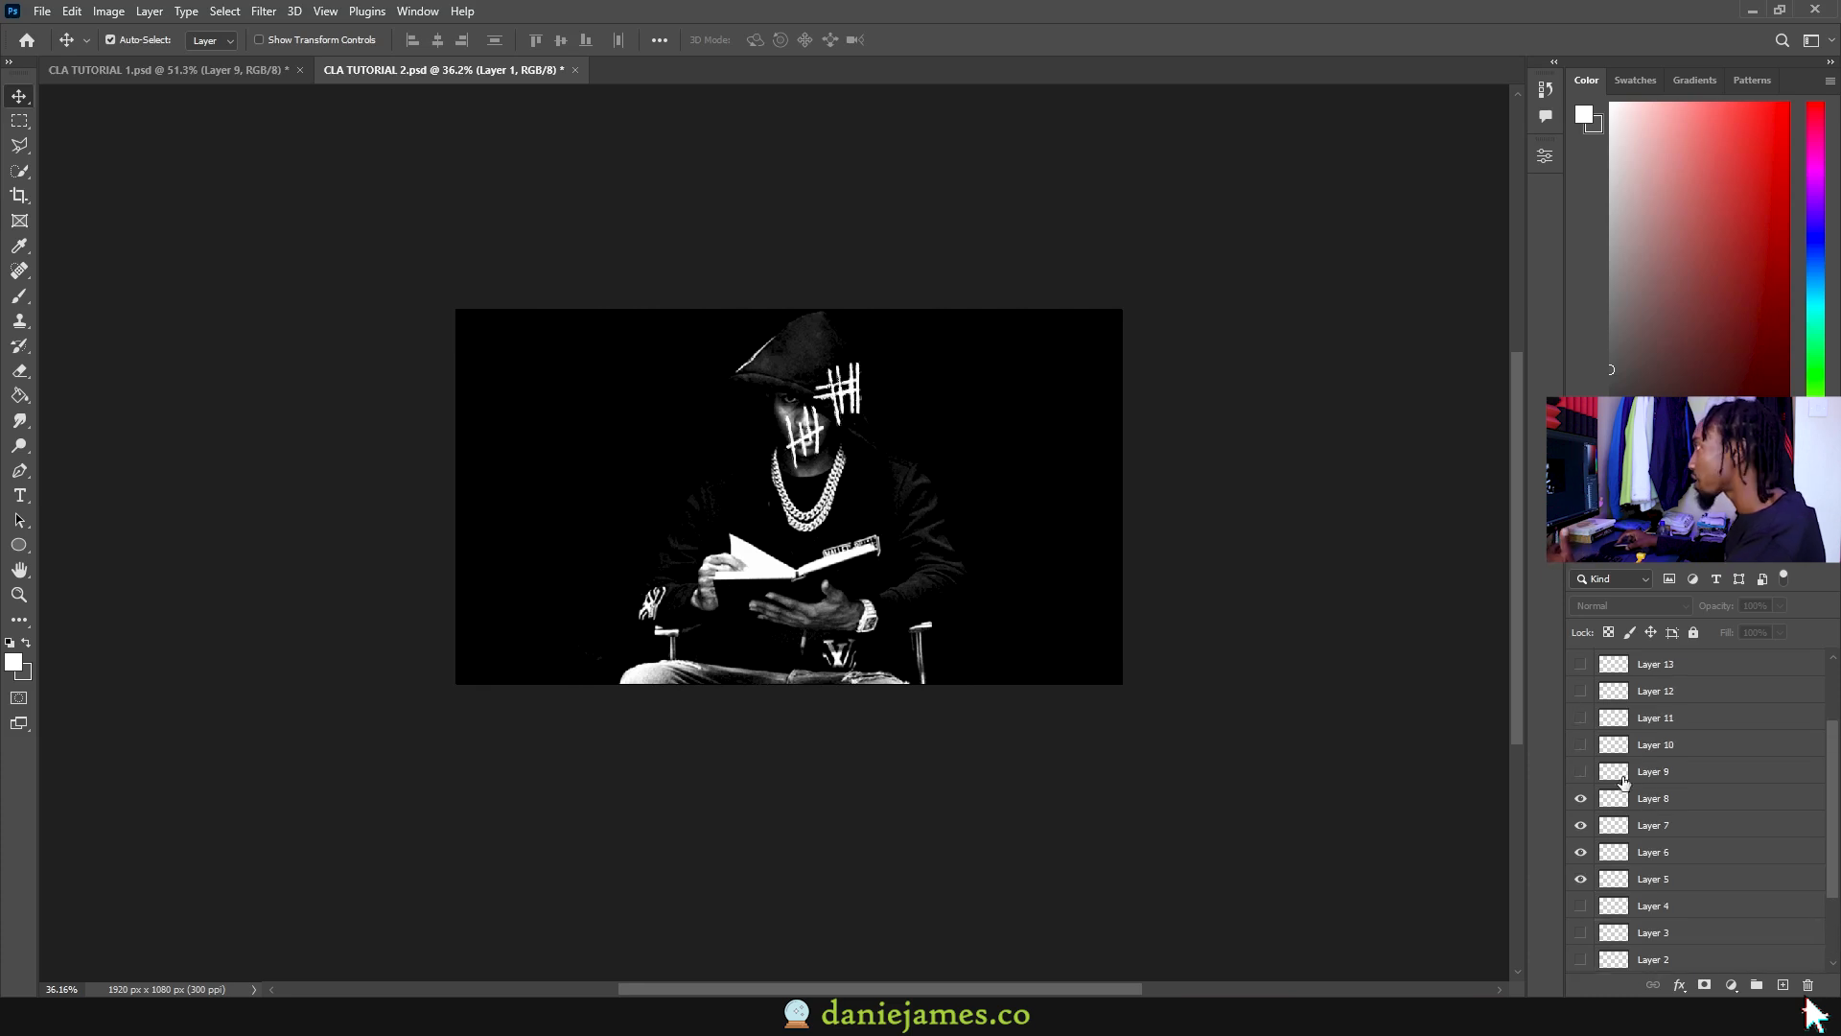
Step: Show Layer 9's outline, hide Layers 5–8, and reveal Layer 10's full figure outline
left_click(1578, 776)
left_click_drag(1581, 802, 1579, 875)
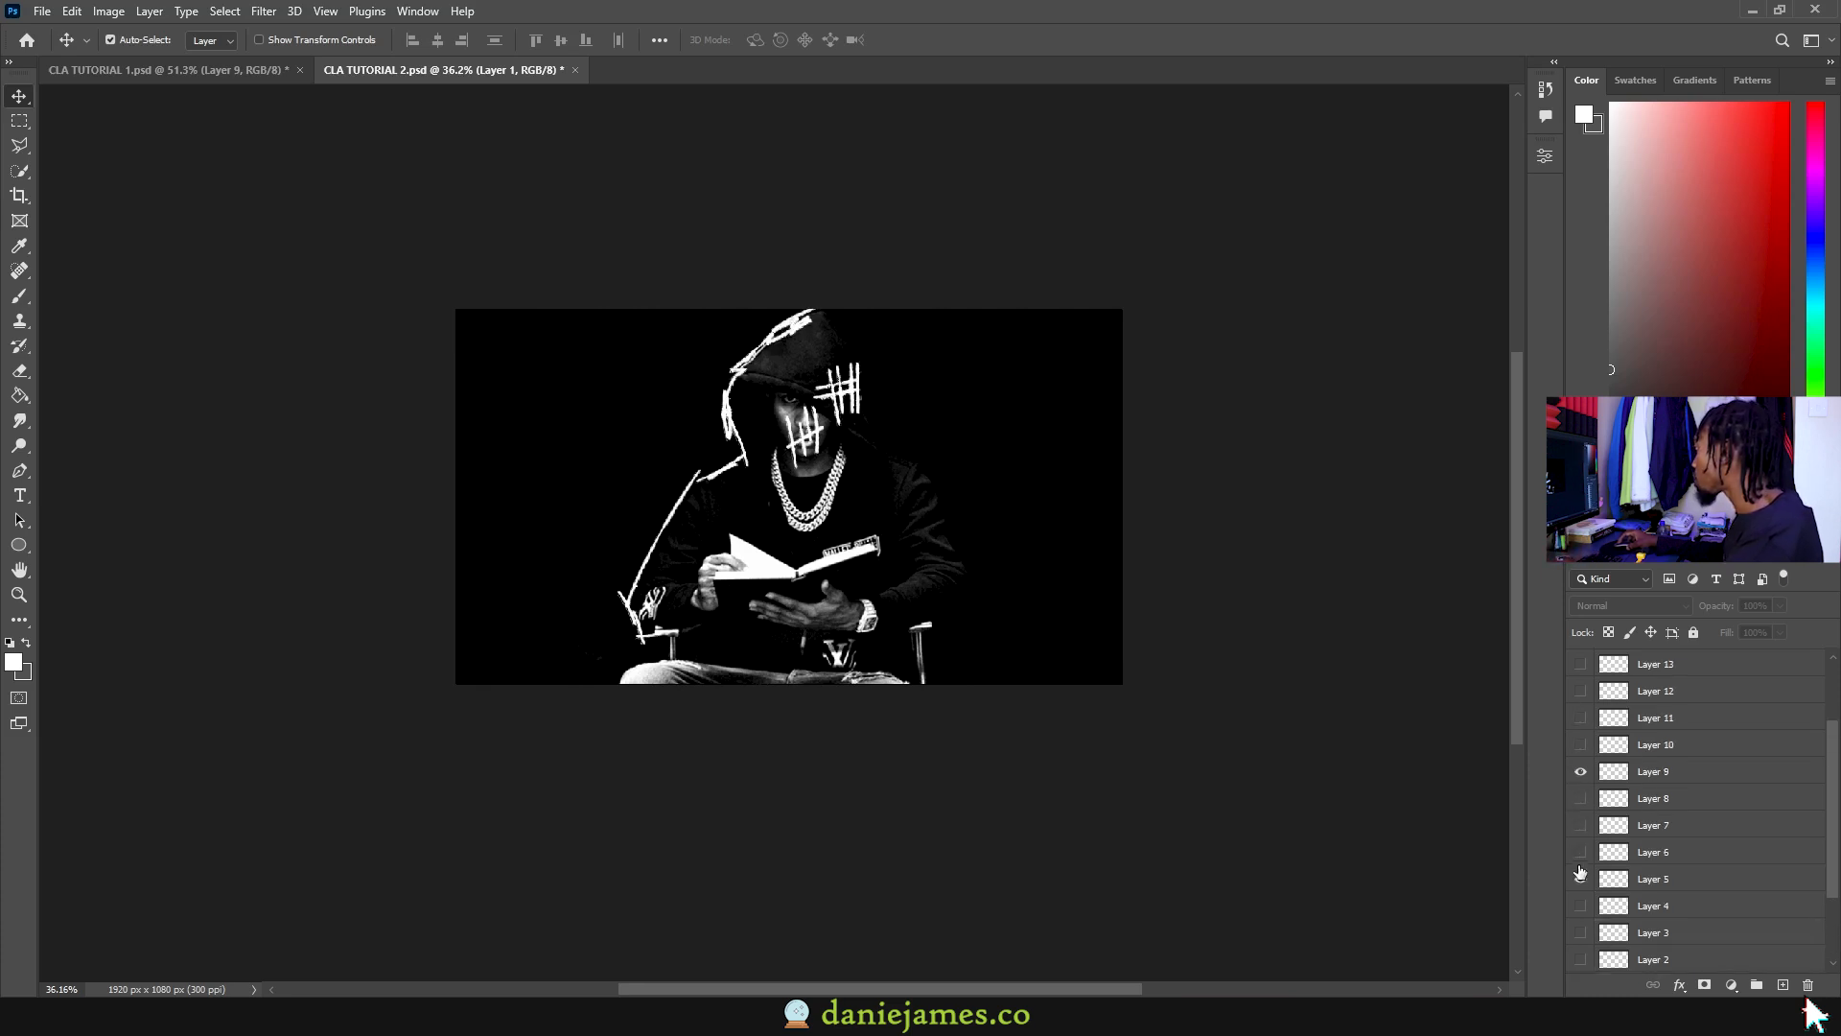
left_click(1659, 752)
left_click(1581, 773)
left_click(1581, 773)
left_click(1581, 745)
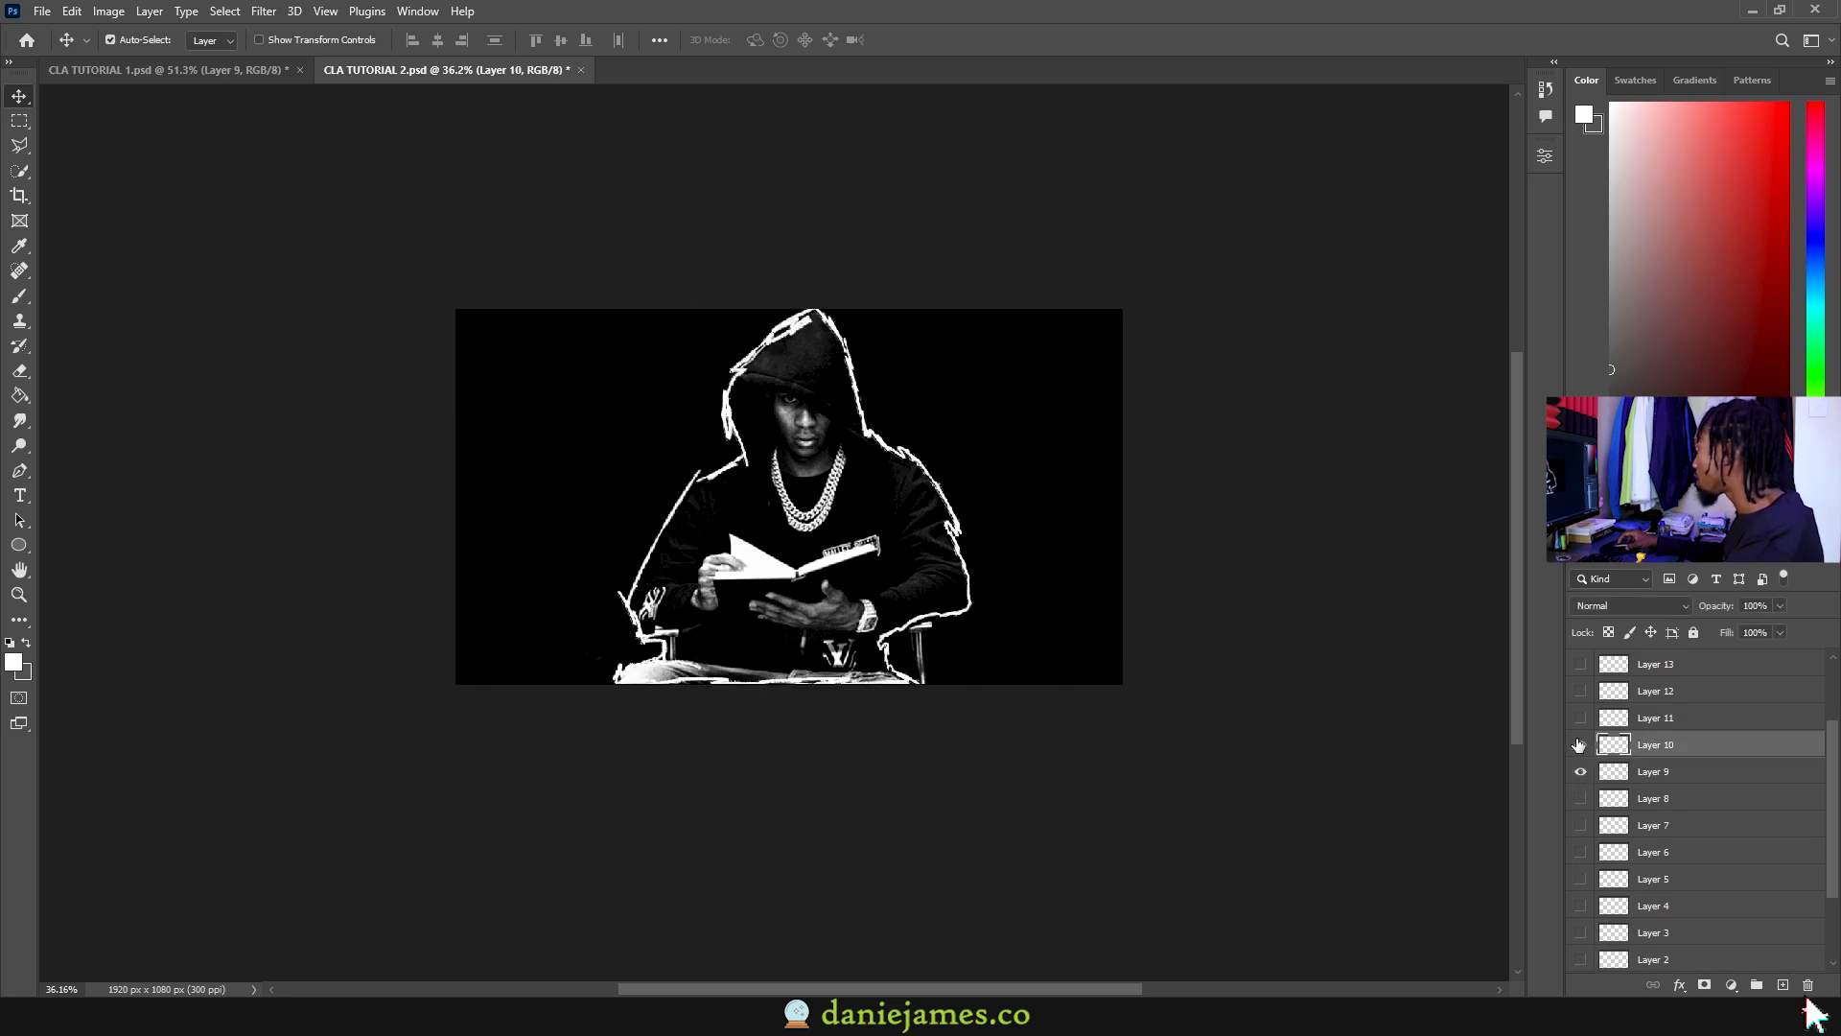
Step: Check Layer 12's hat stroke, hide Layers 12–17, and save CLA TUTORIAL 2
left_click(1581, 690)
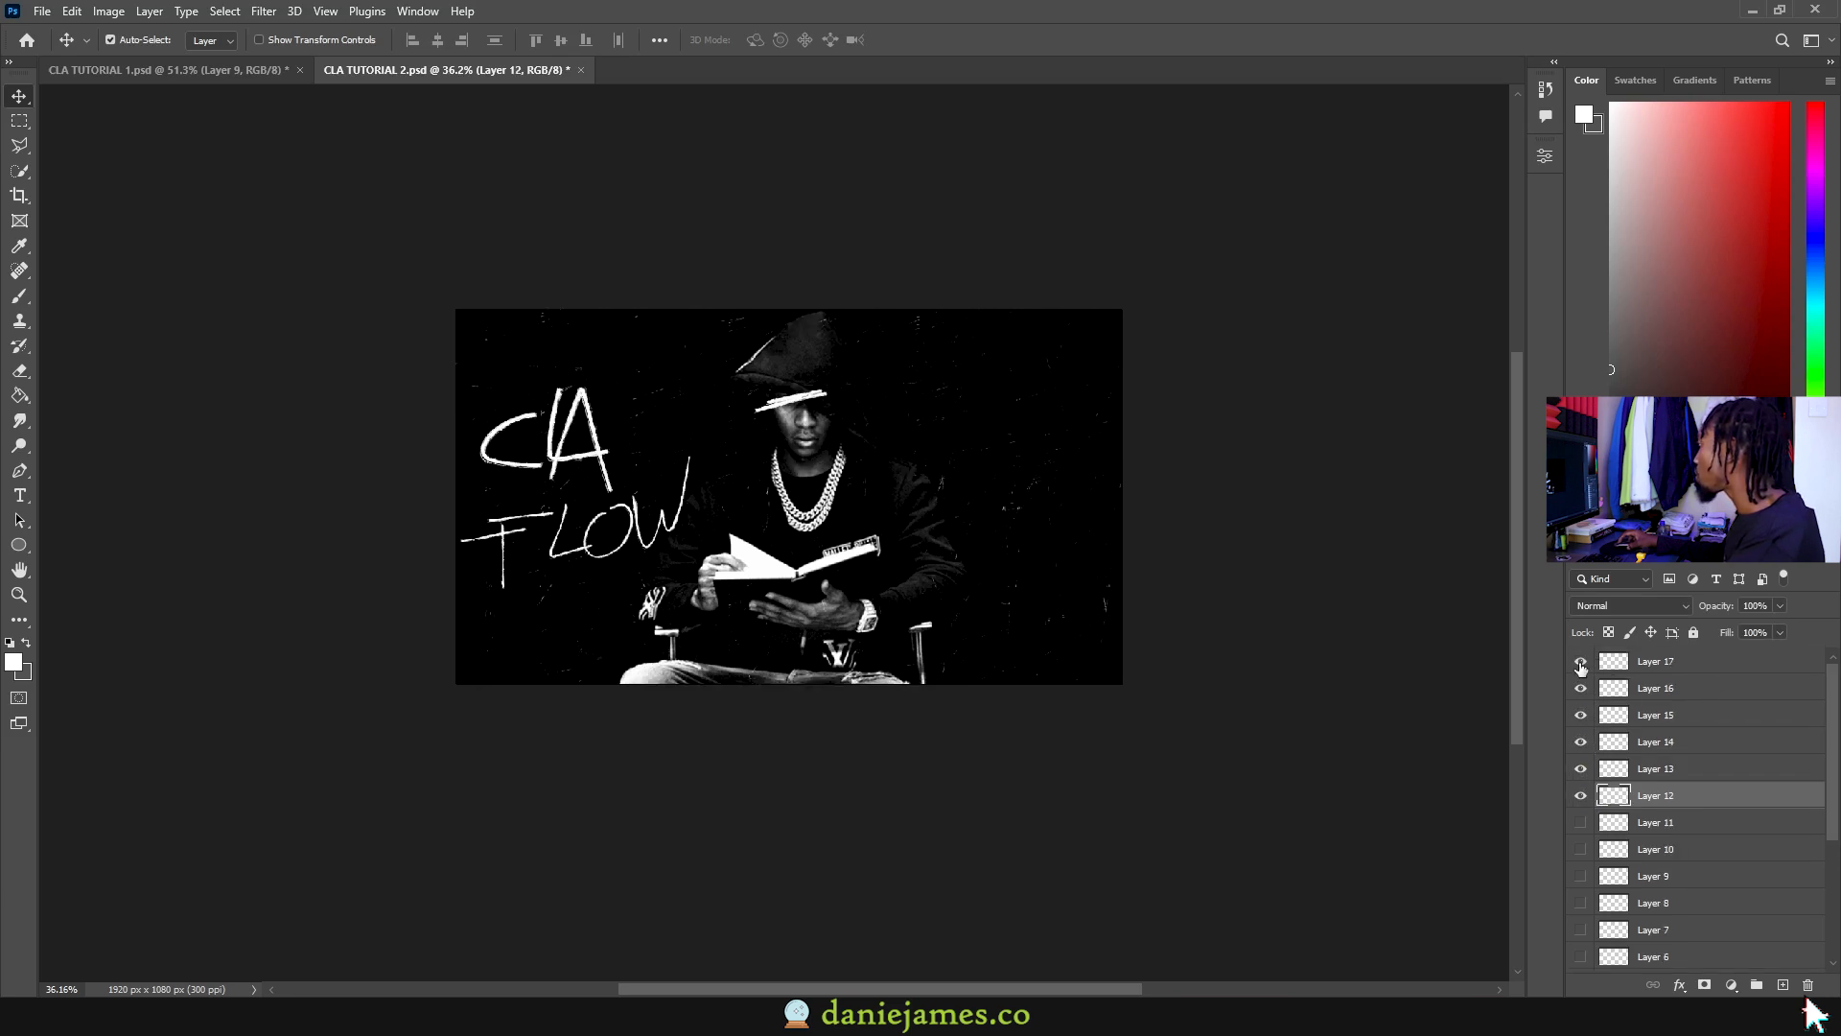
left_click_drag(1581, 669, 1580, 798)
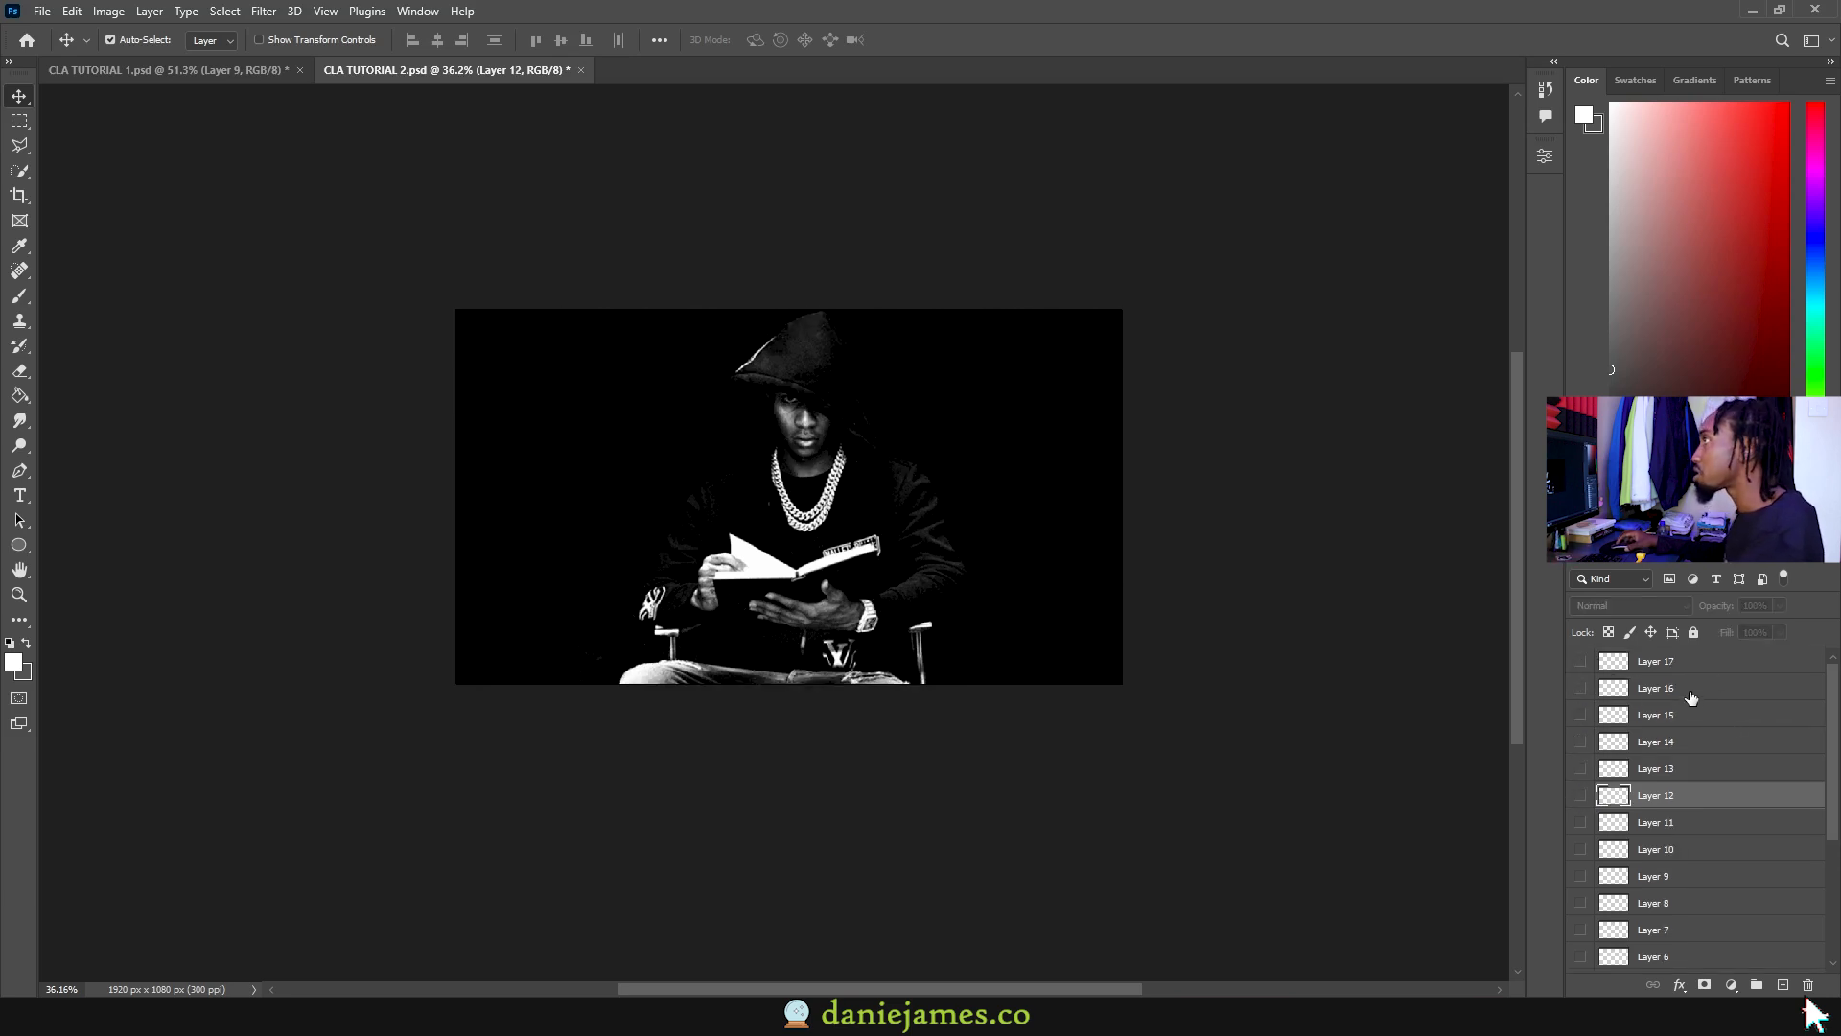
key("ctrl+s")
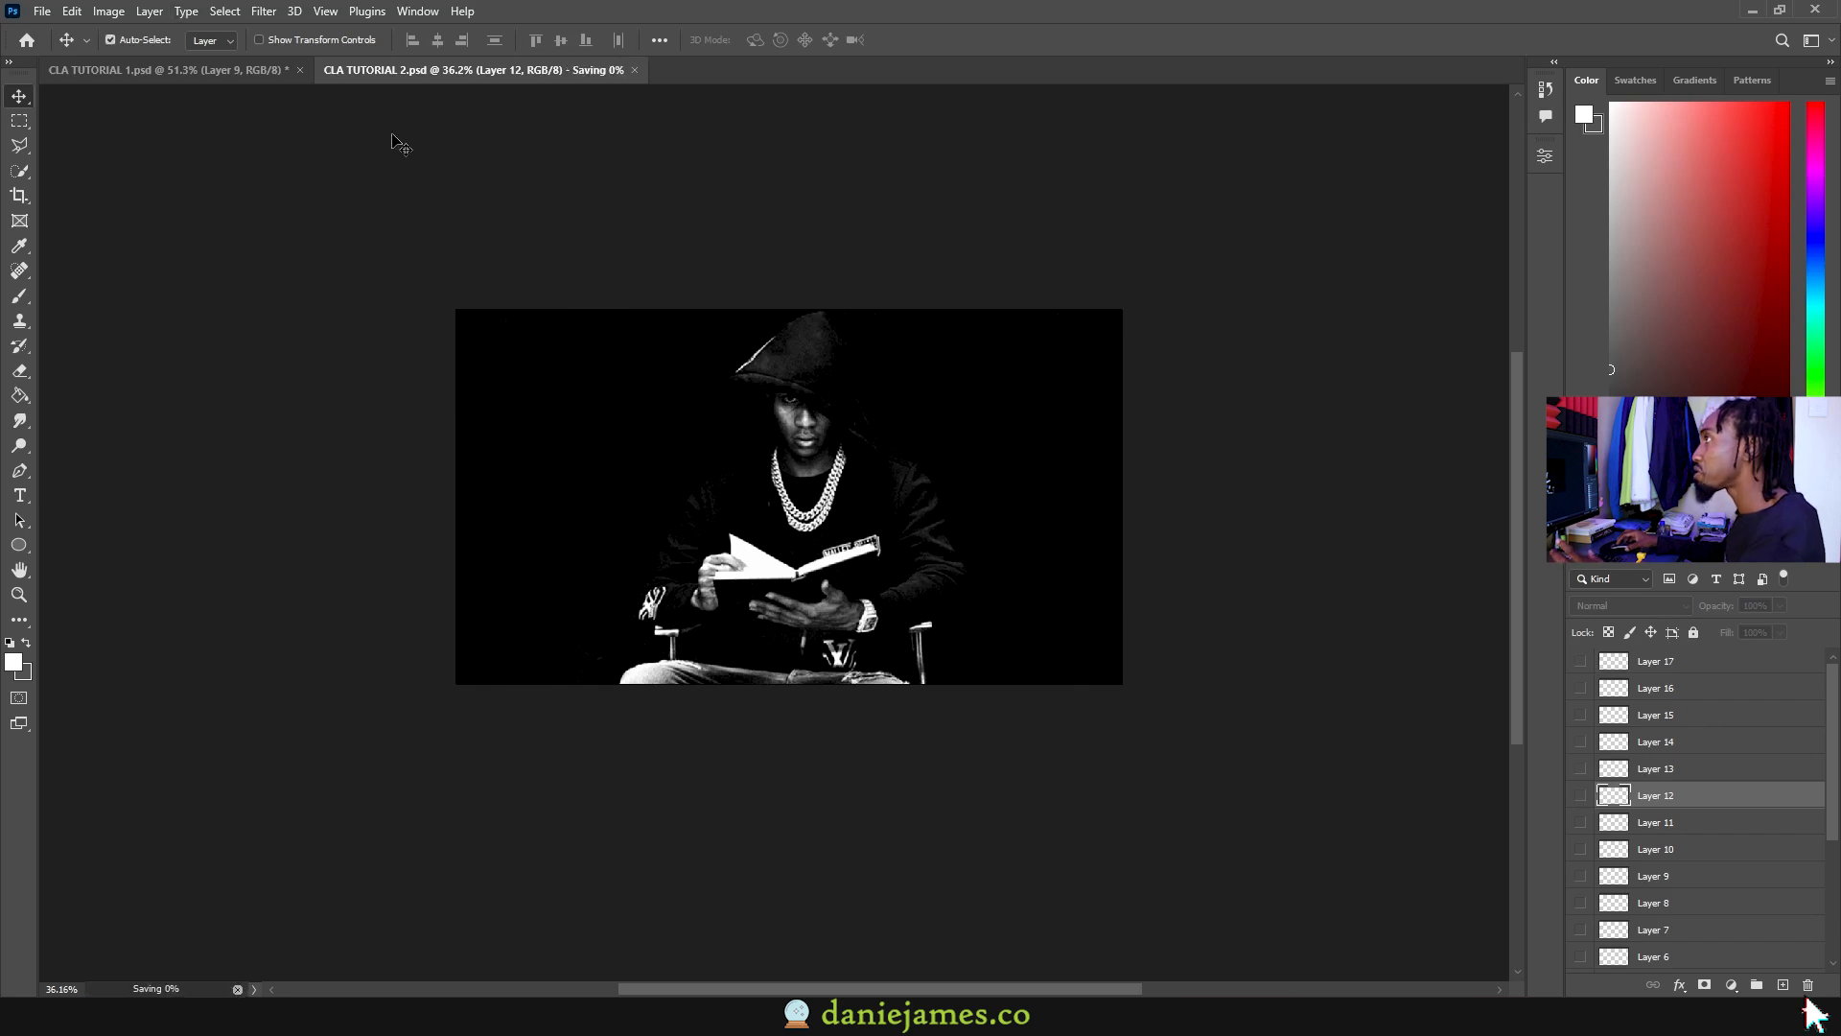
Step: Import the two Photoshop files CLA TUTORIAL 1 and CLA TUTORIAL 2 into the project
left_click(145, 72)
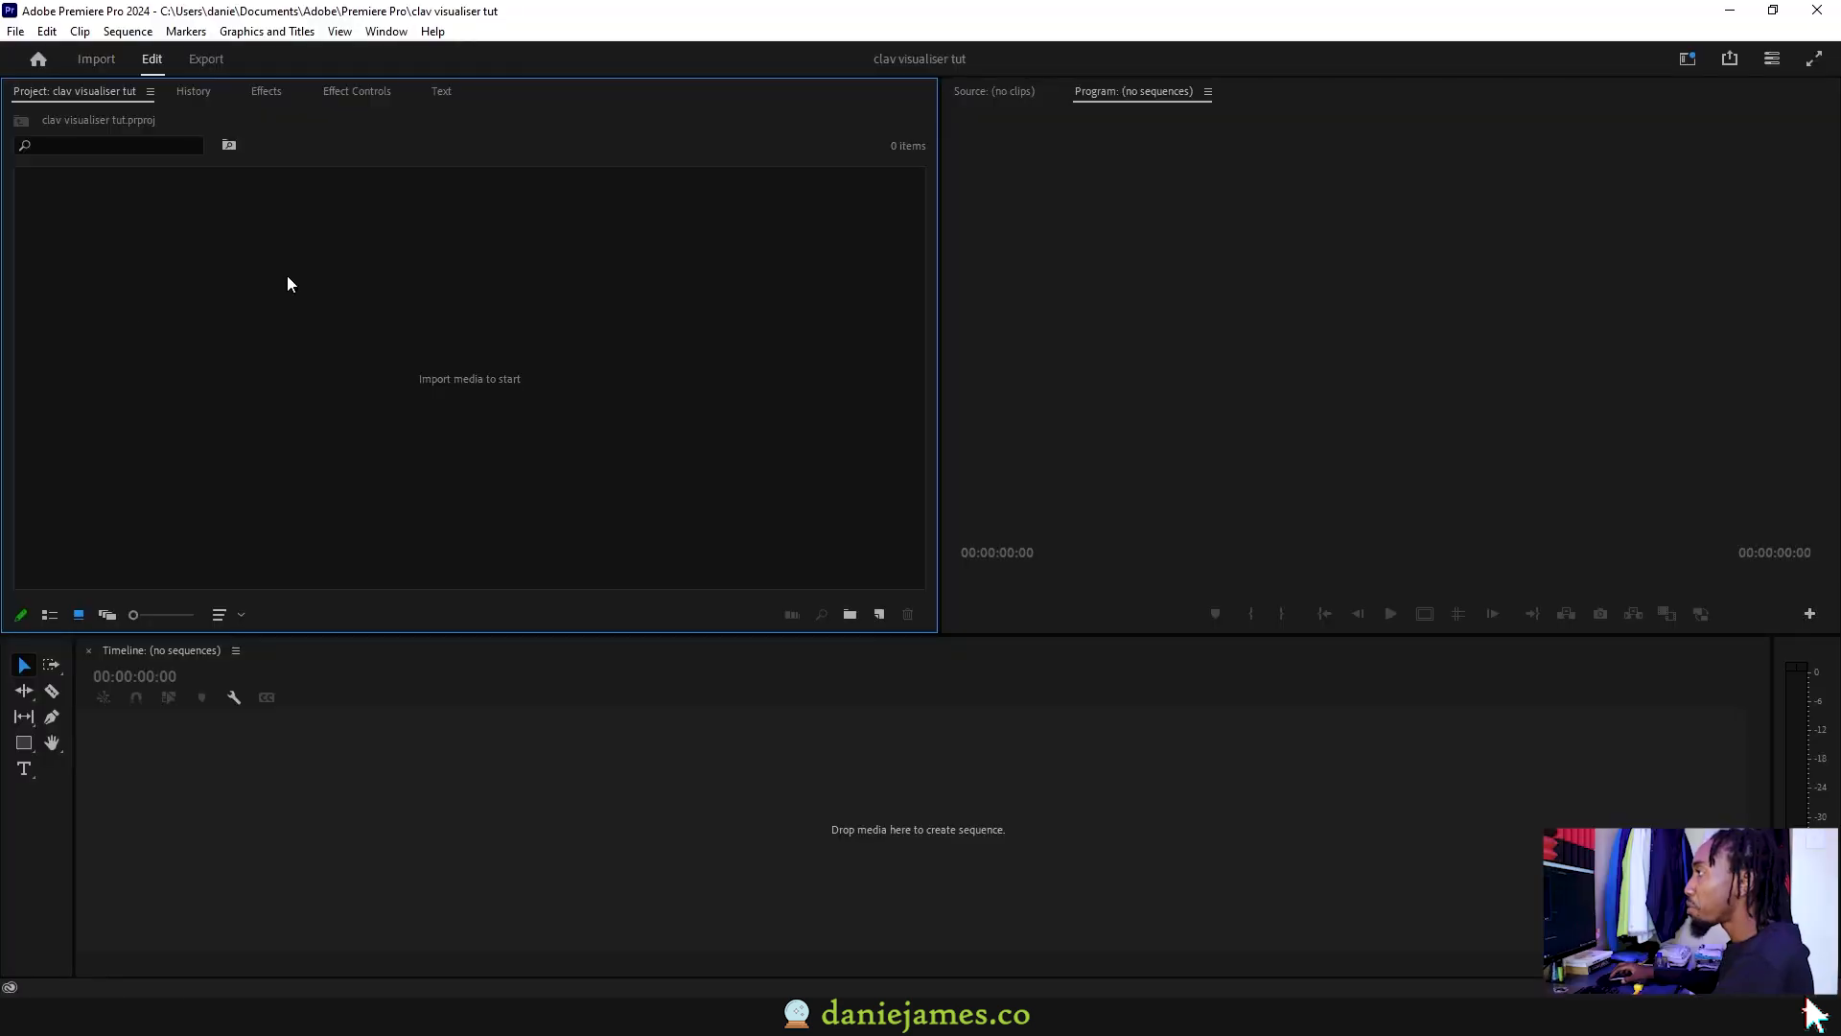
right_click(544, 412)
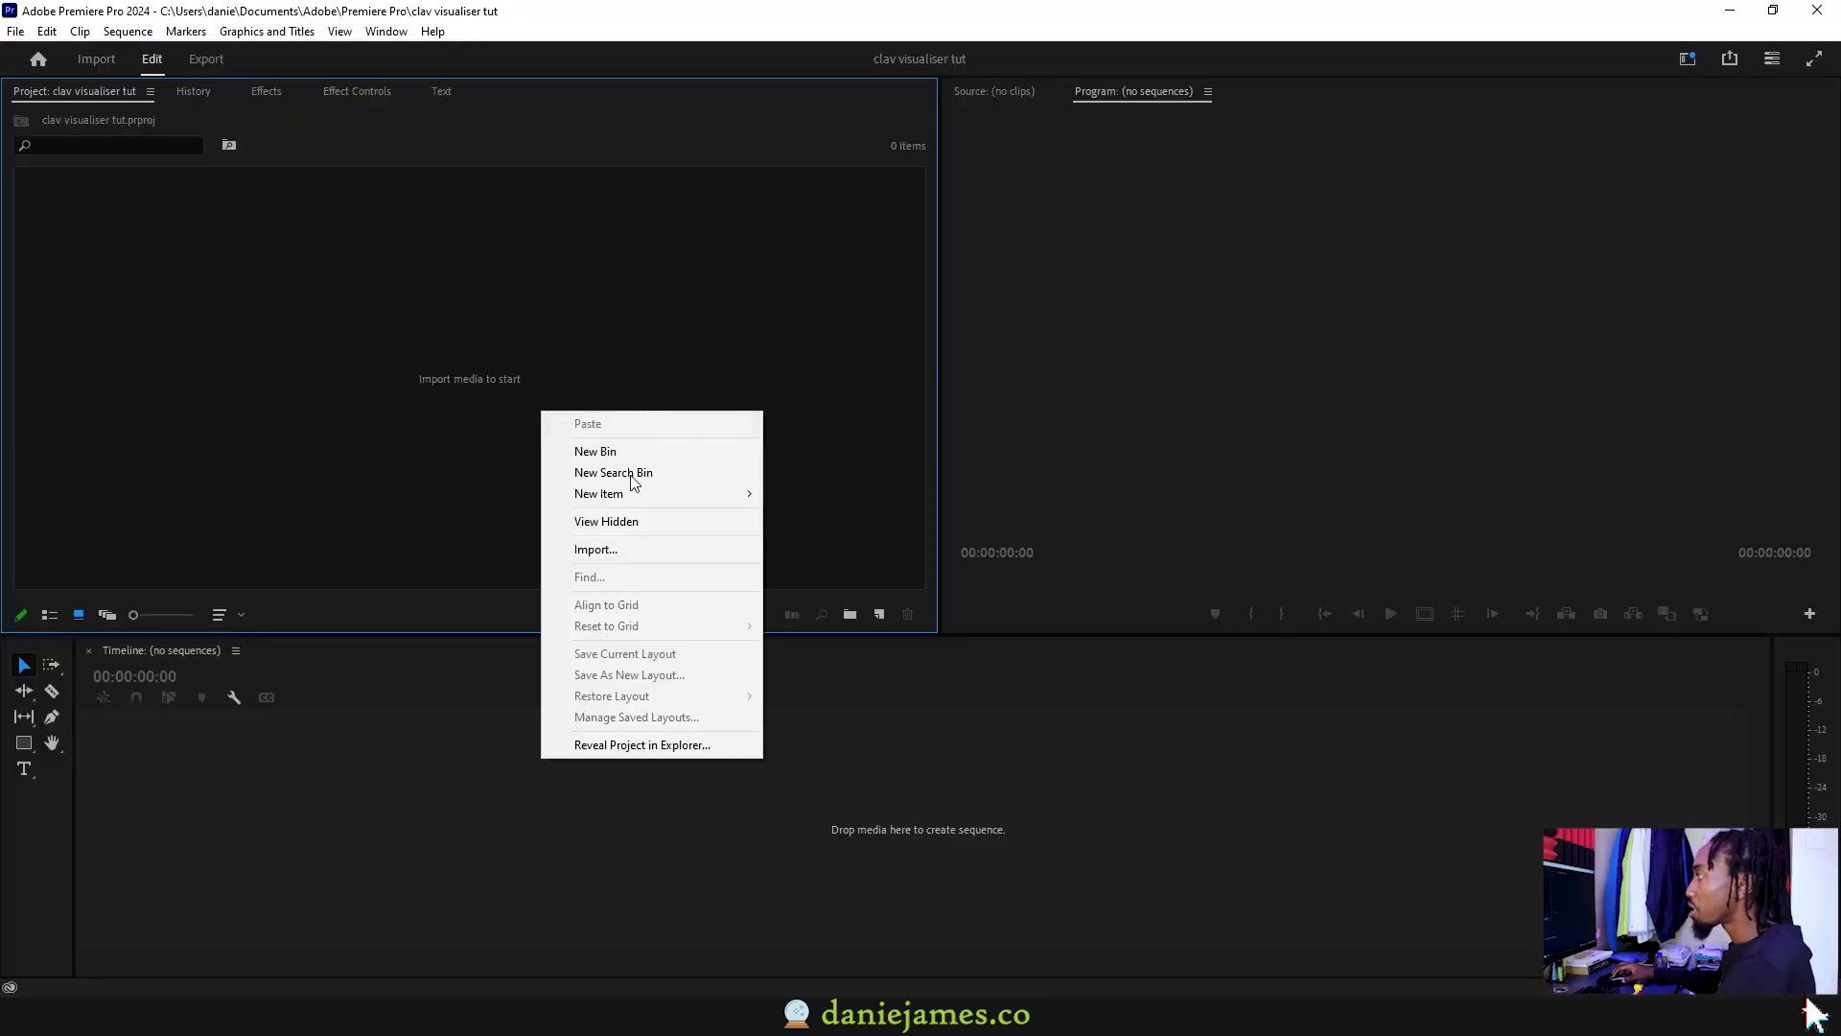
left_click(613, 549)
left_click(418, 217)
left_click(422, 234, "shift")
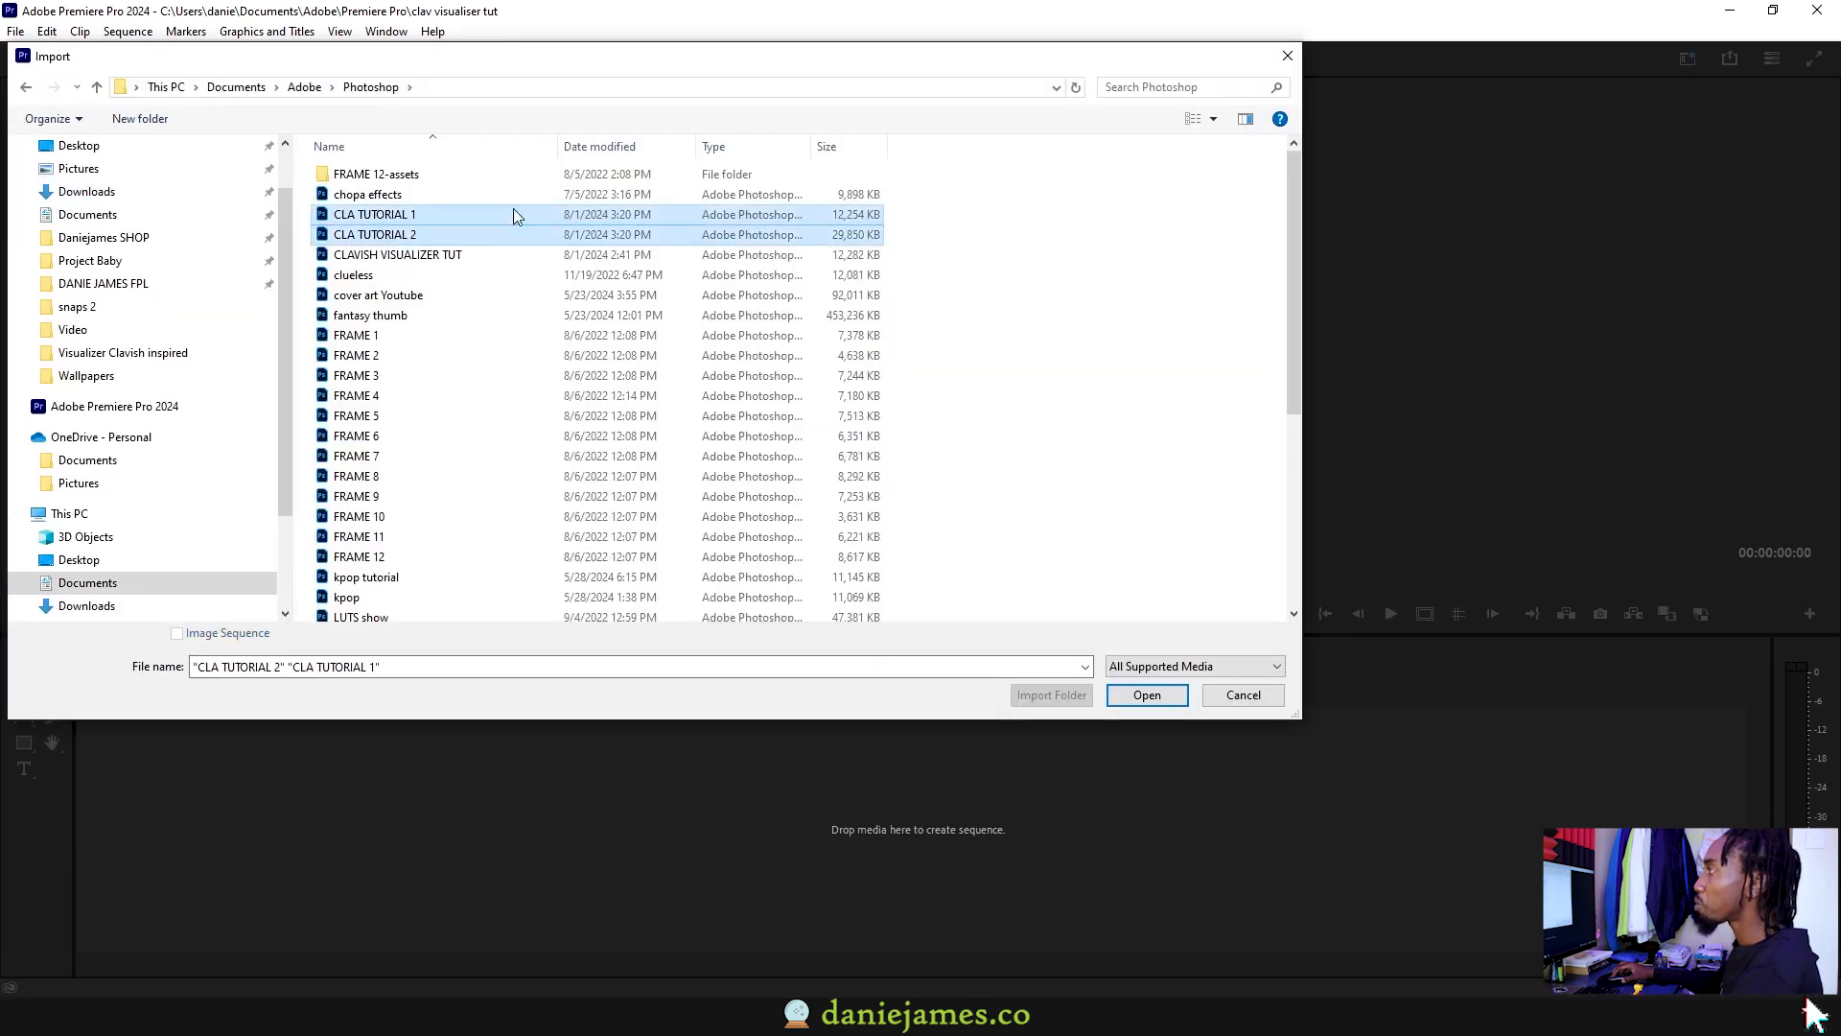
left_click(1145, 694)
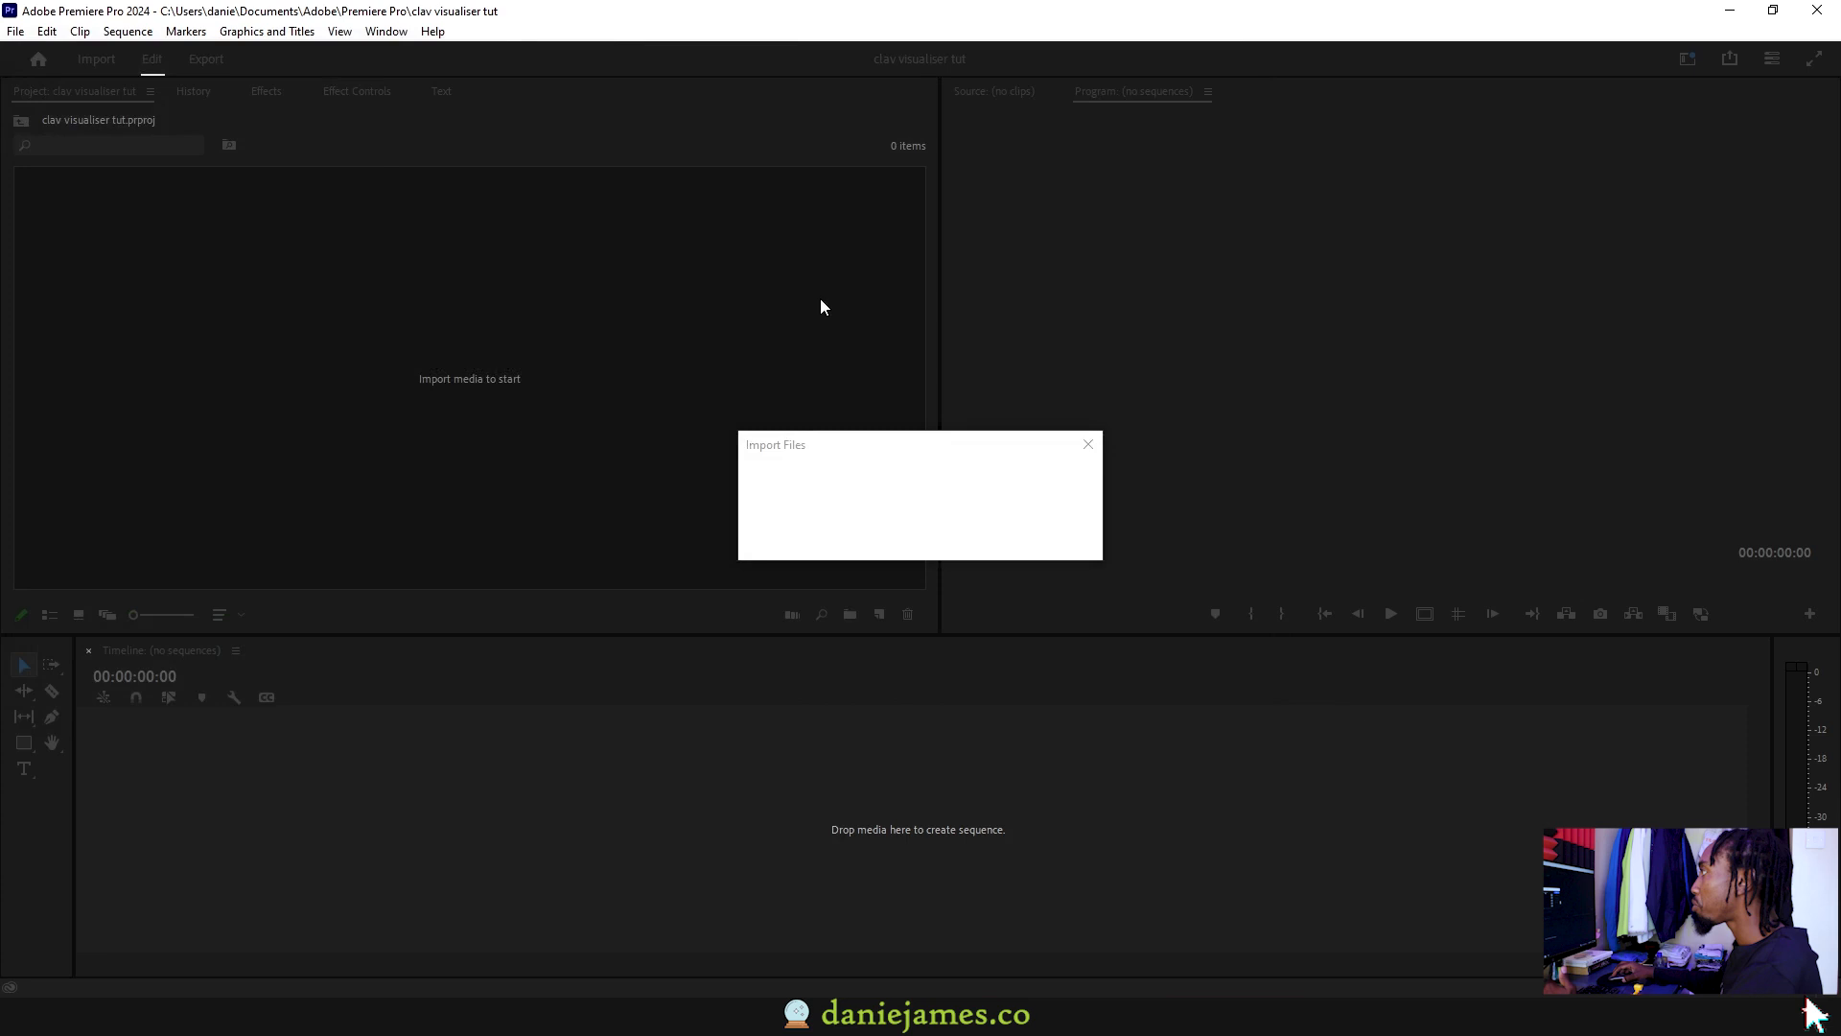
Step: Import CLA TUTORIAL 1 as Individual Layers with all layers selected
left_click(861, 337)
left_click(865, 369)
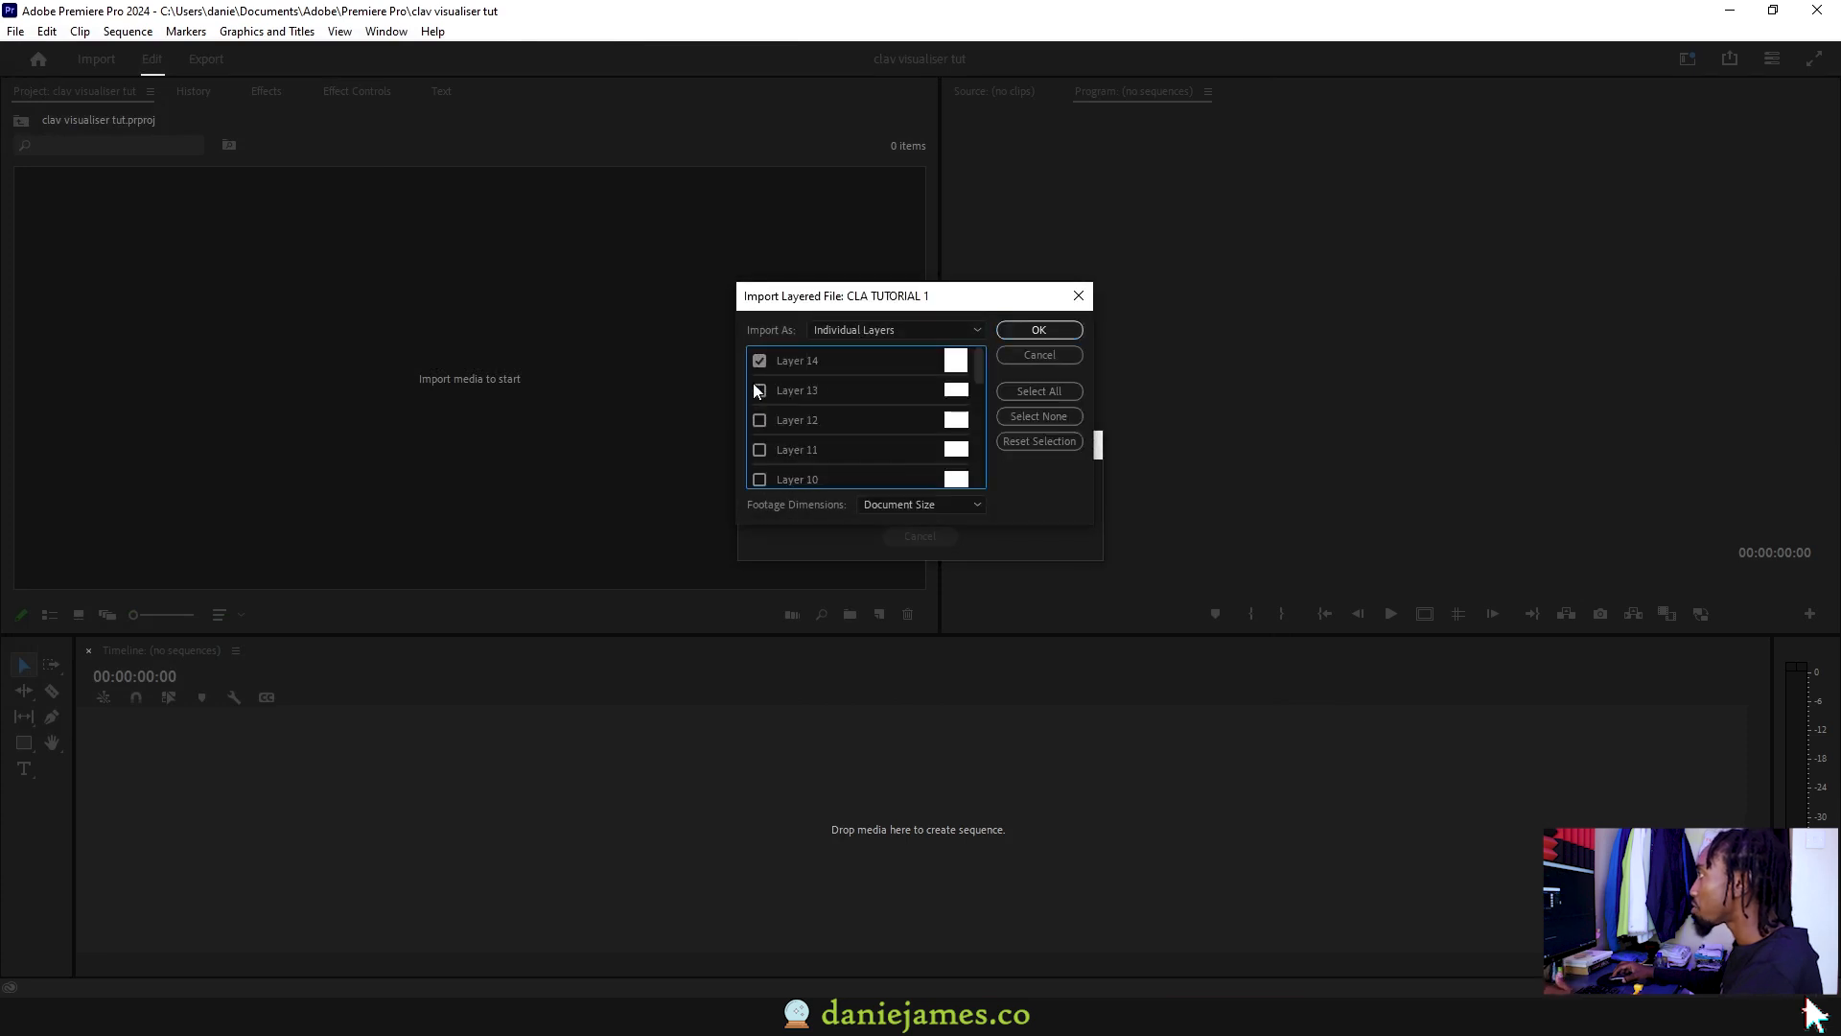
left_click(1038, 392)
scroll(866, 412, "down", 5)
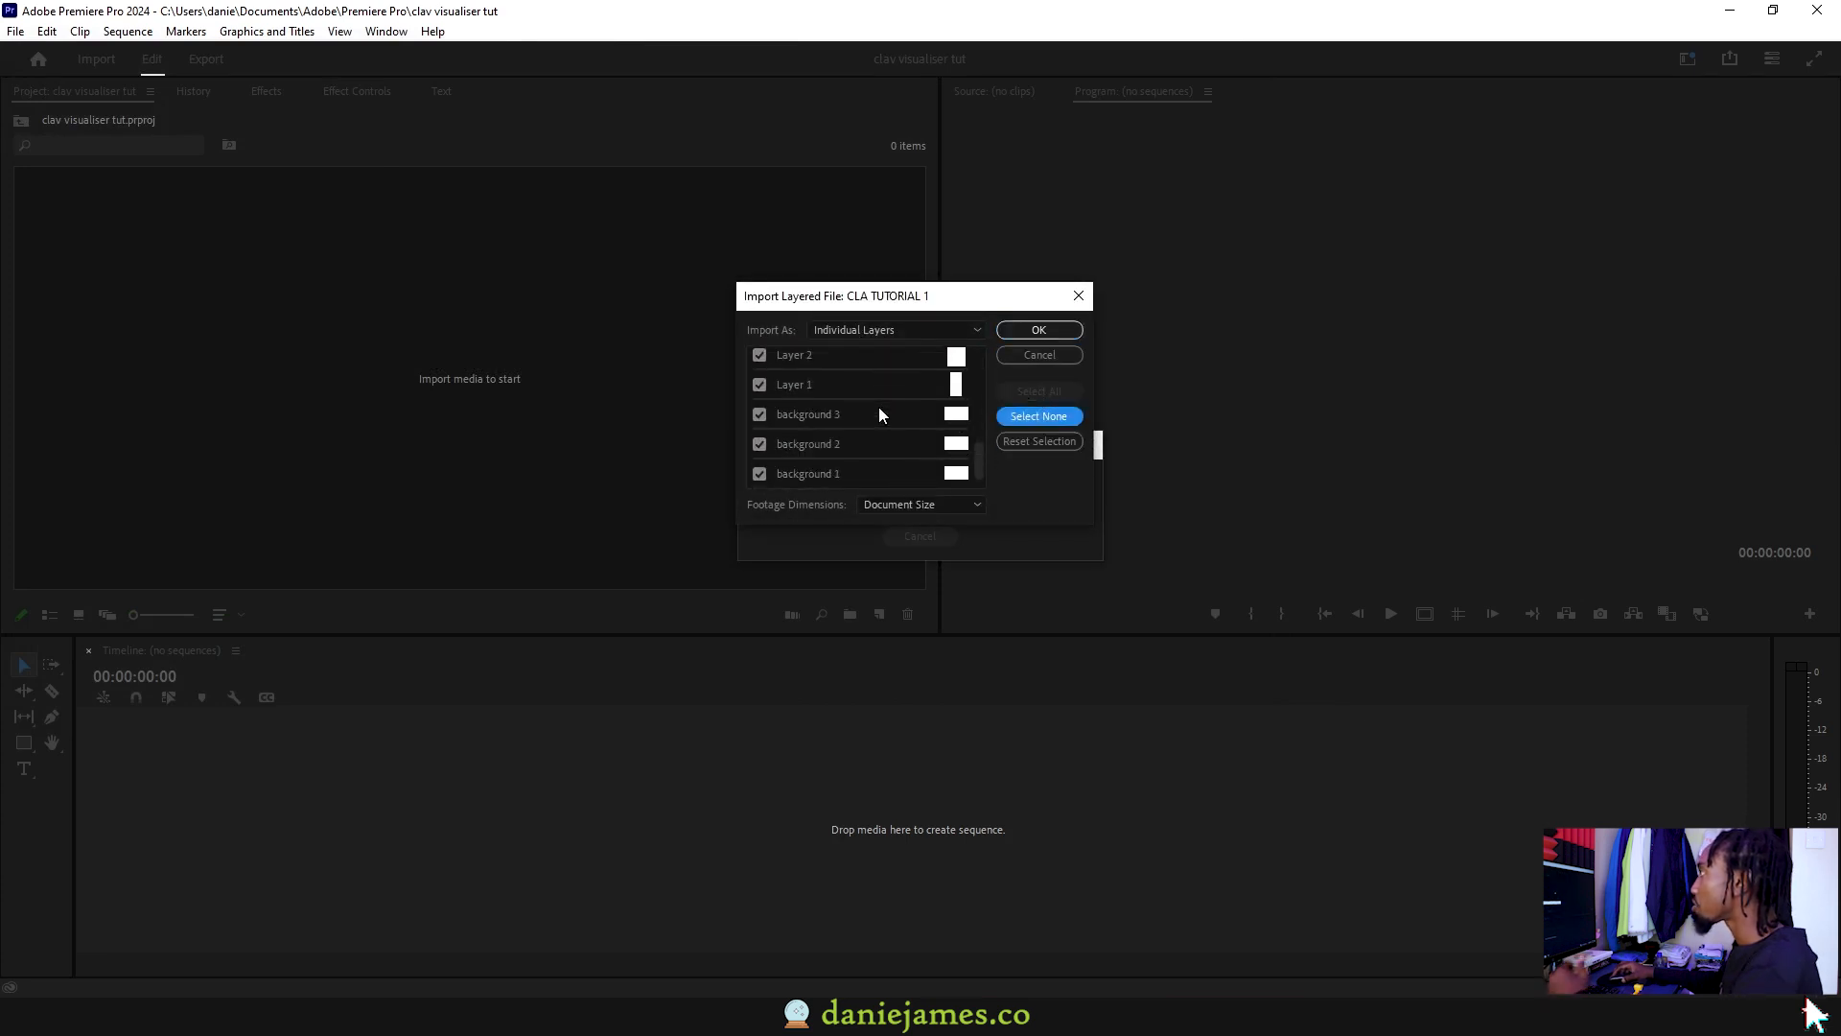
left_click(1017, 336)
Step: Import CLA TUTORIAL 2 as Individual Layers with all layers selected
left_click(854, 330)
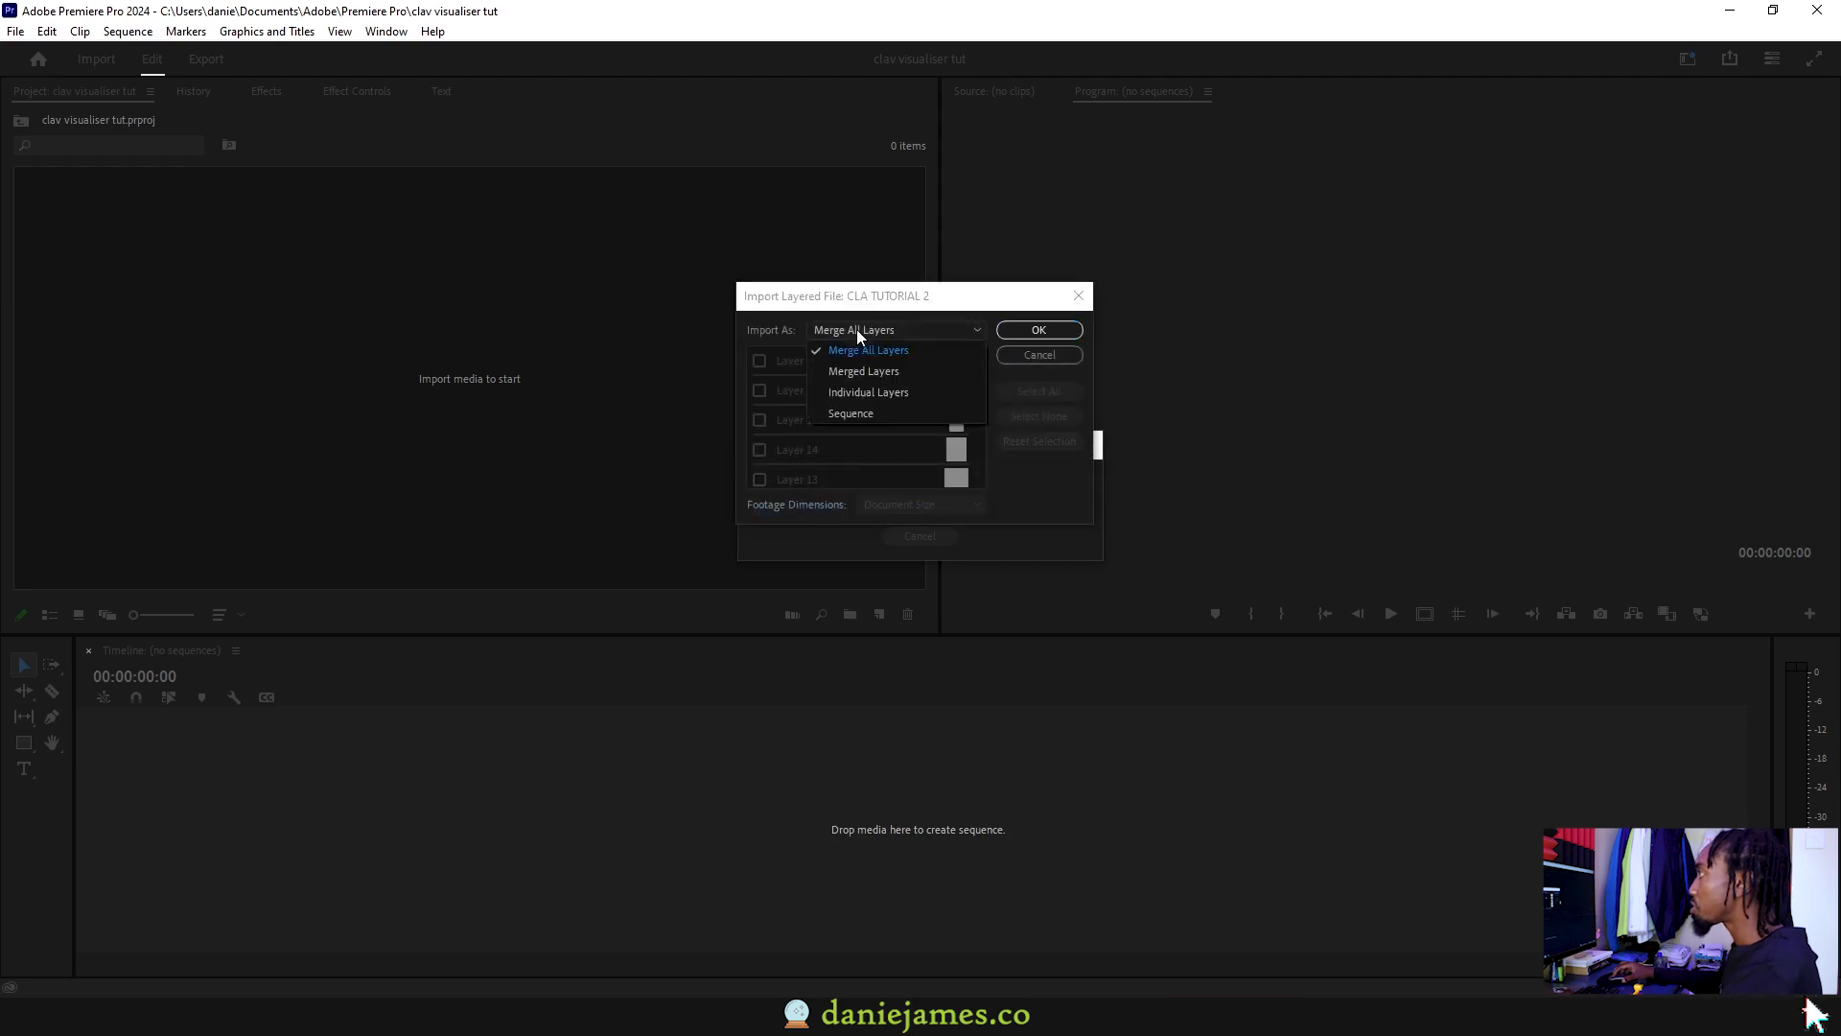
left_click(869, 391)
left_click(1026, 391)
left_click(1024, 332)
left_click(434, 362)
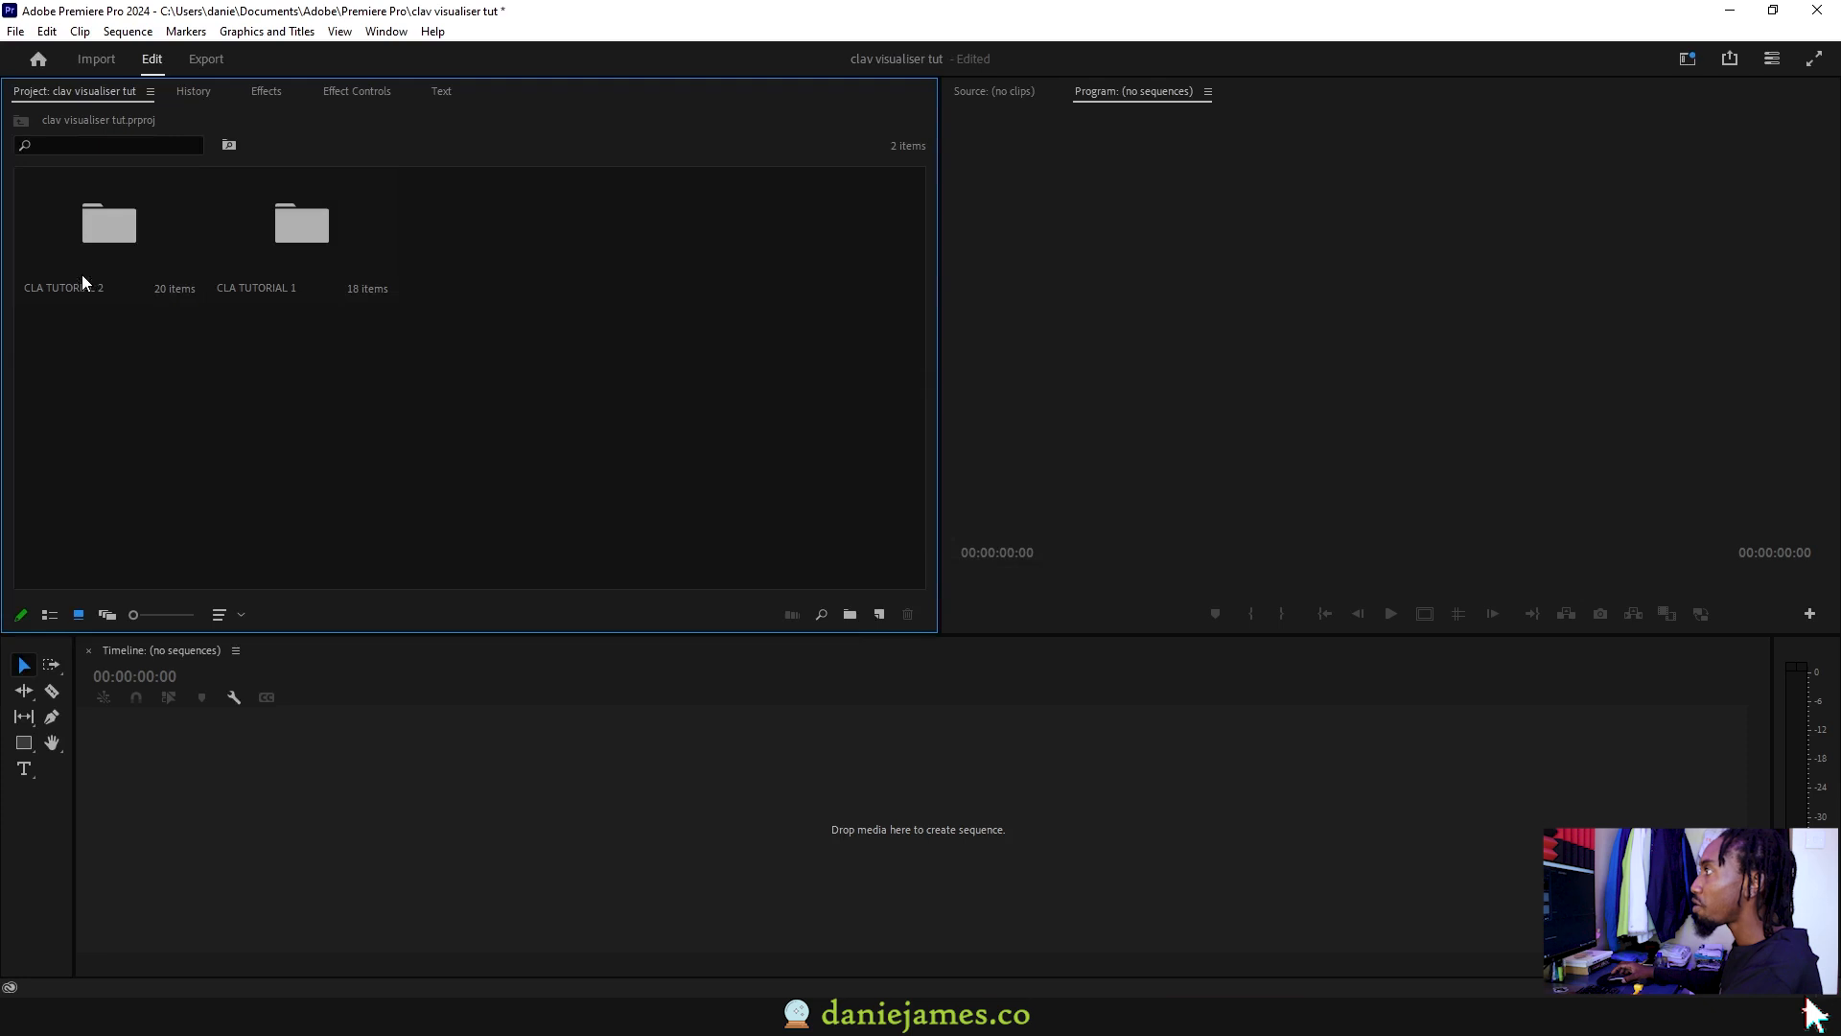
Step: Open the CLA TUTORIAL 1 bin, abandoning a manual new-sequence setup
double_click(82, 275)
scroll(387, 428, "down", 2)
left_click(21, 121)
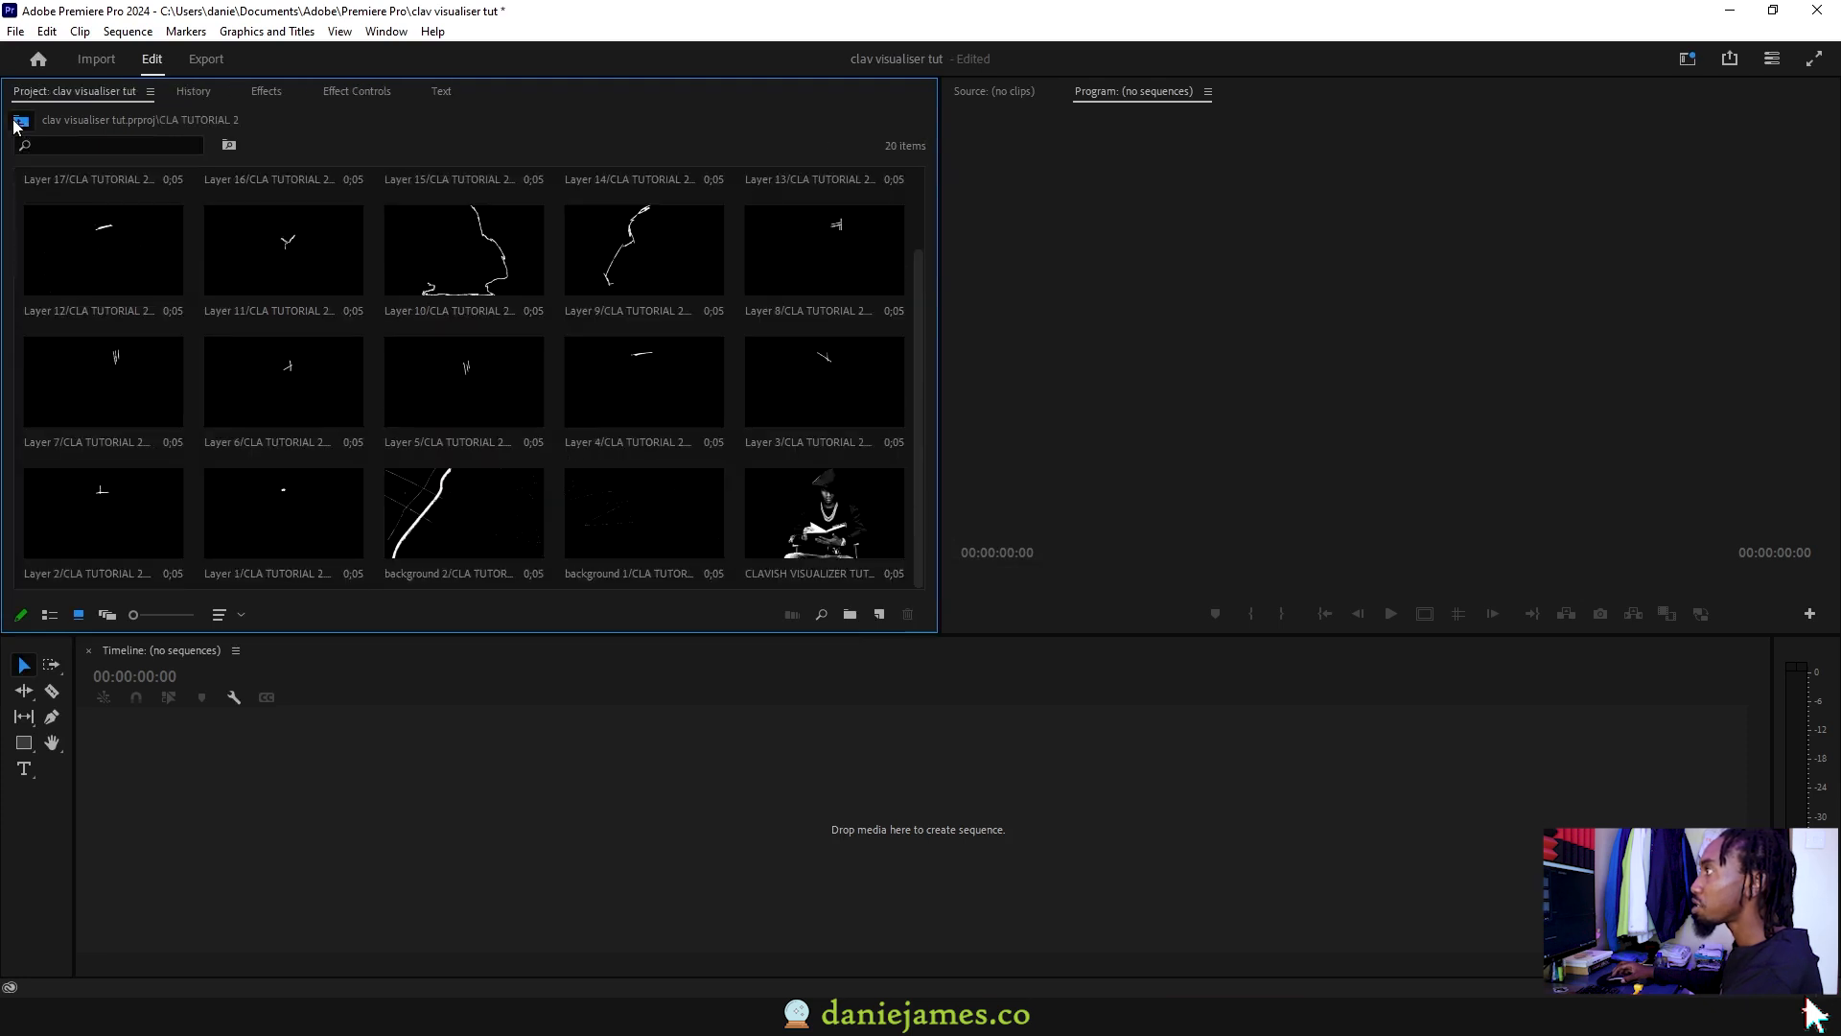
double_click(491, 365)
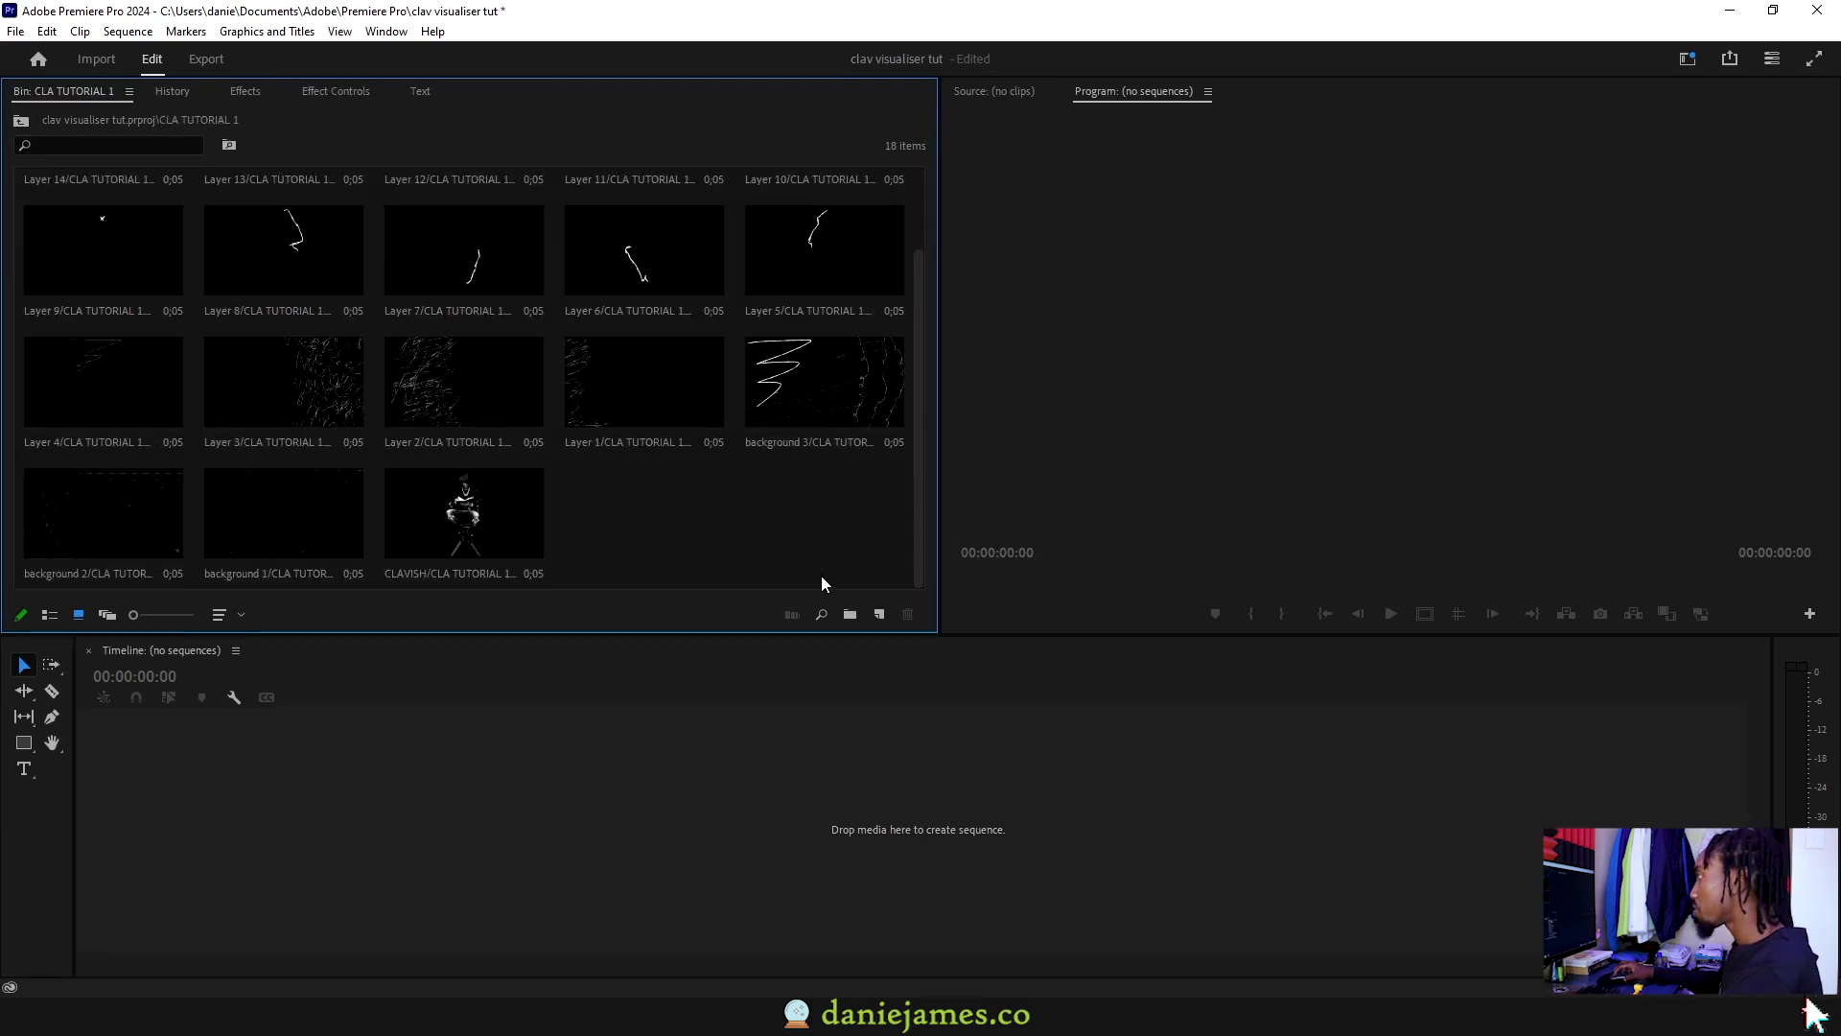
left_click(879, 614)
left_click(937, 646)
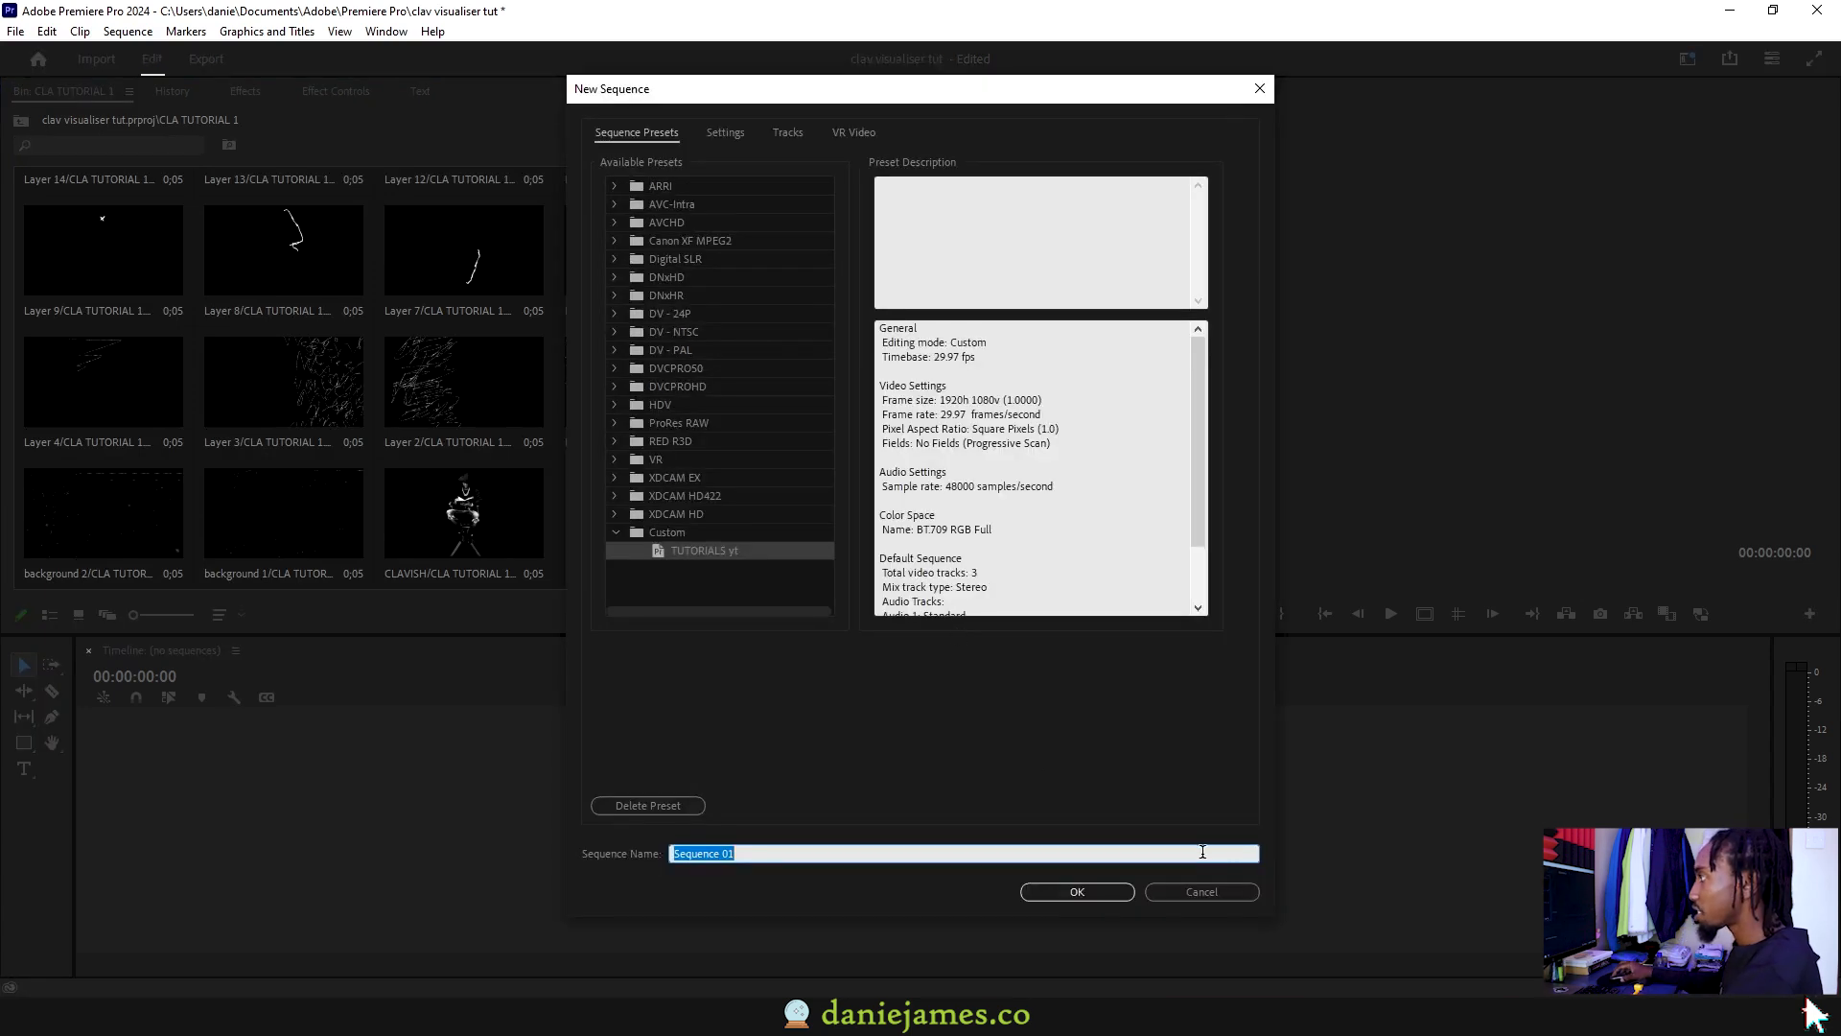
left_click(1210, 892)
Step: Make a sequence from the CLAVISH clip, lock track V1 and play it
left_click(463, 513)
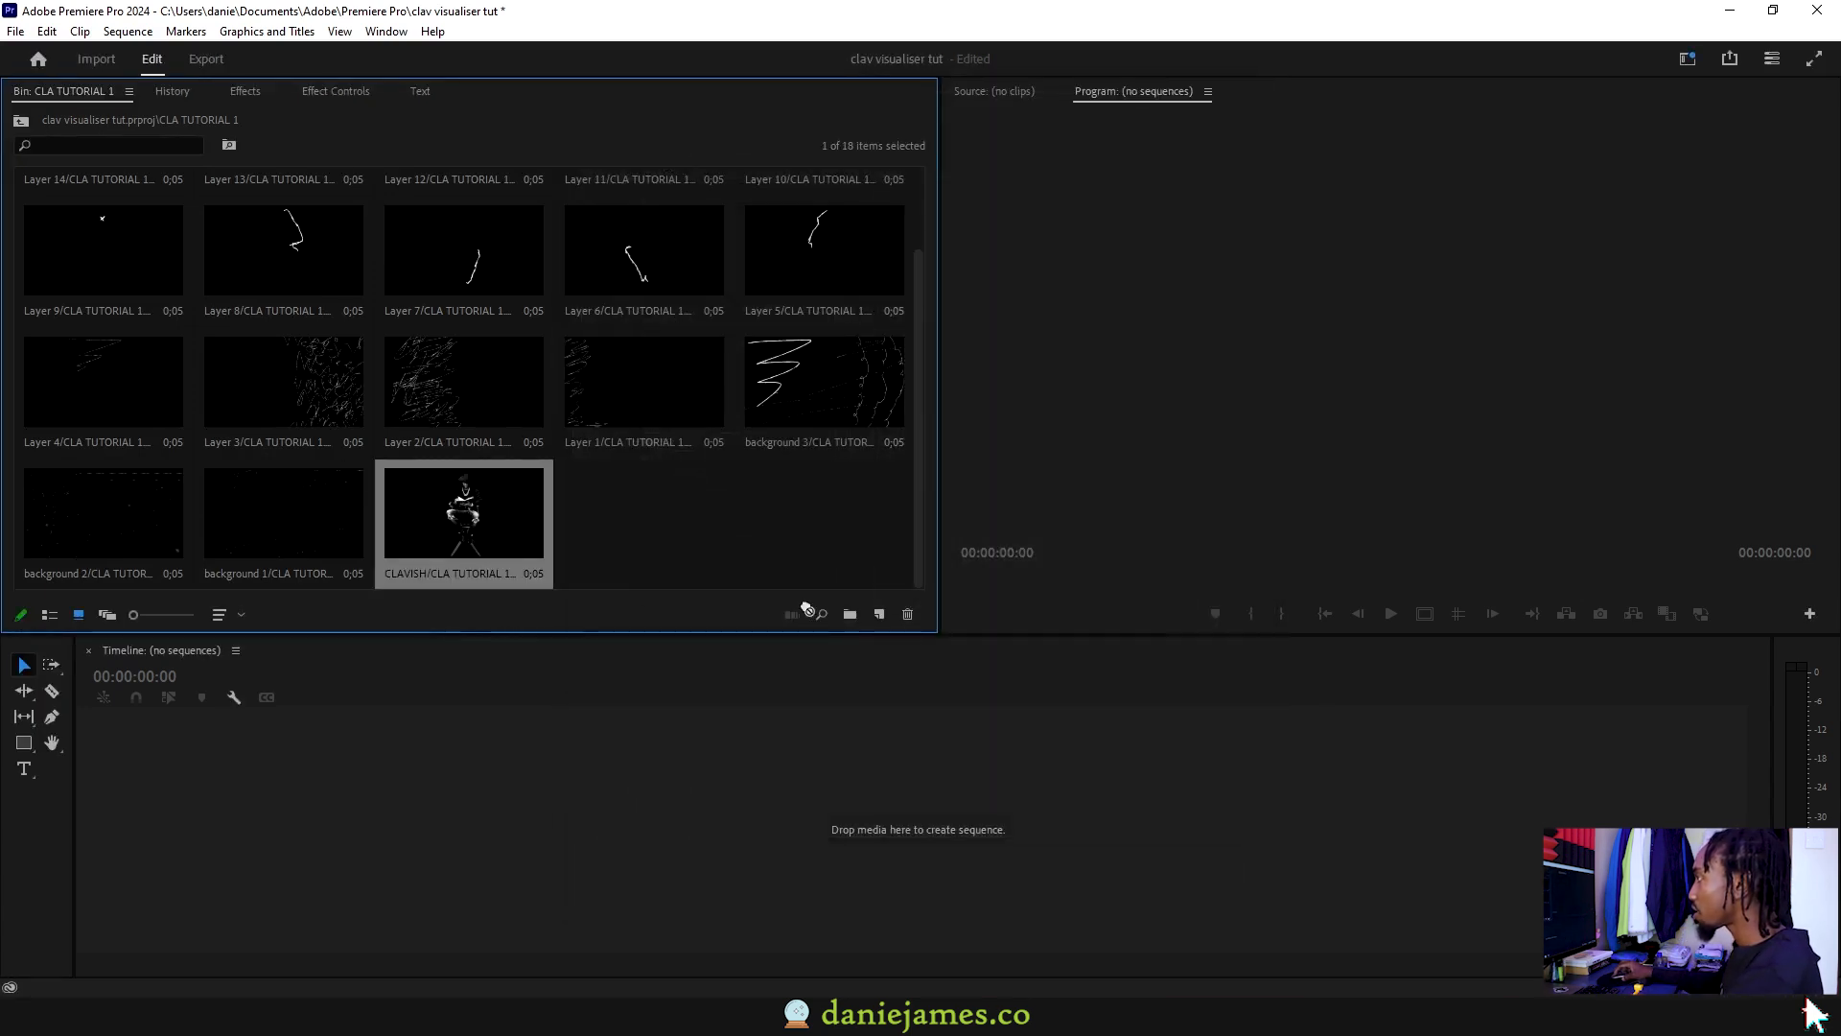
left_click_drag(886, 618, 886, 618)
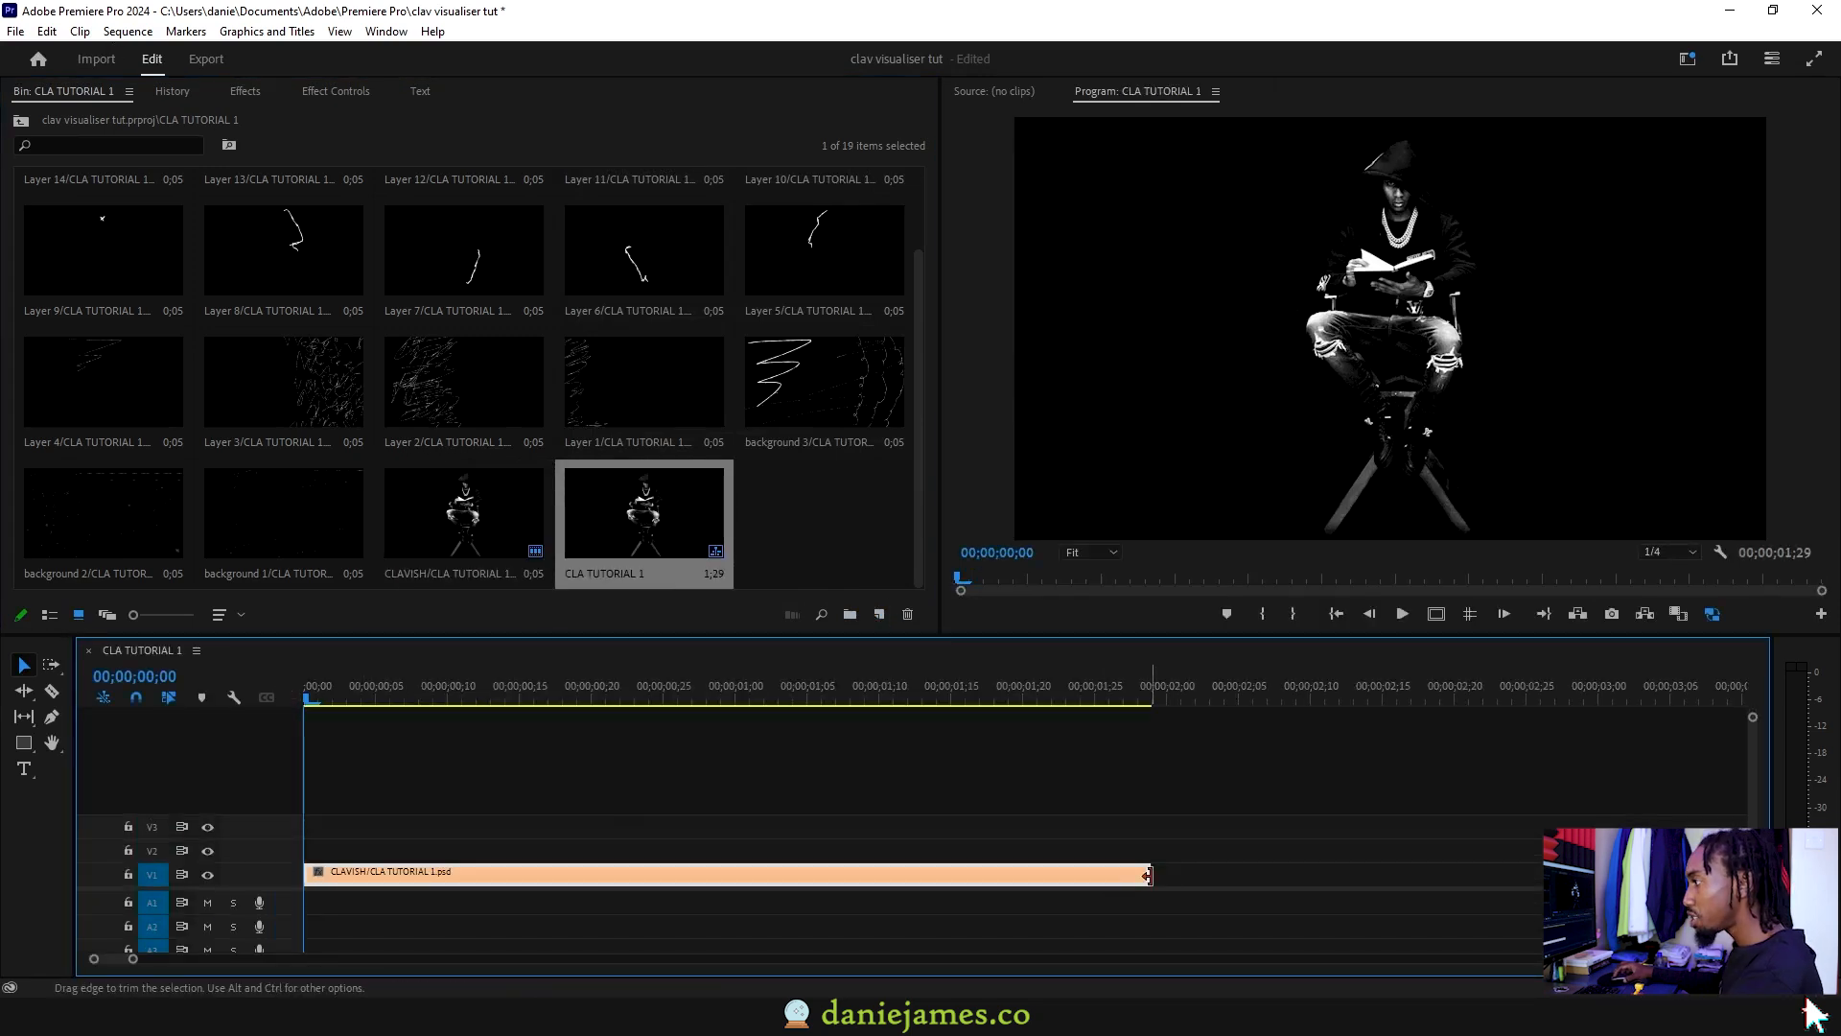
left_click(129, 875)
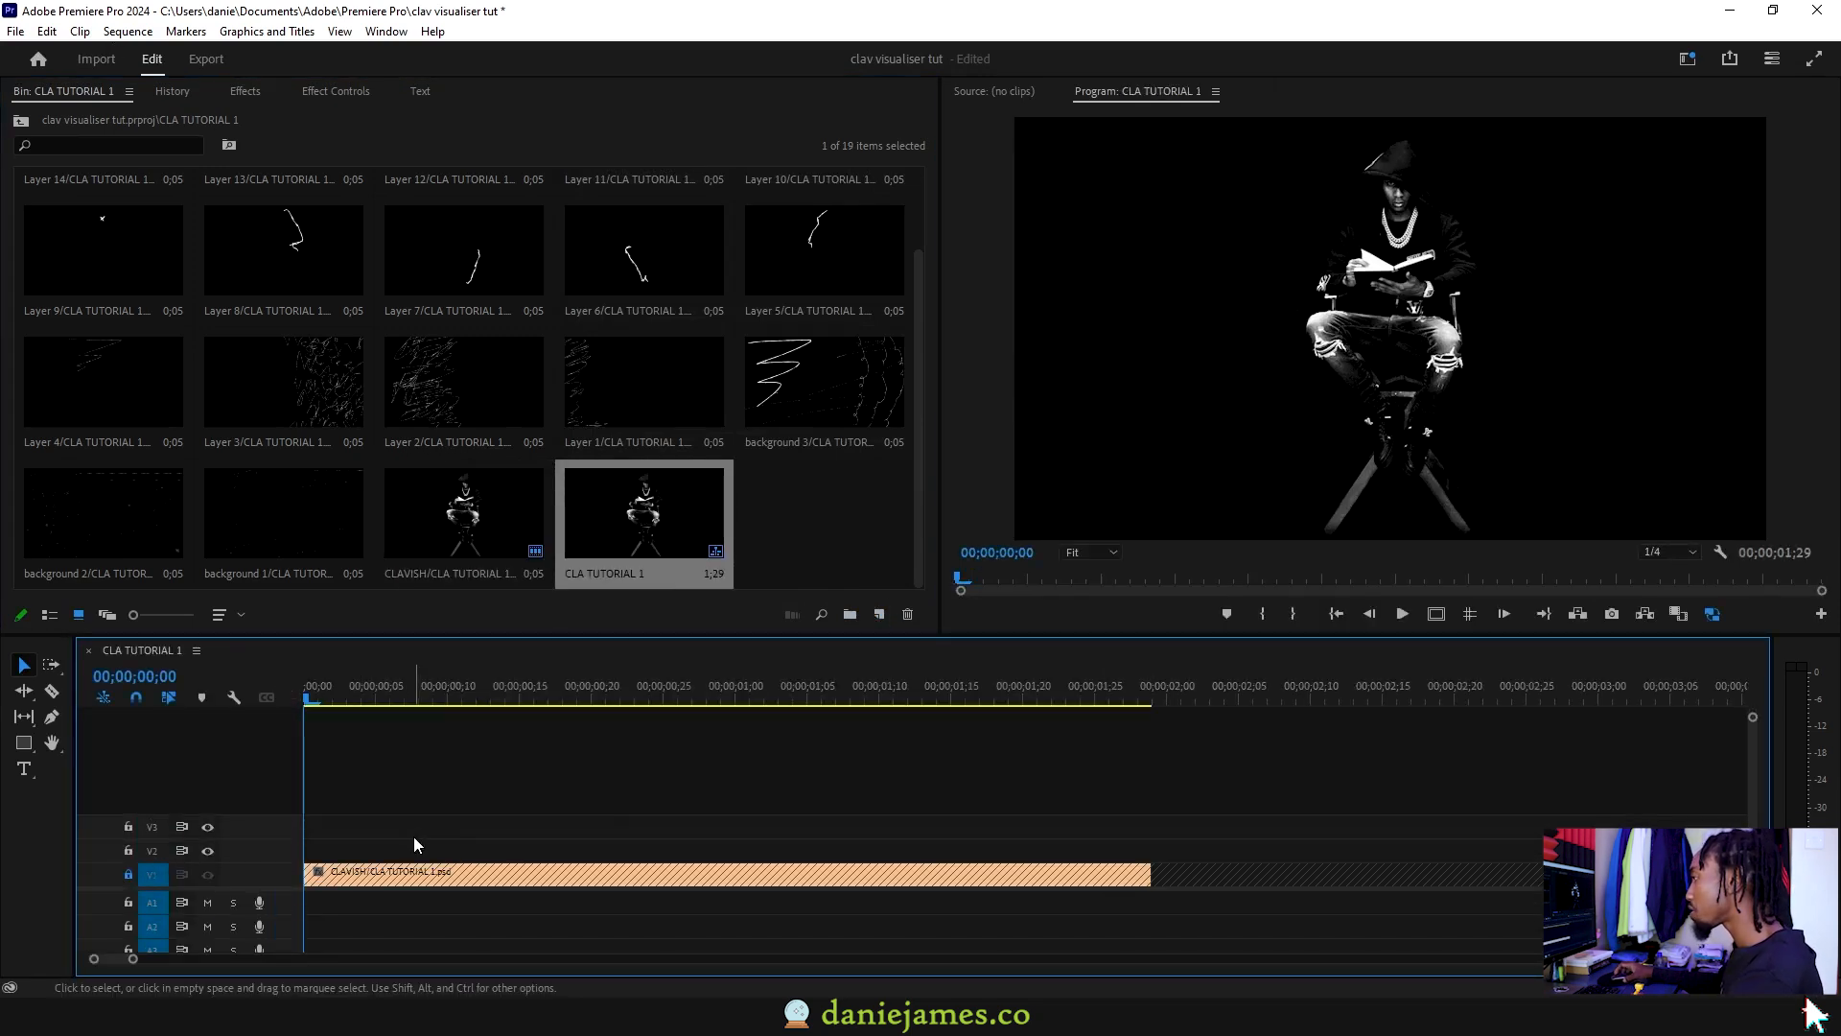
scroll(410, 842, "up", 1)
scroll(567, 806, "up", 1)
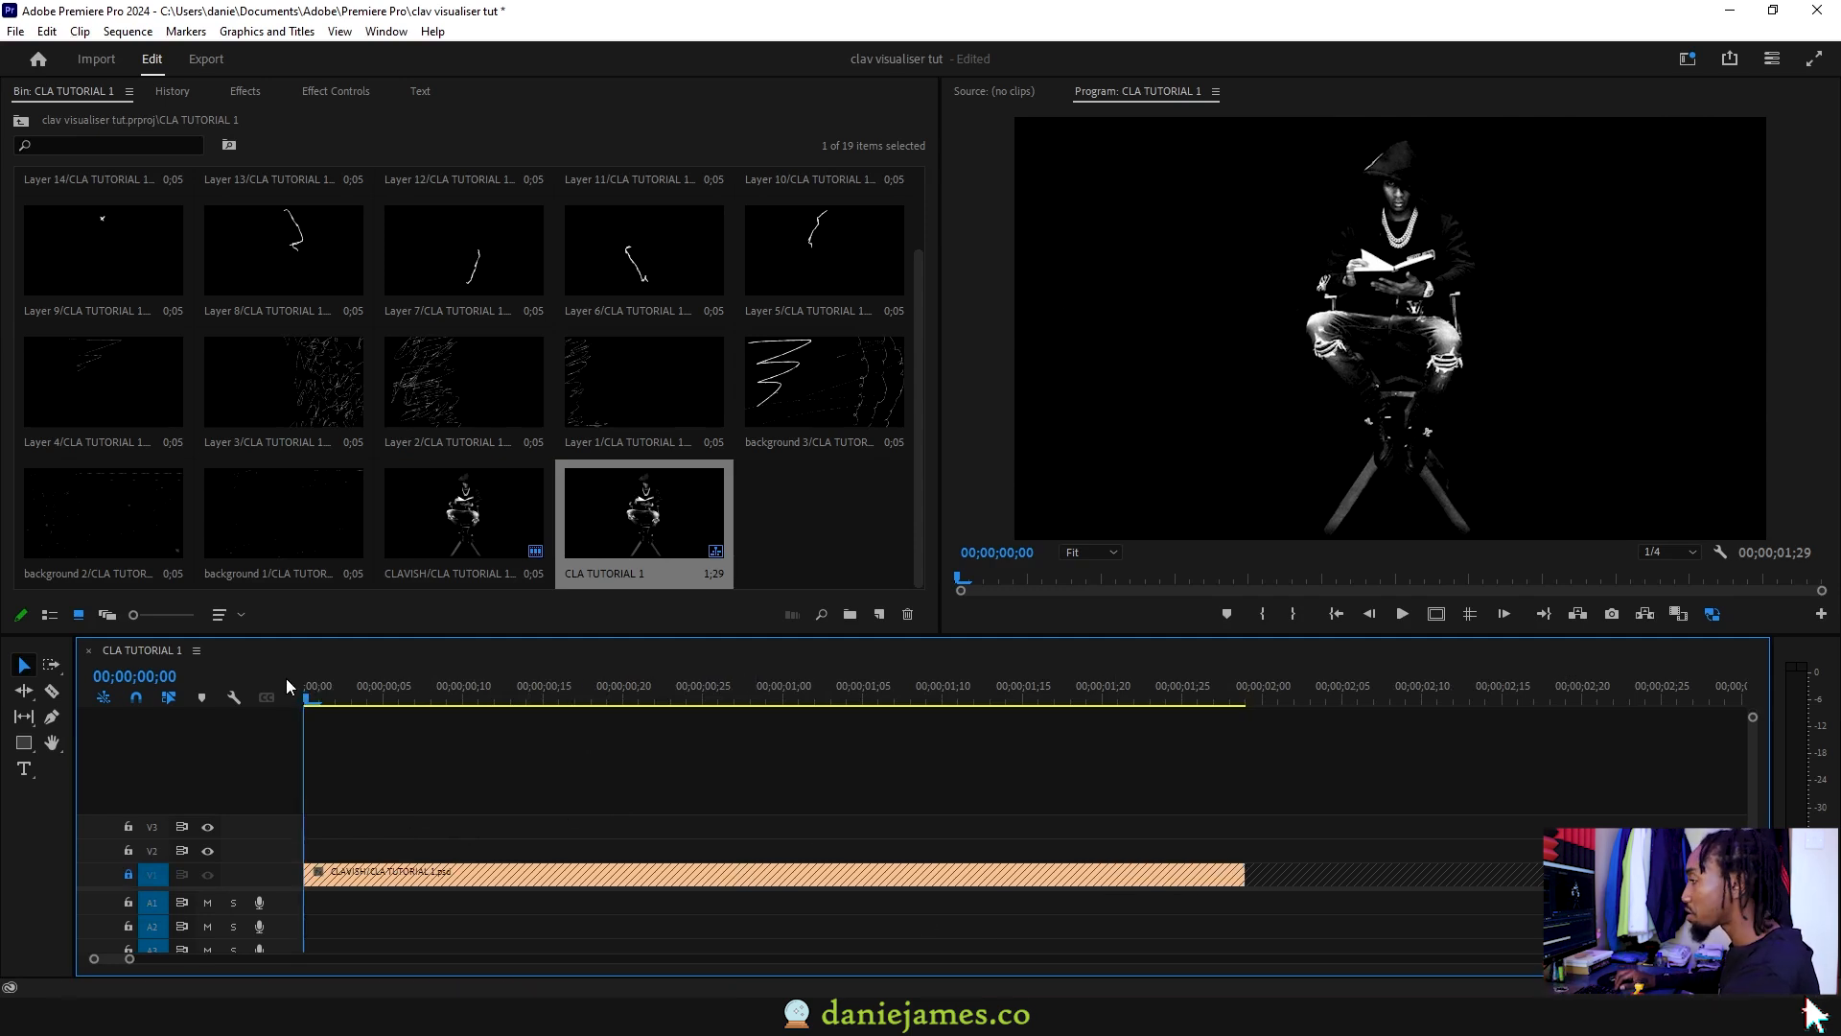
key("space")
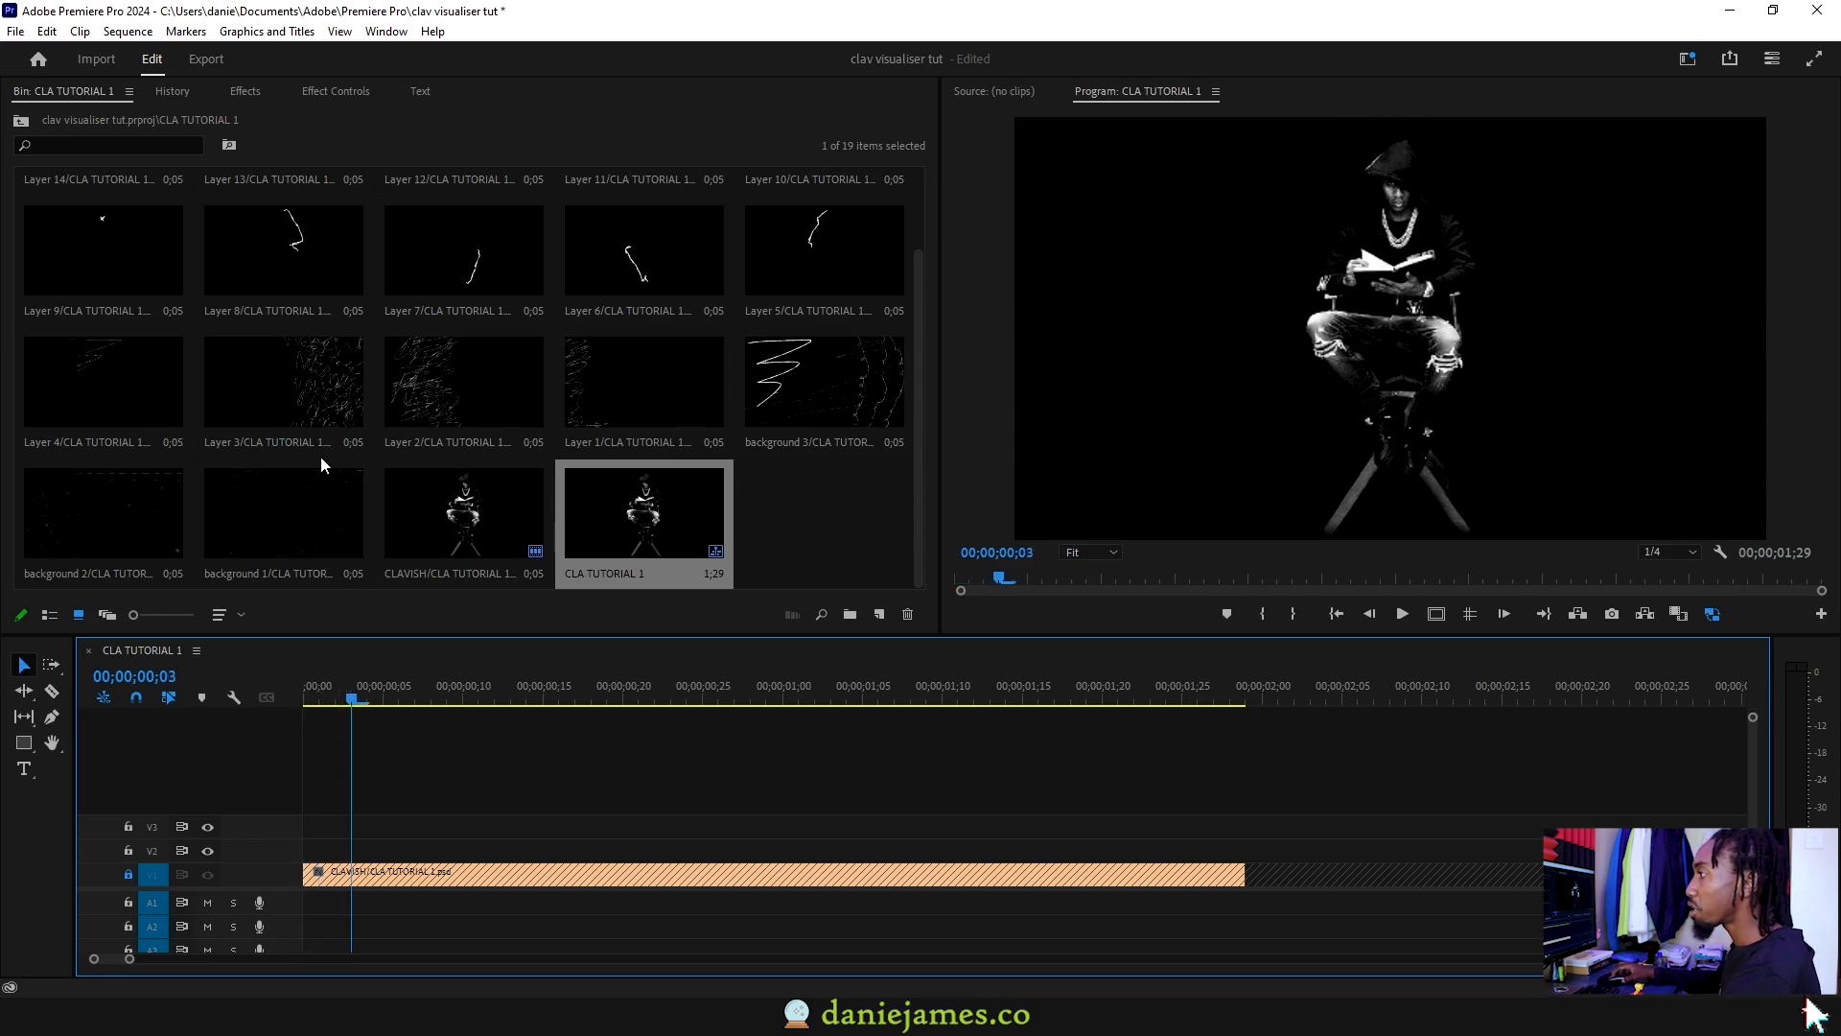
Step: Place background 1 on V2 and label the CLAVISH clip Iris, keeping V1 locked
left_click_drag(251, 507, 369, 848)
left_click(128, 874)
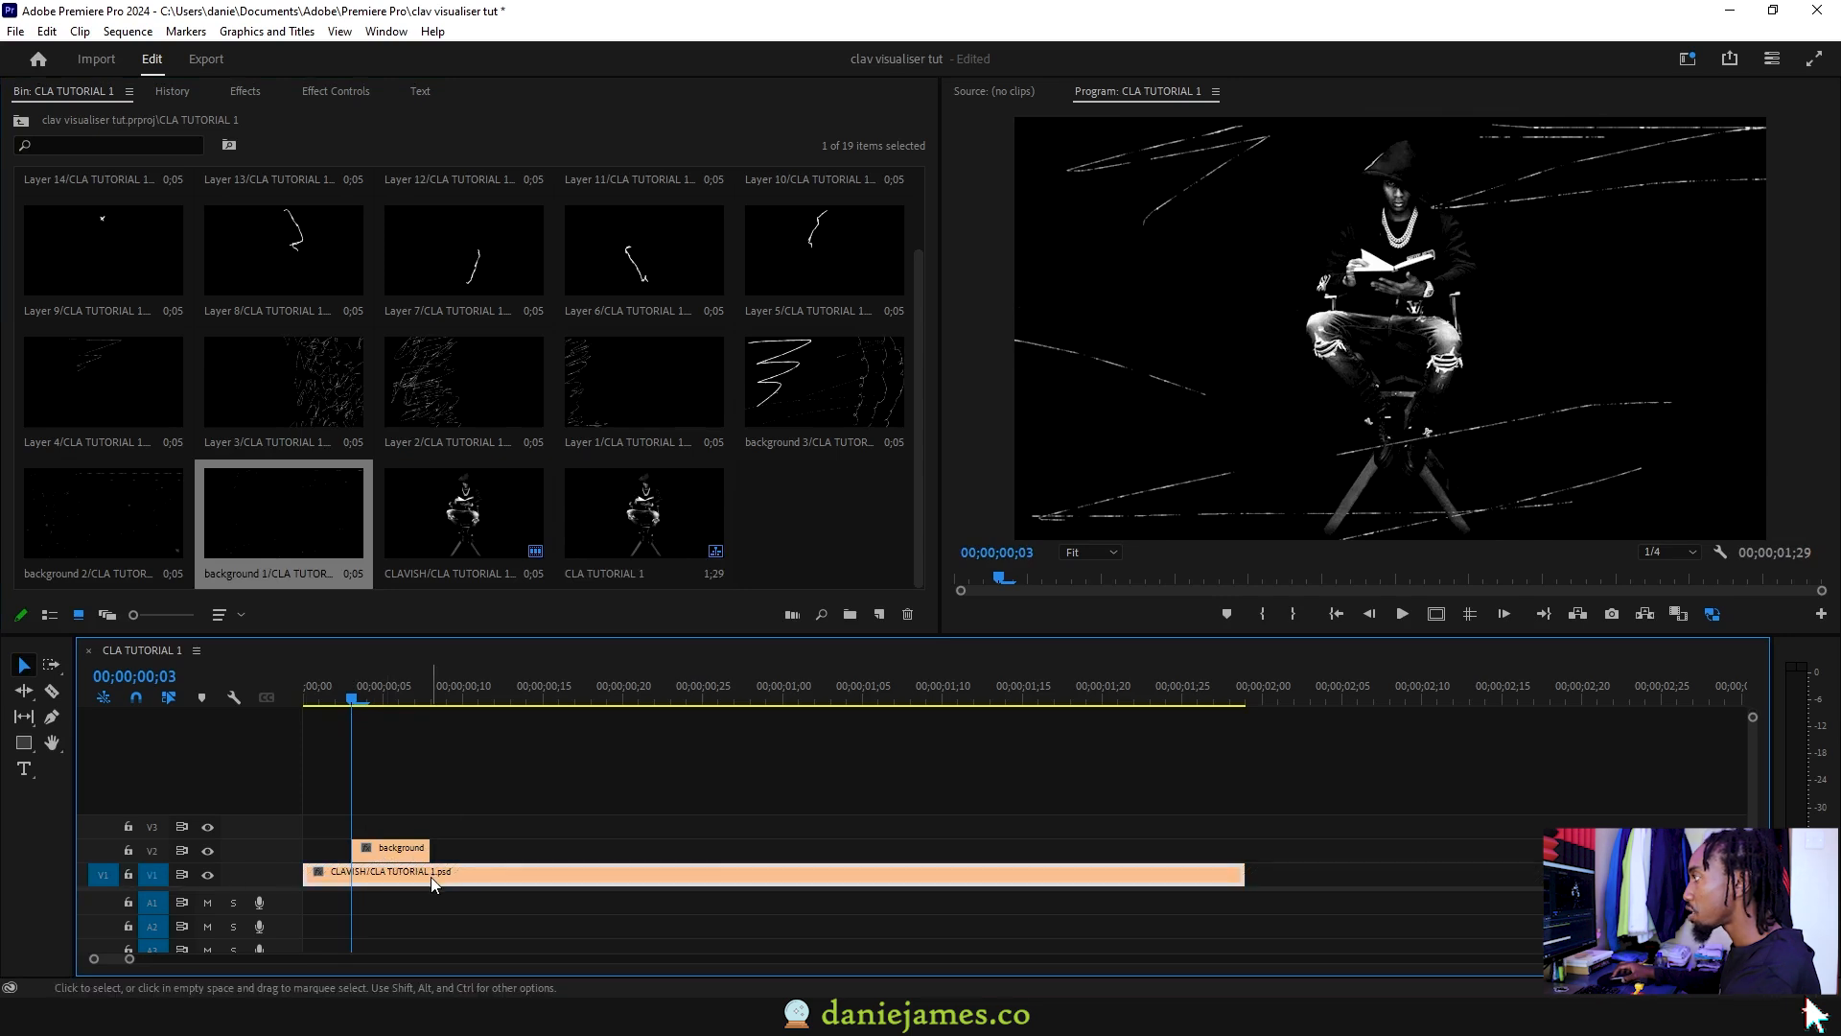
right_click(432, 879)
mouse_move(576, 590)
left_click(793, 641)
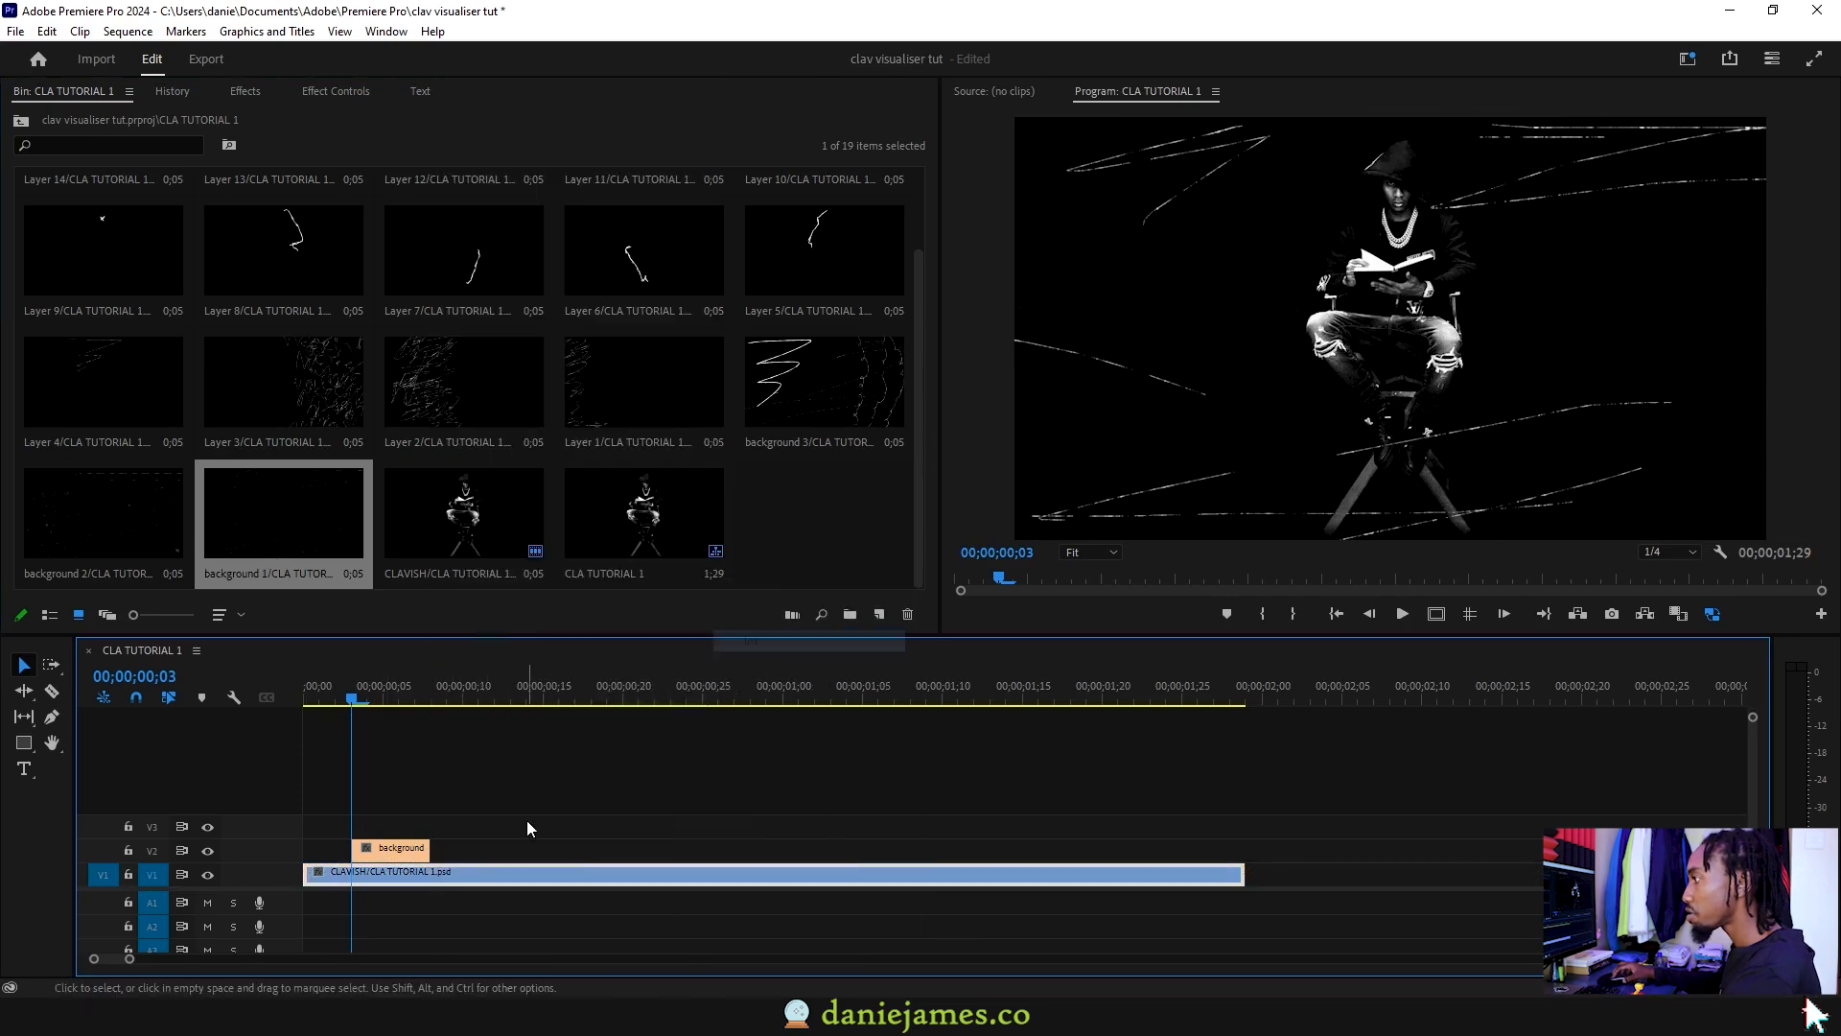
left_click(127, 874)
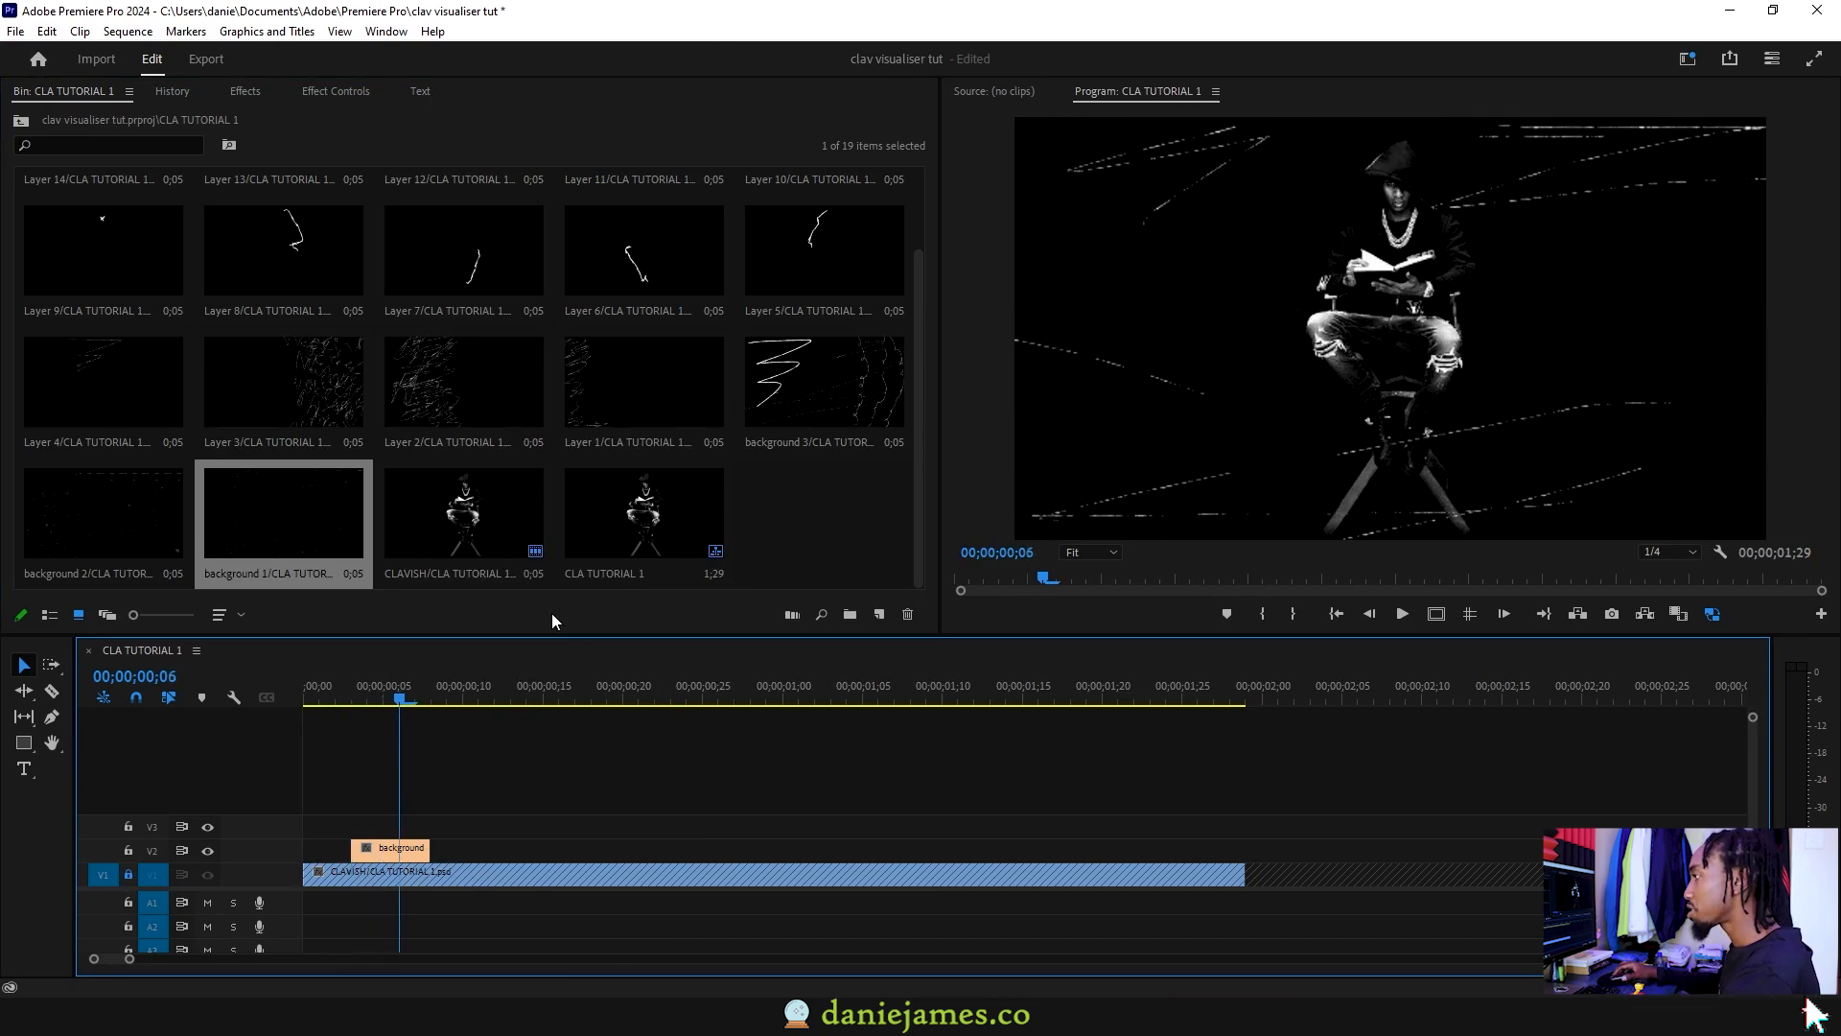
Step: Lengthen background 1 and stagger Layer 3 above Layer 2
left_click_drag(427, 847, 827, 846)
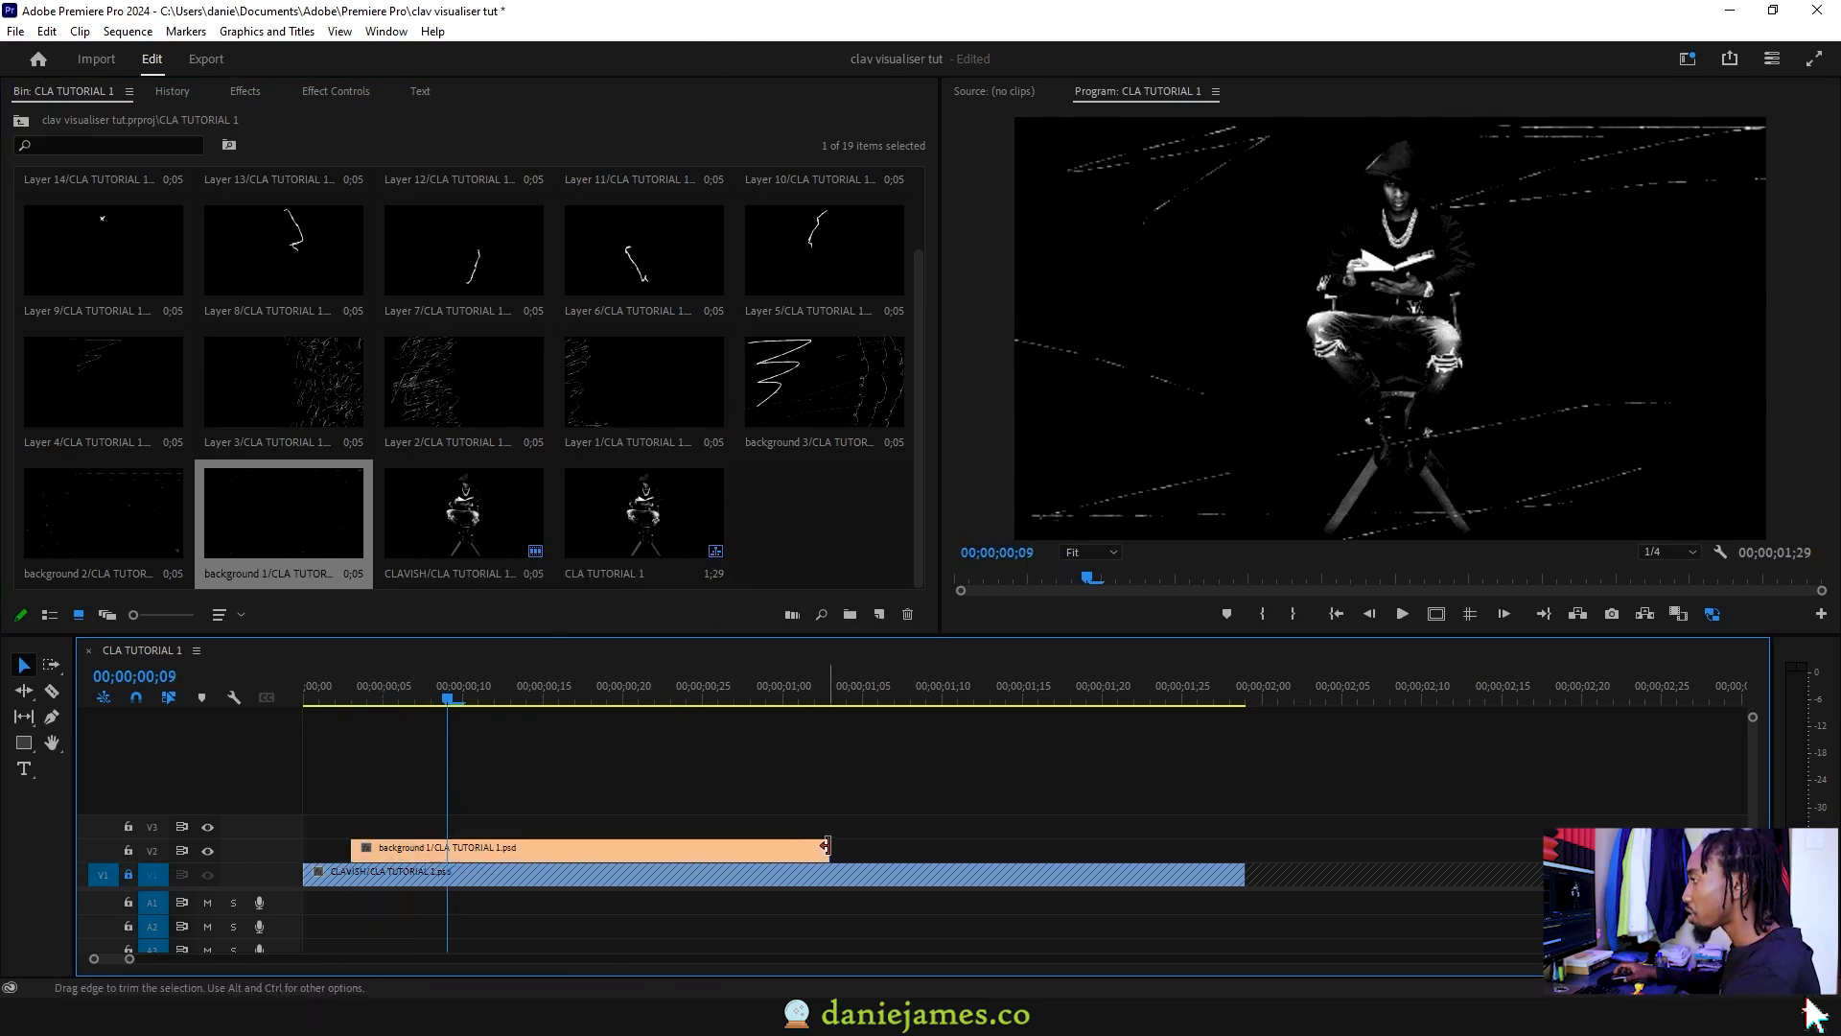
key("minus")
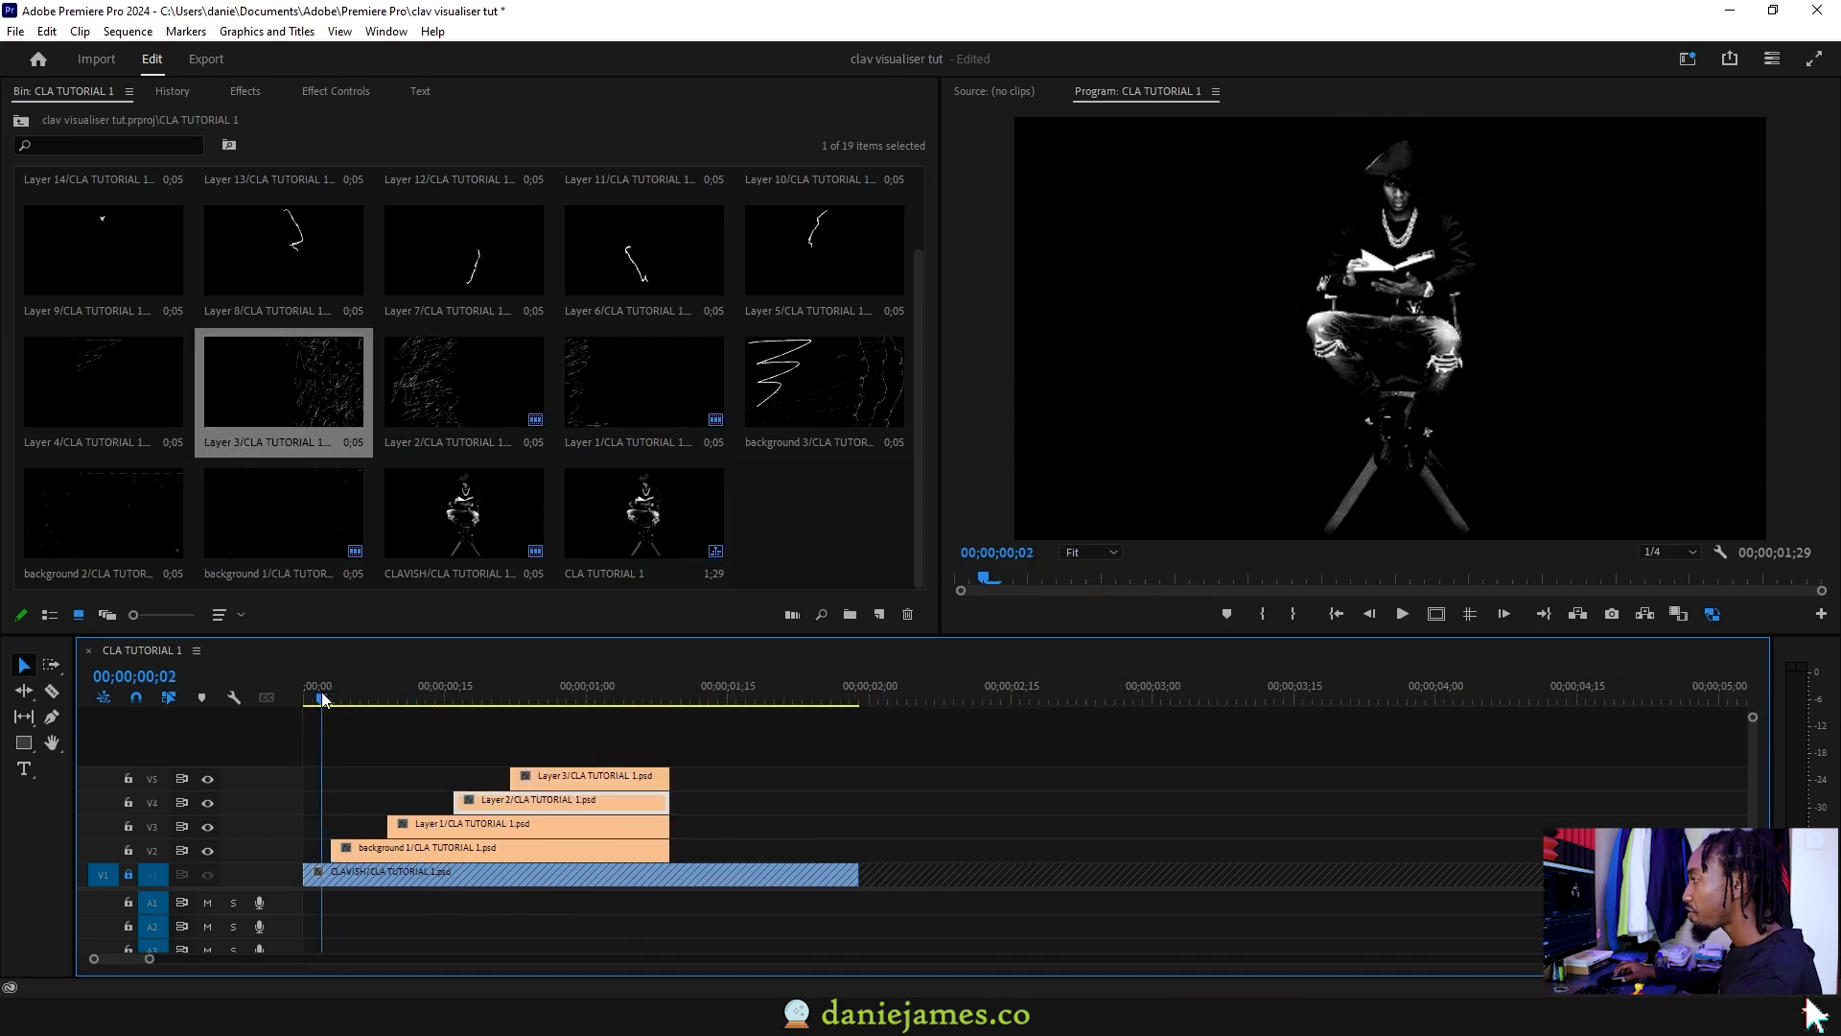
left_click_drag(316, 693, 274, 693)
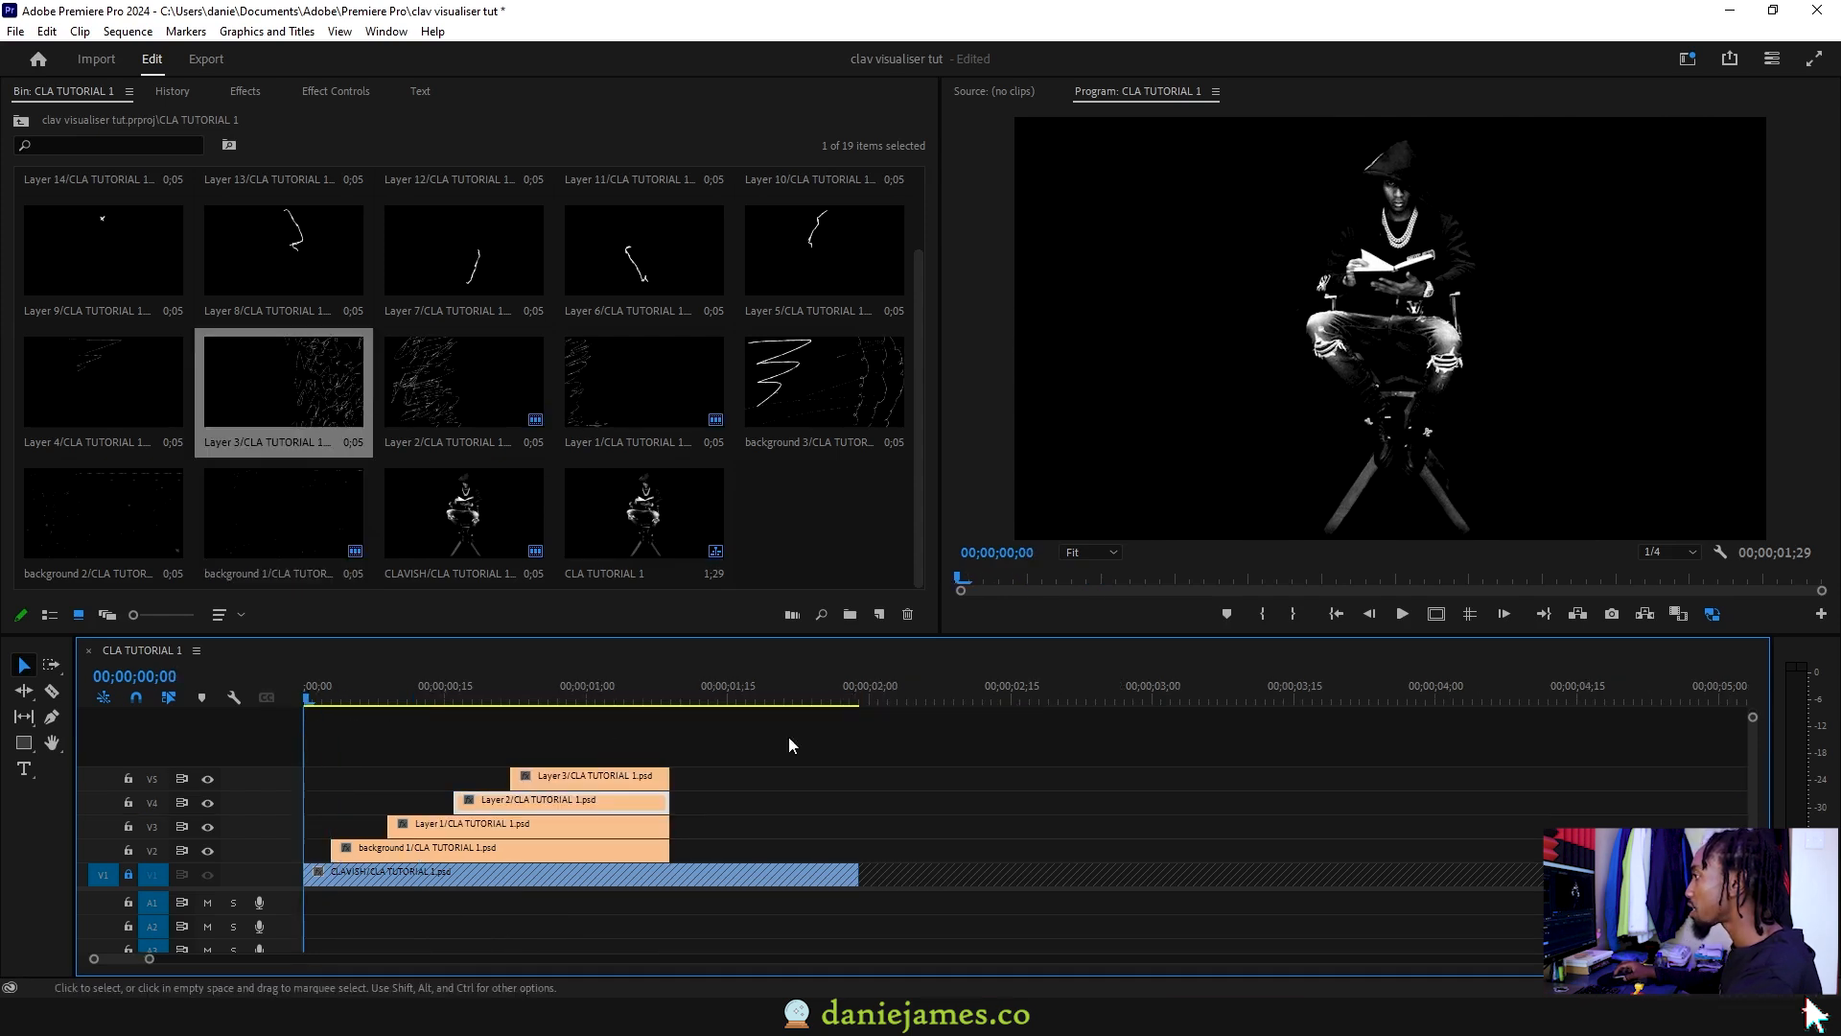
Step: Trim the V2–V5 clips to end where the scribbles fill the frame, extending background 1
key("space")
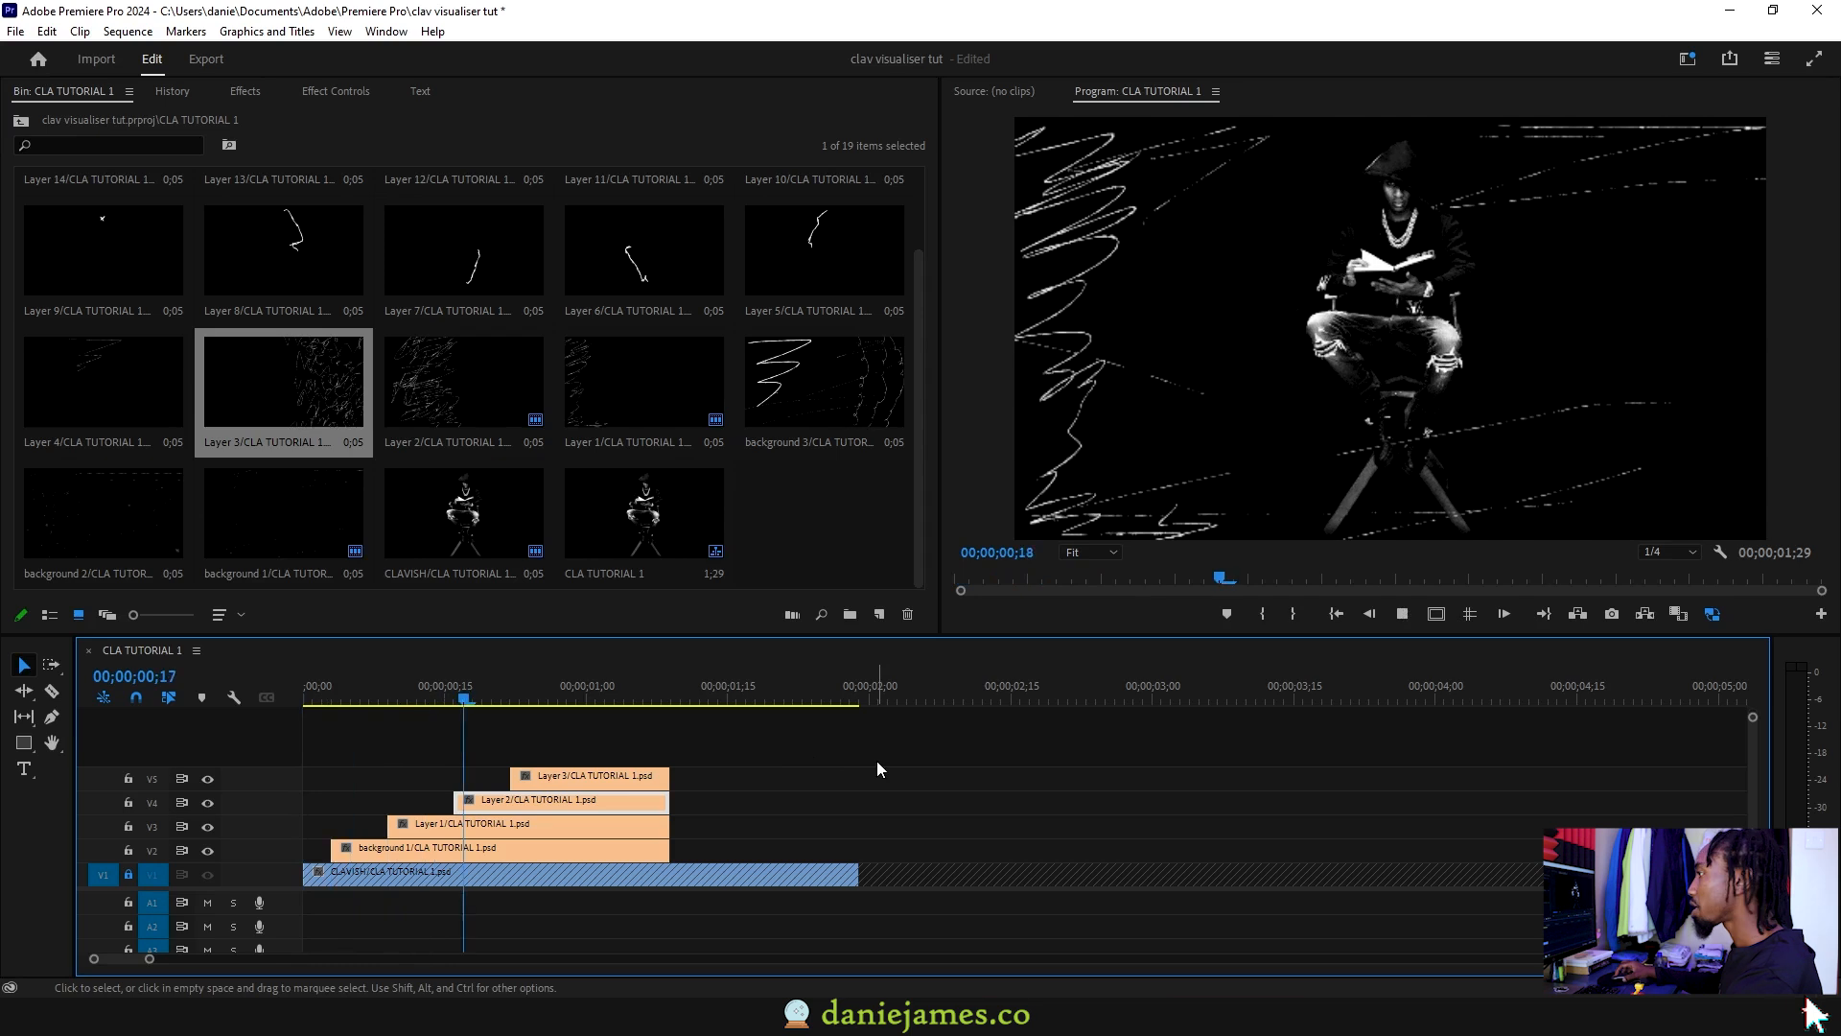
mouse_move(316, 695)
left_mouse_down()
mouse_move(537, 697)
mouse_move(523, 701)
left_mouse_up()
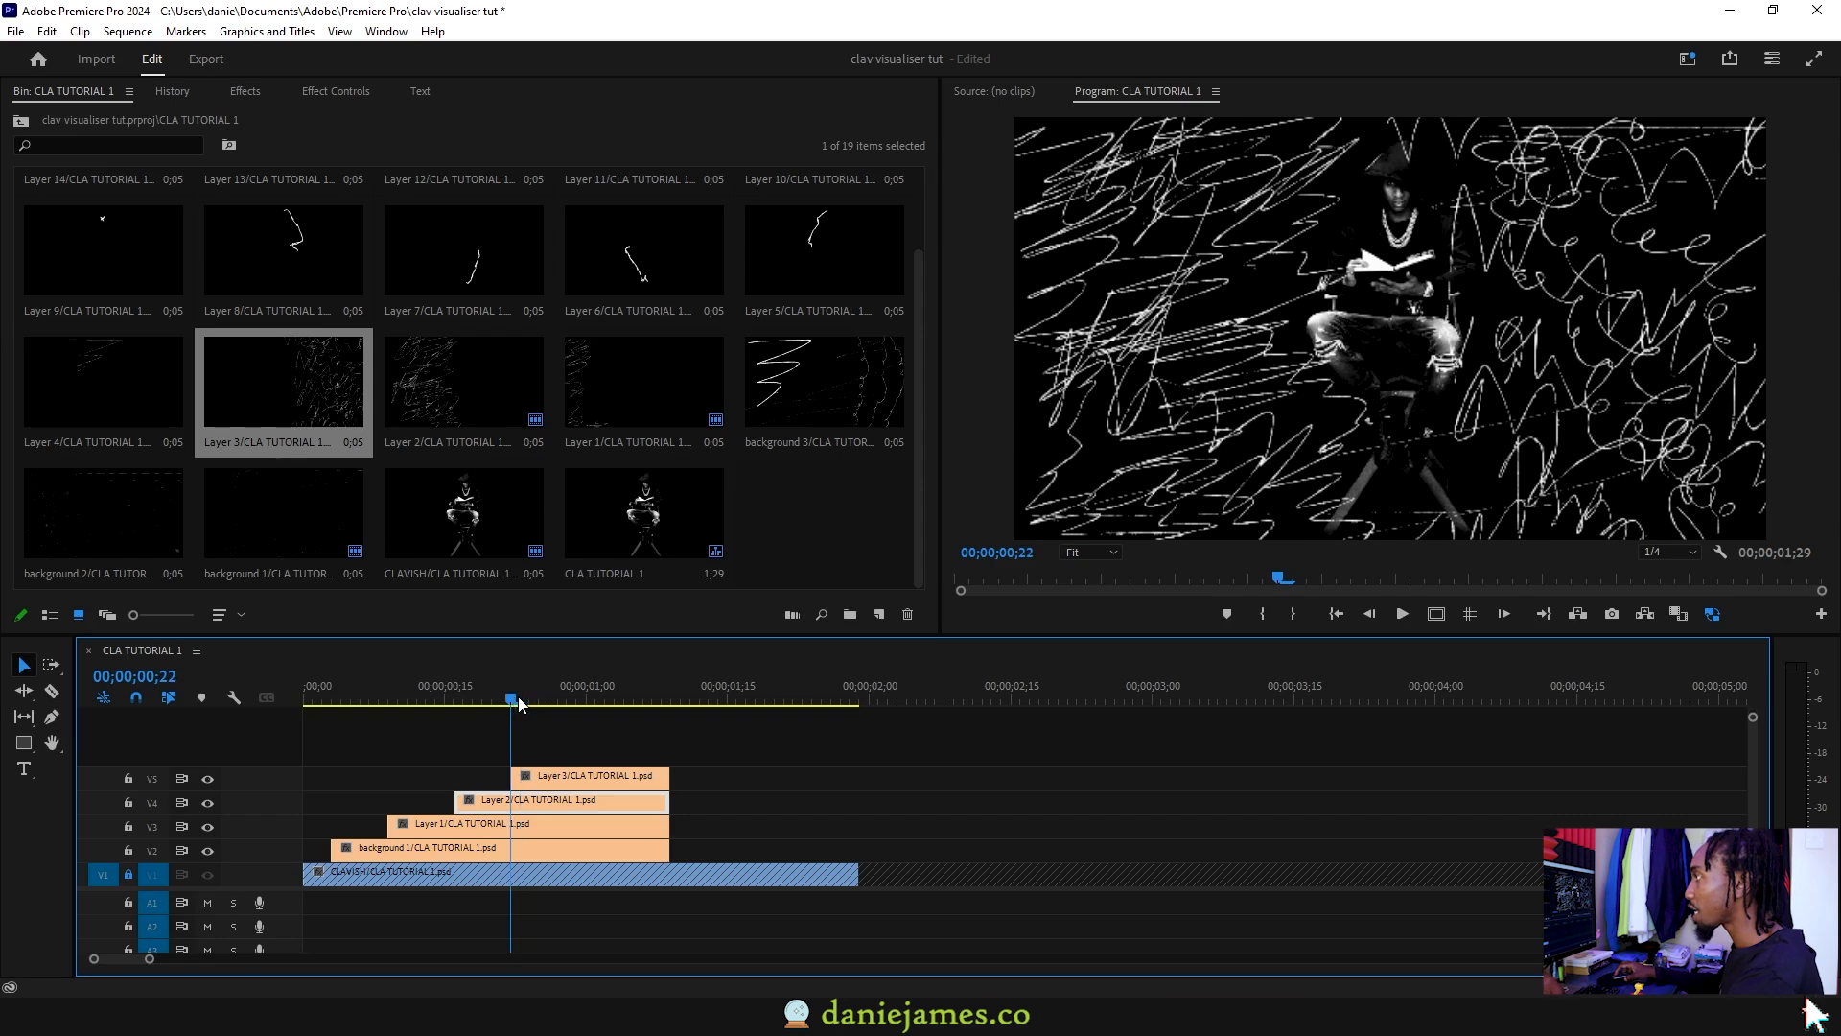
left_click(541, 775)
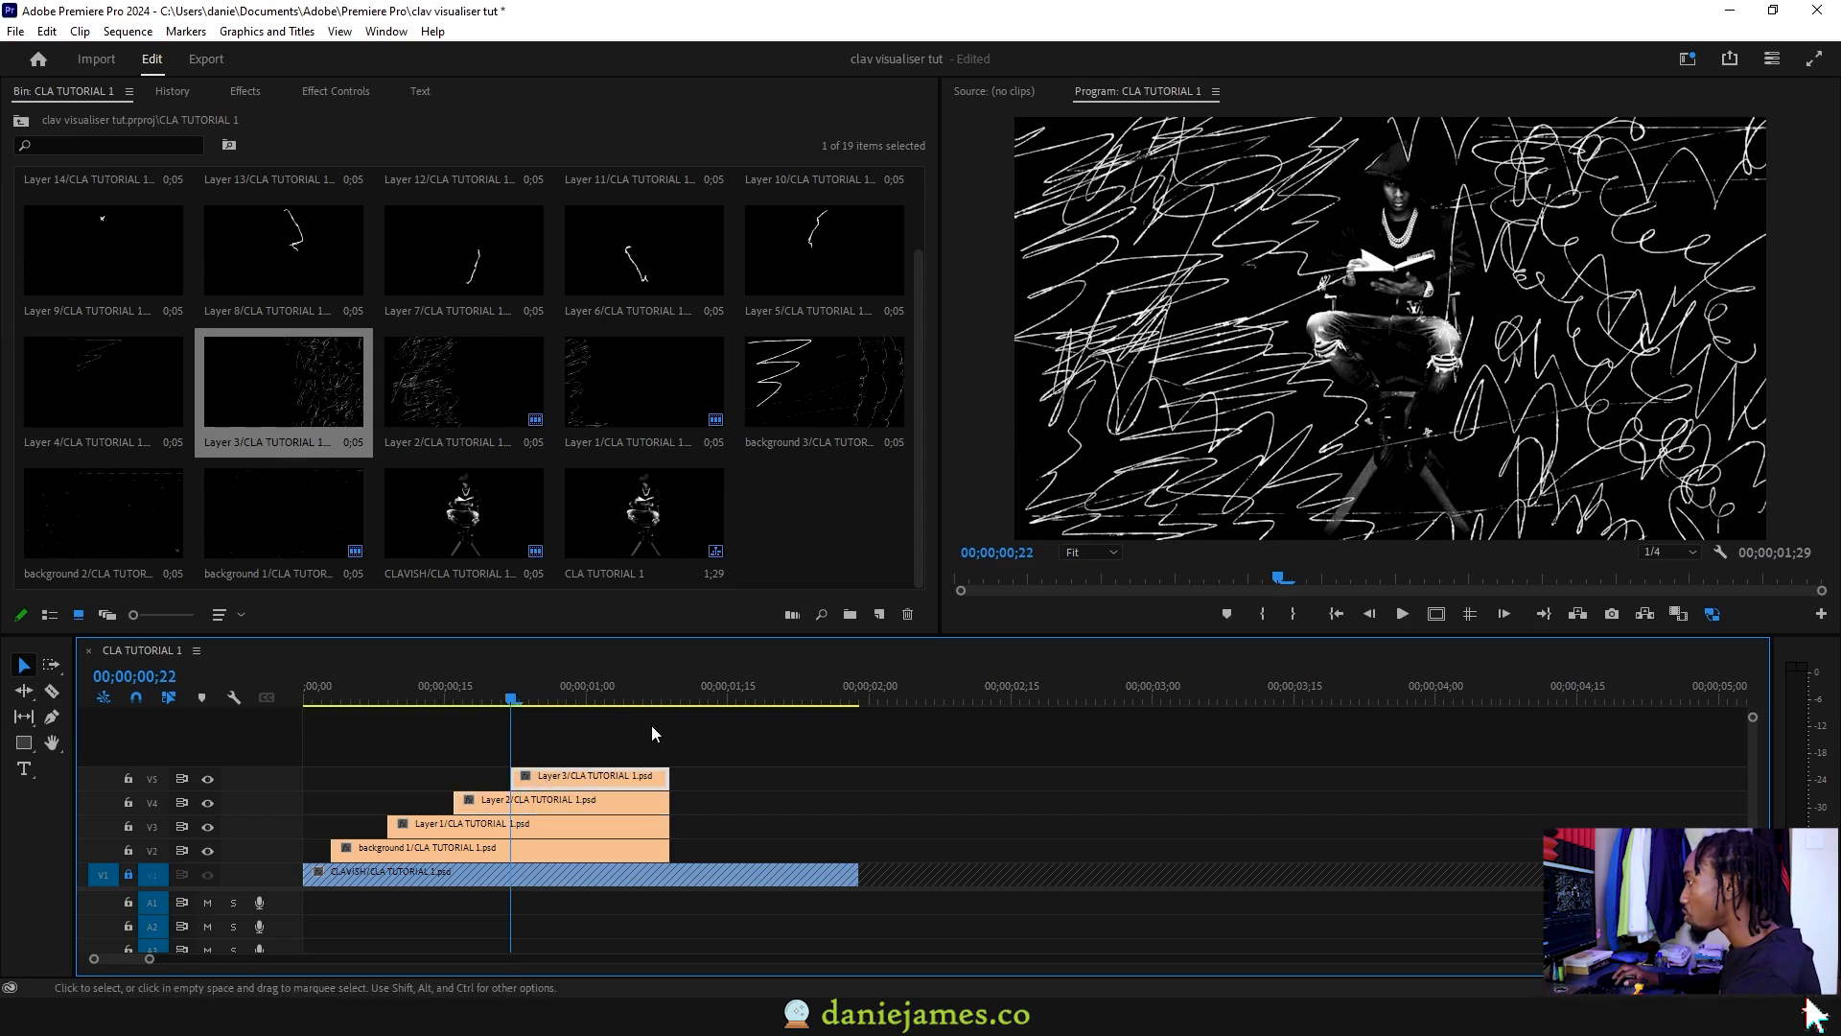
key("Right")
key("Right")
key("Right")
key("Right")
key("Right")
key("Right")
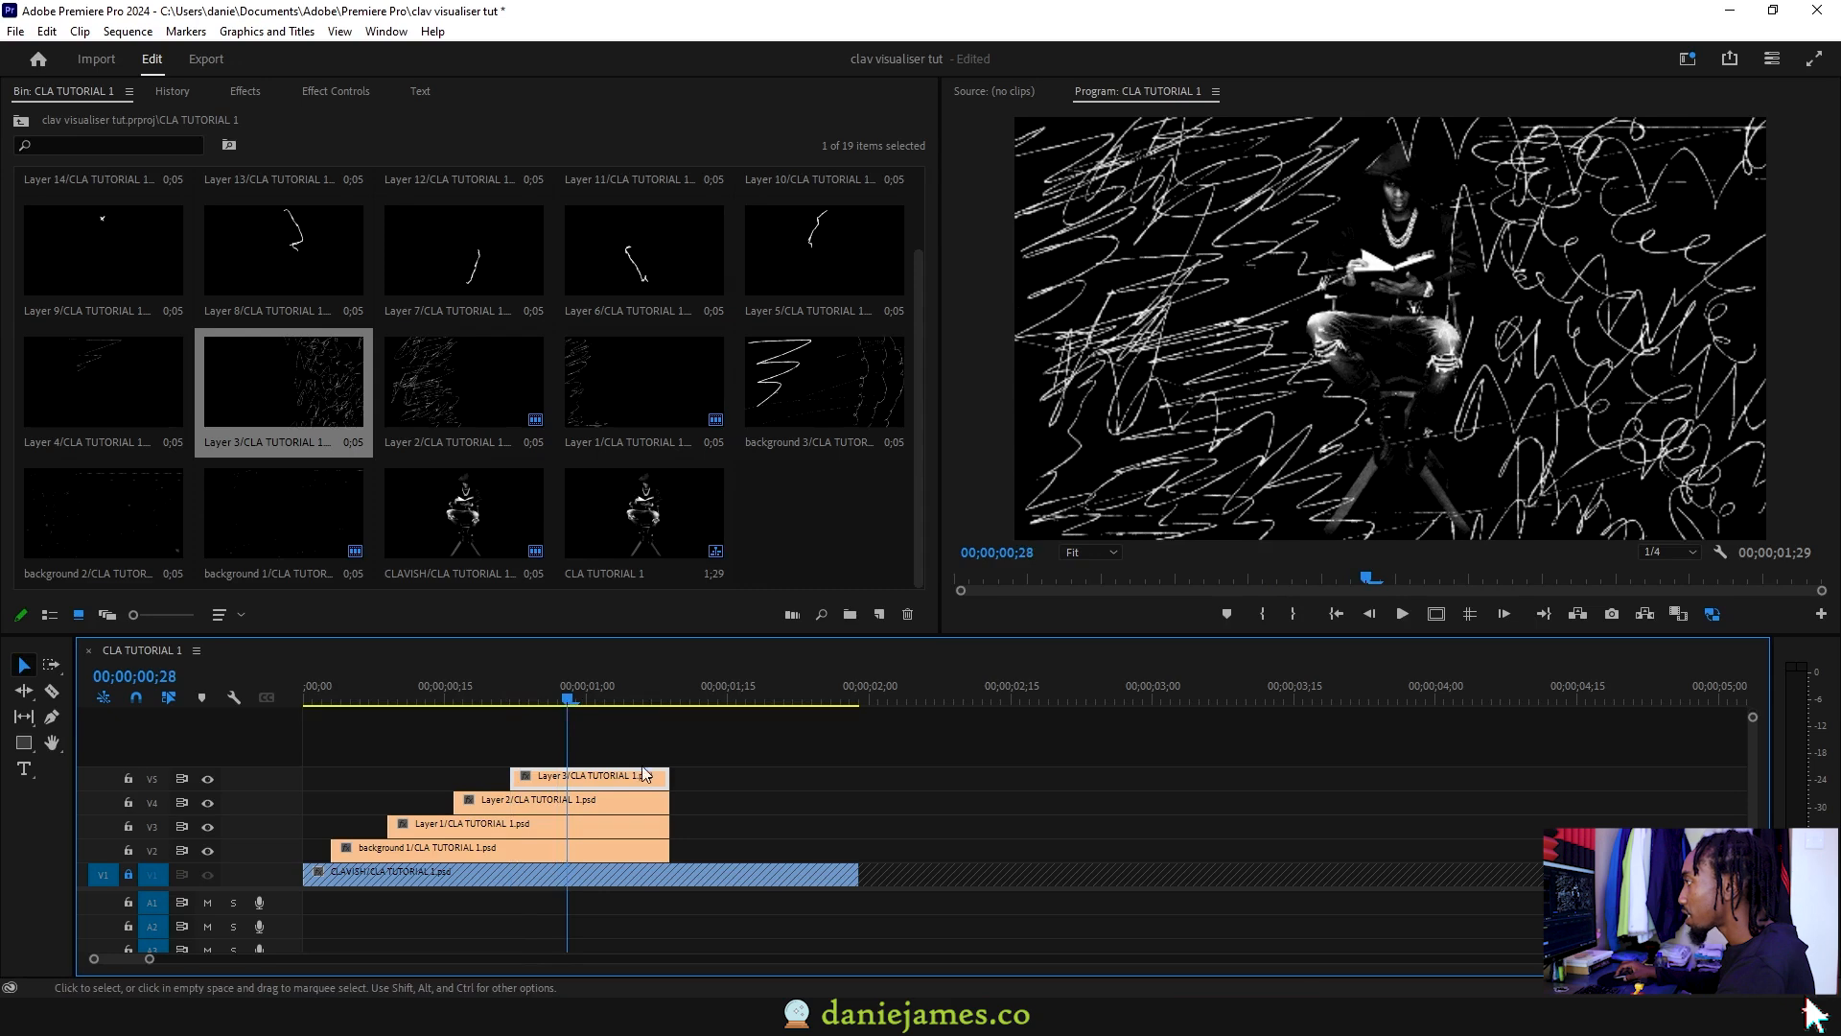
left_click_drag(717, 767, 657, 852)
key("w")
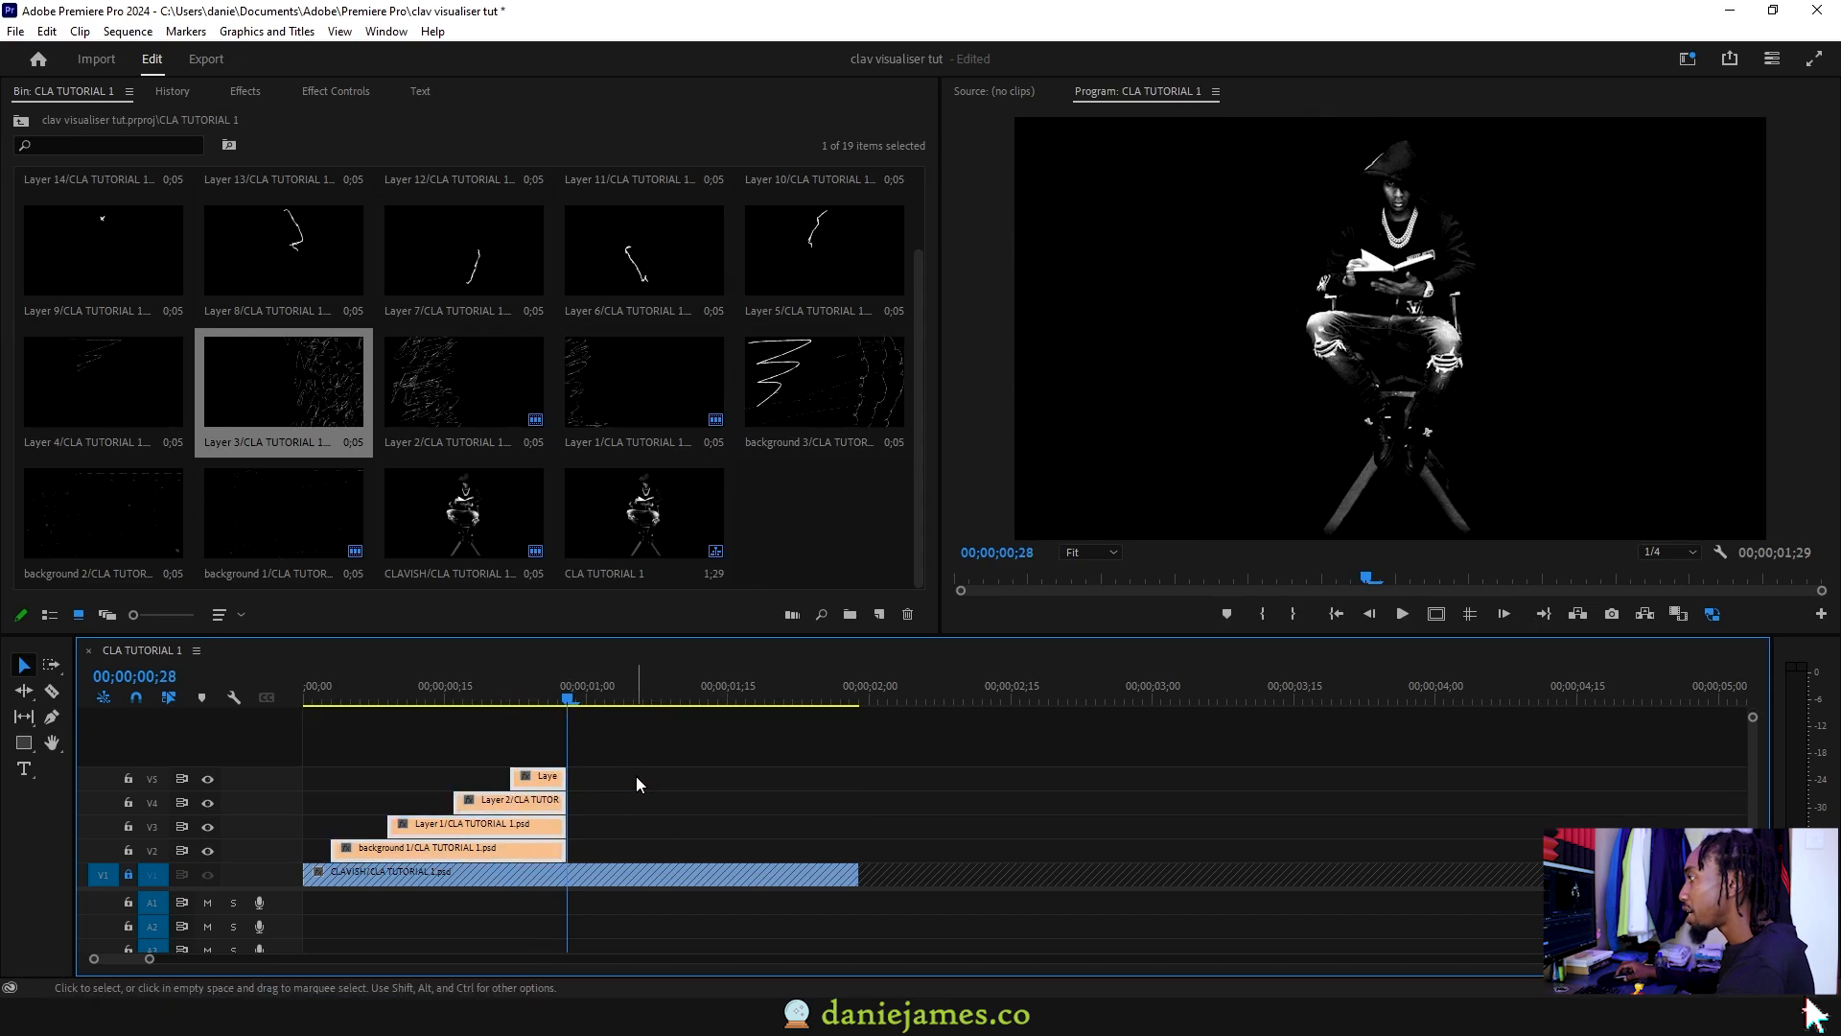
left_click_drag(566, 850, 714, 844)
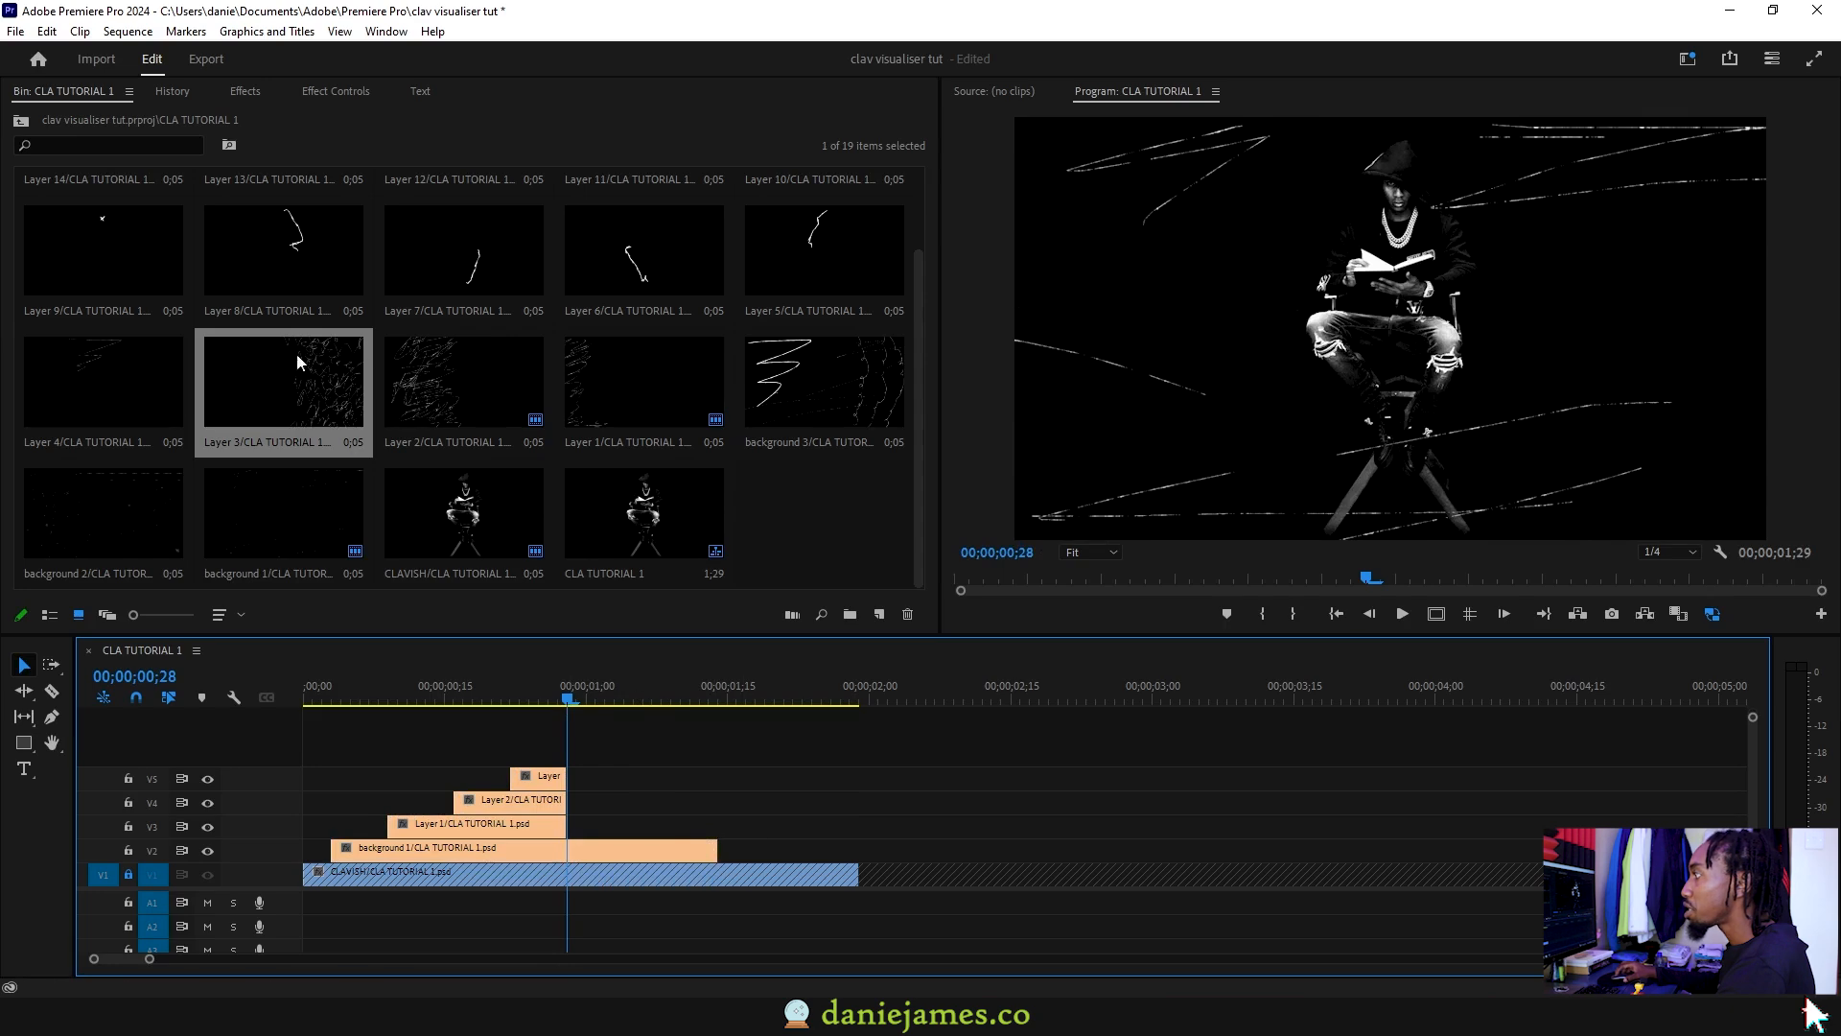
Step: Add further scribble layers up to Layer 8 on the top tracks, then open CLA TUTORIAL 2
left_click(102, 372)
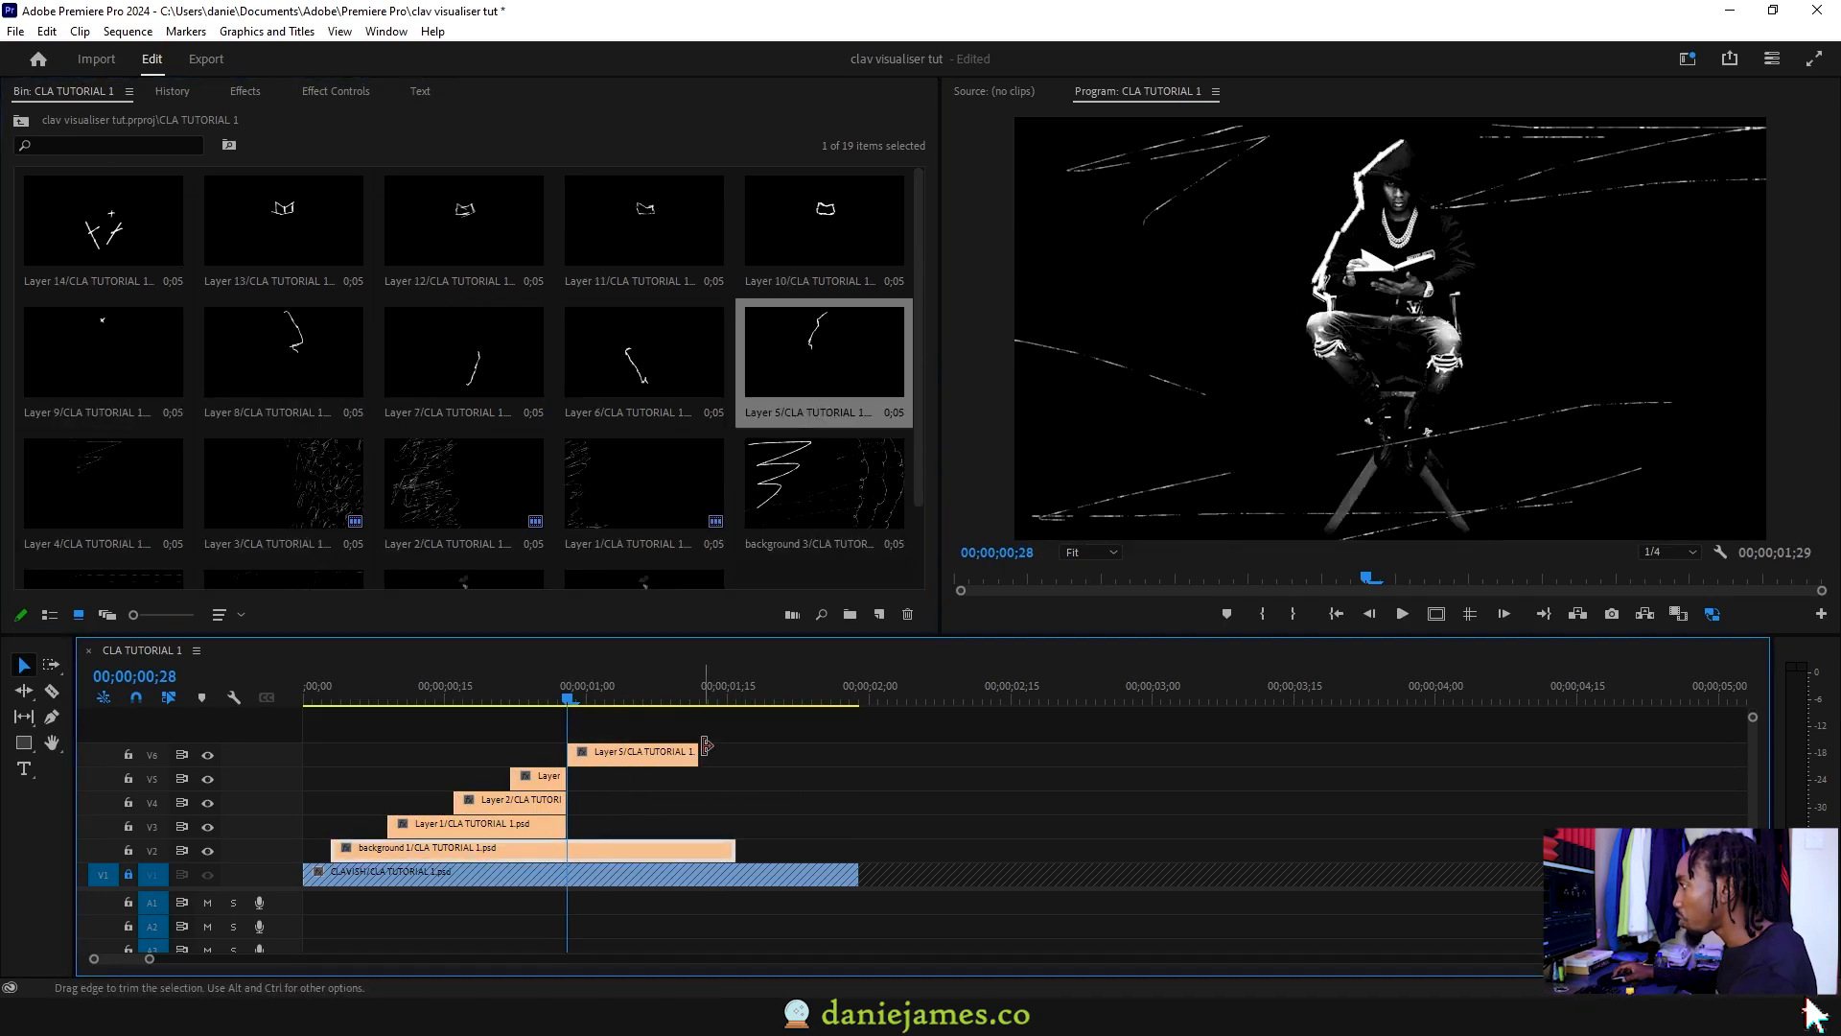
left_click(628, 698)
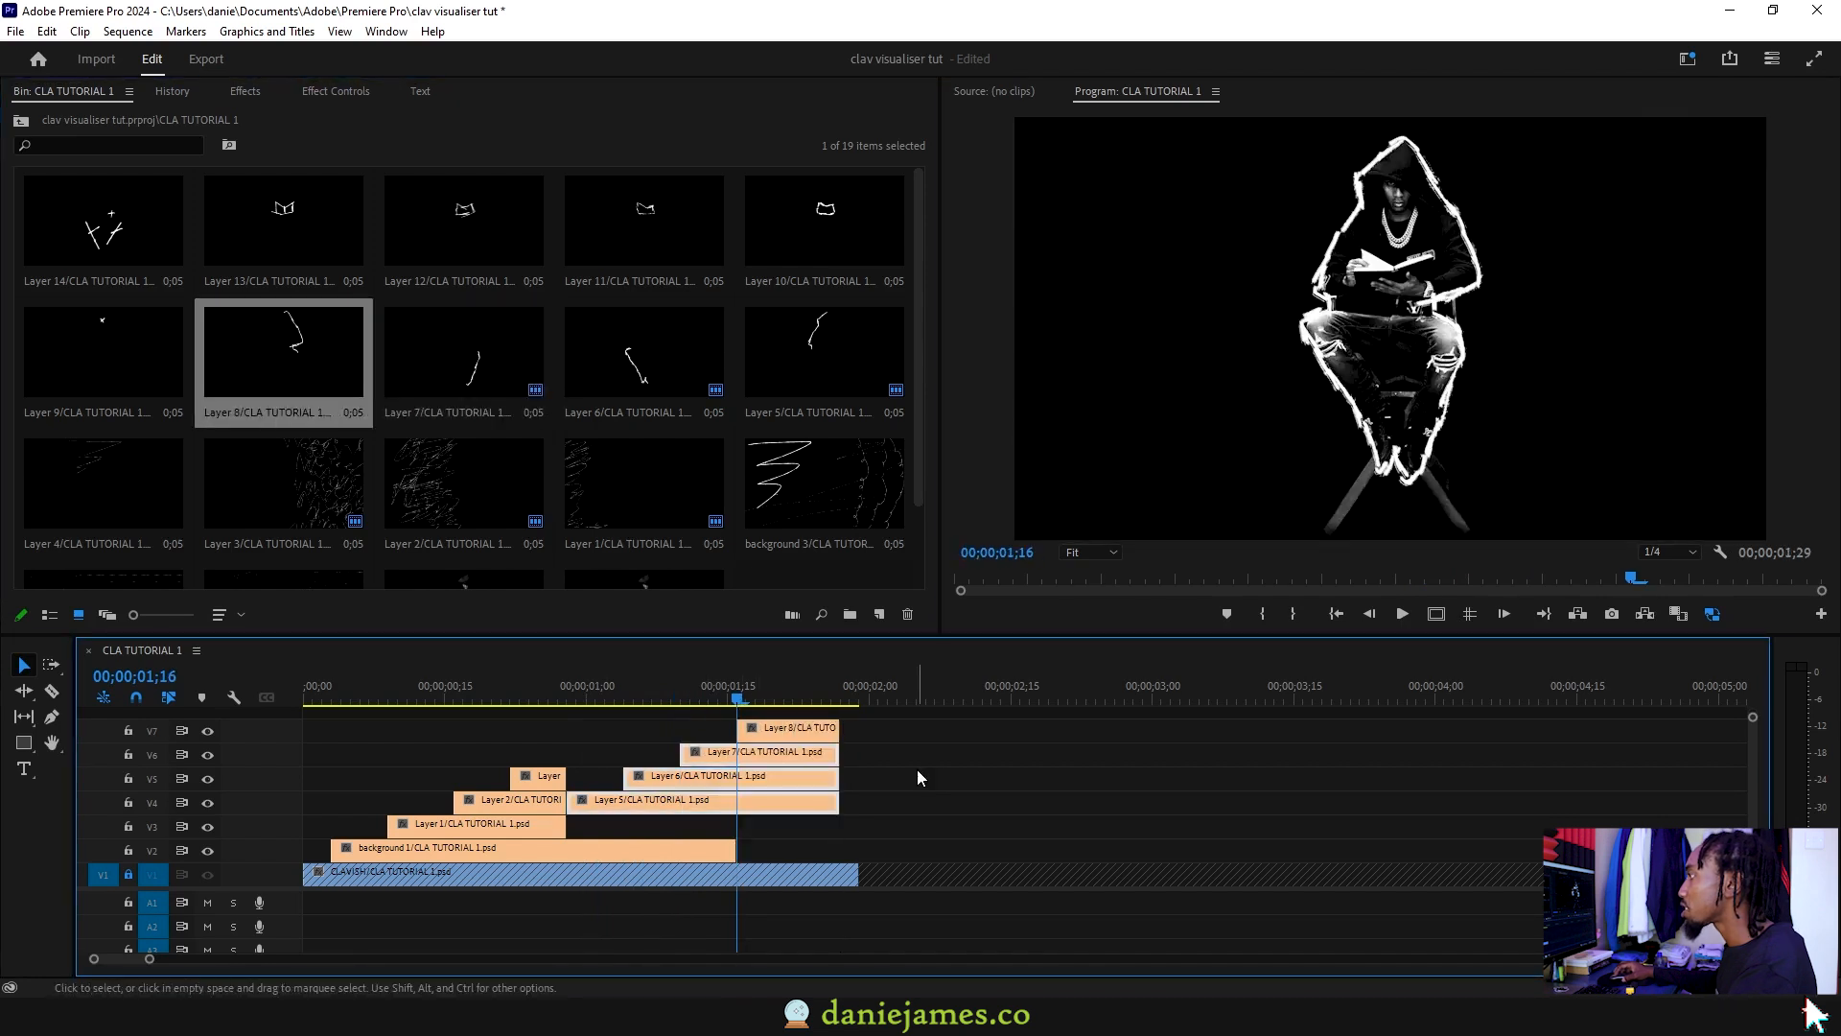
mouse_move(753, 687)
left_mouse_down()
mouse_move(297, 684)
mouse_move(740, 677)
left_mouse_up()
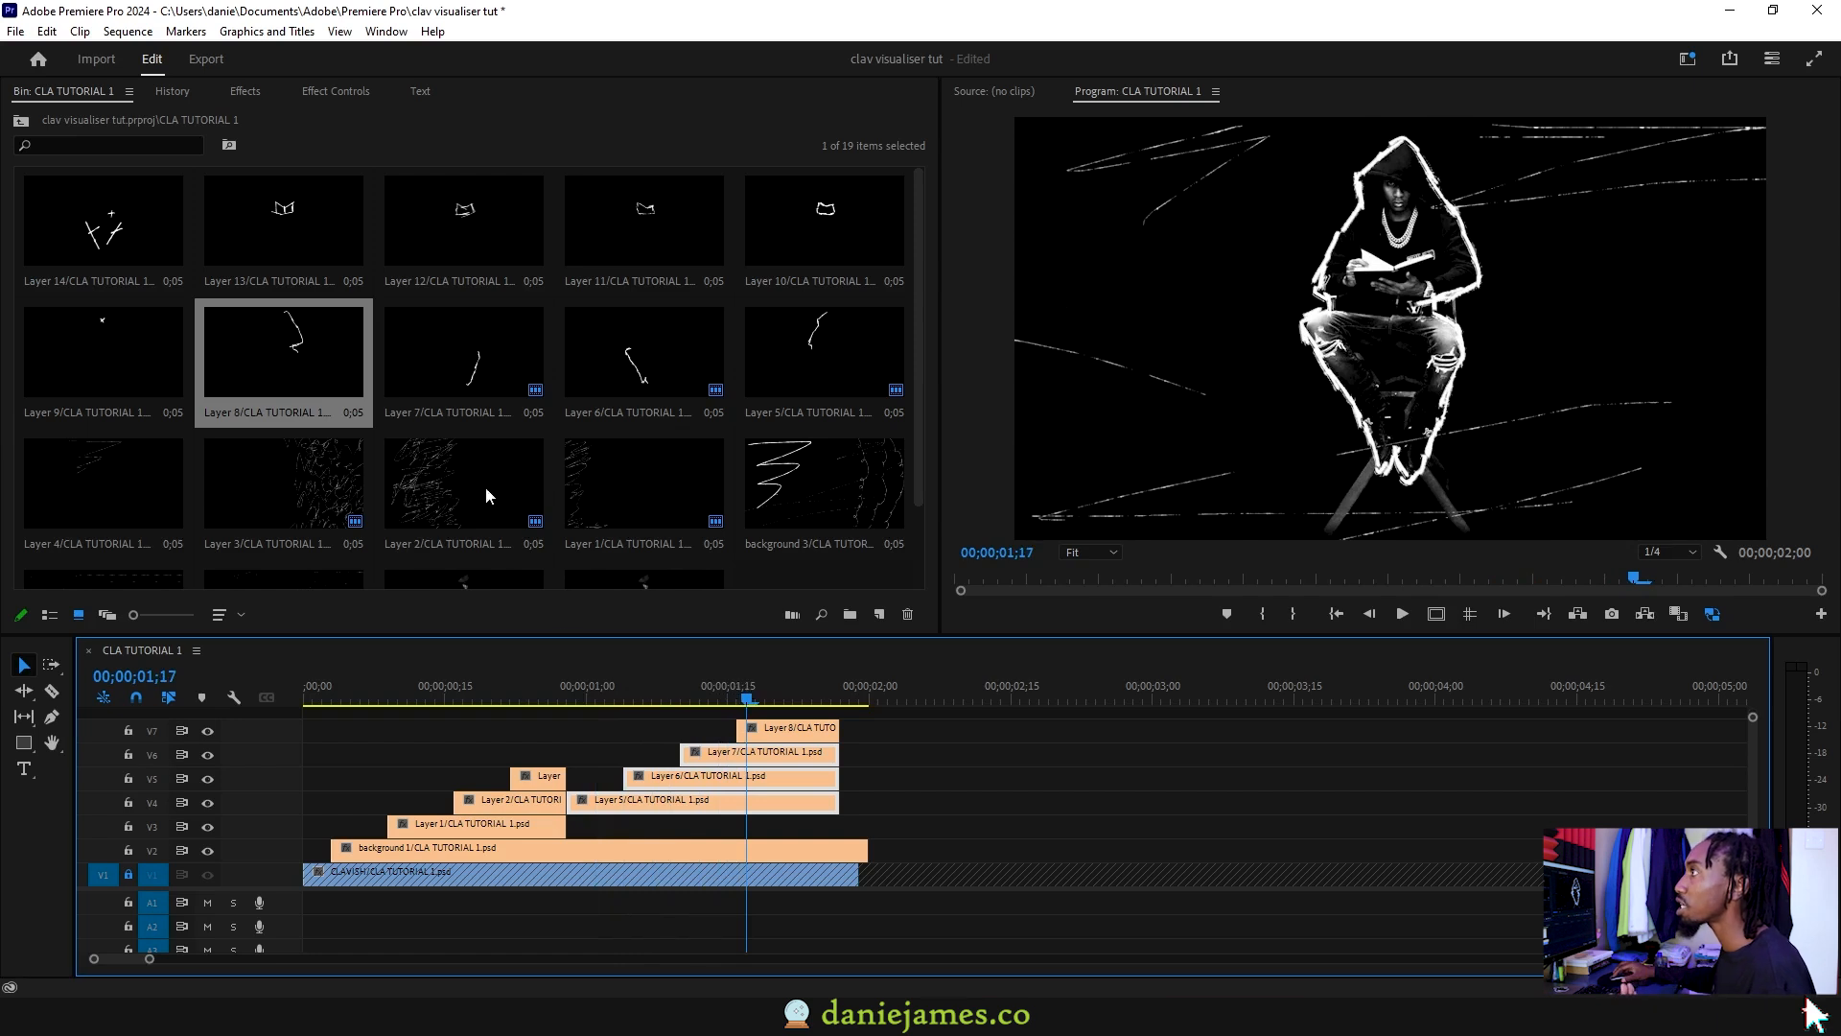
left_click(21, 120)
double_click(131, 236)
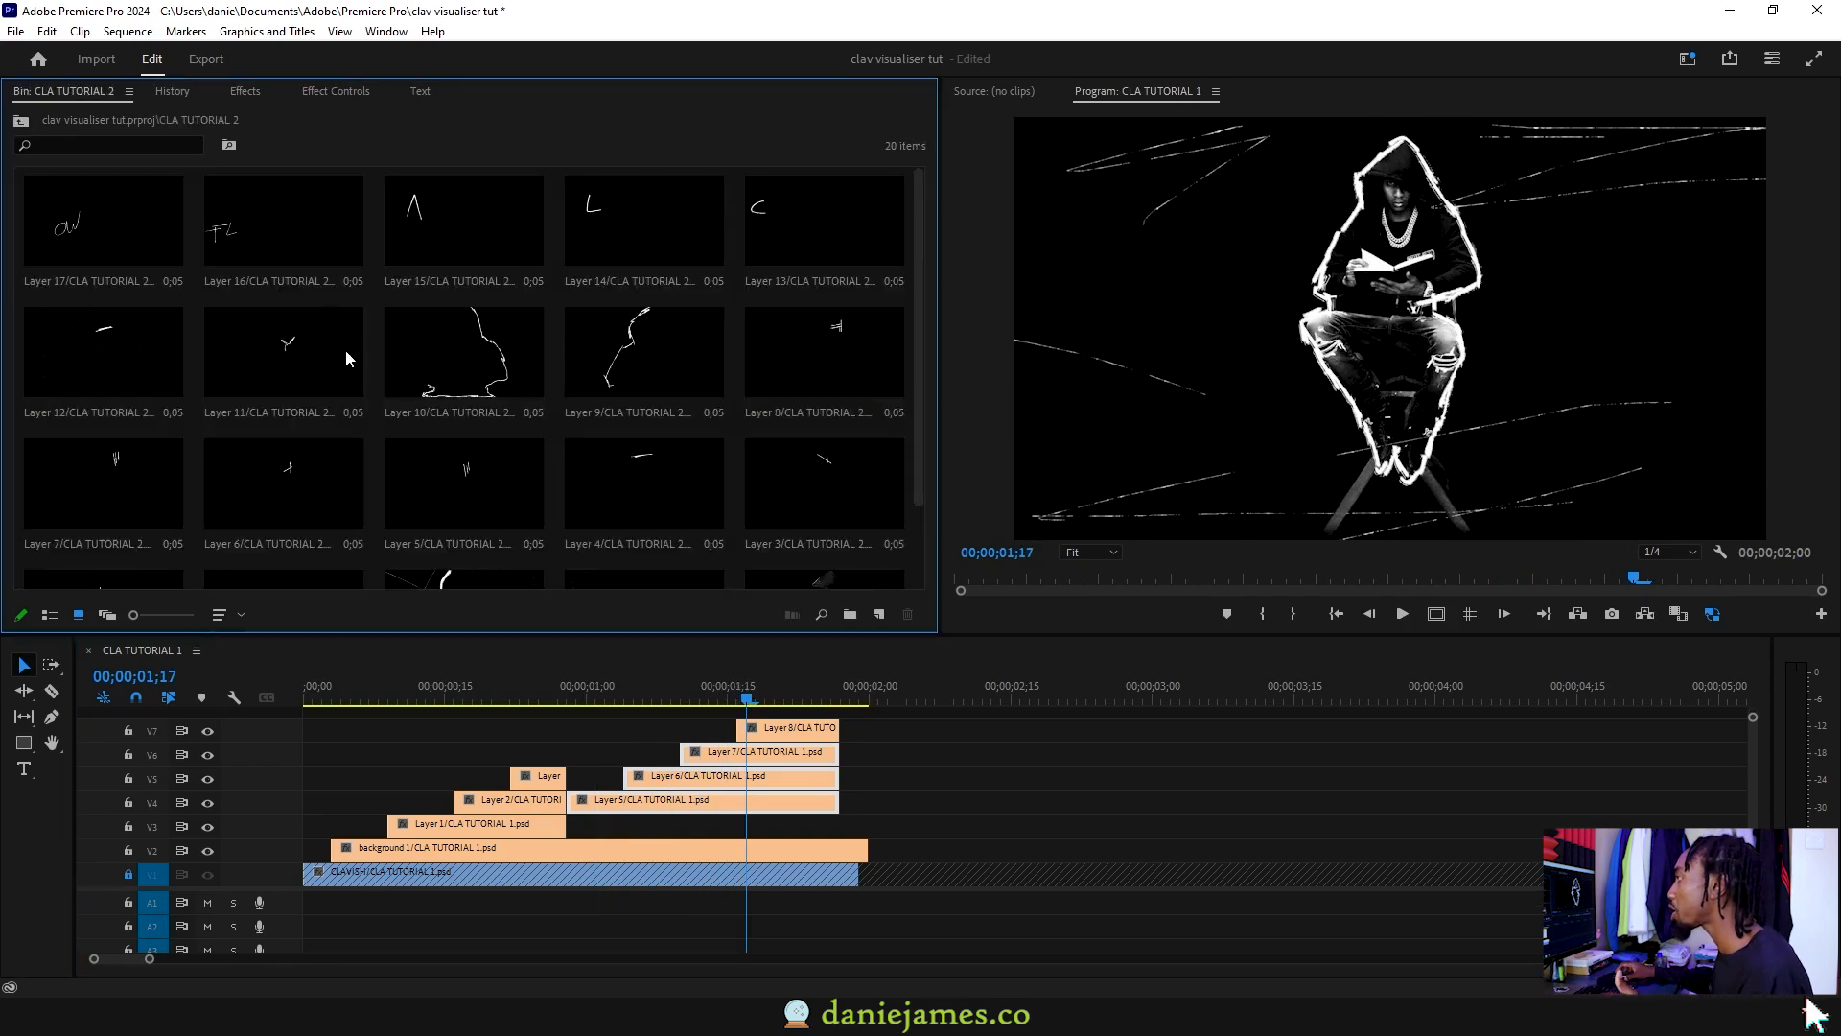
Step: Play and scrub the CLA TUTORIAL 1 sequence to review the scribble cascade
scroll(437, 368, "down", 2)
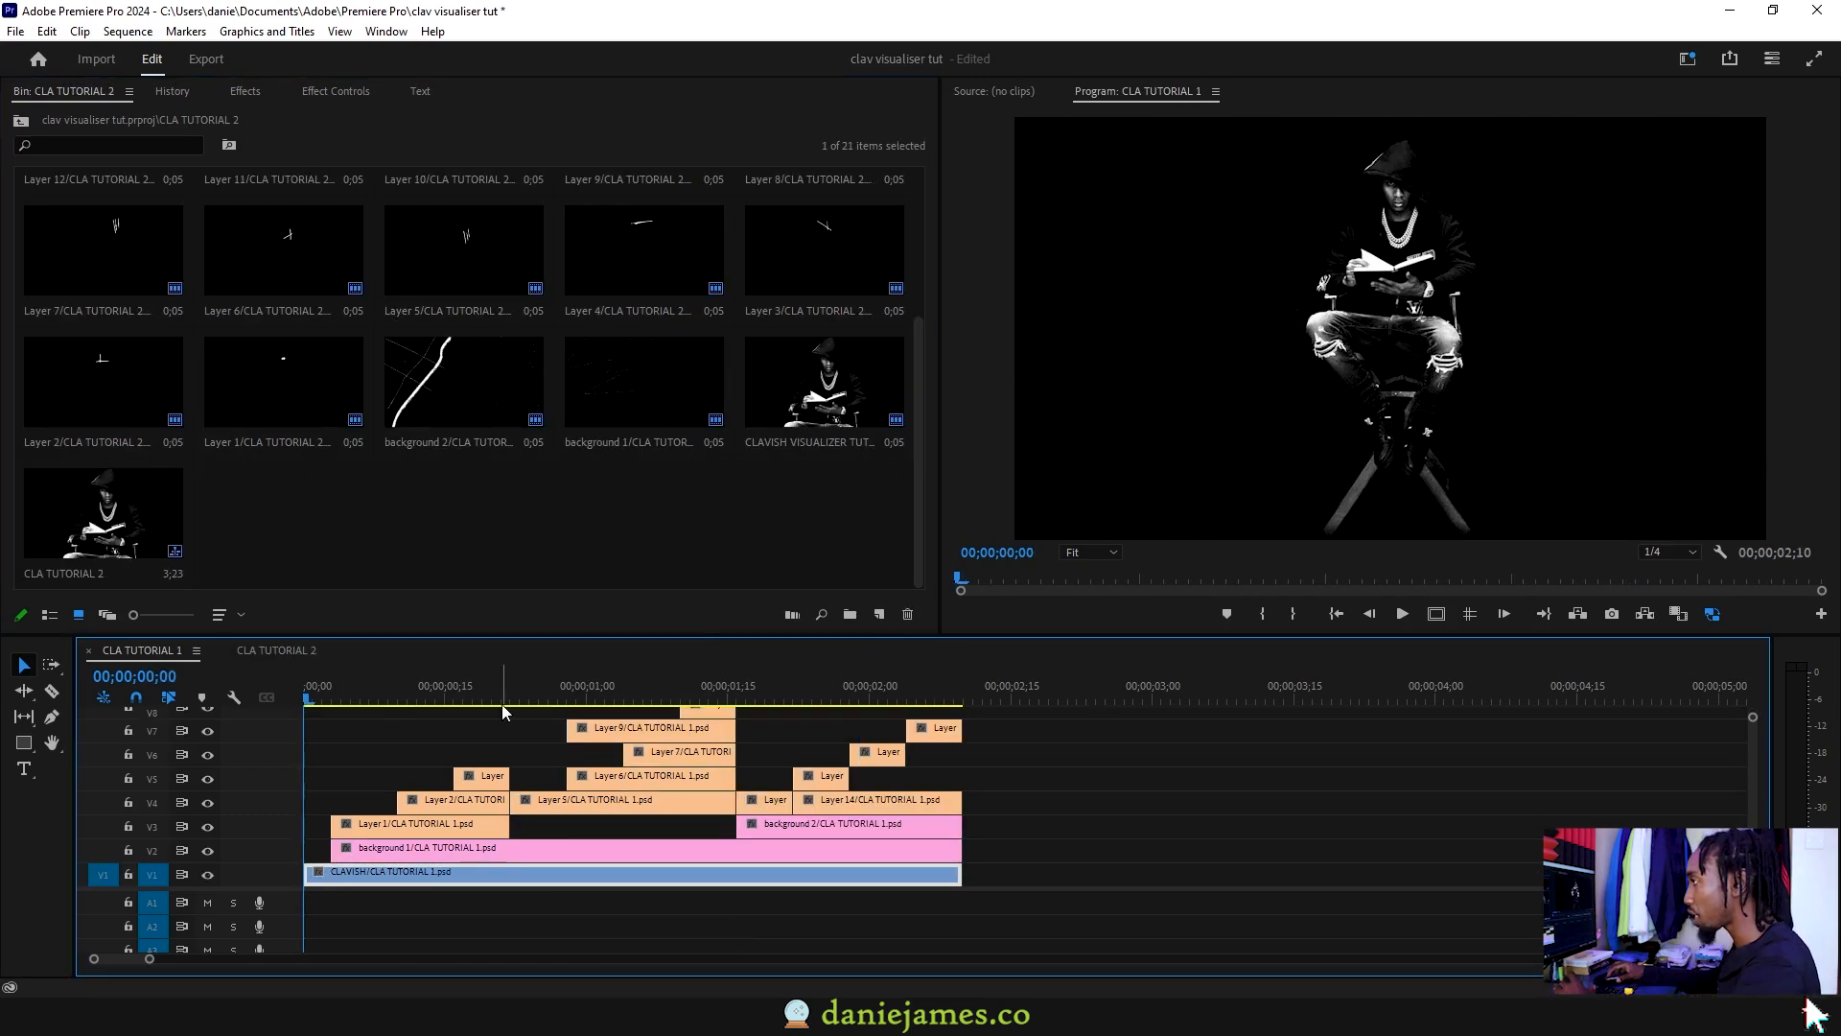
key("End")
key("Home")
key("space")
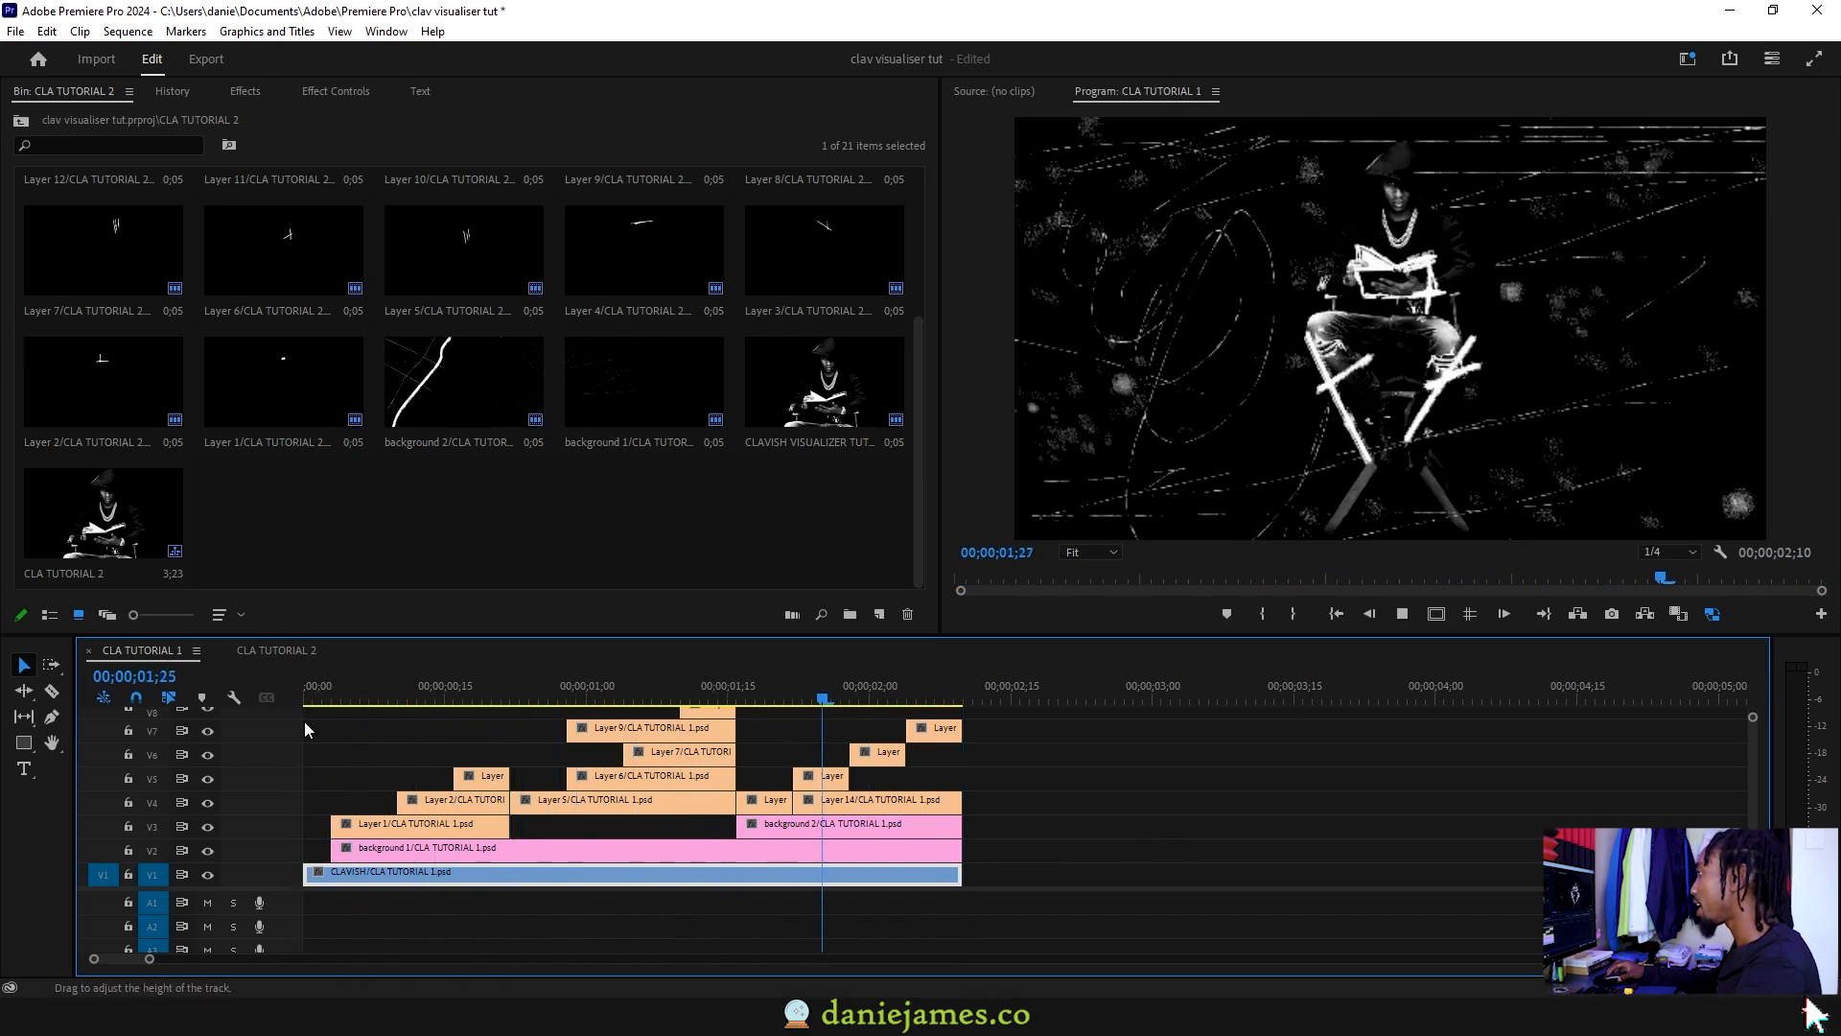
left_click_drag(363, 696, 301, 699)
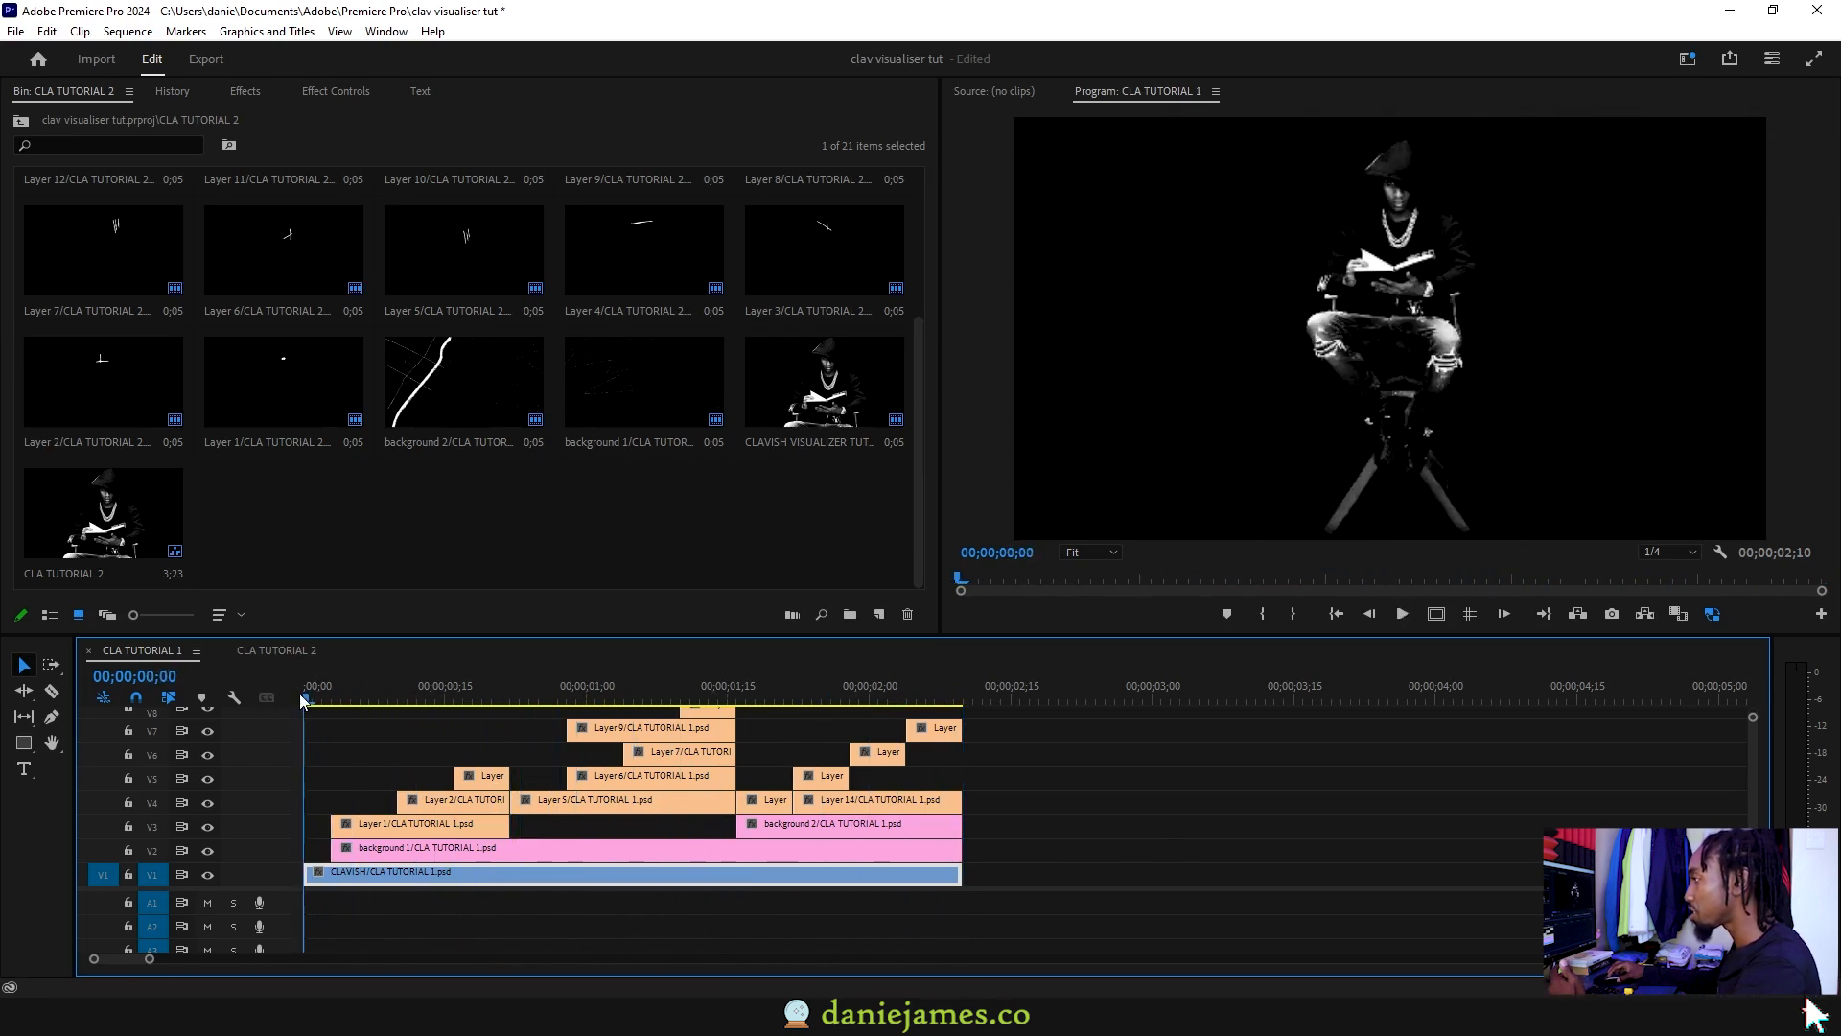
scroll(382, 822, "up", 3)
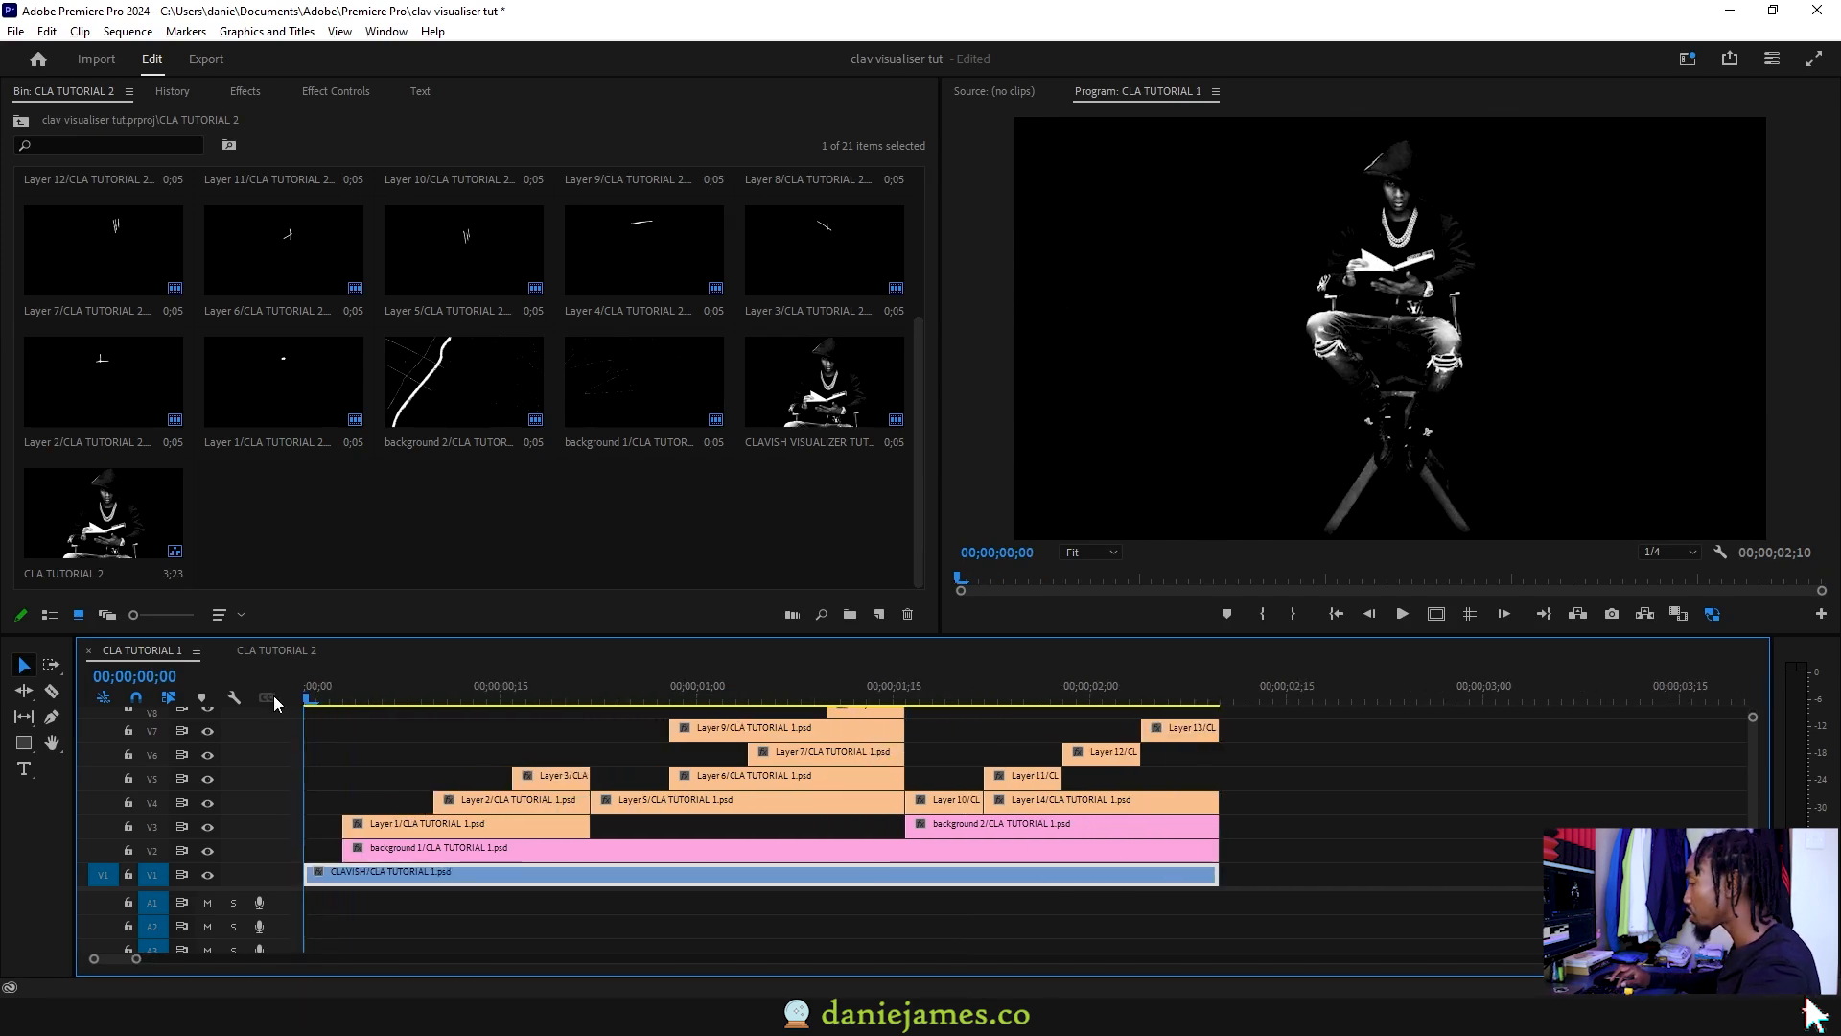
key("space")
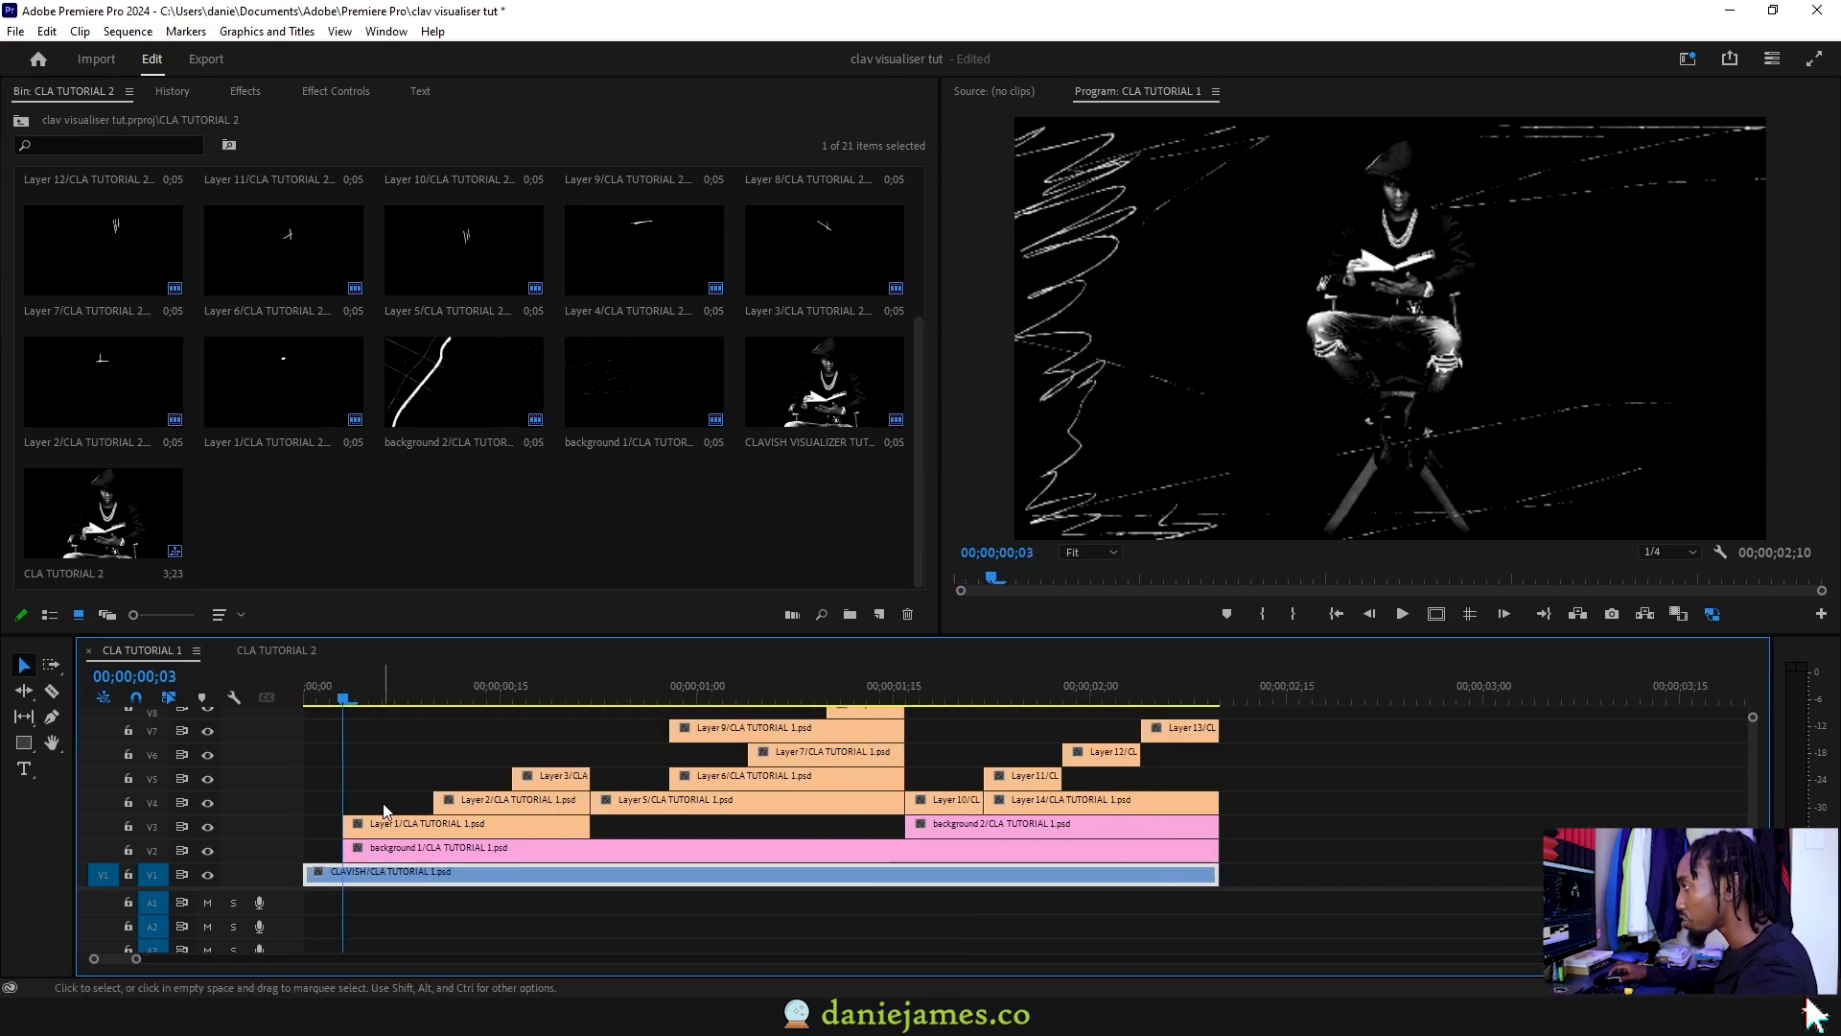
left_click(370, 827)
mouse_move(372, 694)
left_mouse_down()
mouse_move(963, 700)
mouse_move(918, 697)
left_mouse_up()
Step: Extend background 1 to the end of the CLAVISH clip
left_click(1006, 860)
left_click_drag(1206, 856, 905, 851)
left_click(940, 836)
left_click(907, 871)
left_click_drag(906, 697, 1022, 703)
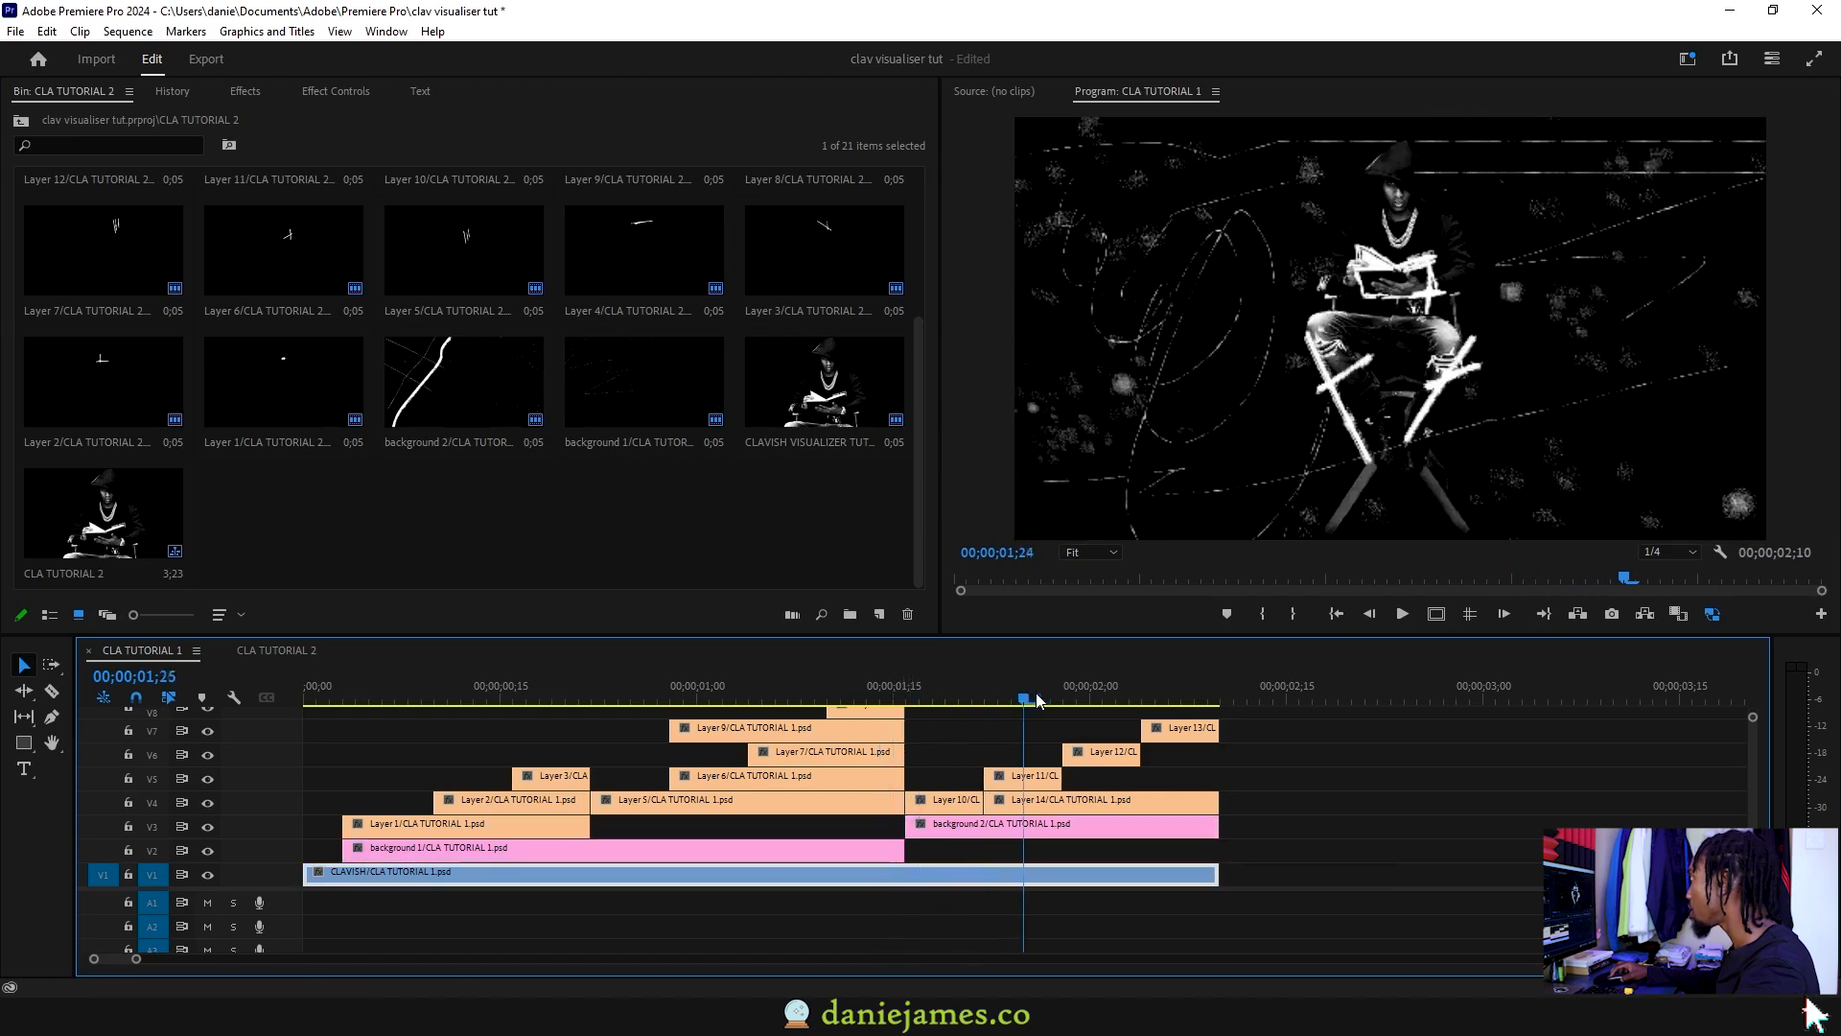
left_click_drag(907, 850, 1219, 850)
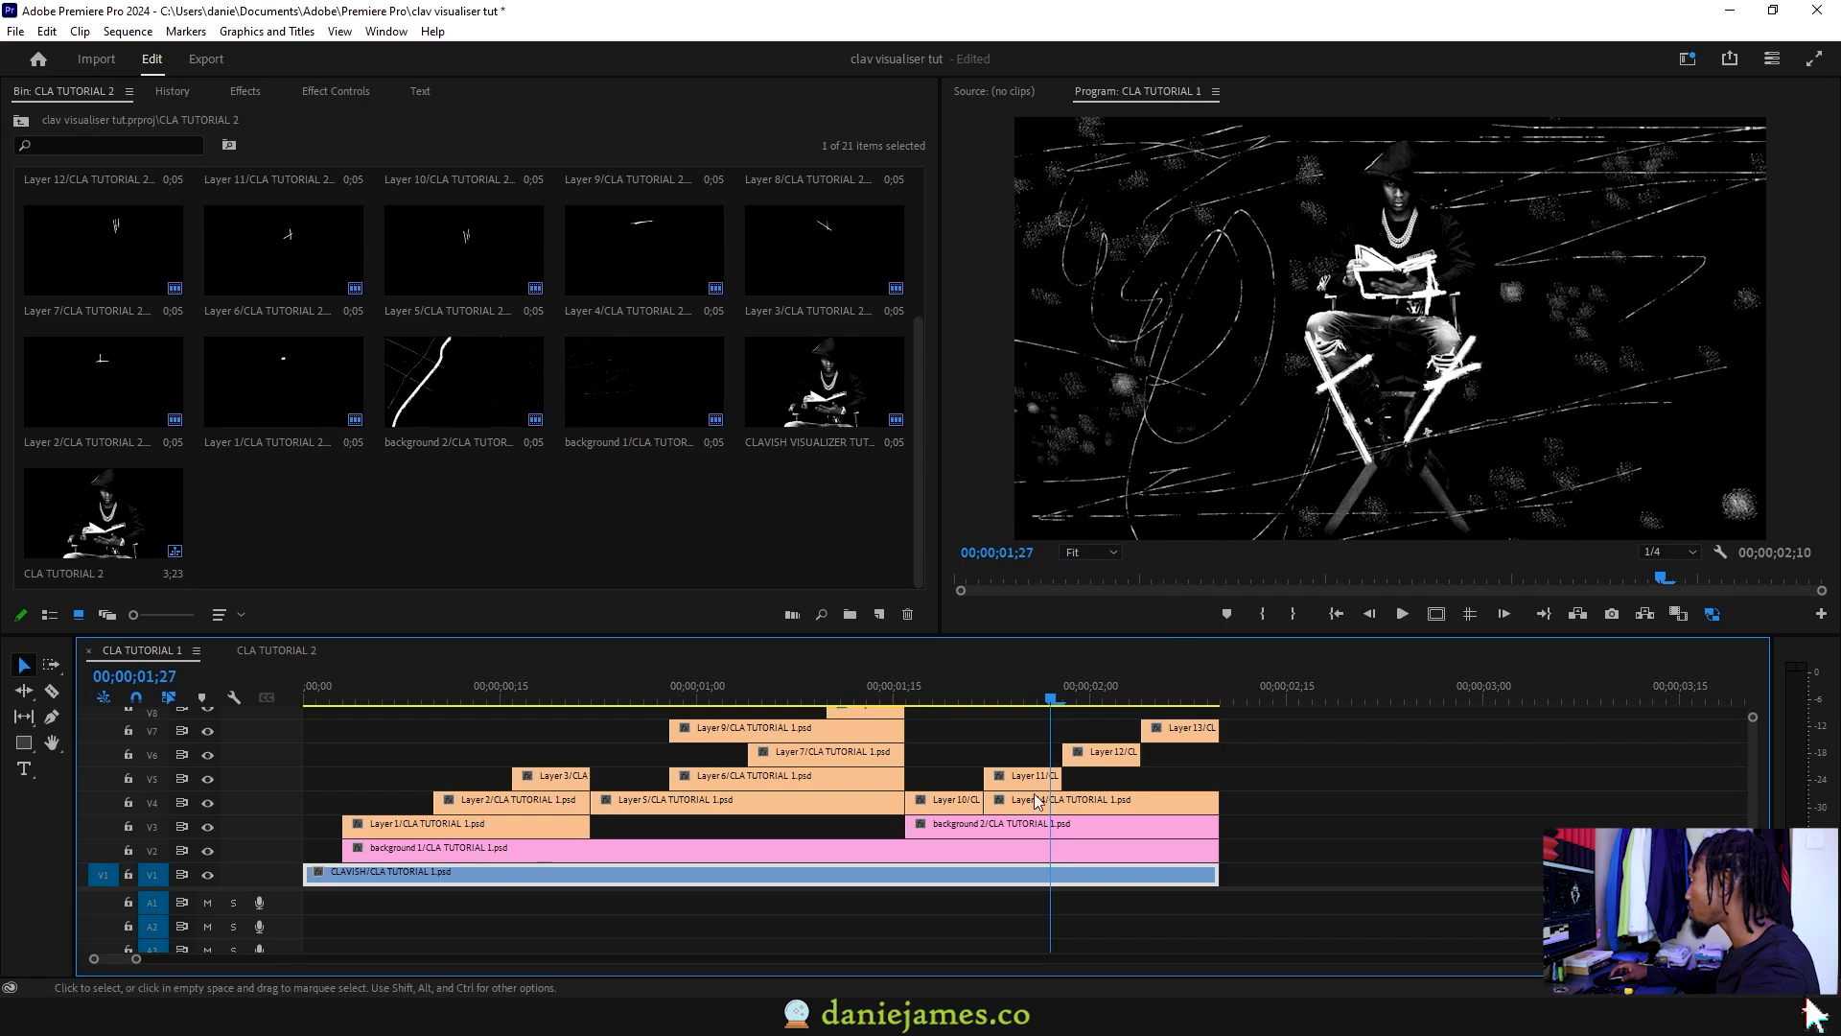
Step: Delete the background 2 clip and reopen the CLA TUTORIAL 2 bin
left_click(1003, 827)
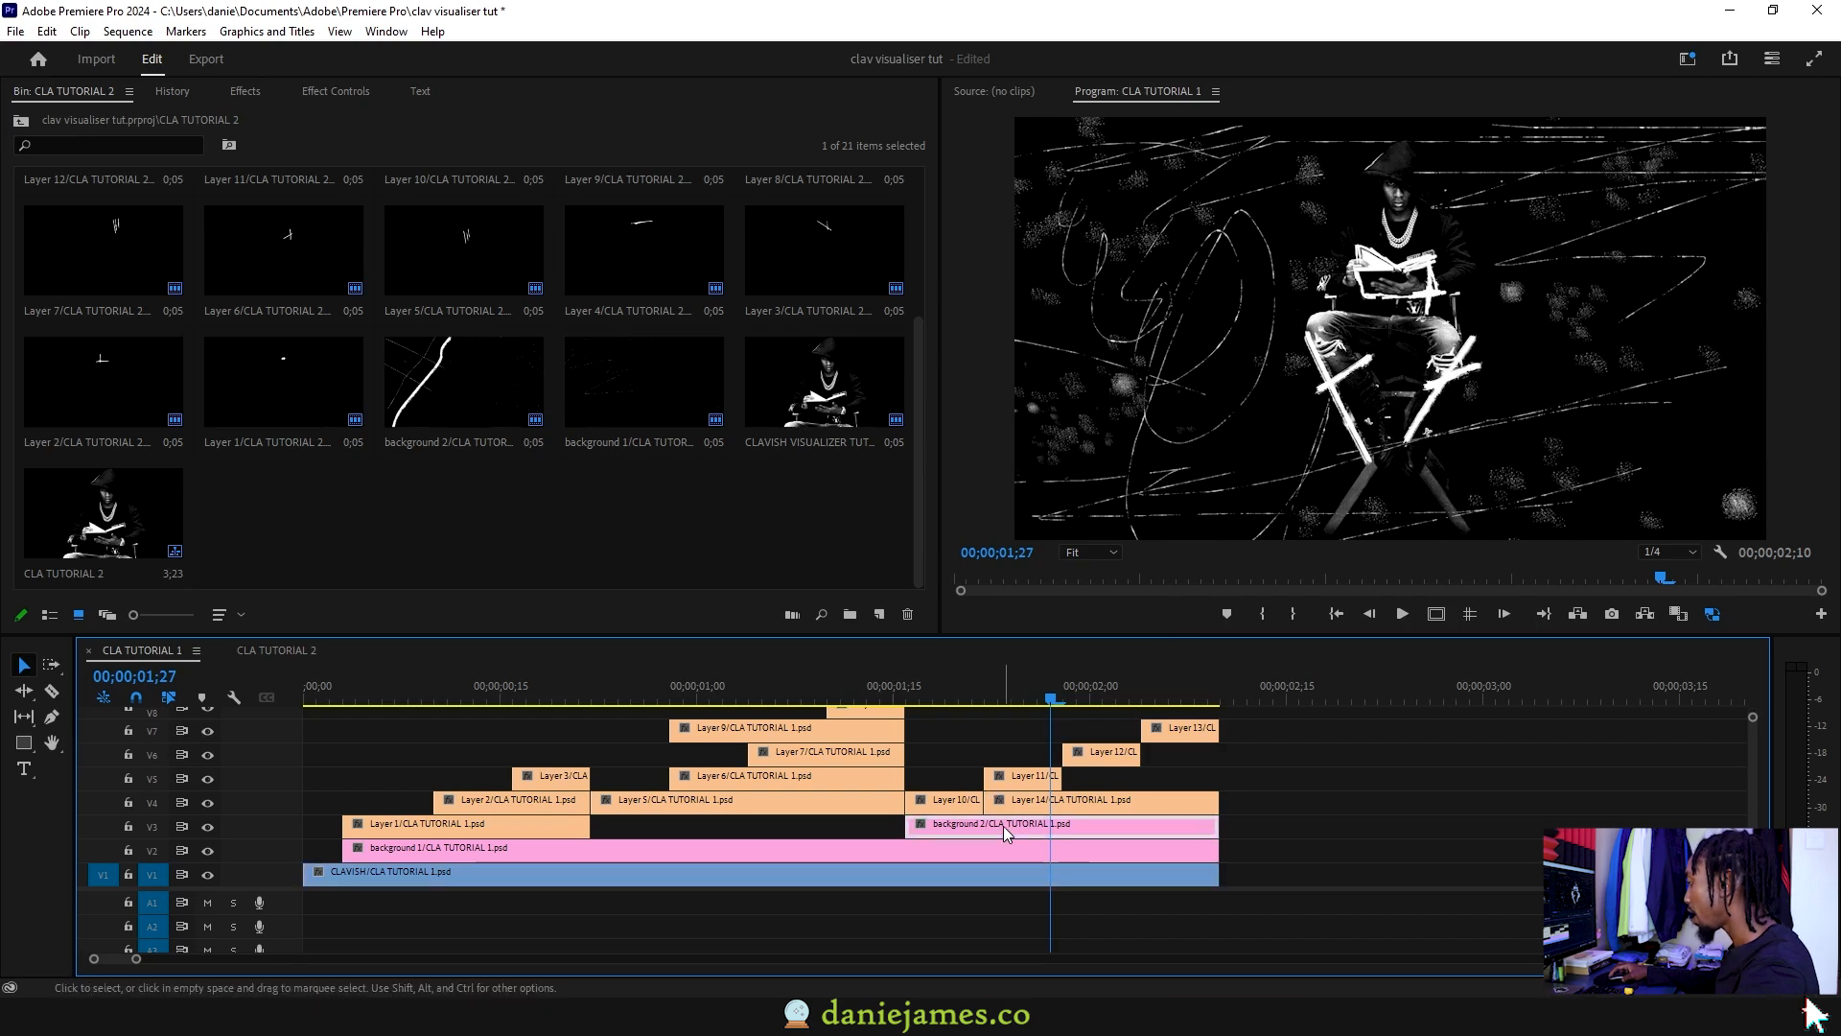
key("Delete")
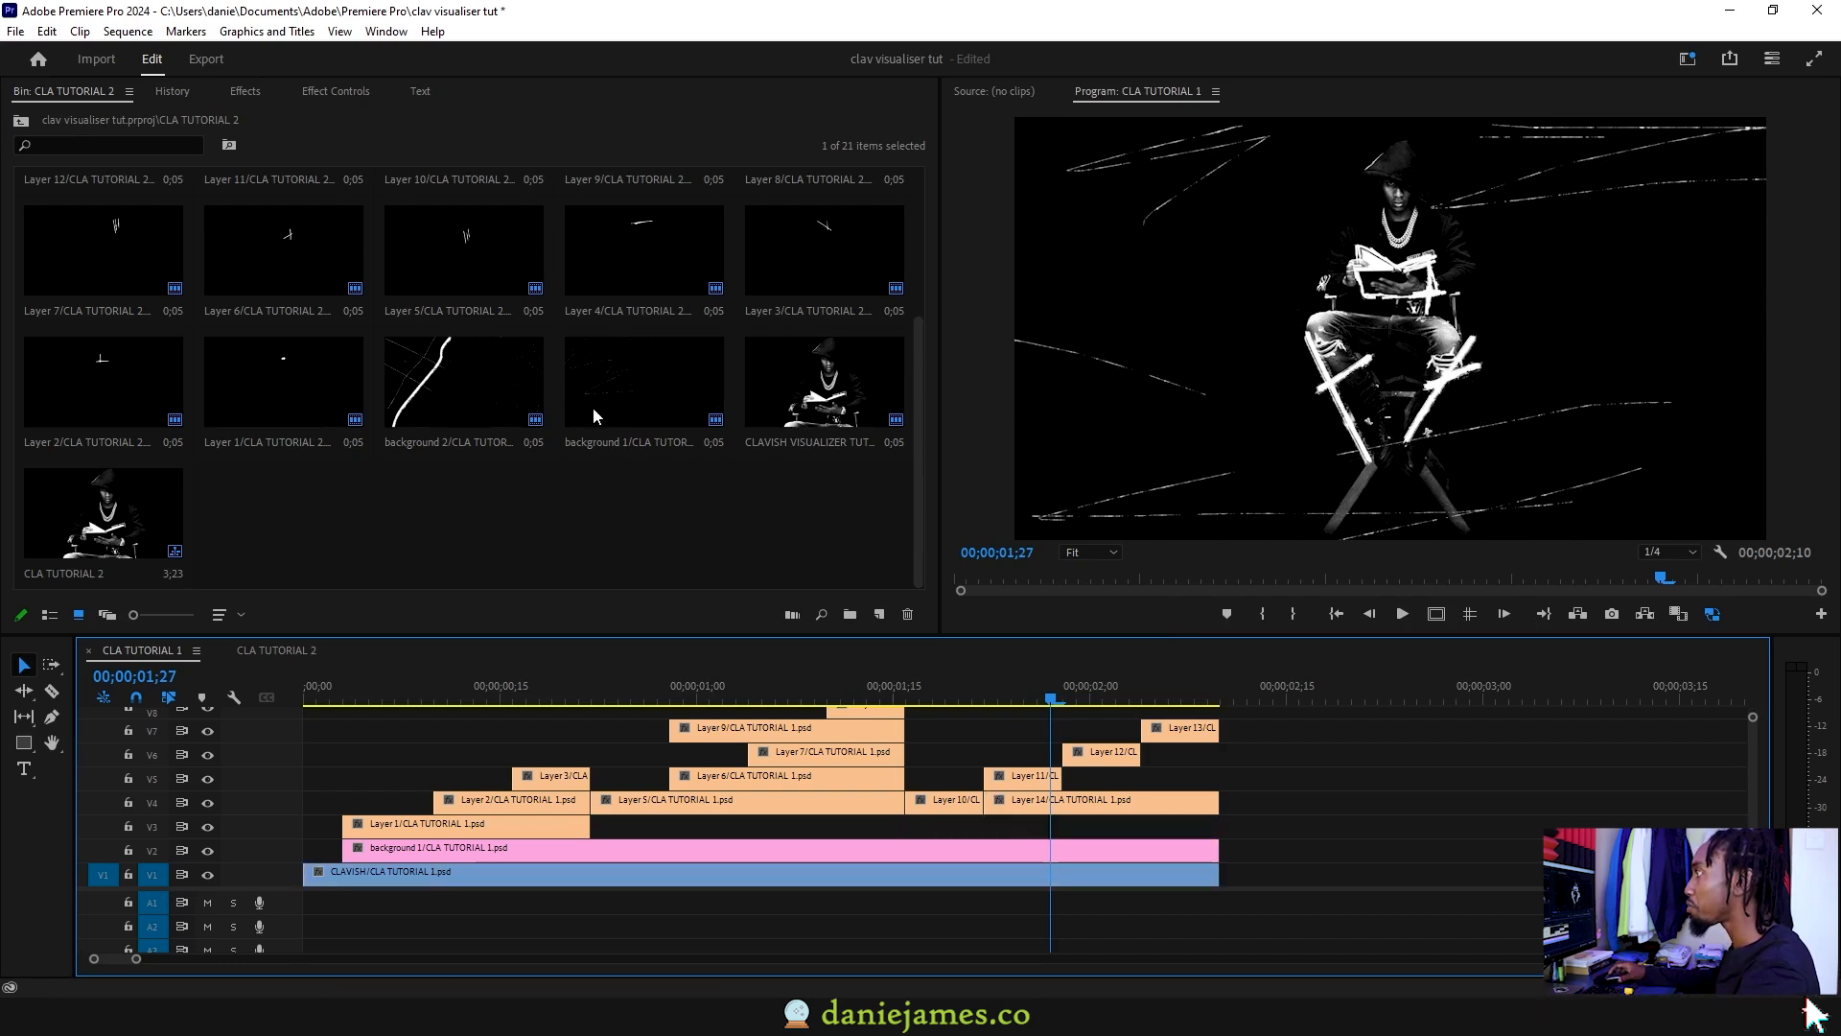
left_click(22, 122)
double_click(73, 220)
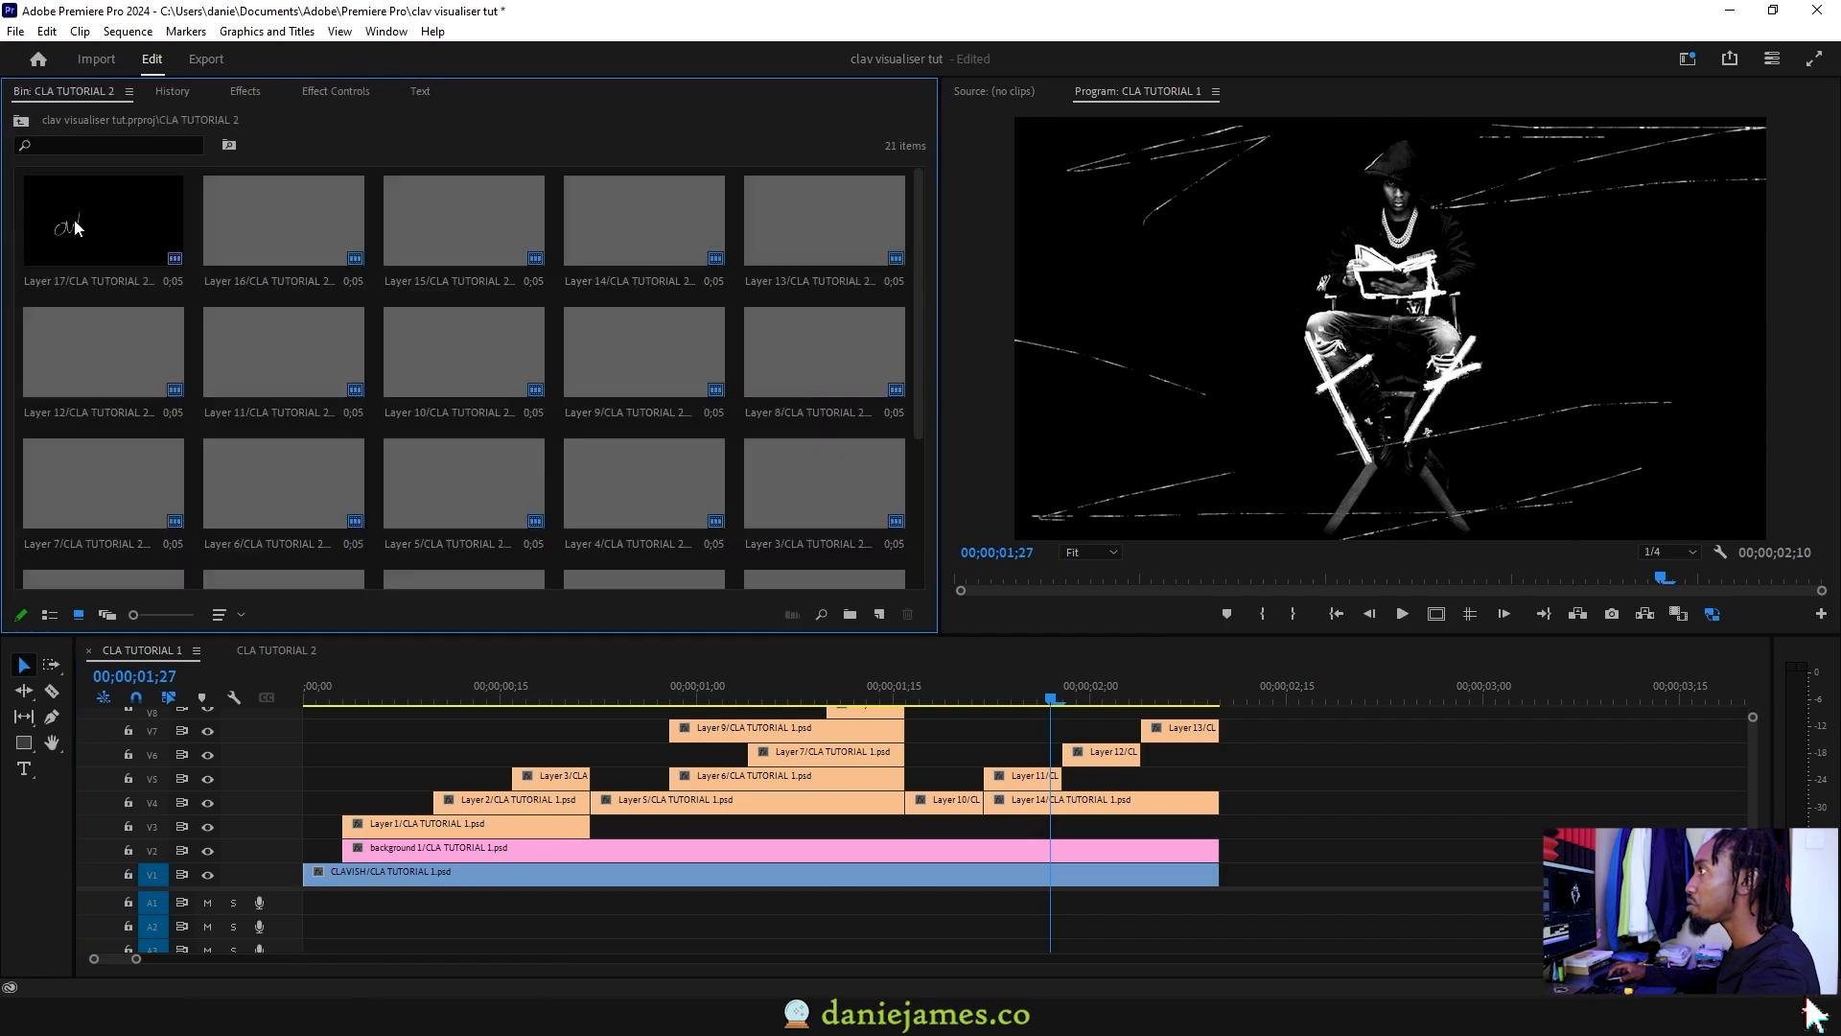
Step: Place background 3 on V3 at about 1;16, extend it to the end, and label it Lavender Rose
left_click(22, 122)
double_click(262, 223)
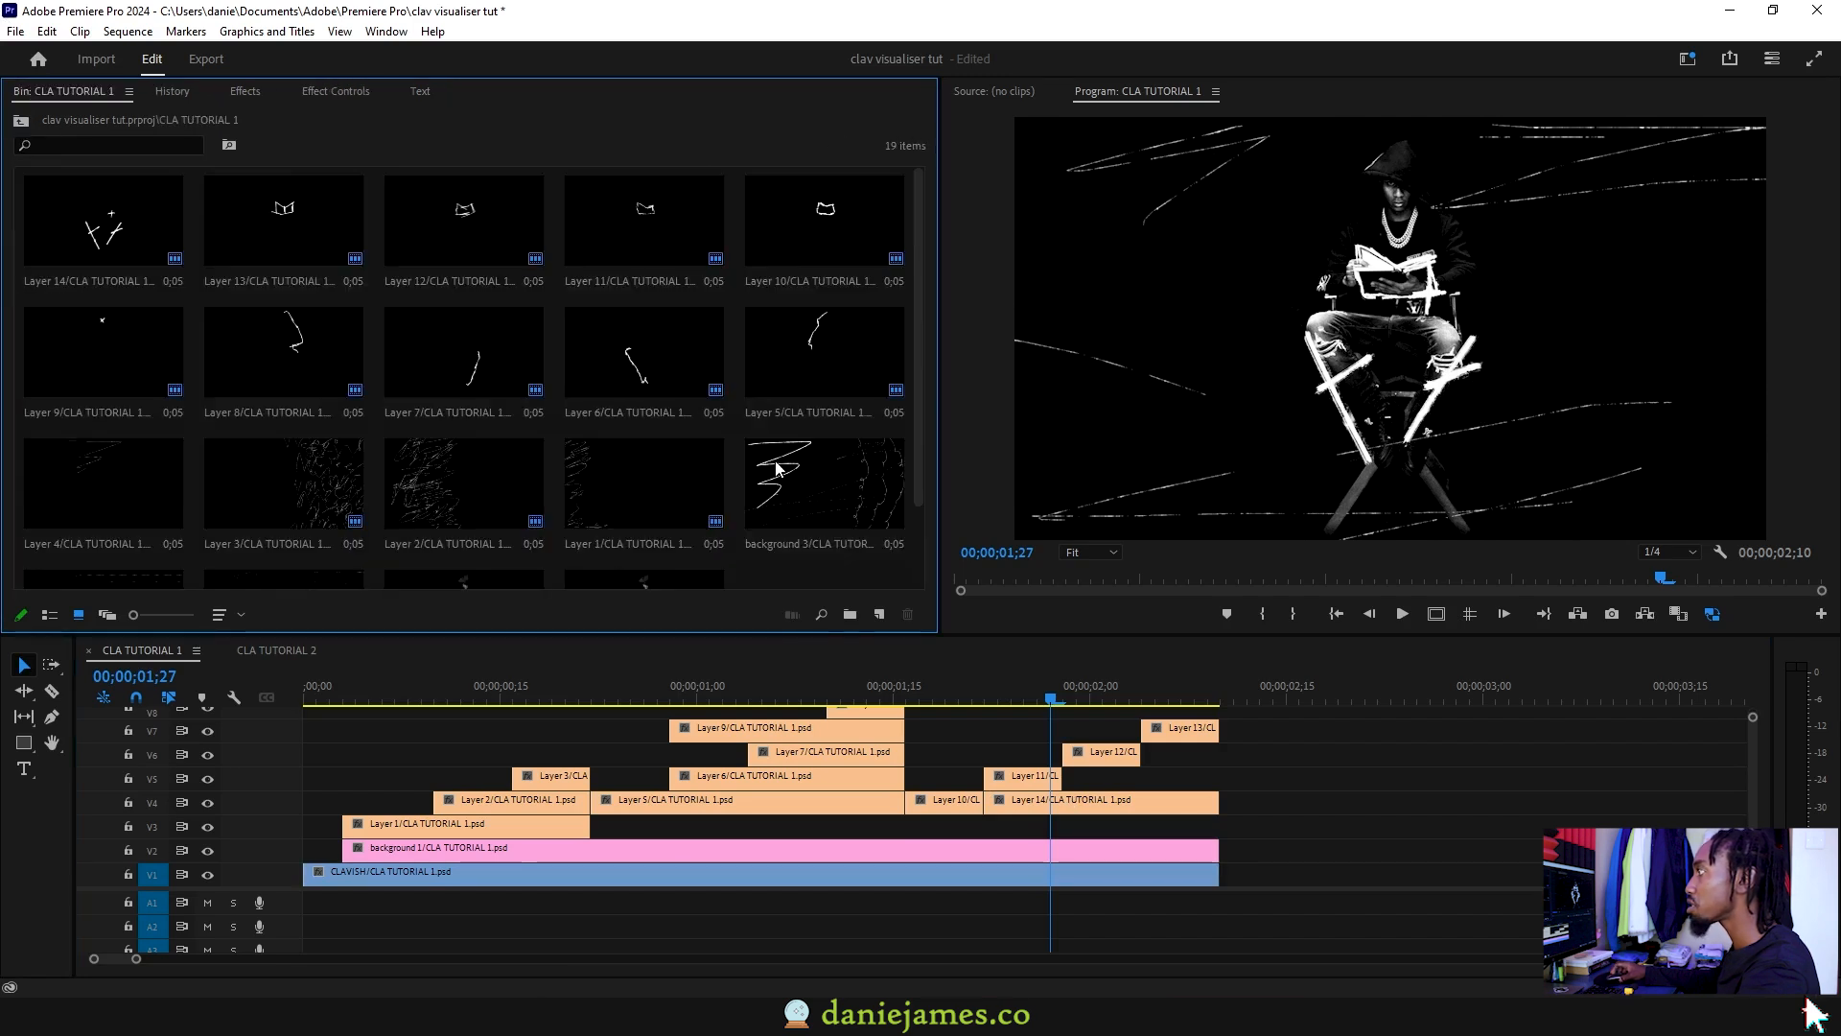
scroll(780, 458, "down", 2)
left_click_drag(813, 371, 1216, 827)
left_click_drag(935, 697, 1050, 775)
right_click(1034, 829)
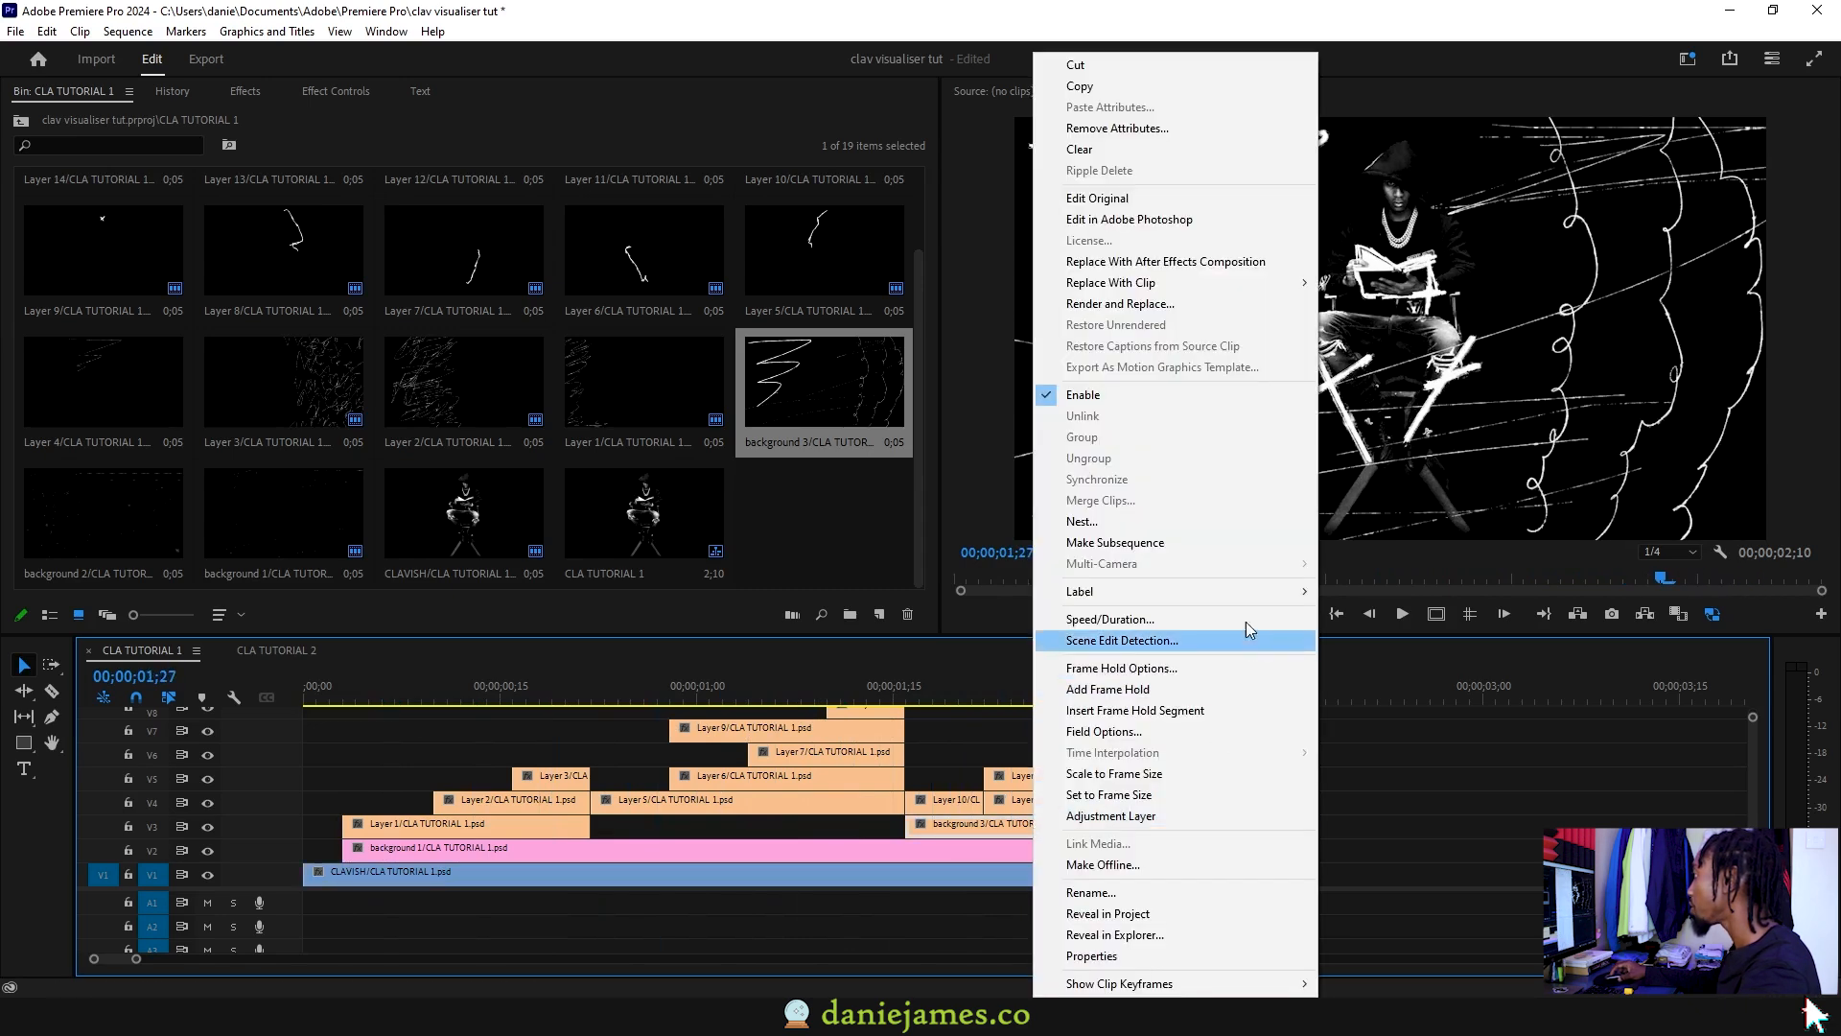
mouse_move(1242, 593)
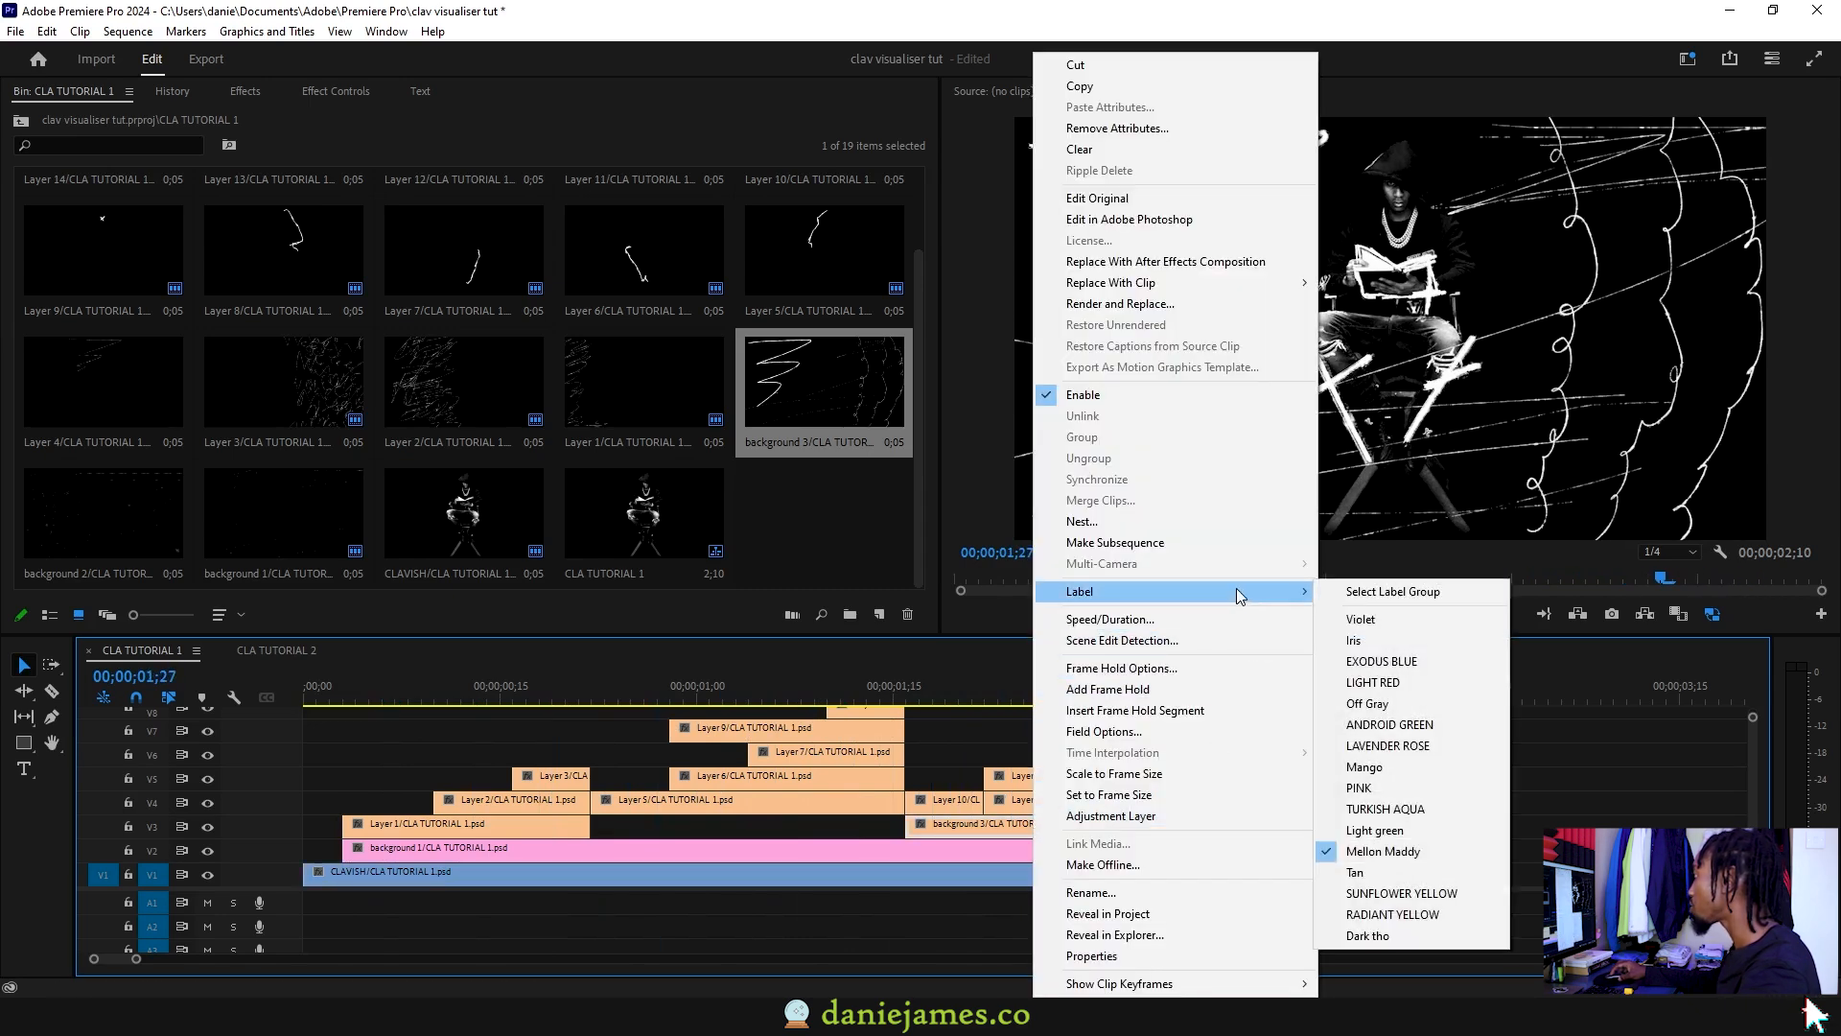
left_click(1434, 746)
Step: Play through the CLA TUTORIAL 2 sequence and unlock its V1 track
left_click(270, 649)
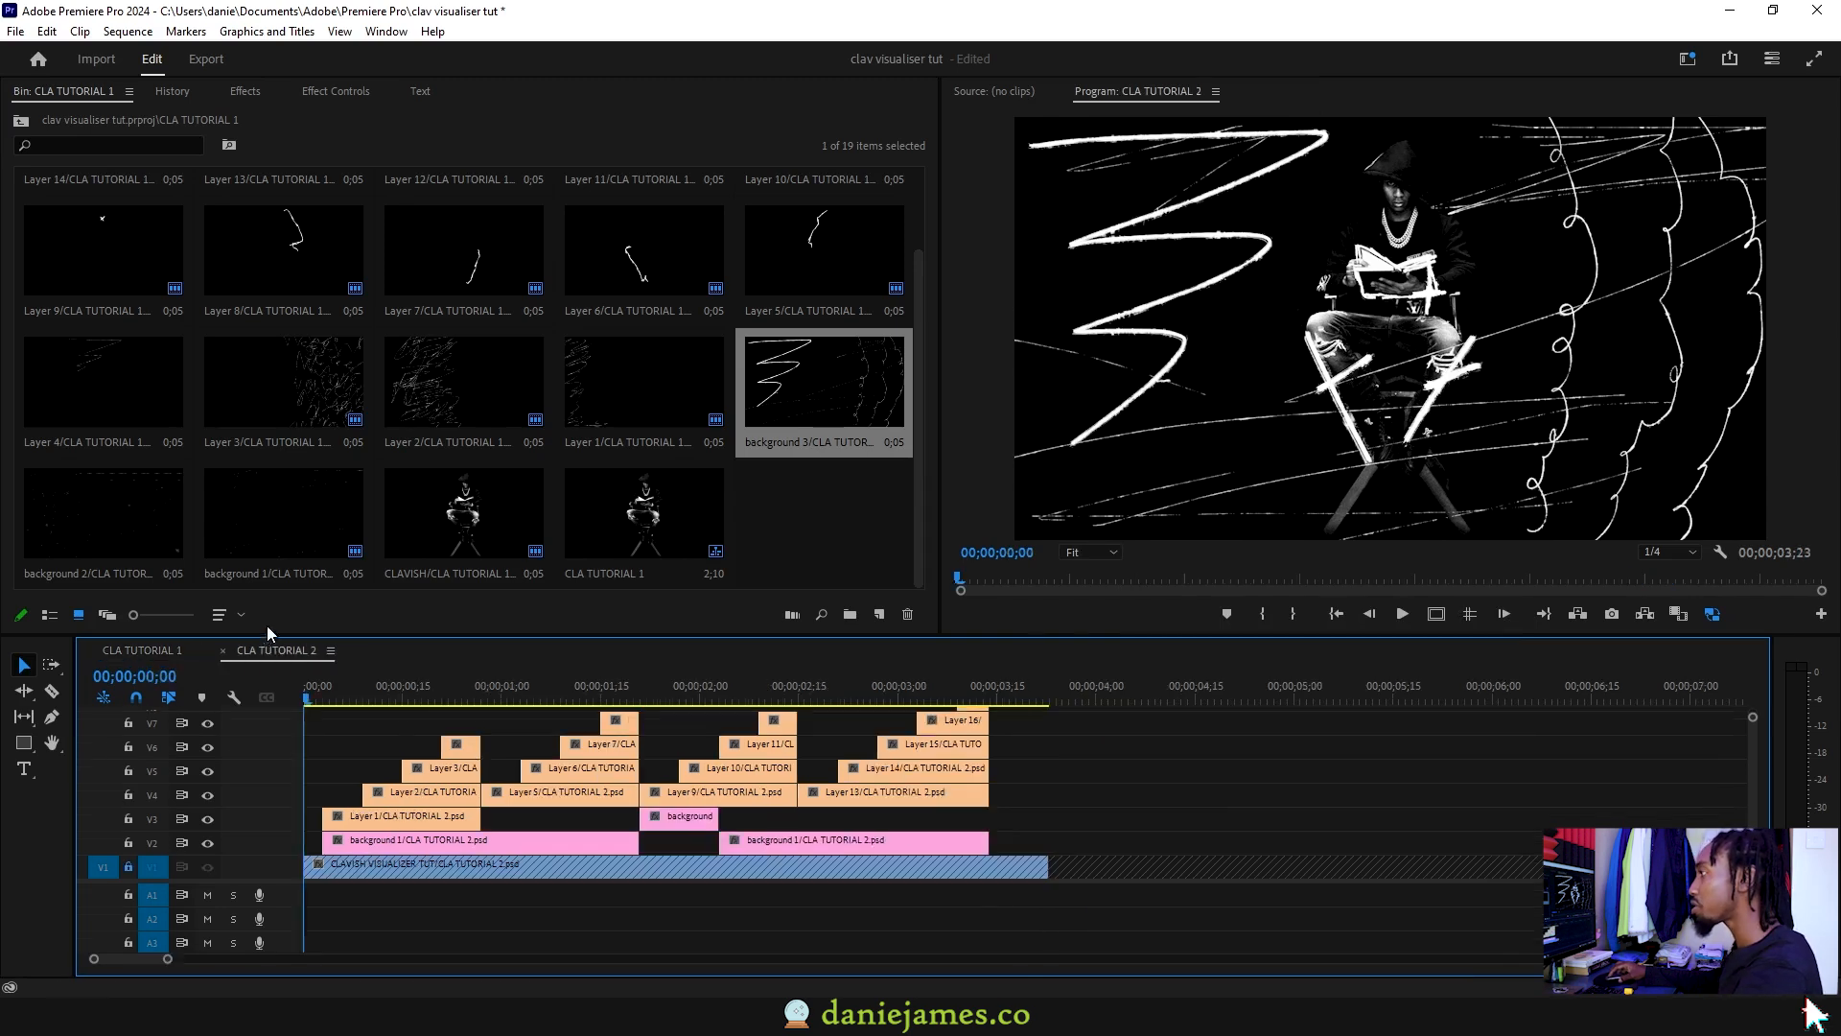
key("space")
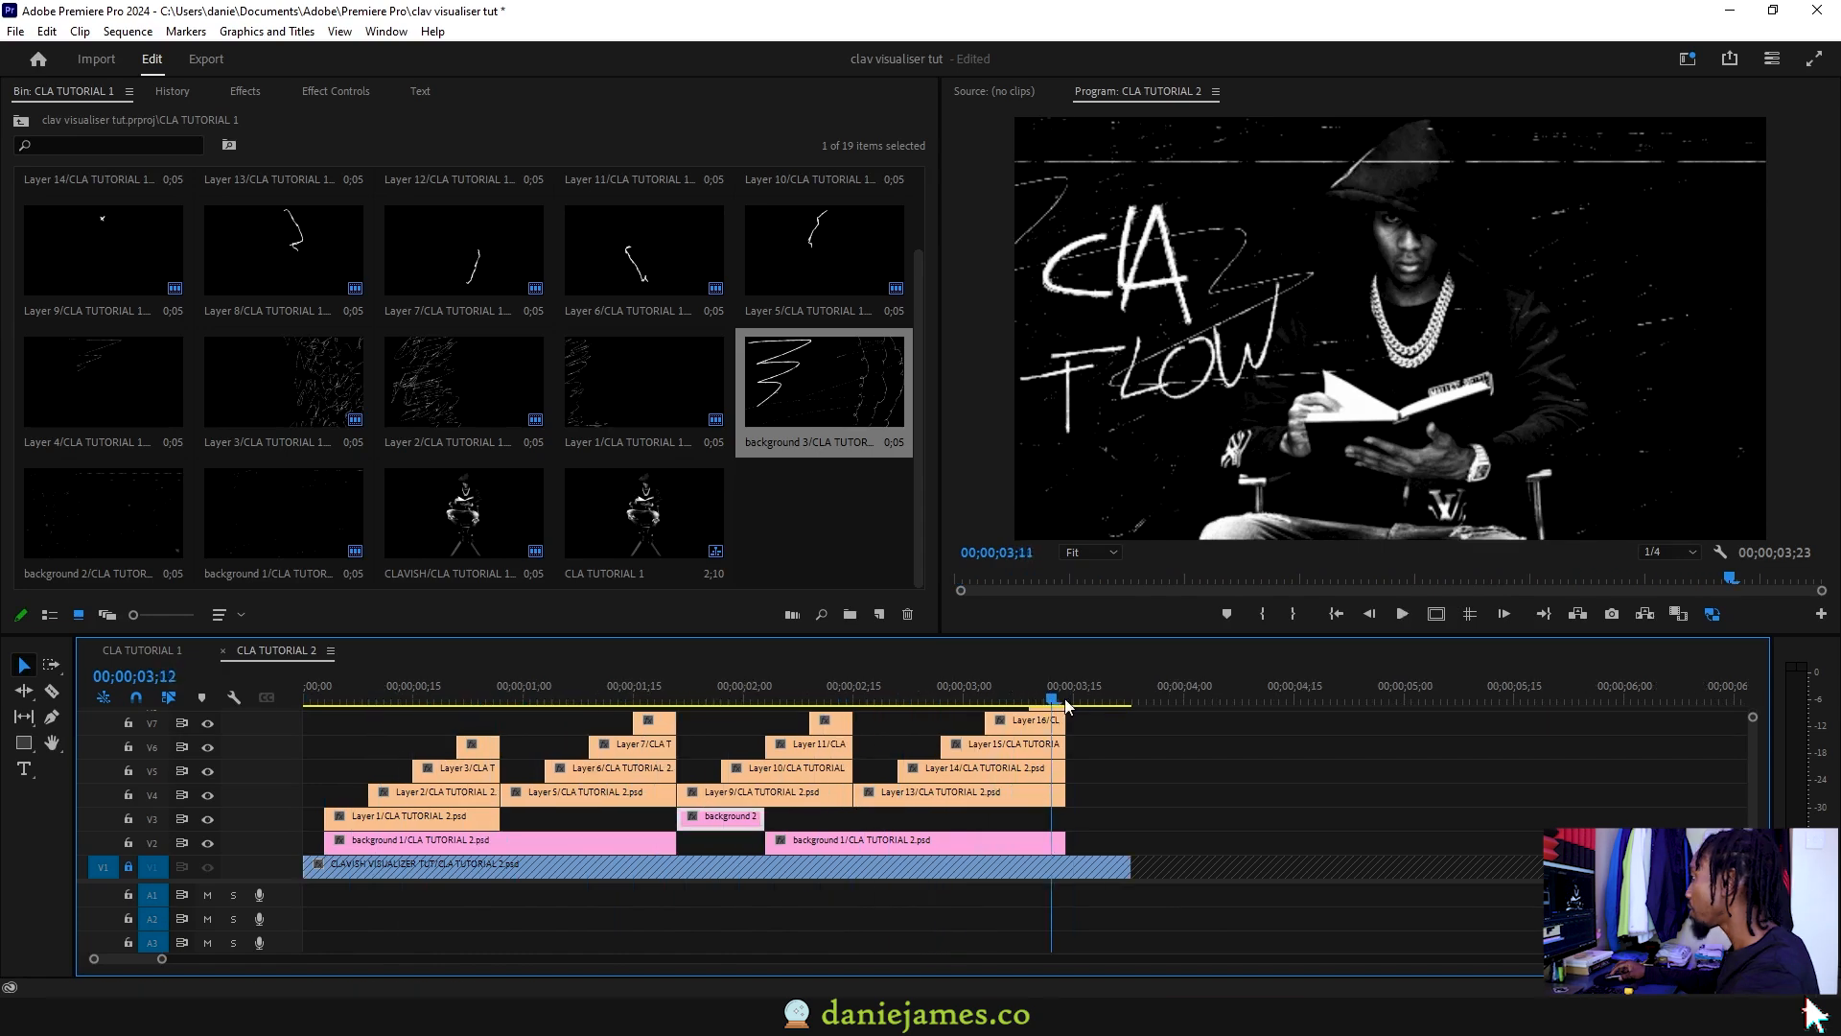
key("space")
left_click(127, 867)
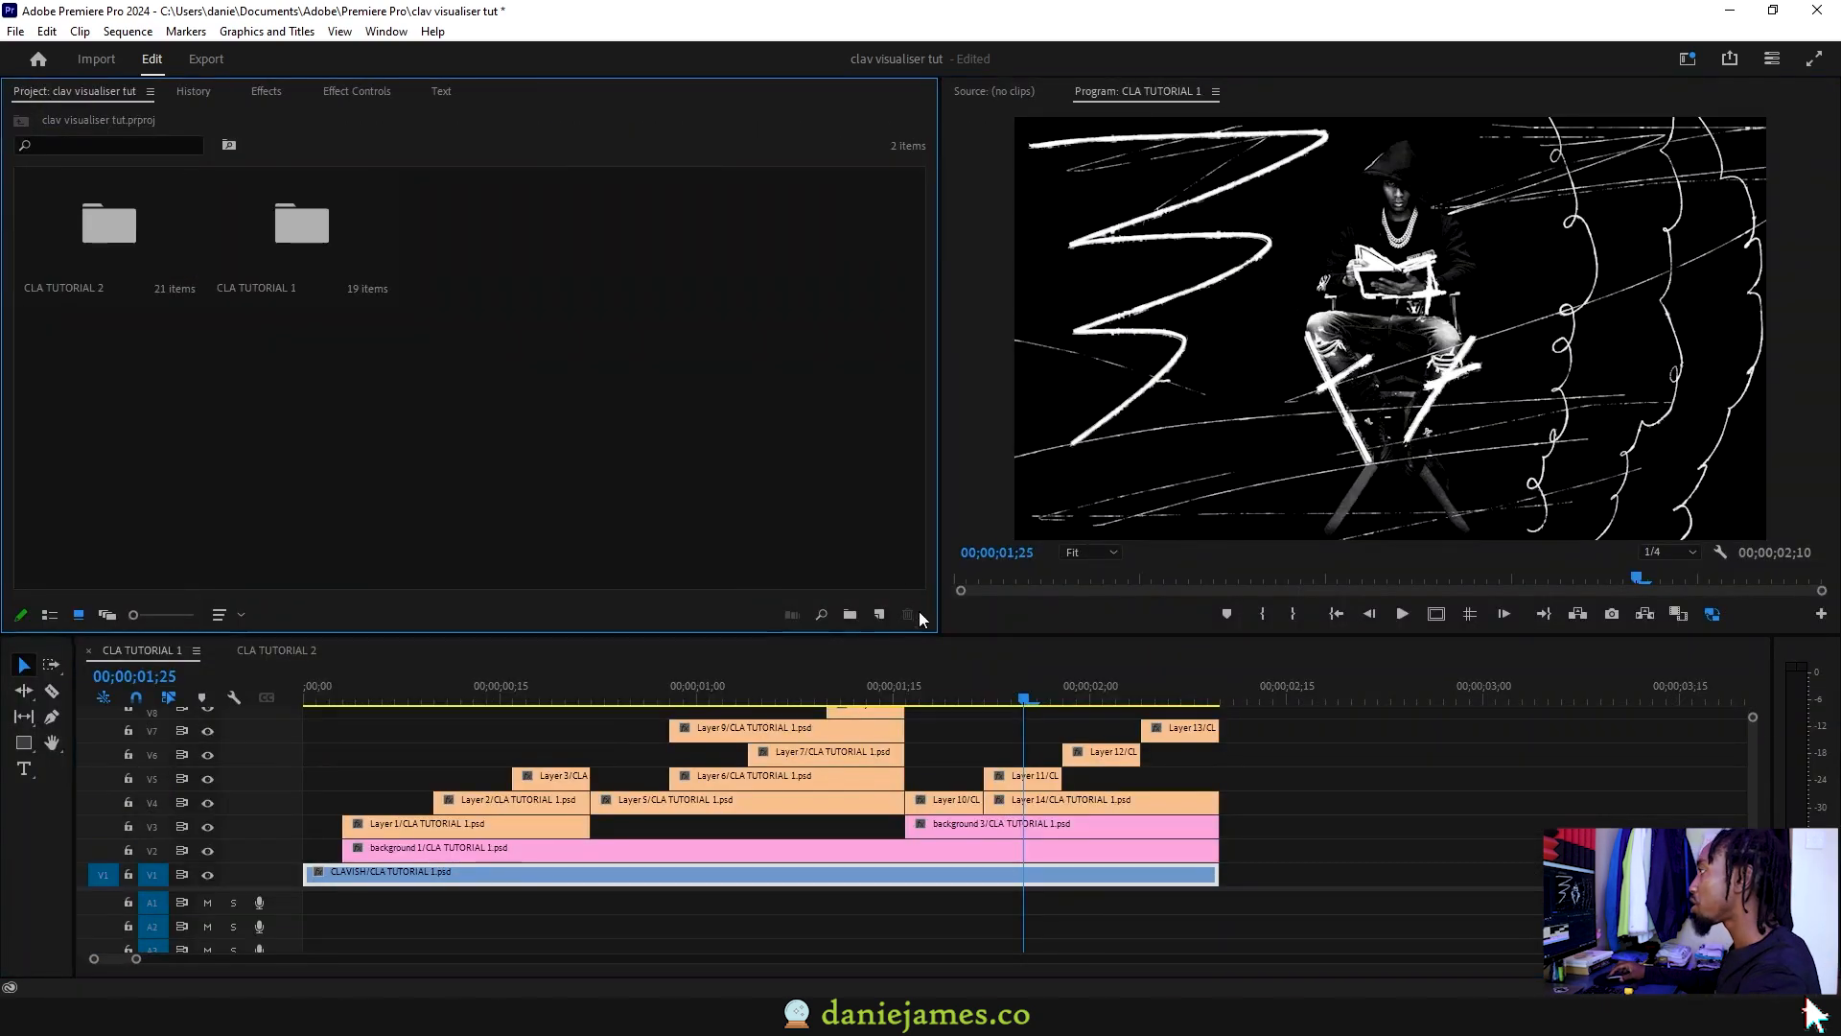
Step: Add the CLA TUTORIAL 2 and CLA TUTORIAL 1 sequences to the visualizer timeline on V1
left_click(877, 614)
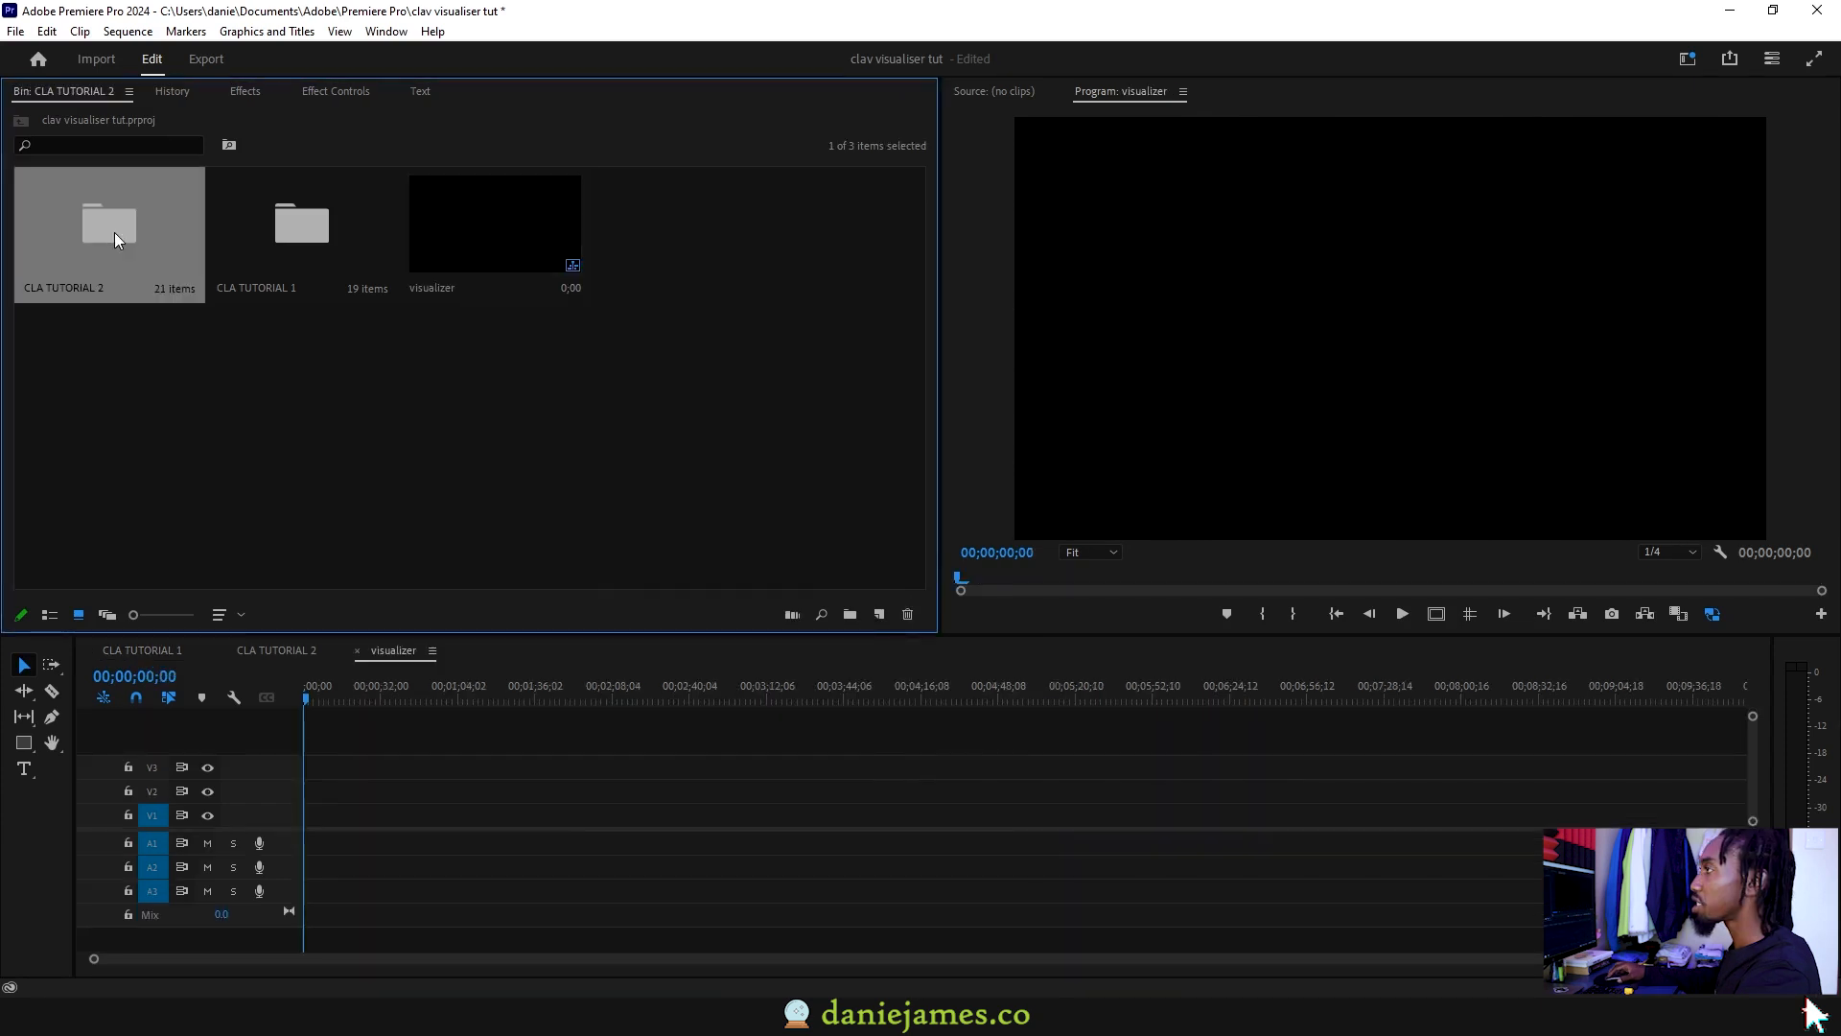
double_click(109, 225)
left_click_drag(83, 523, 318, 815)
left_click(21, 120)
double_click(285, 230)
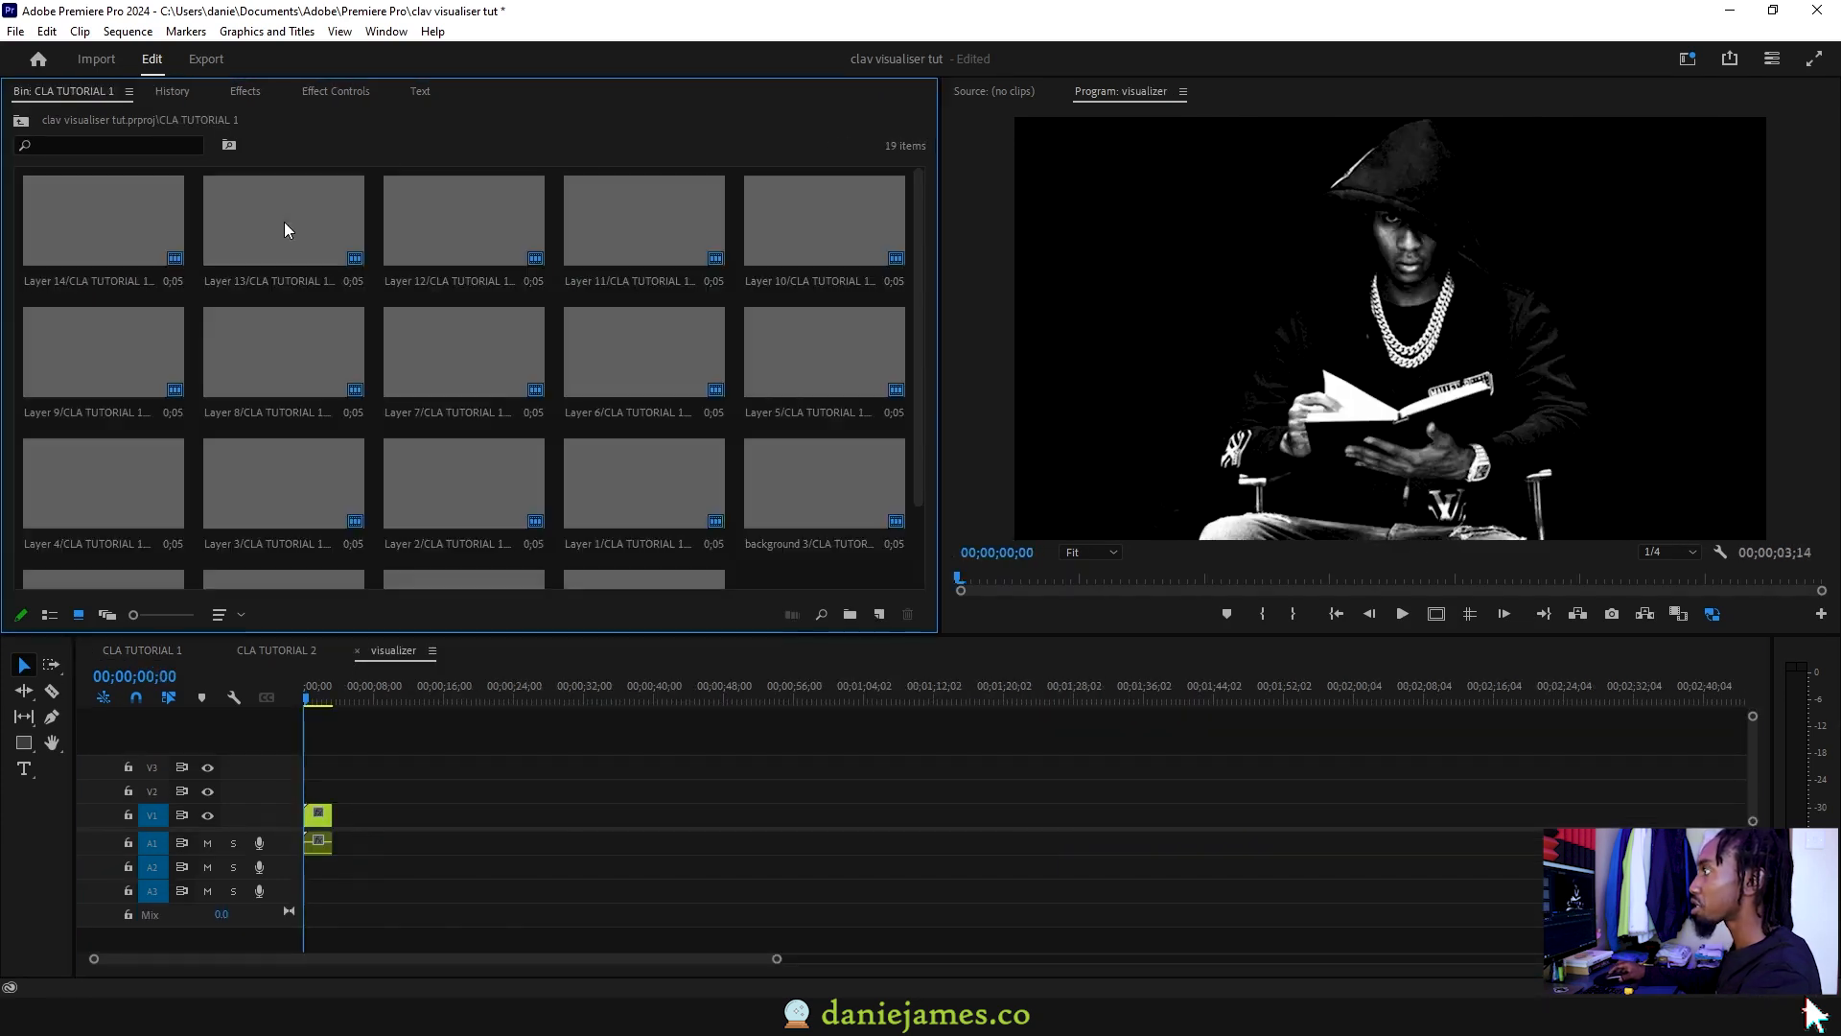
scroll(534, 418, "down", 2)
left_click_drag(633, 509, 746, 825)
Step: Ripple-delete the gap between the clips and play the visualizer sequence
right_click(408, 820)
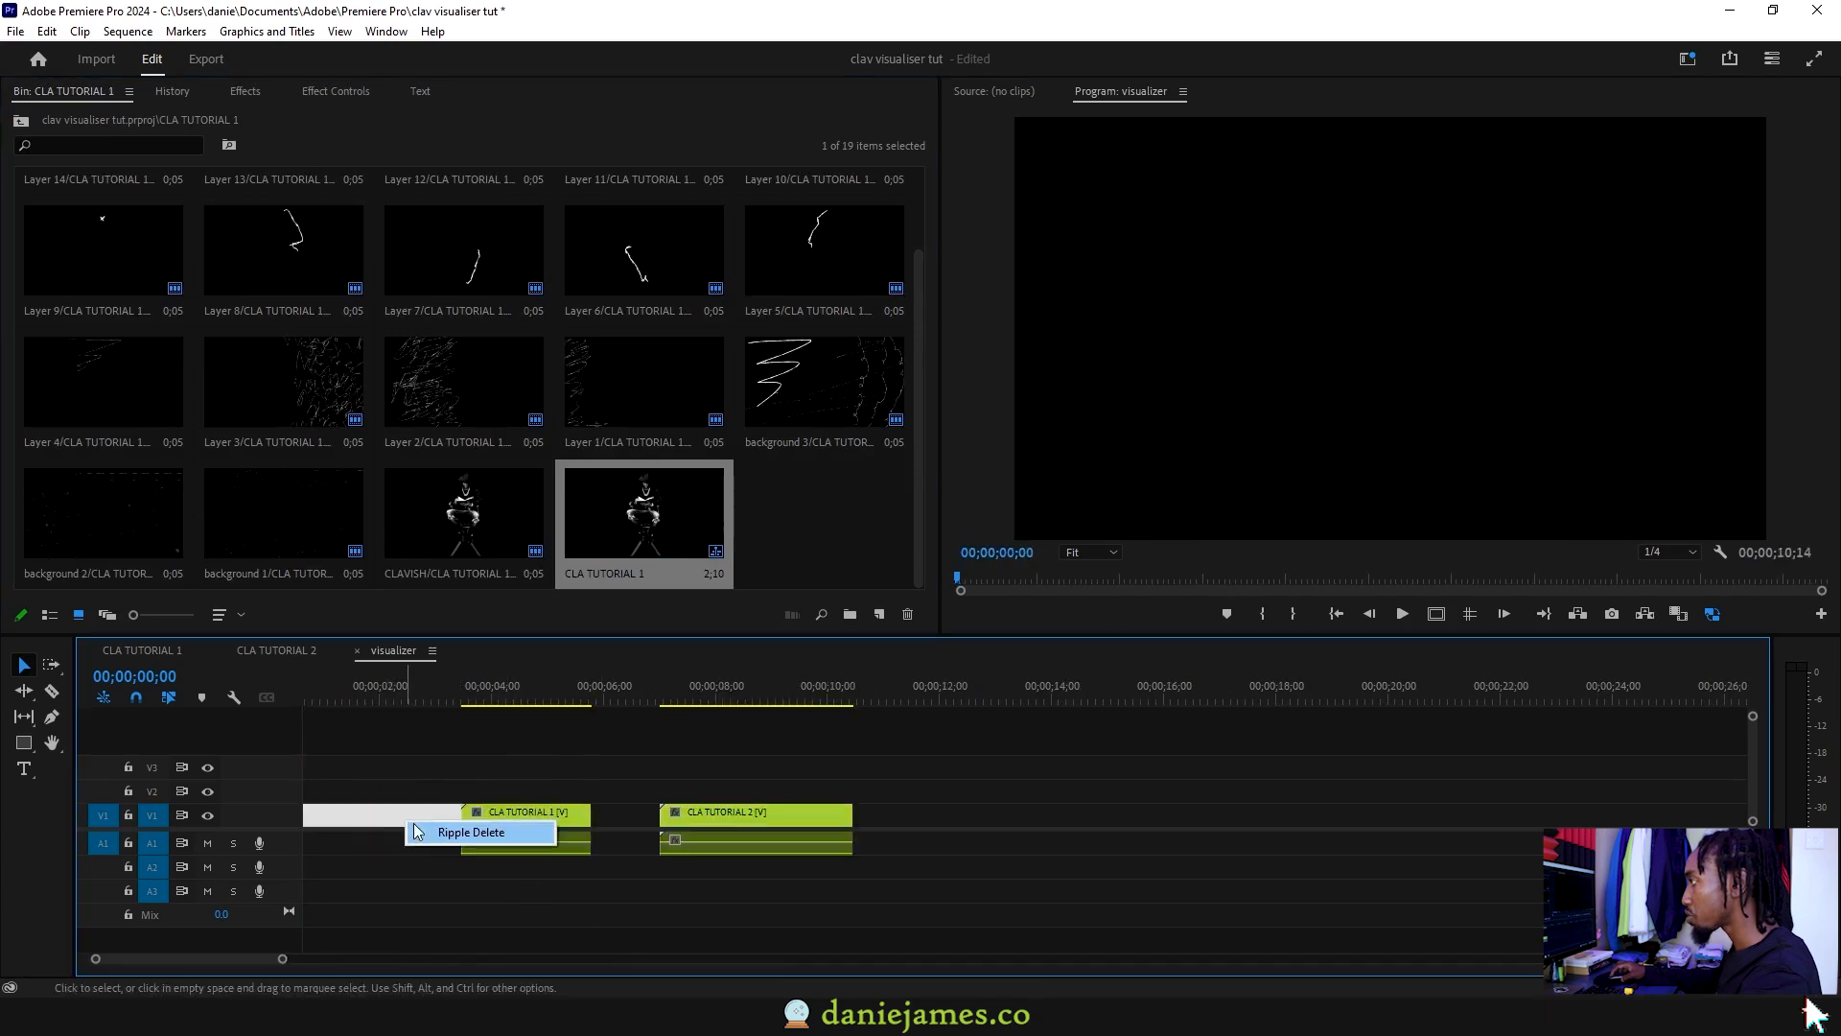
left_click(428, 829)
key("space")
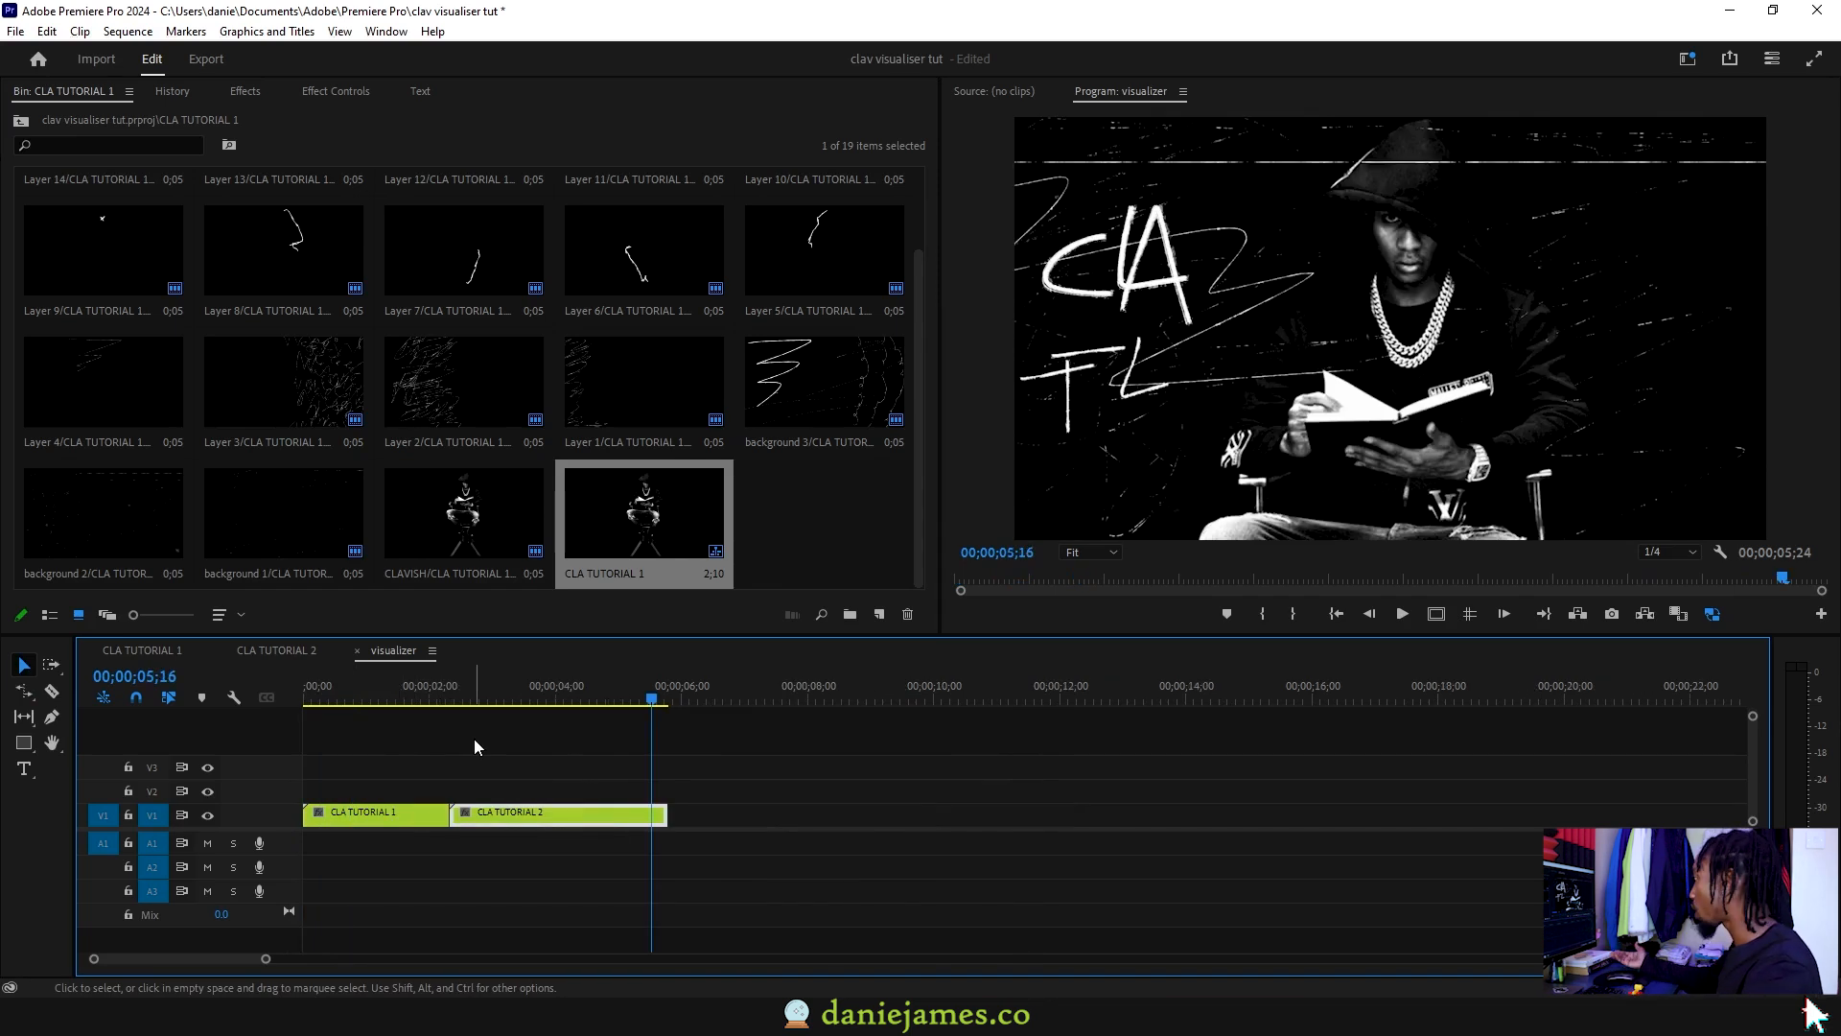
left_click_drag(336, 699, 255, 698)
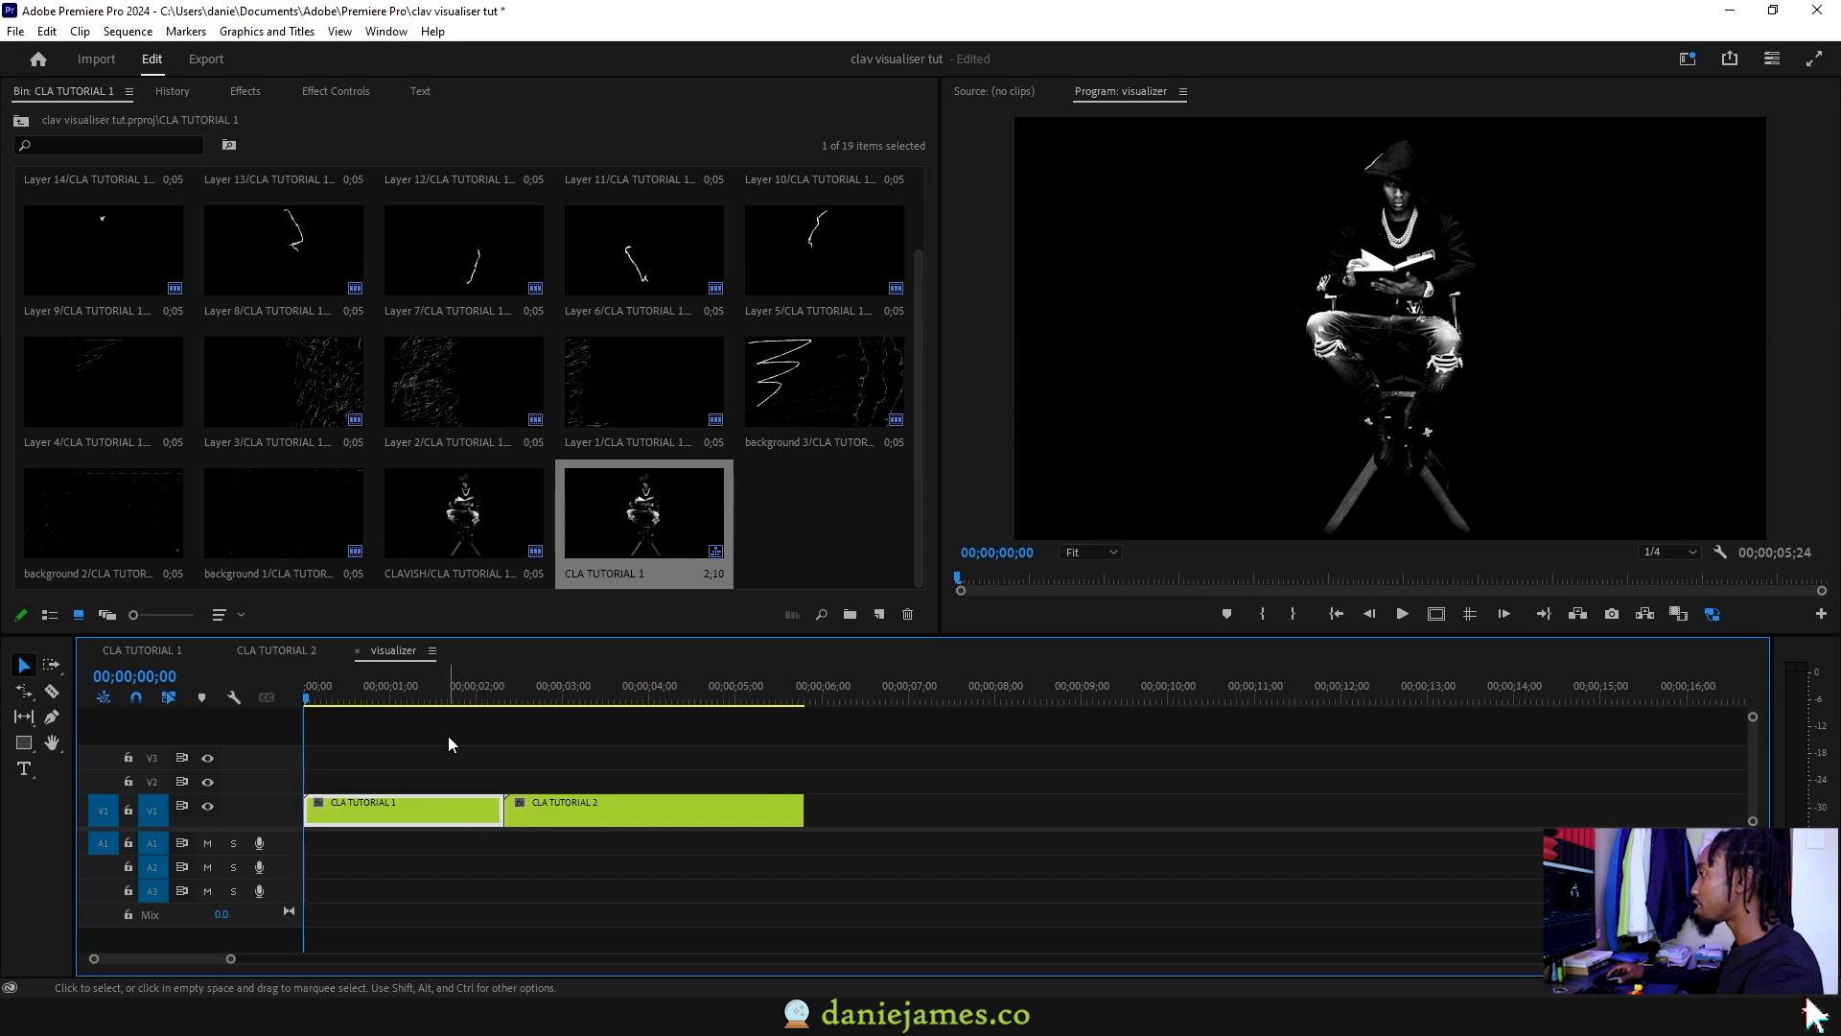
Step: Set CLA TUTORIAL 1's speed to 130% and preview it
key("space")
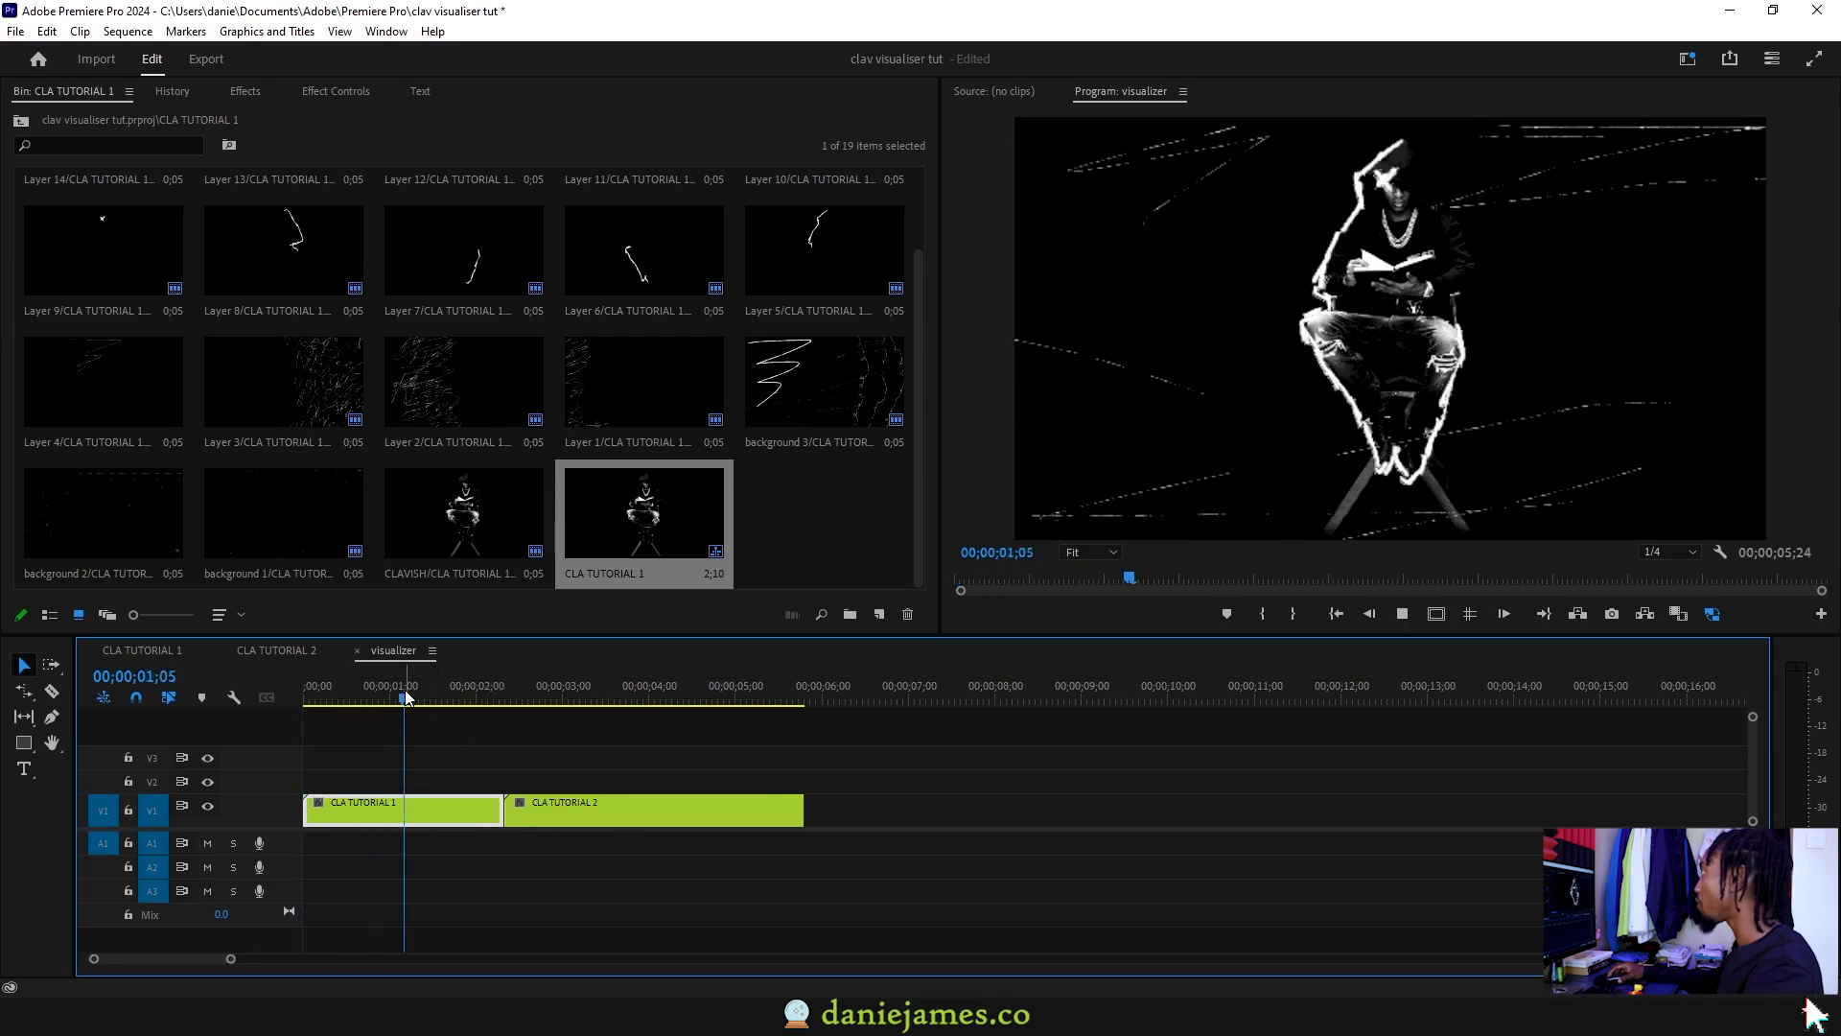
key("space")
right_click(462, 813)
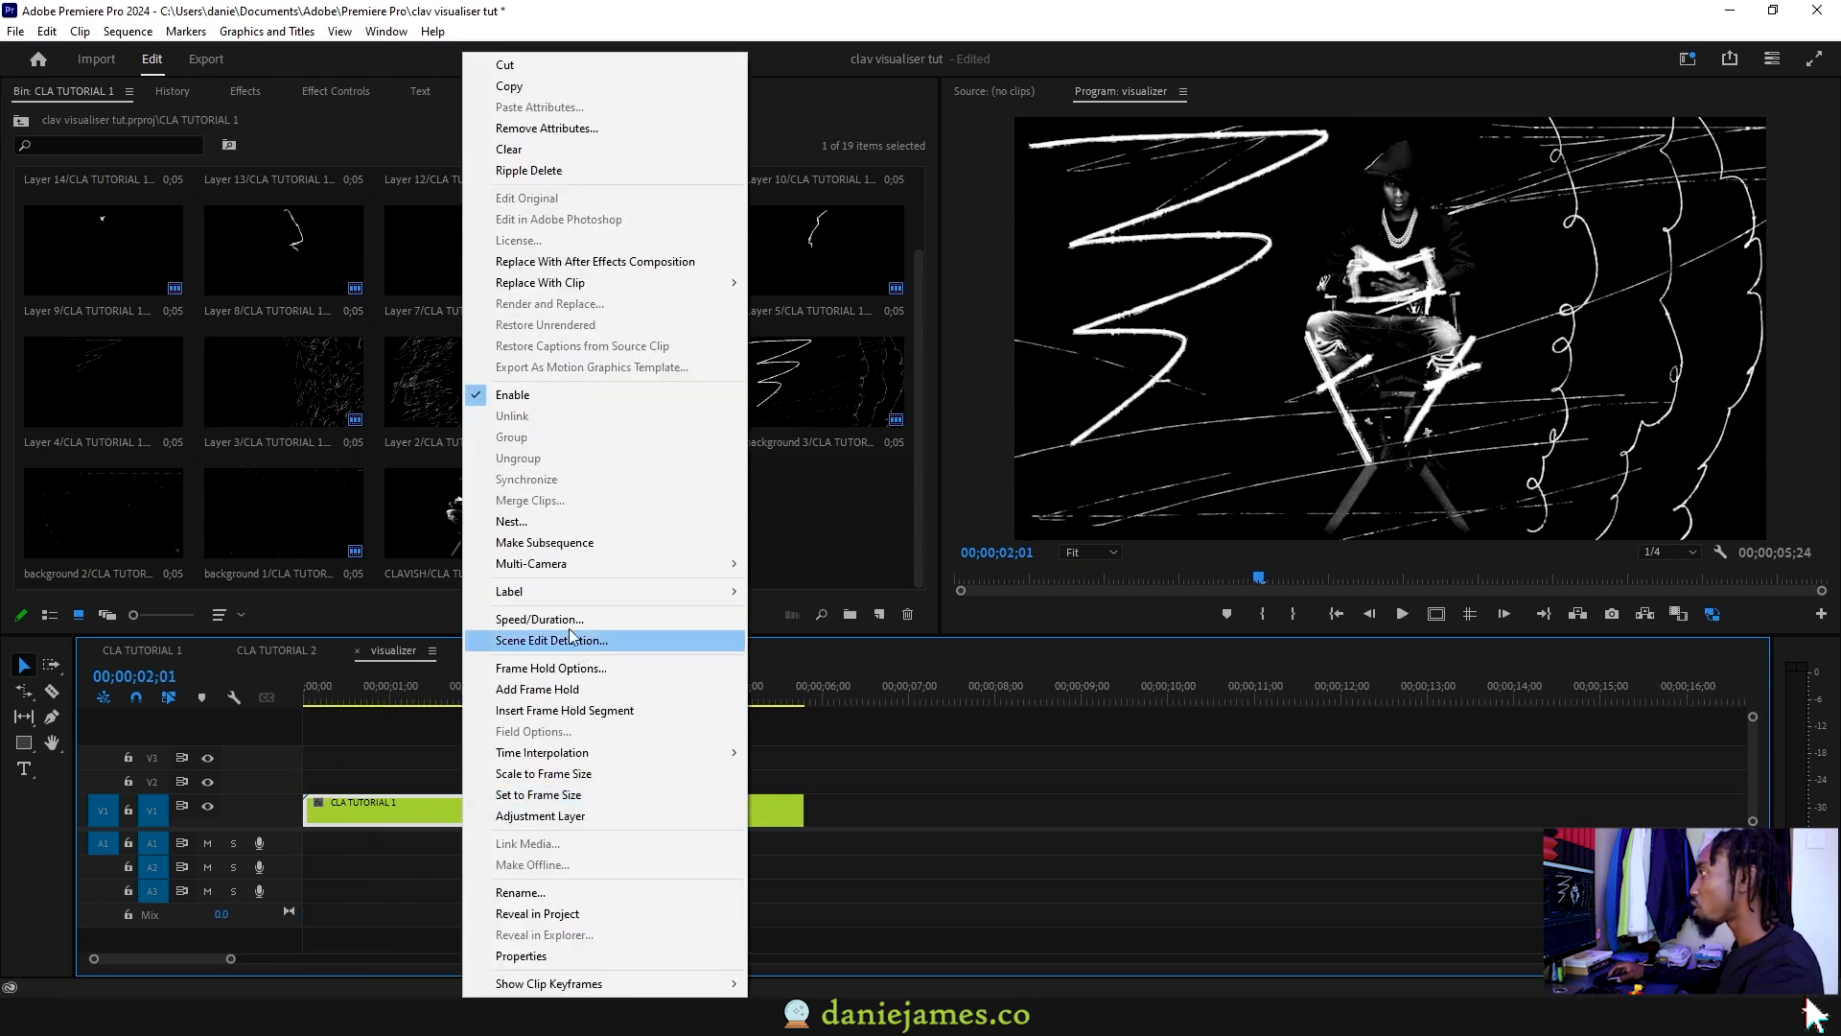
left_click(566, 622)
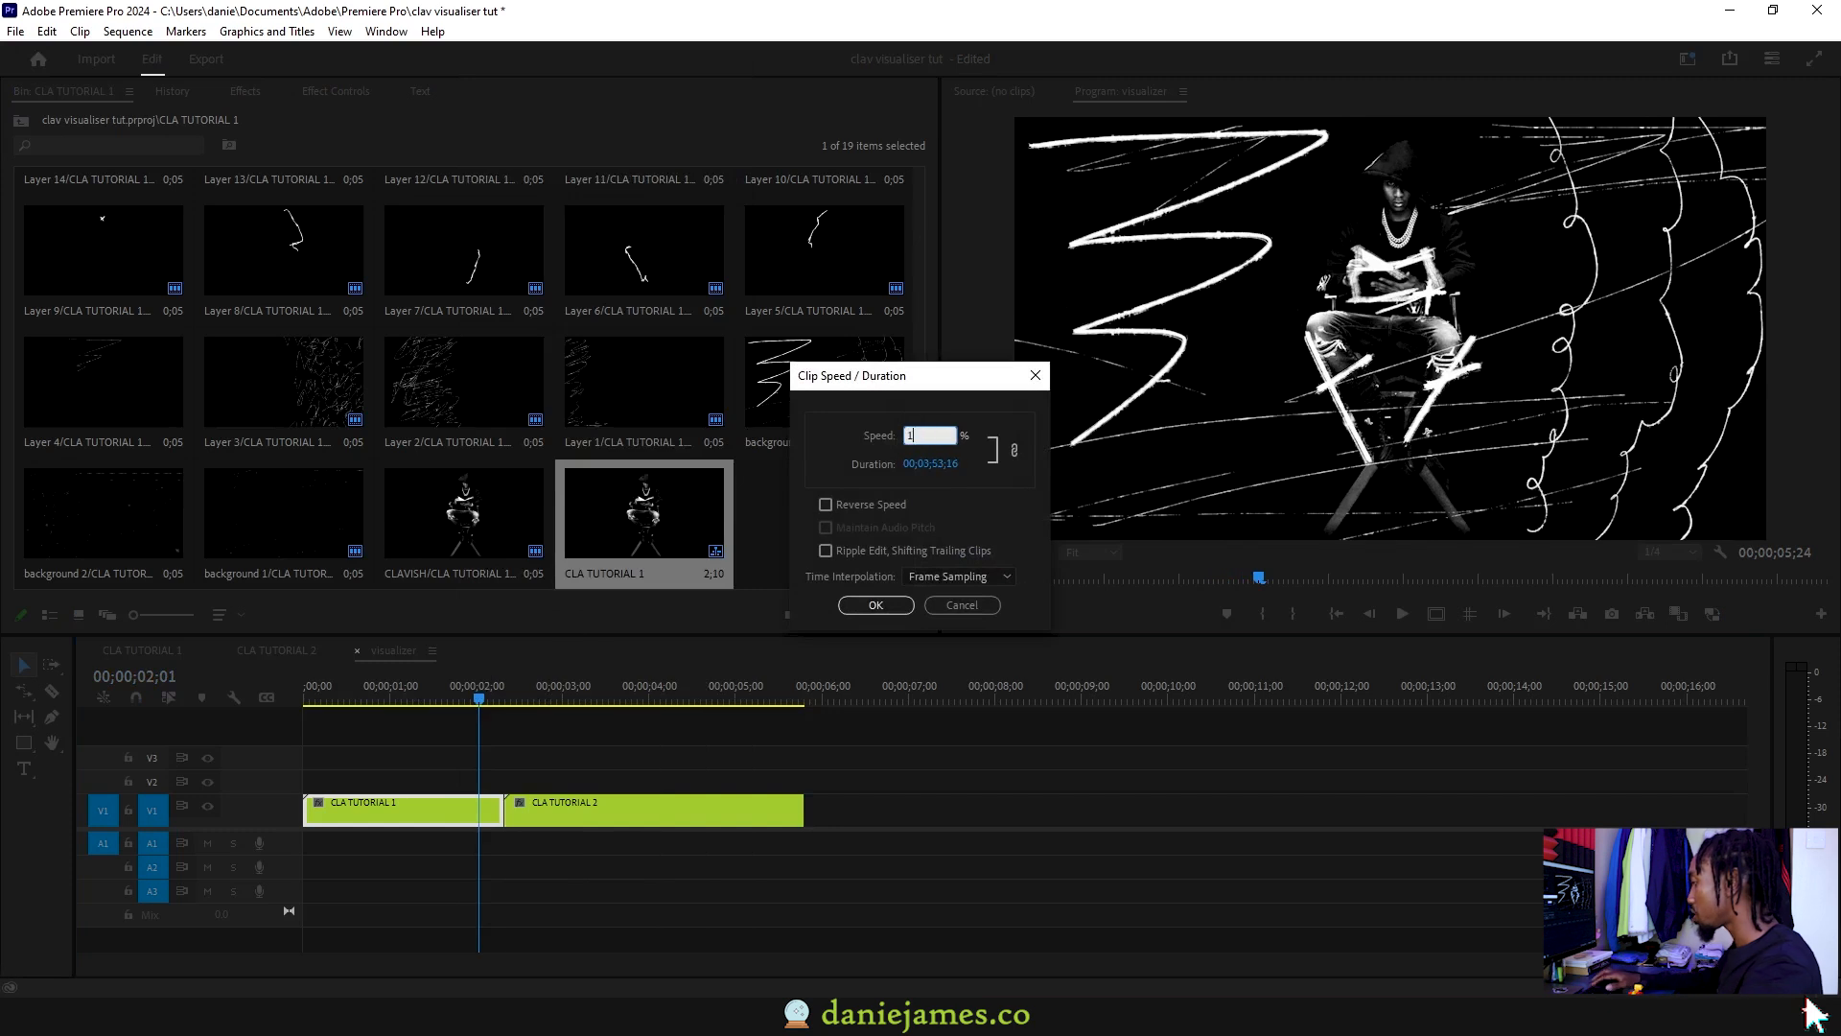
key("Return")
left_click_drag(357, 700, 225, 700)
key("space")
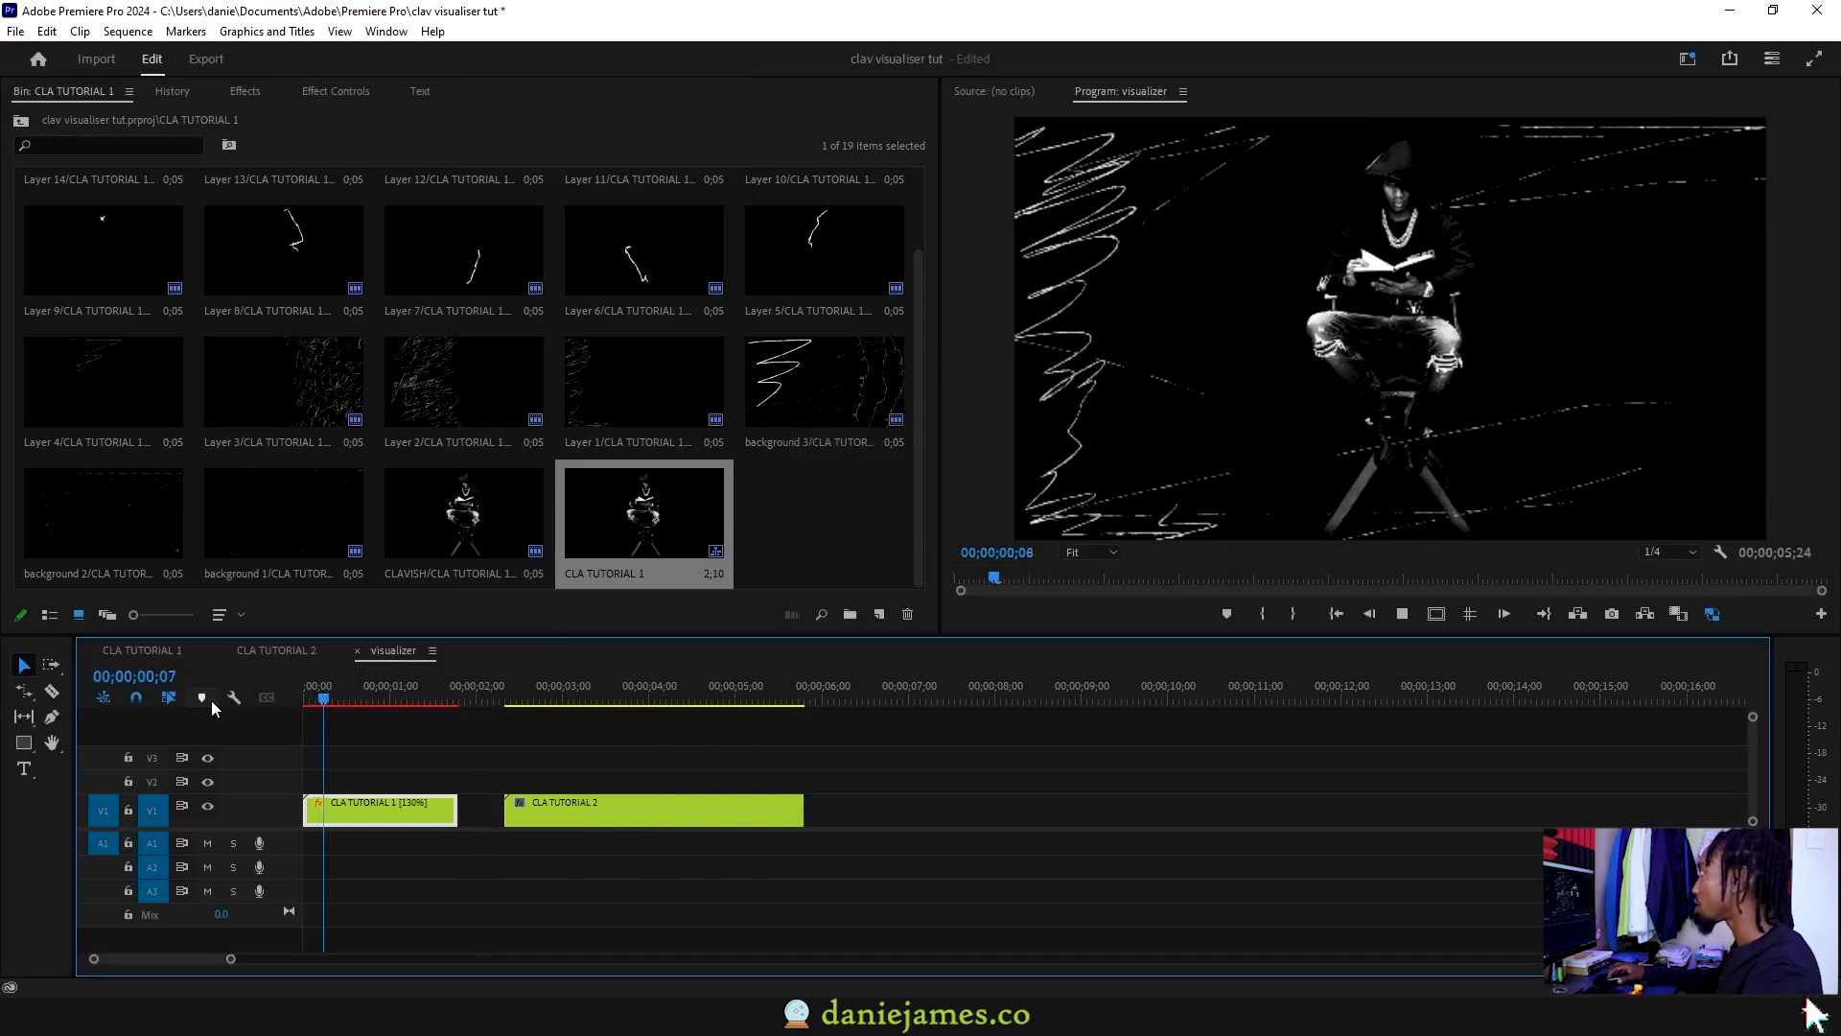
key("space")
Step: Set CLA TUTORIAL 2's speed to 130%, ripple-delete the gap and play back
left_click(544, 813)
right_click(544, 813)
left_click(571, 618)
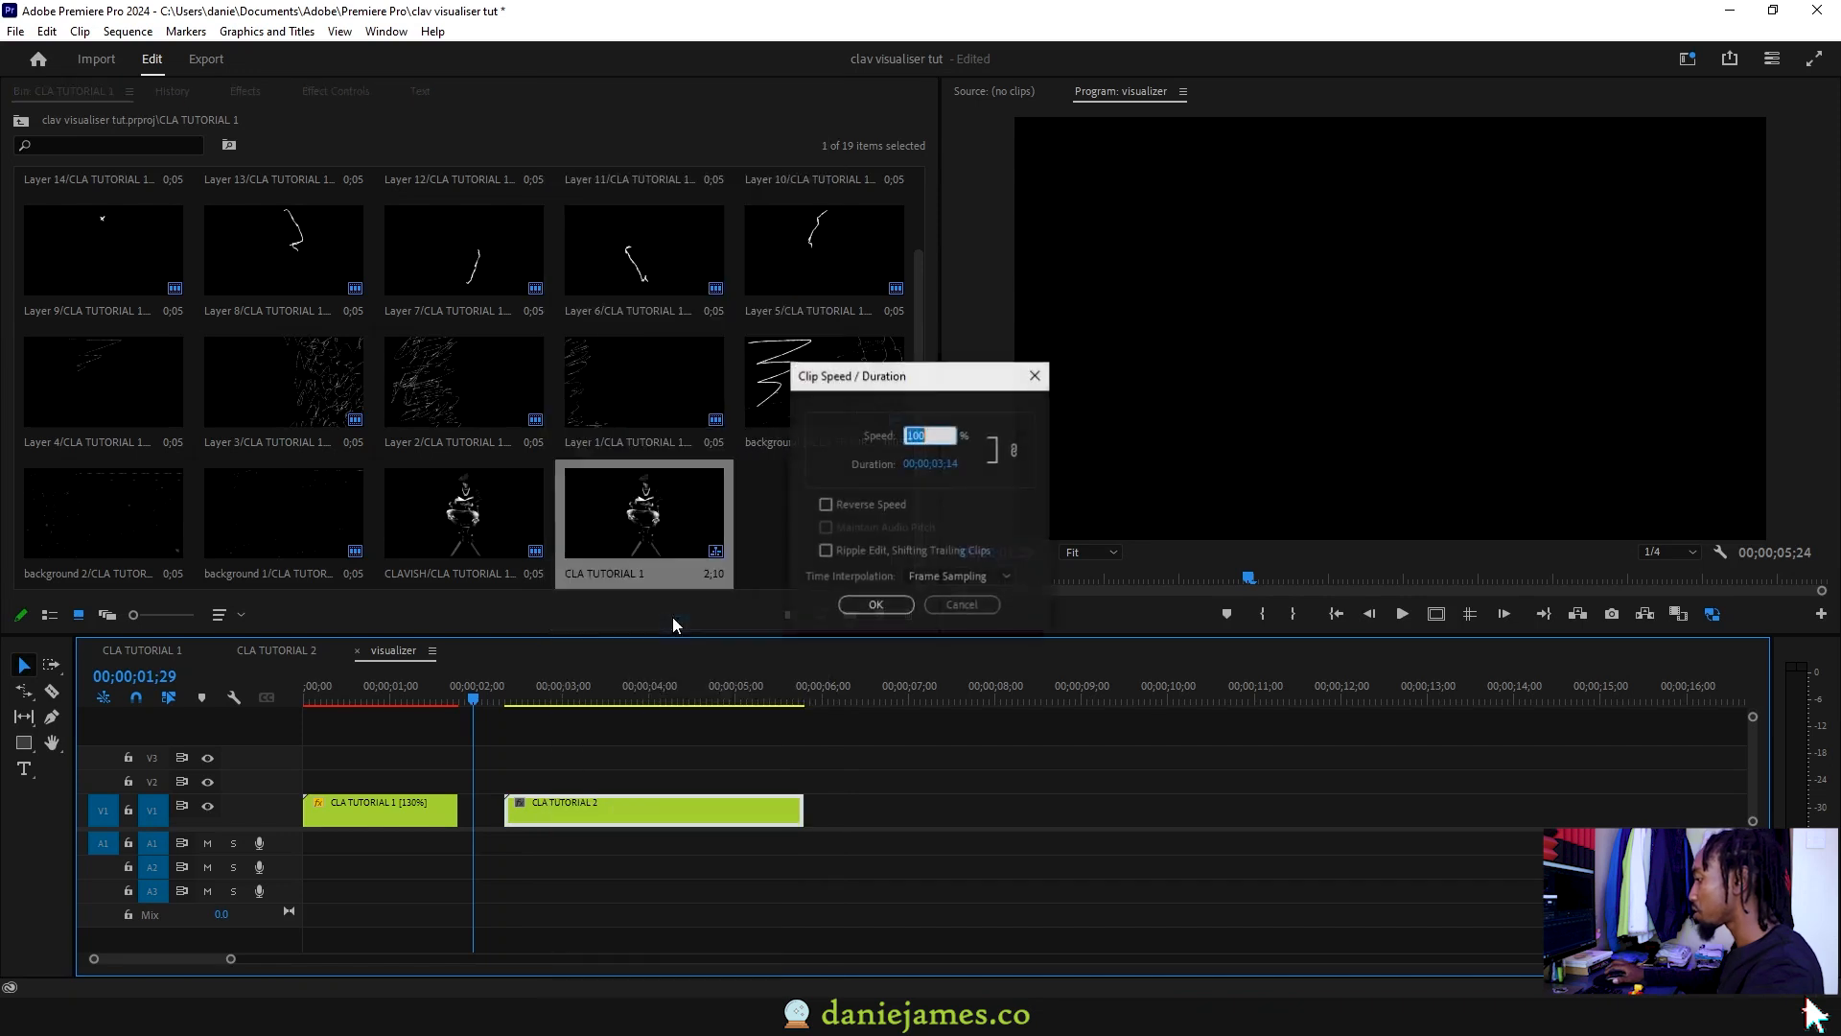
type("130")
key("Return")
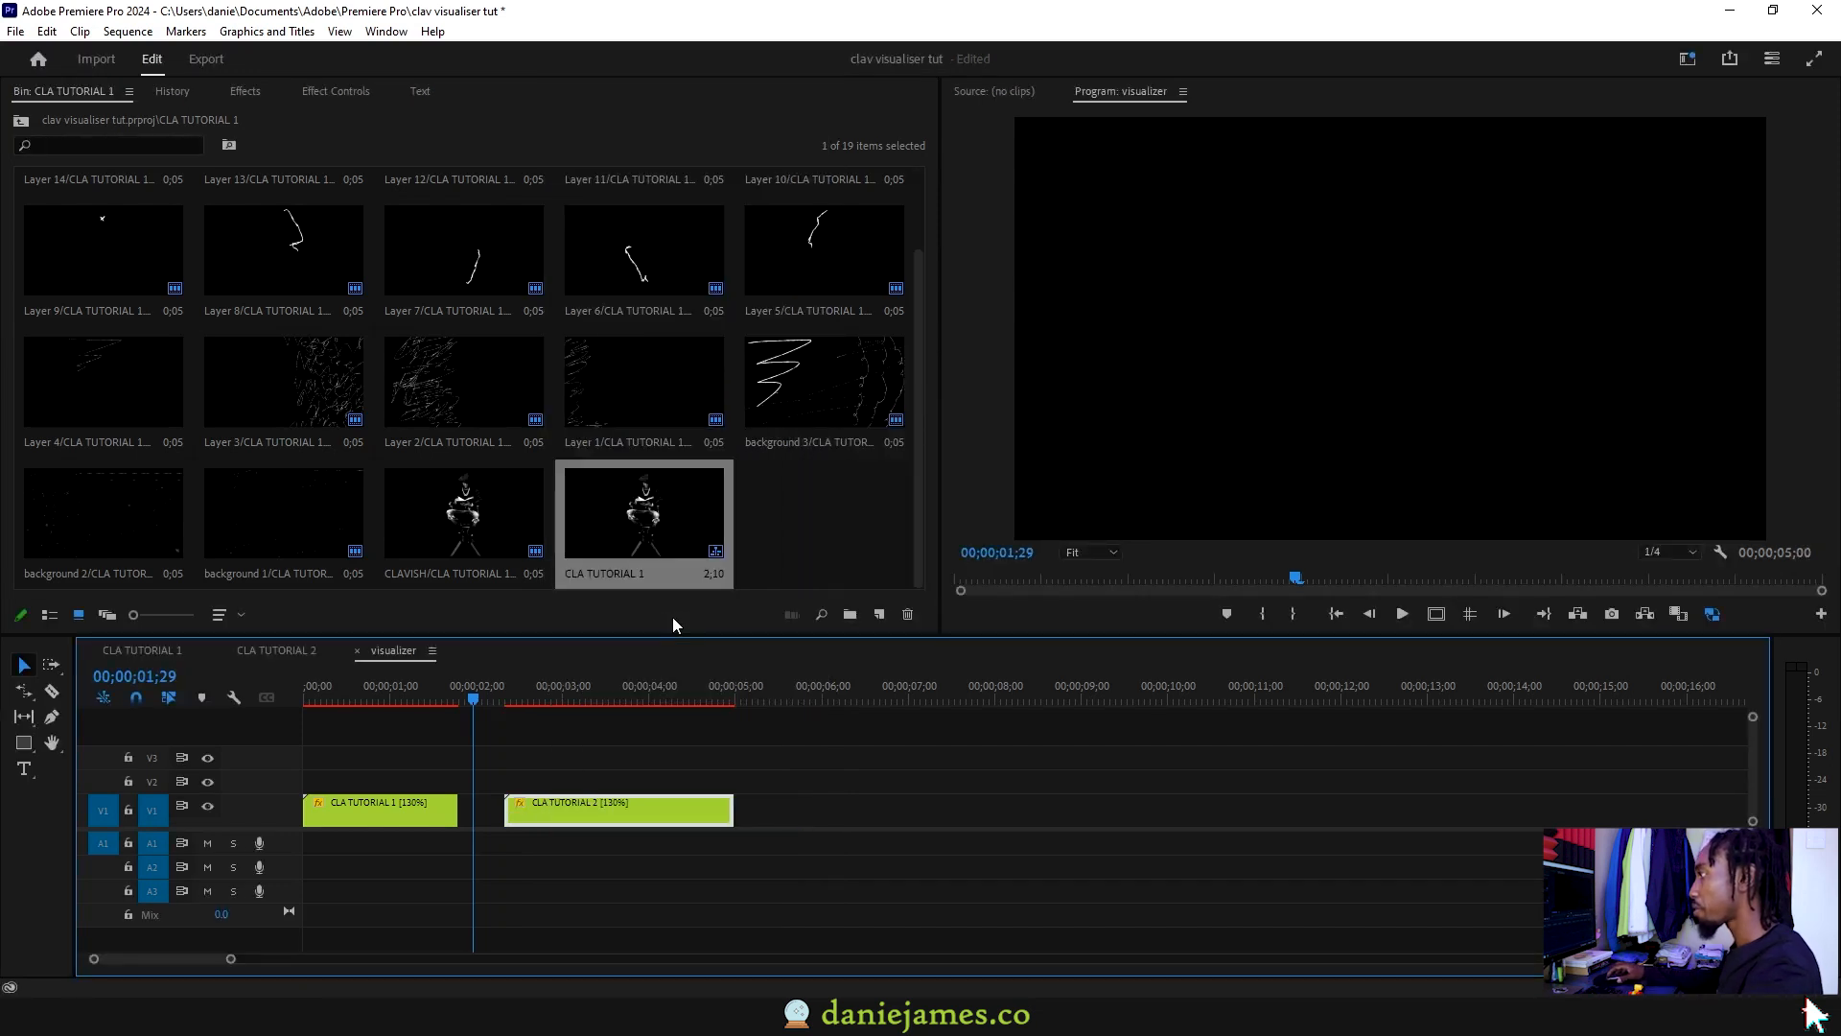
right_click(486, 813)
left_click(556, 834)
key("Home")
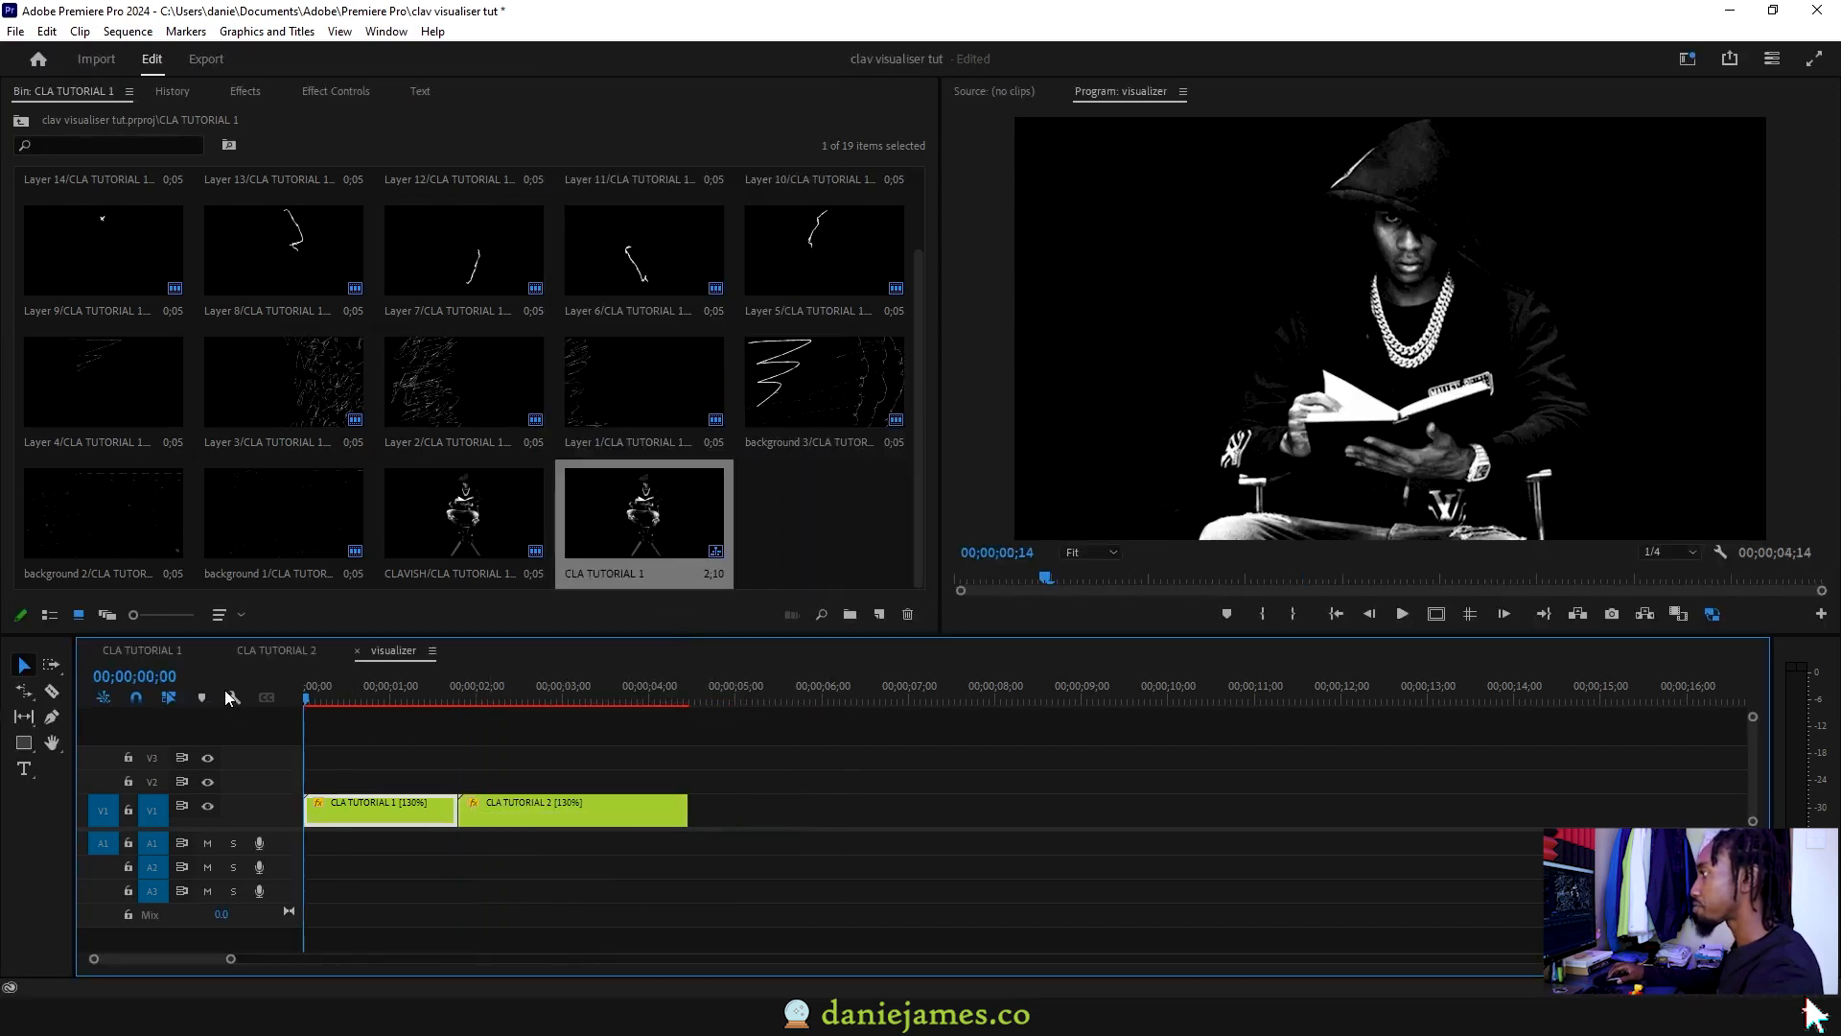
key("space")
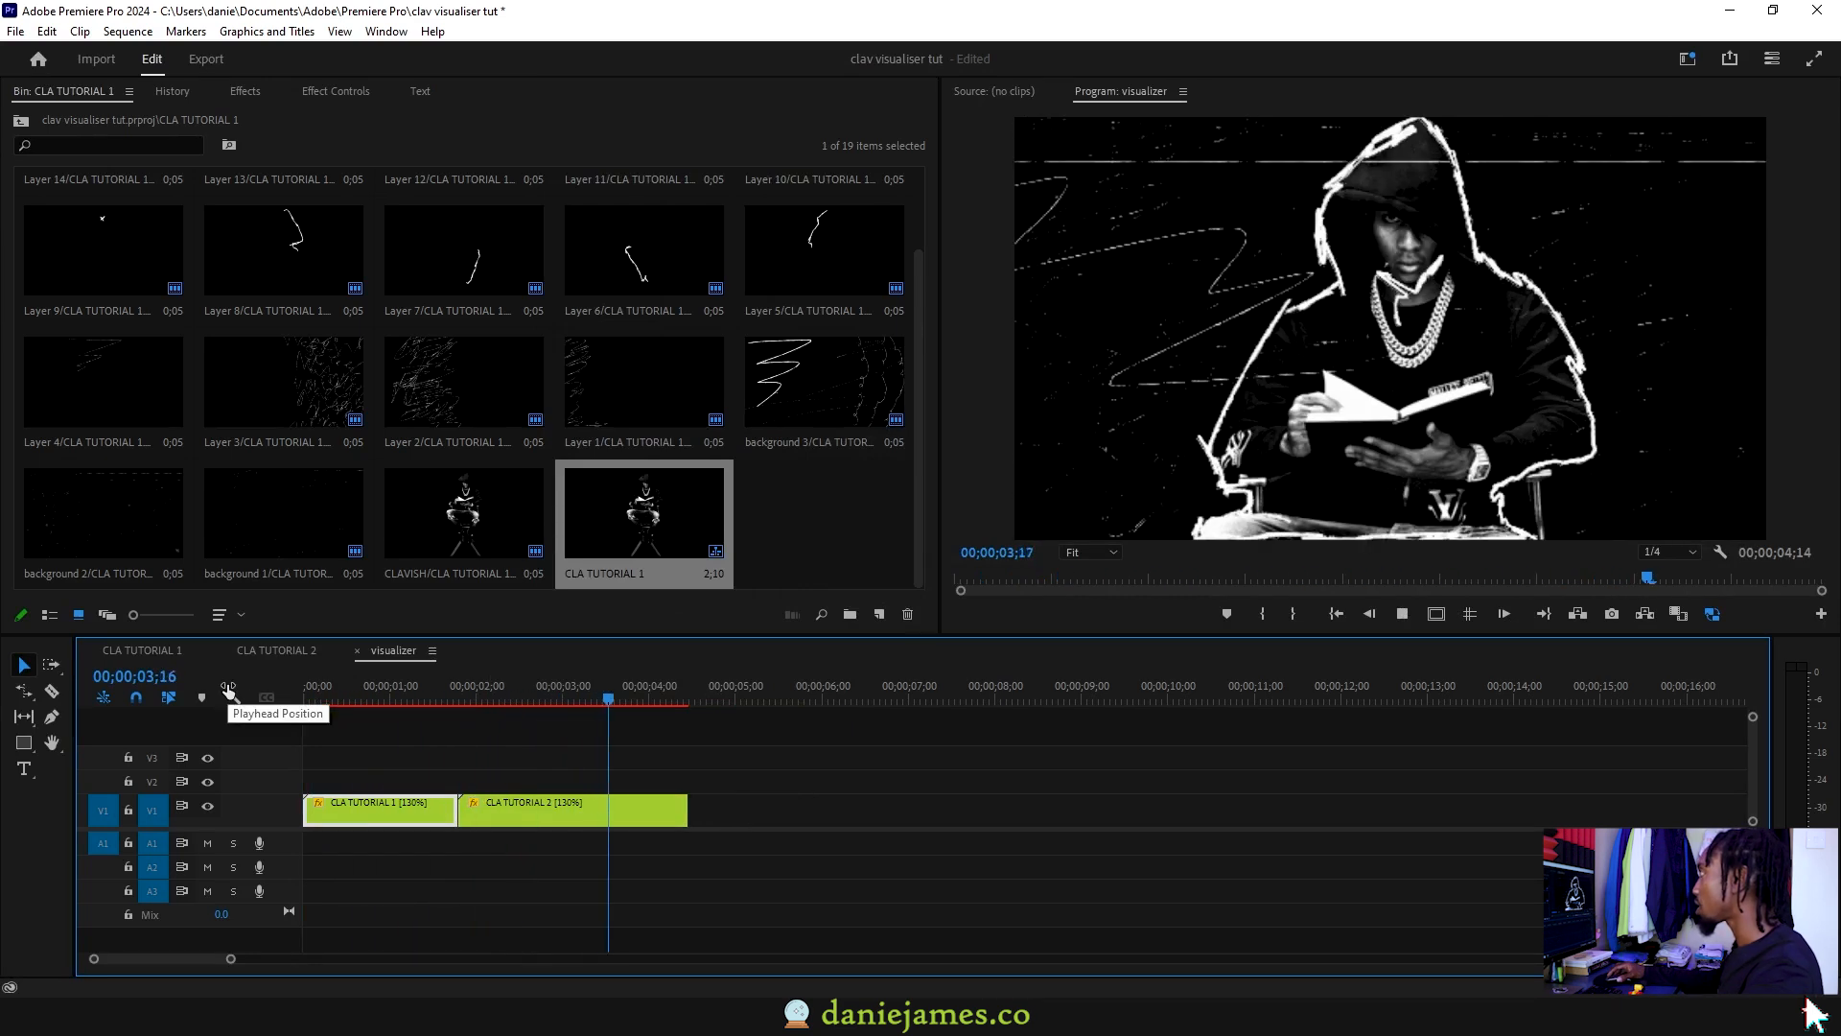
key("space")
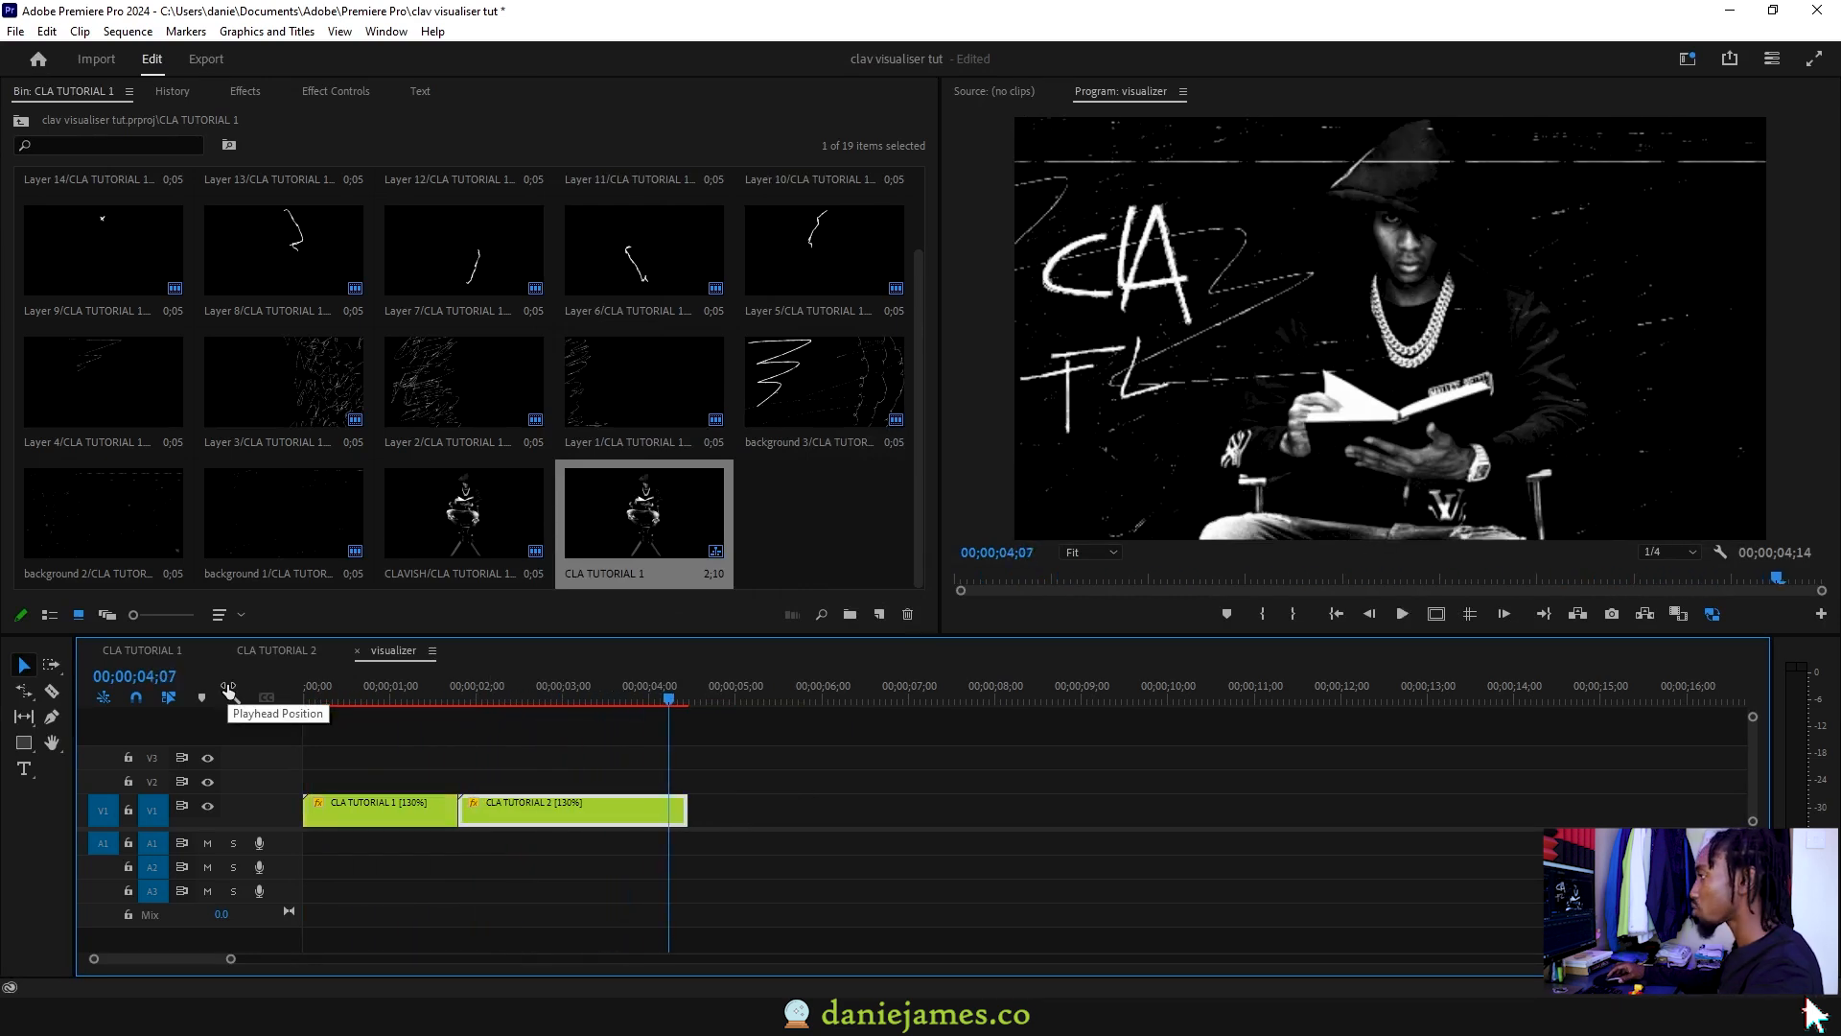
left_click(339, 811)
Step: Apply the Noise effect to CLA TUTORIAL 1 with an amount of 19%
key("shift+7")
left_click(97, 111)
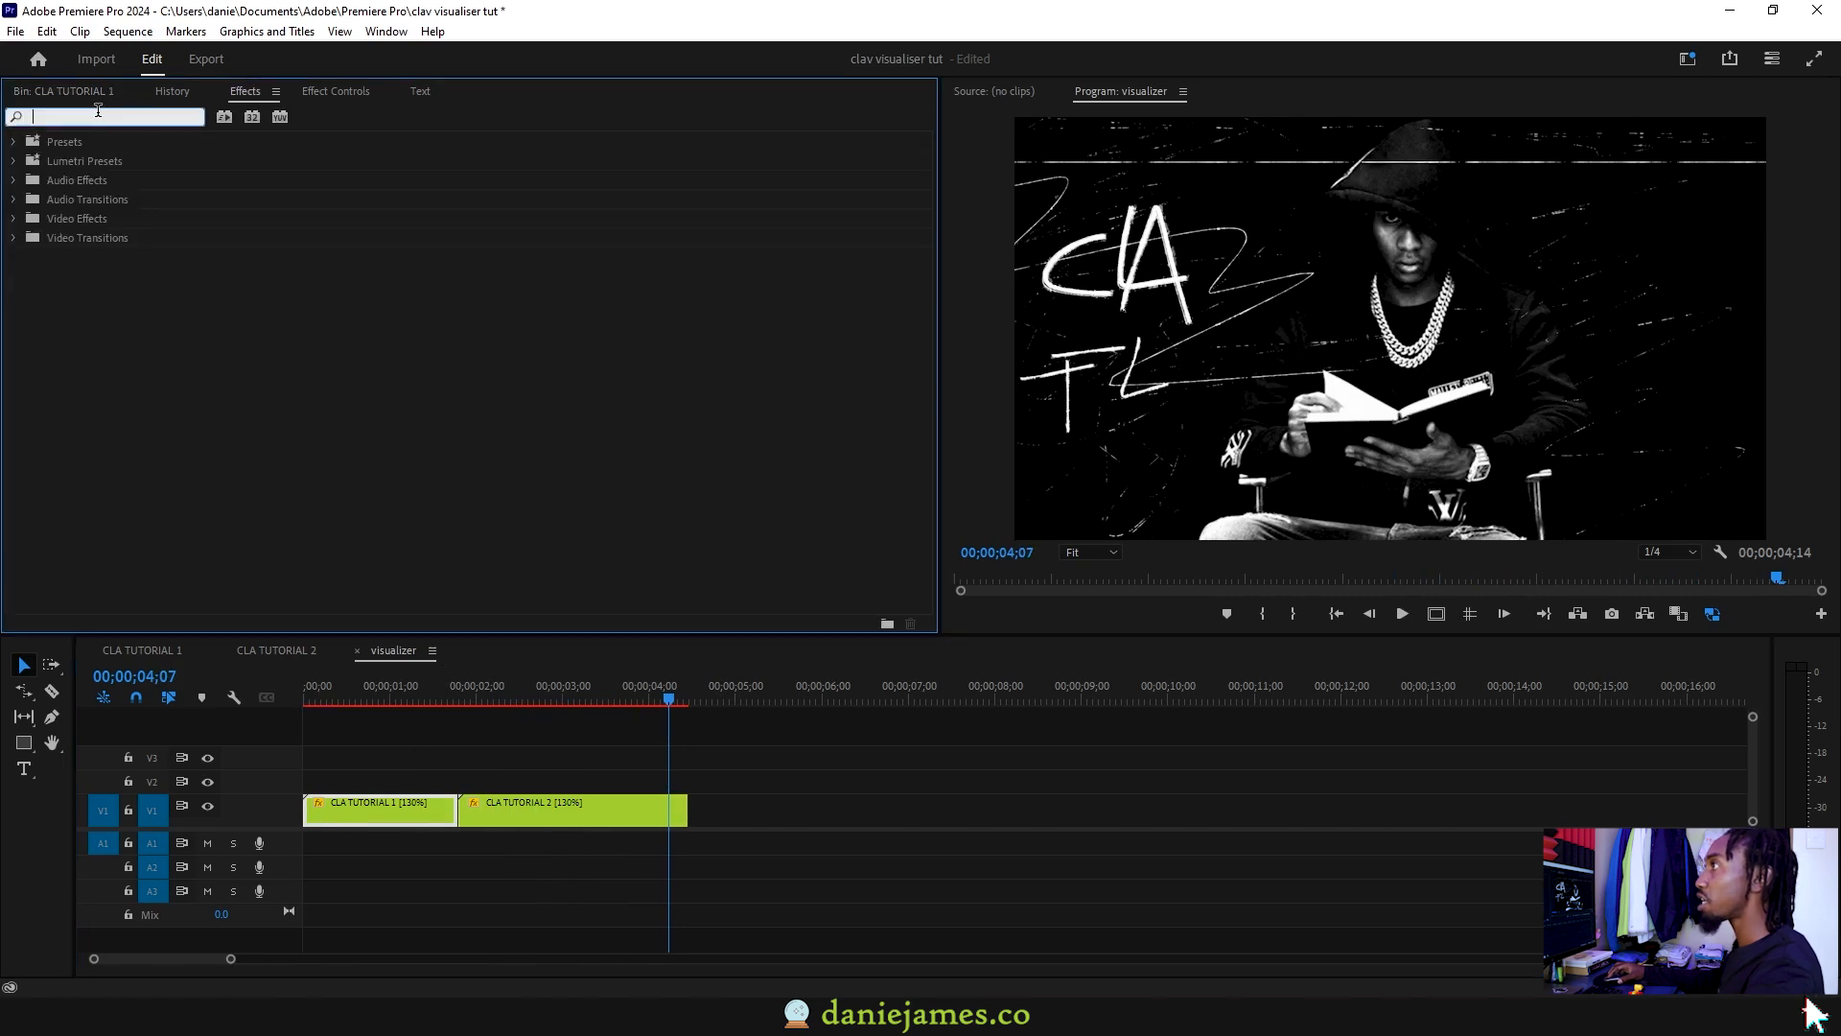
type("noise")
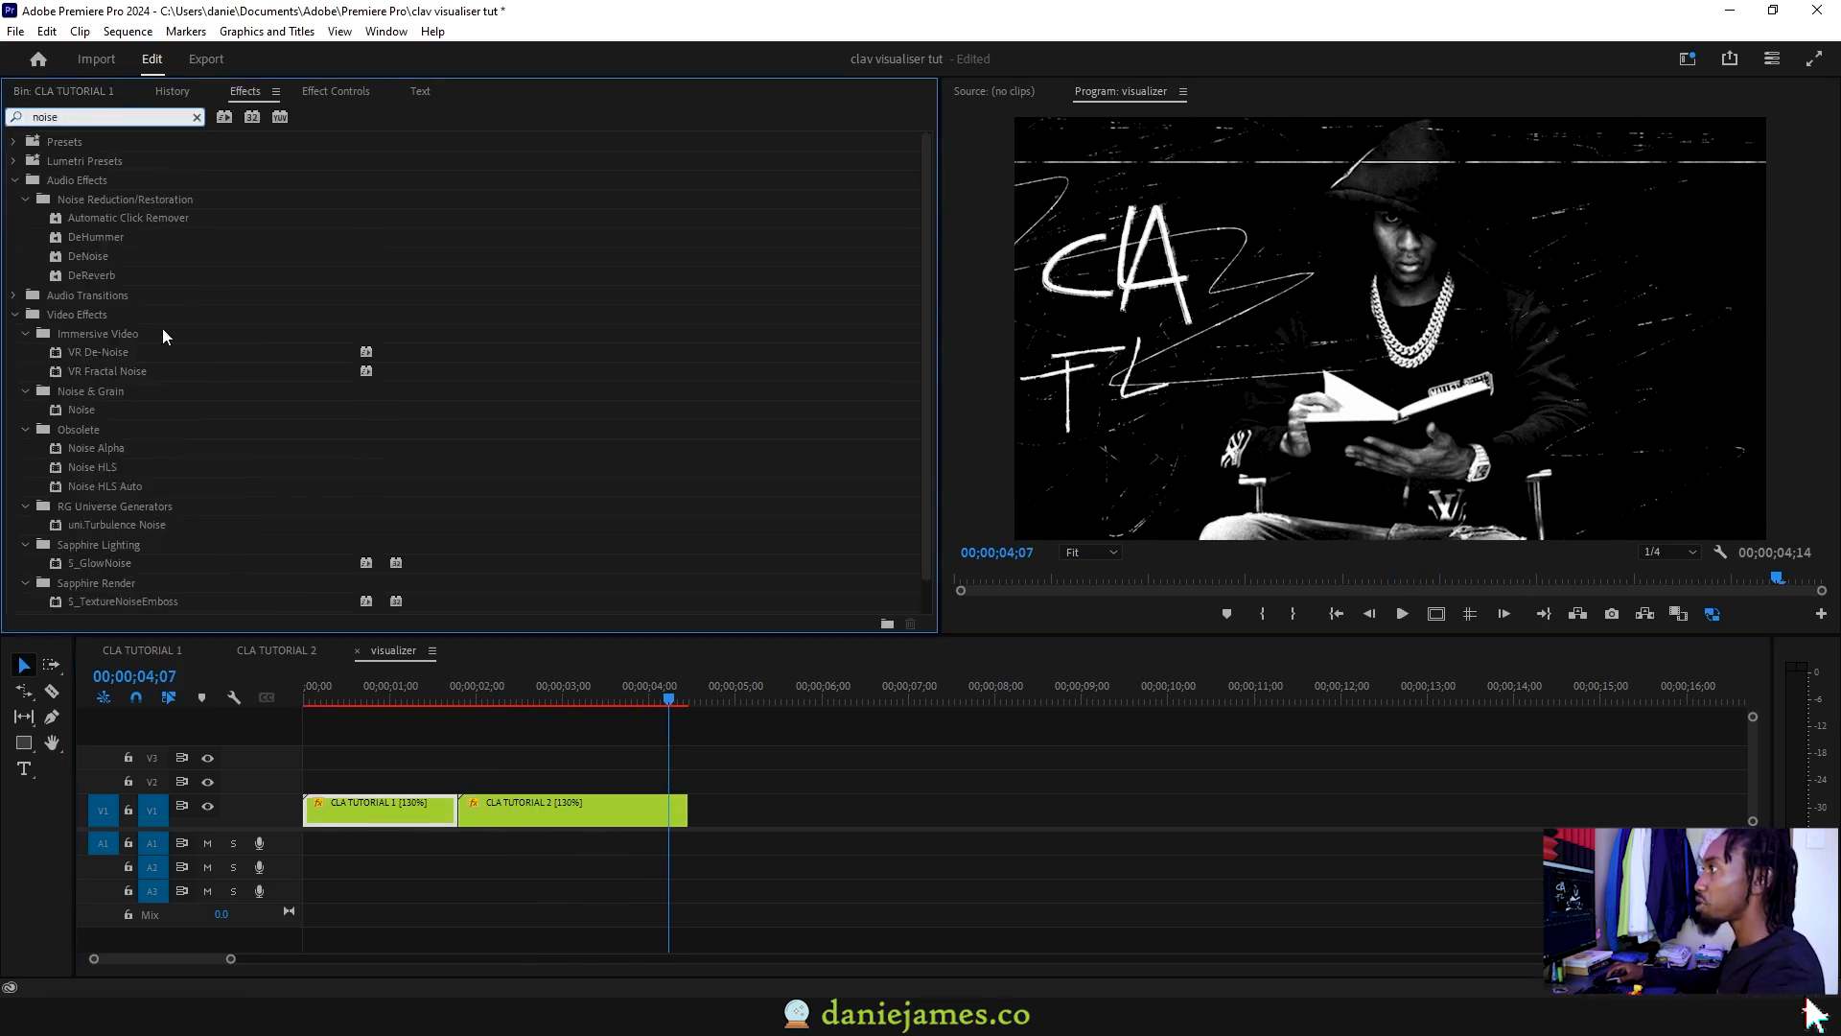
left_click_drag(83, 405, 353, 810)
left_click_drag(355, 492, 368, 492)
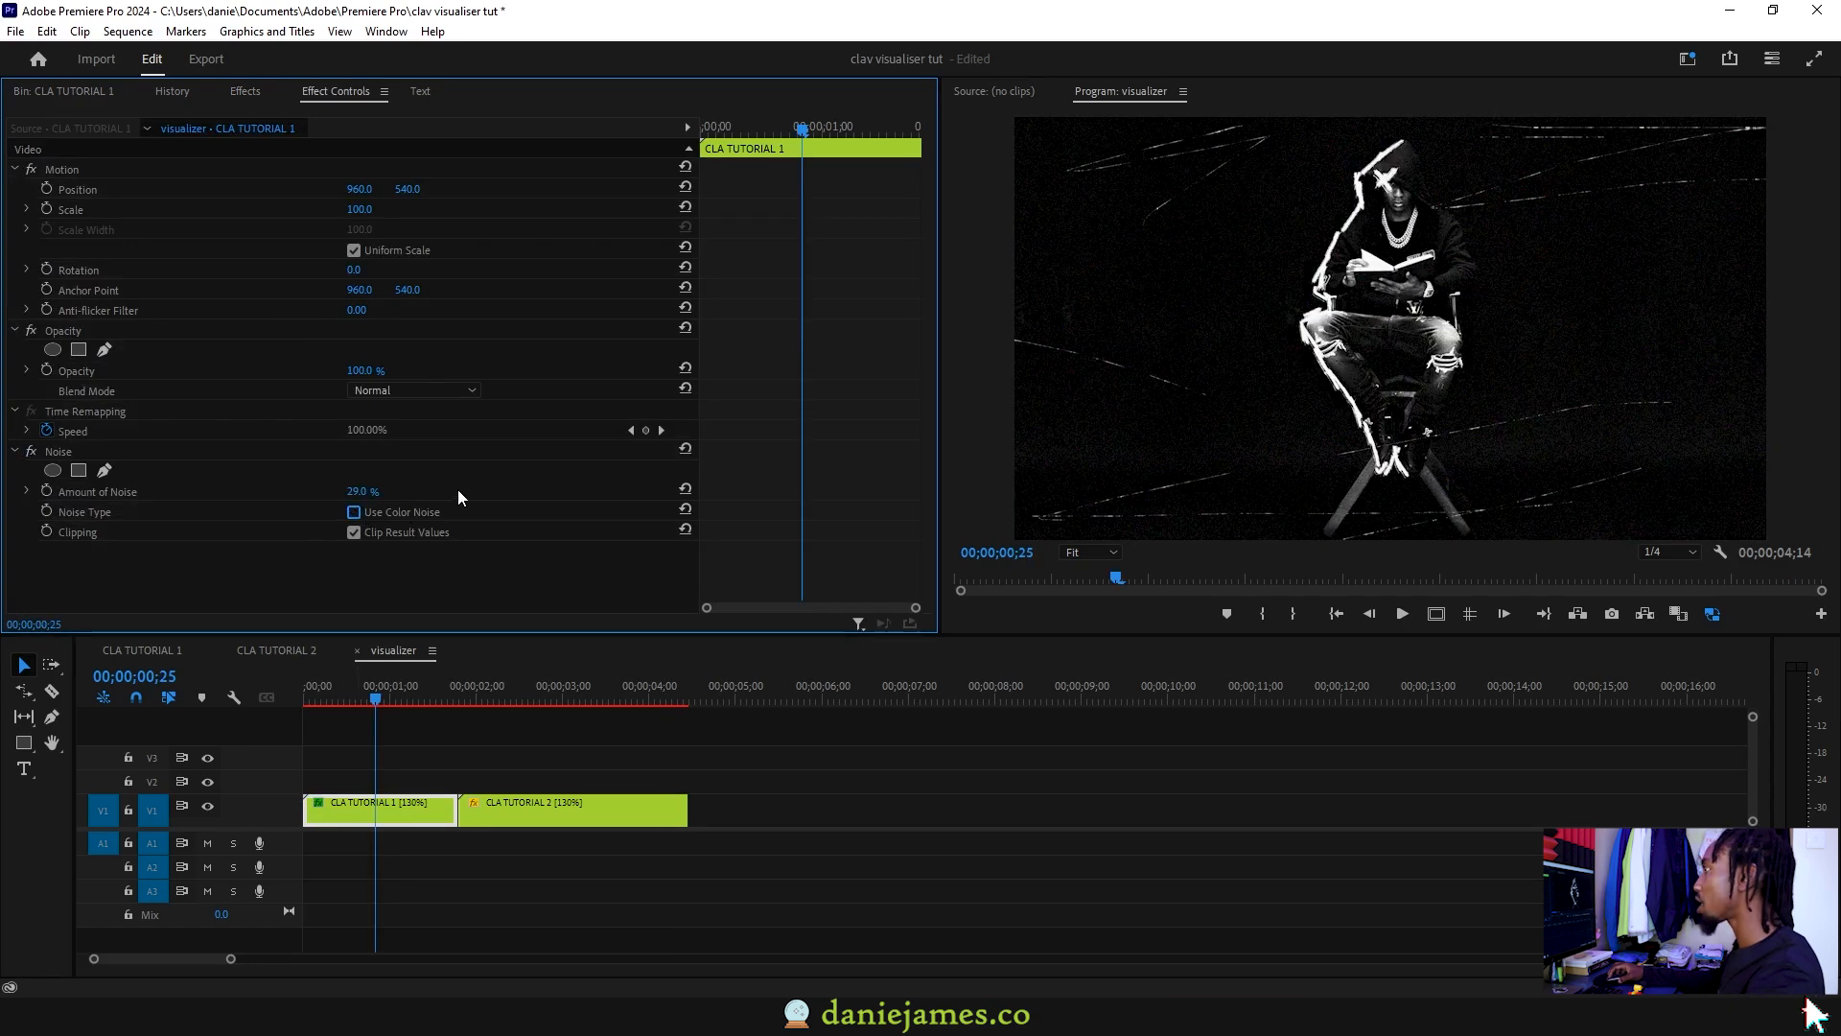
left_click_drag(363, 492, 354, 492)
left_click(315, 688)
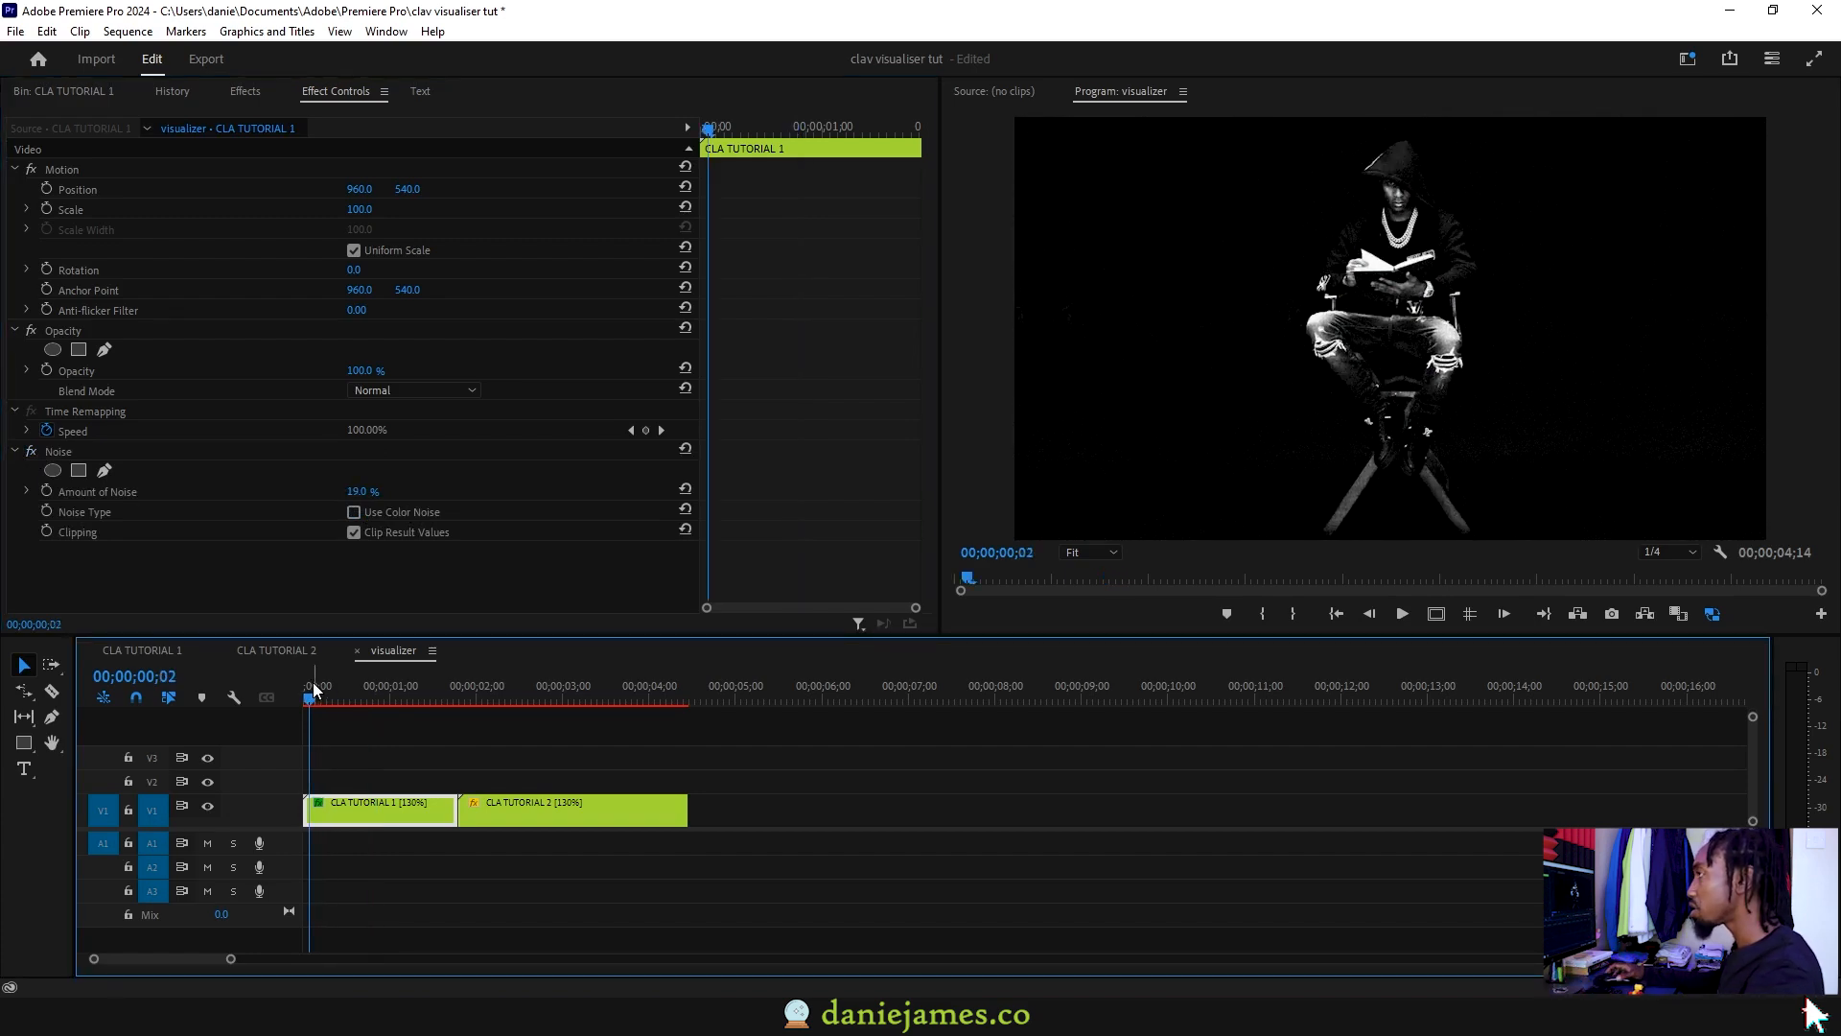
Step: Apply uni.Camera Shake to CLA TUTORIAL 1, reduce its amplitude, and preview the shake
key("shift+7")
left_click_drag(91, 112, 4, 115)
type("shake")
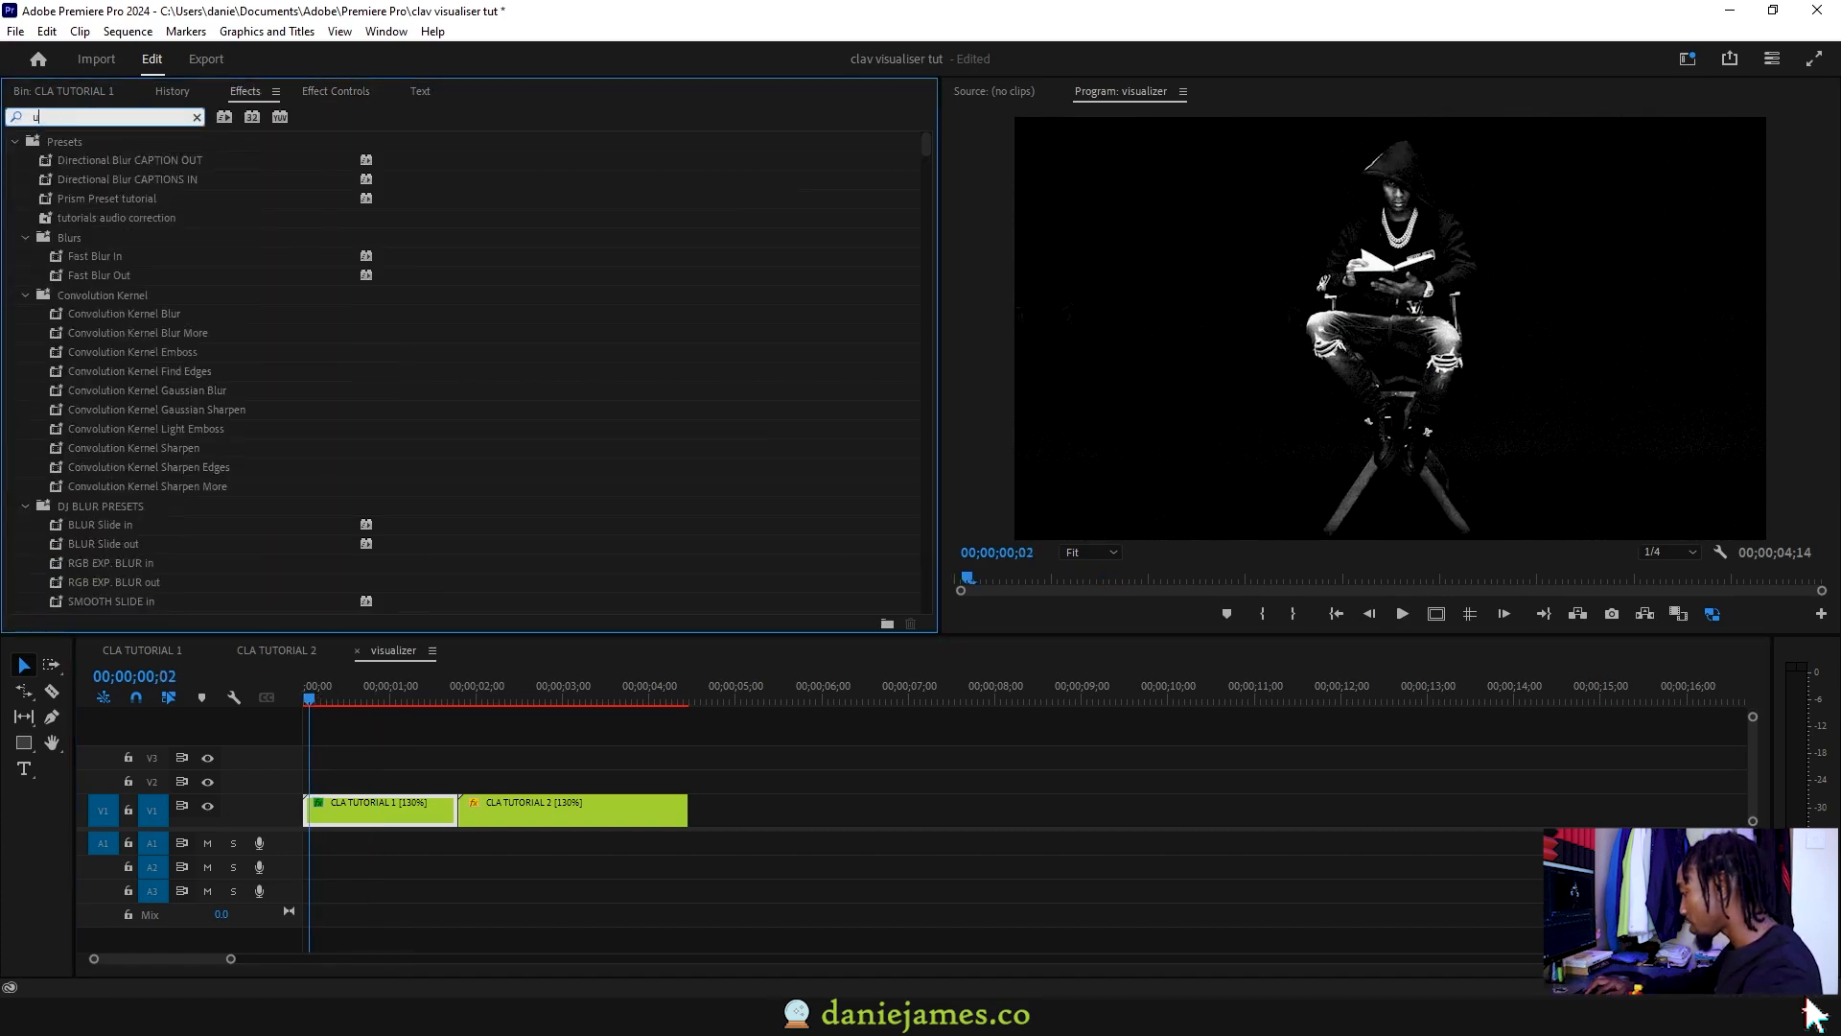
left_click_drag(110, 256, 396, 820)
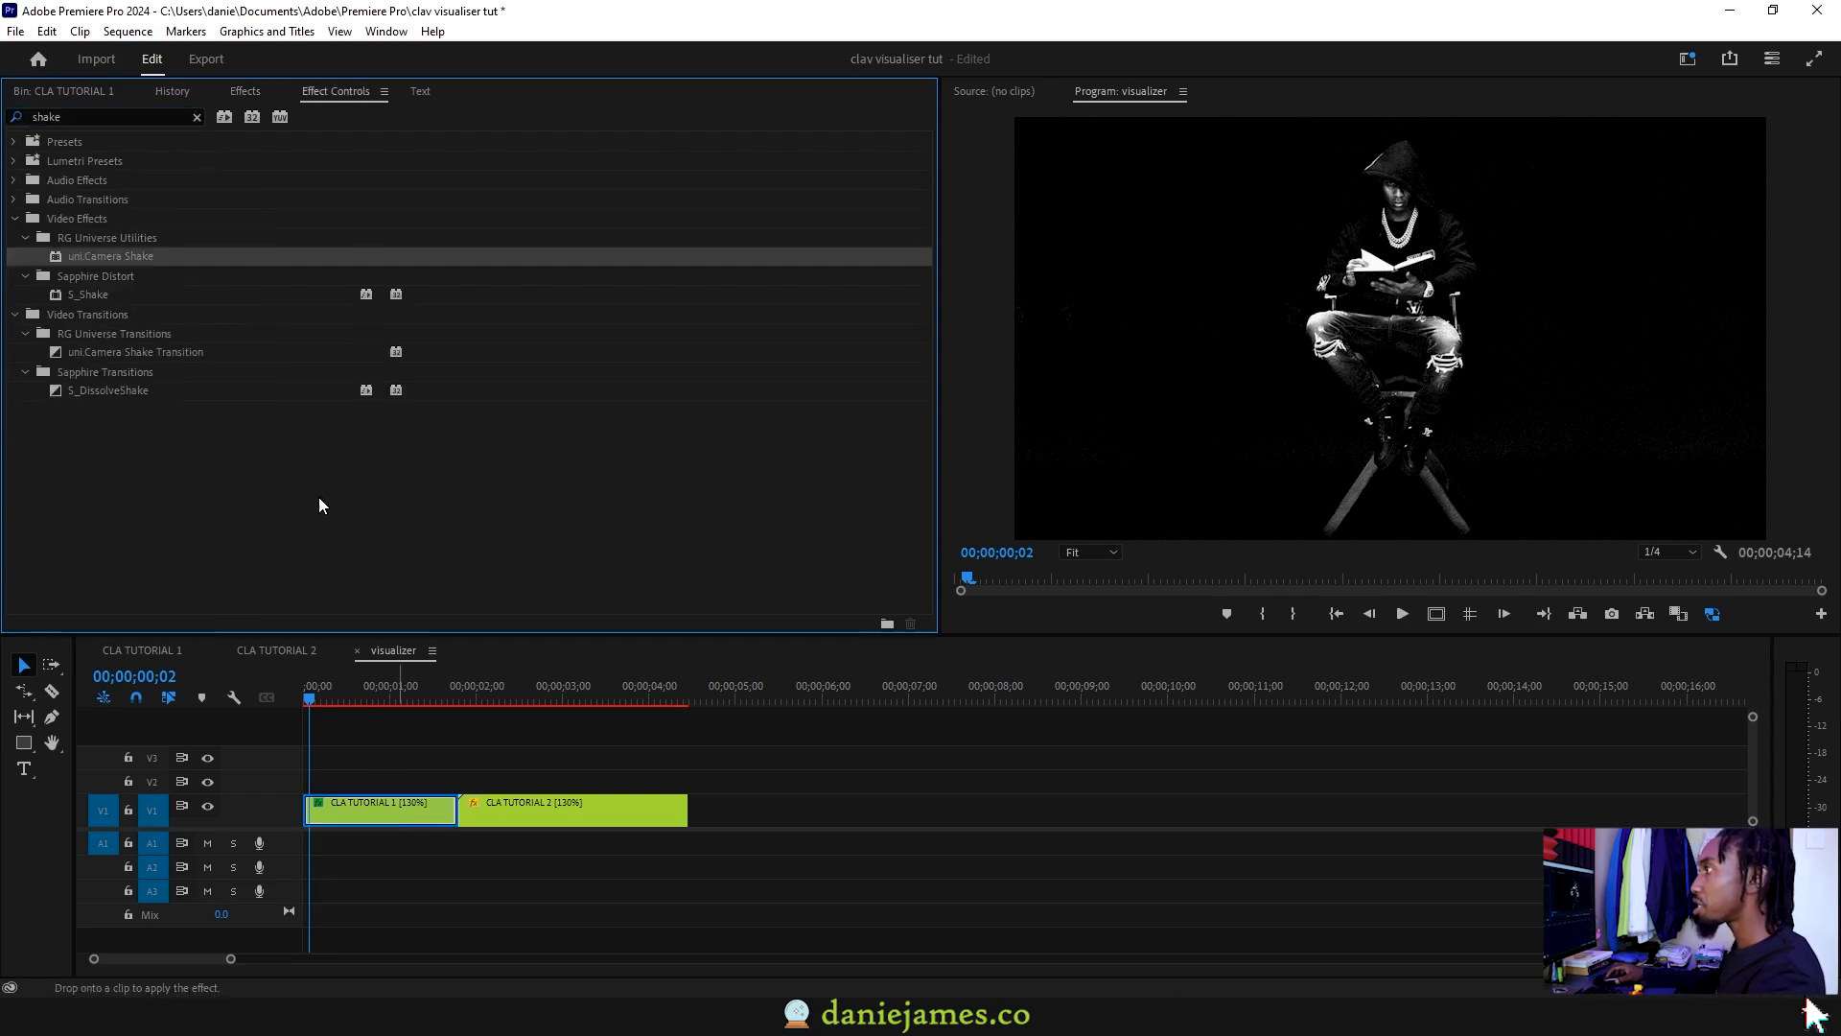
left_click(29, 522)
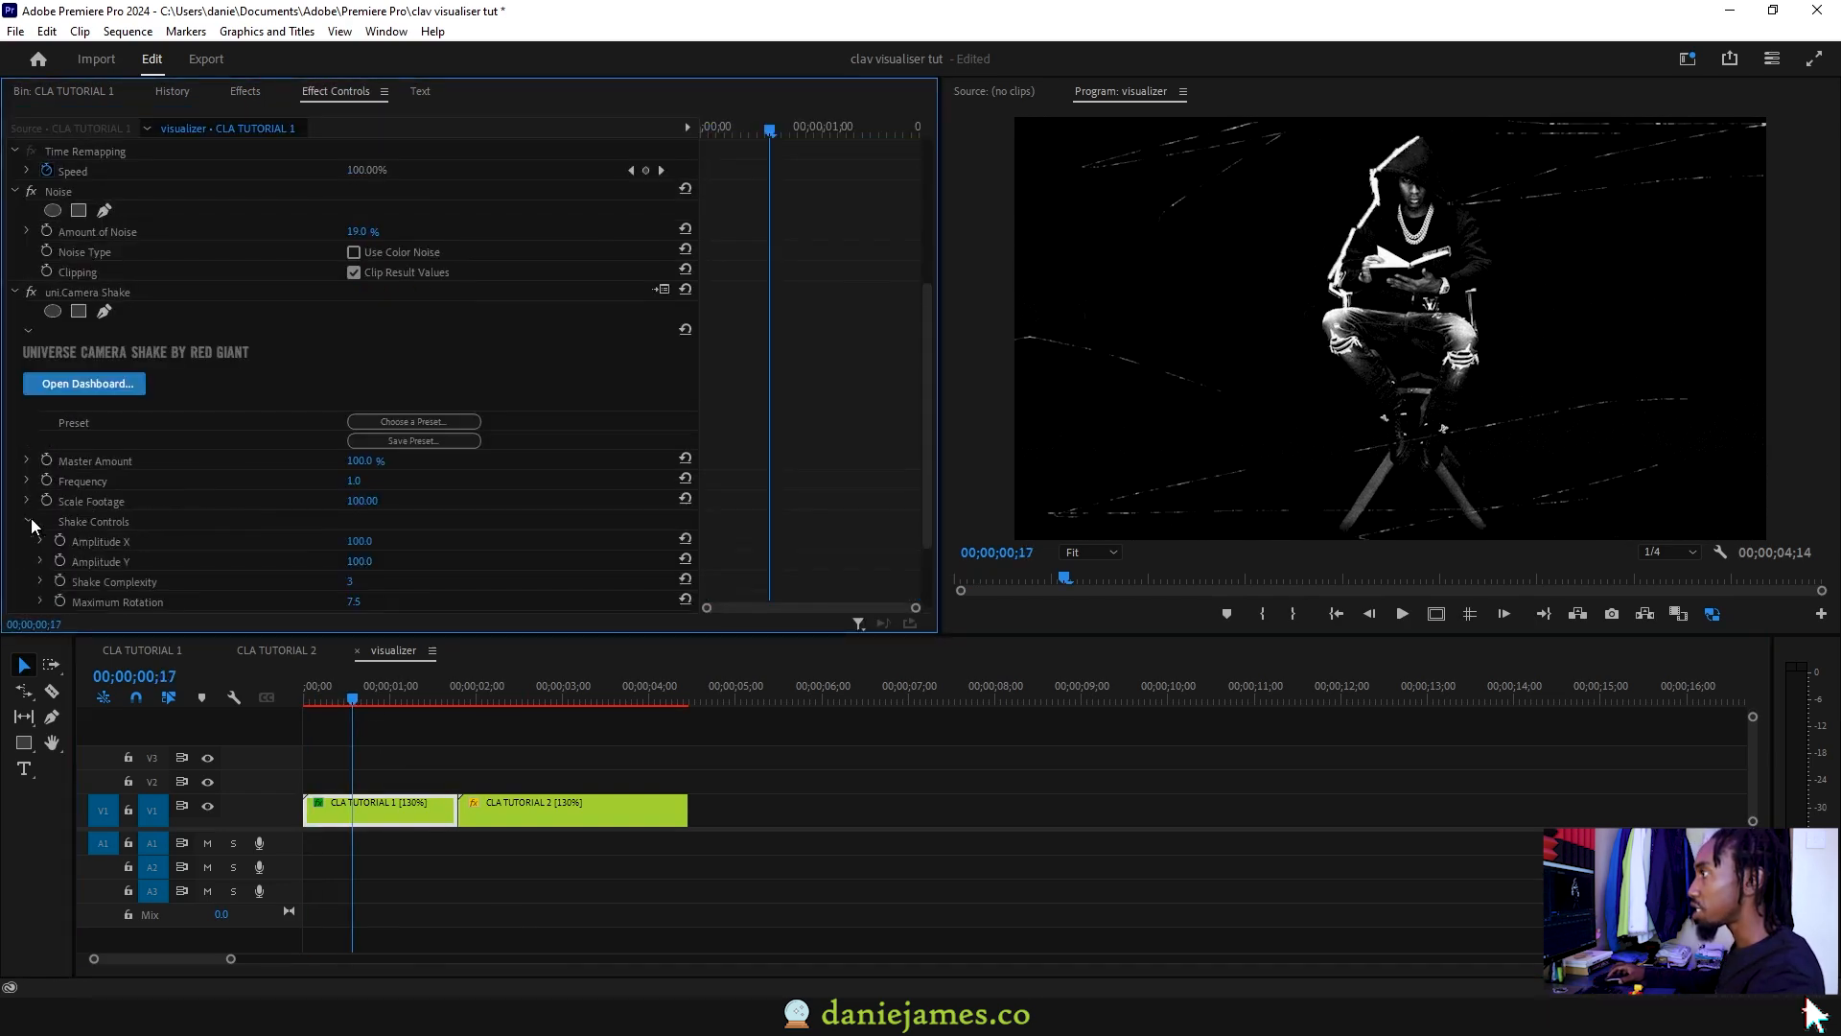
scroll(198, 513, "down", 1)
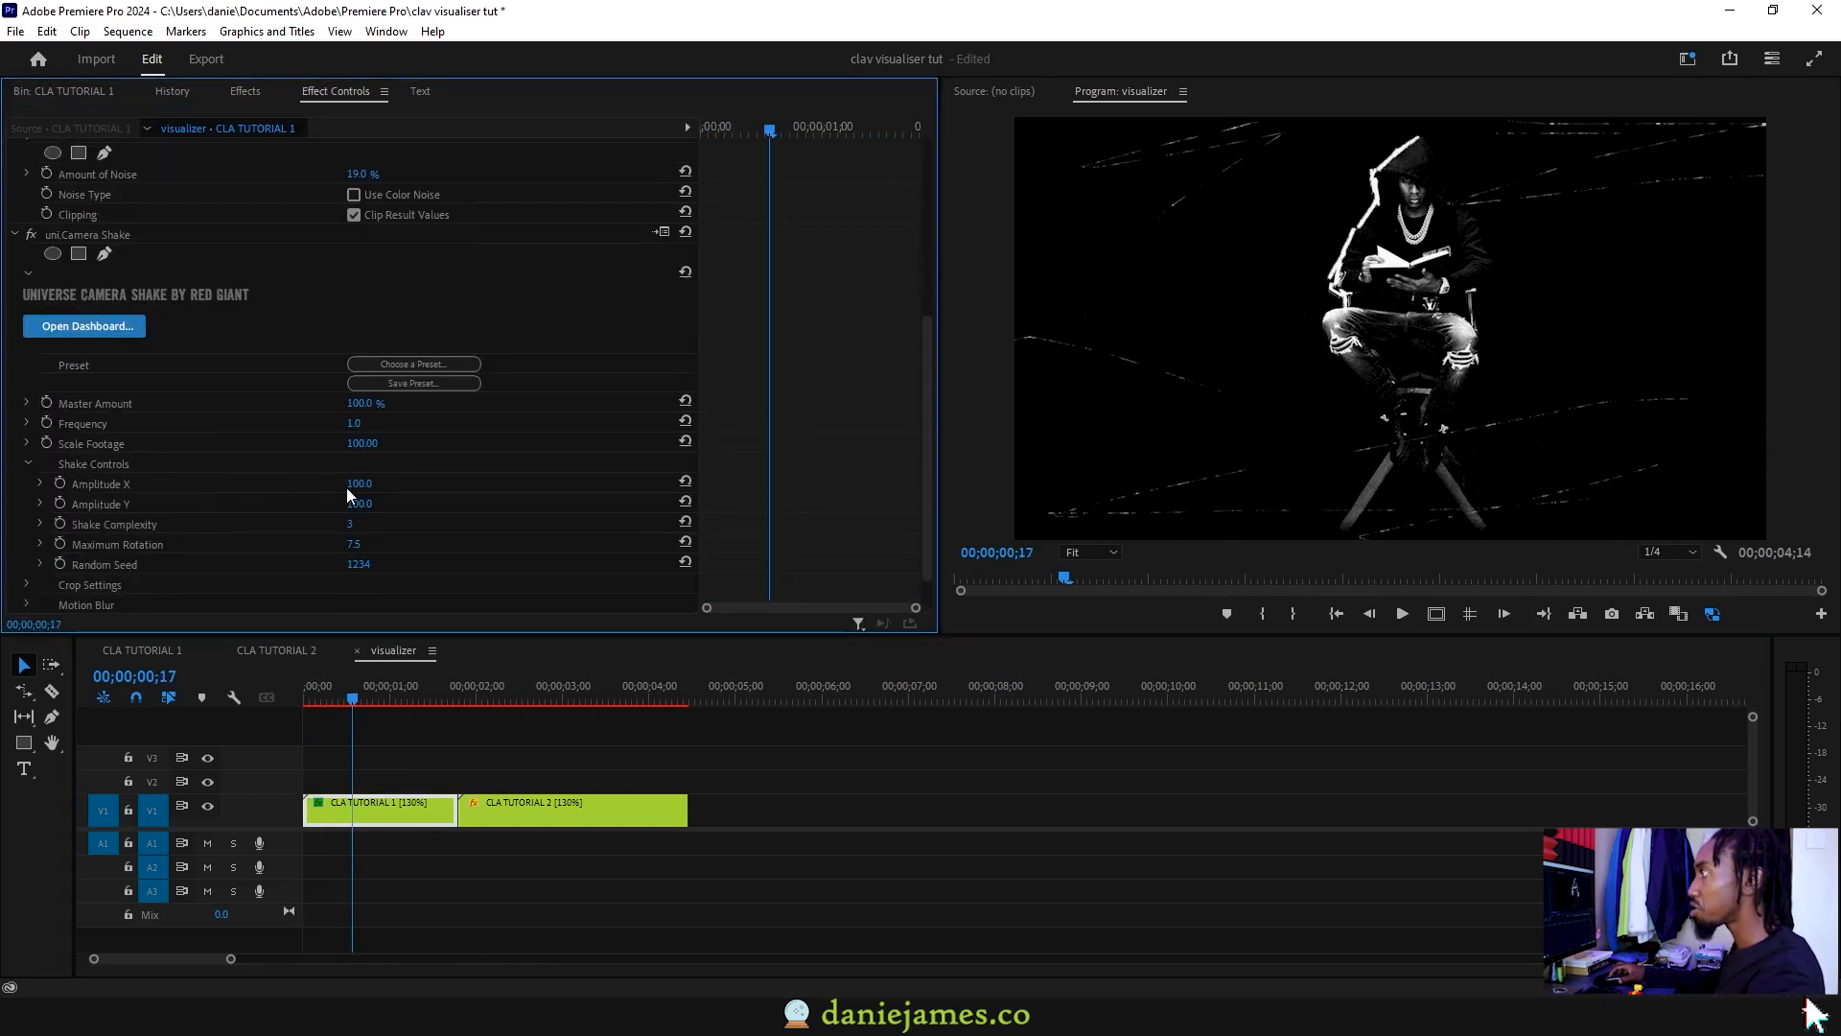
left_click_drag(355, 484, 342, 503)
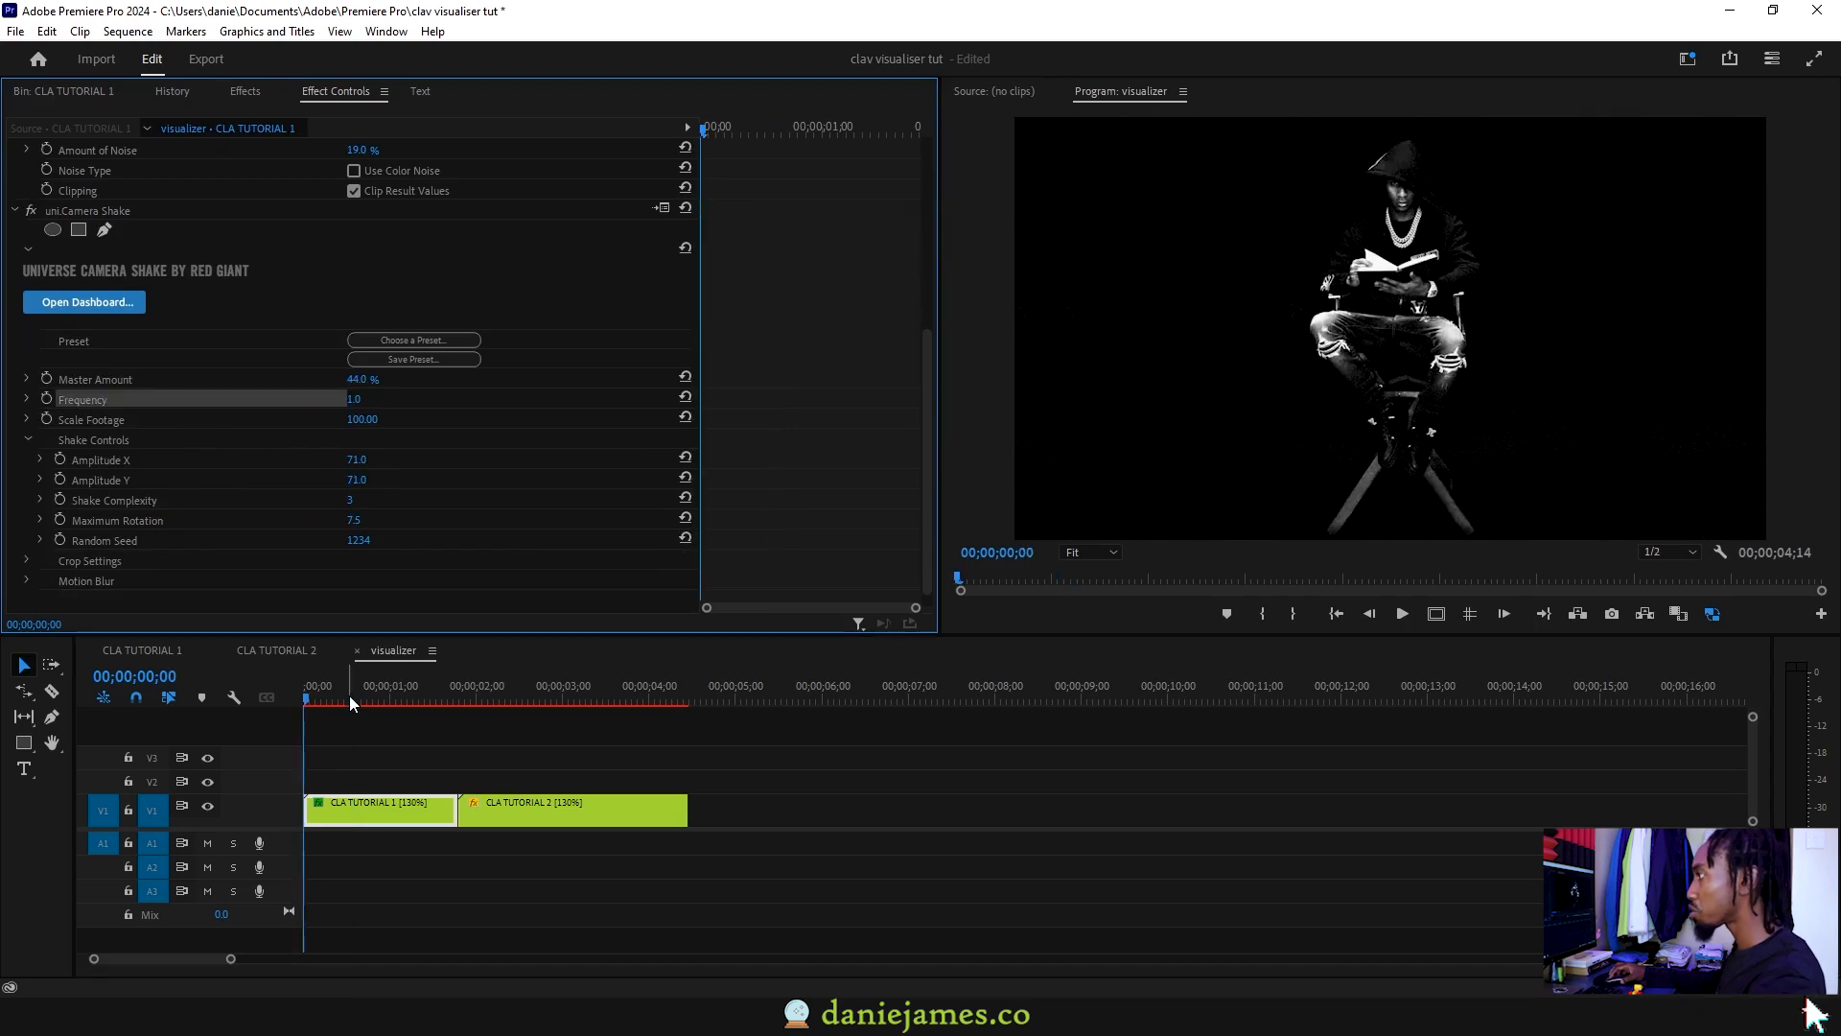
left_click_drag(347, 697, 269, 695)
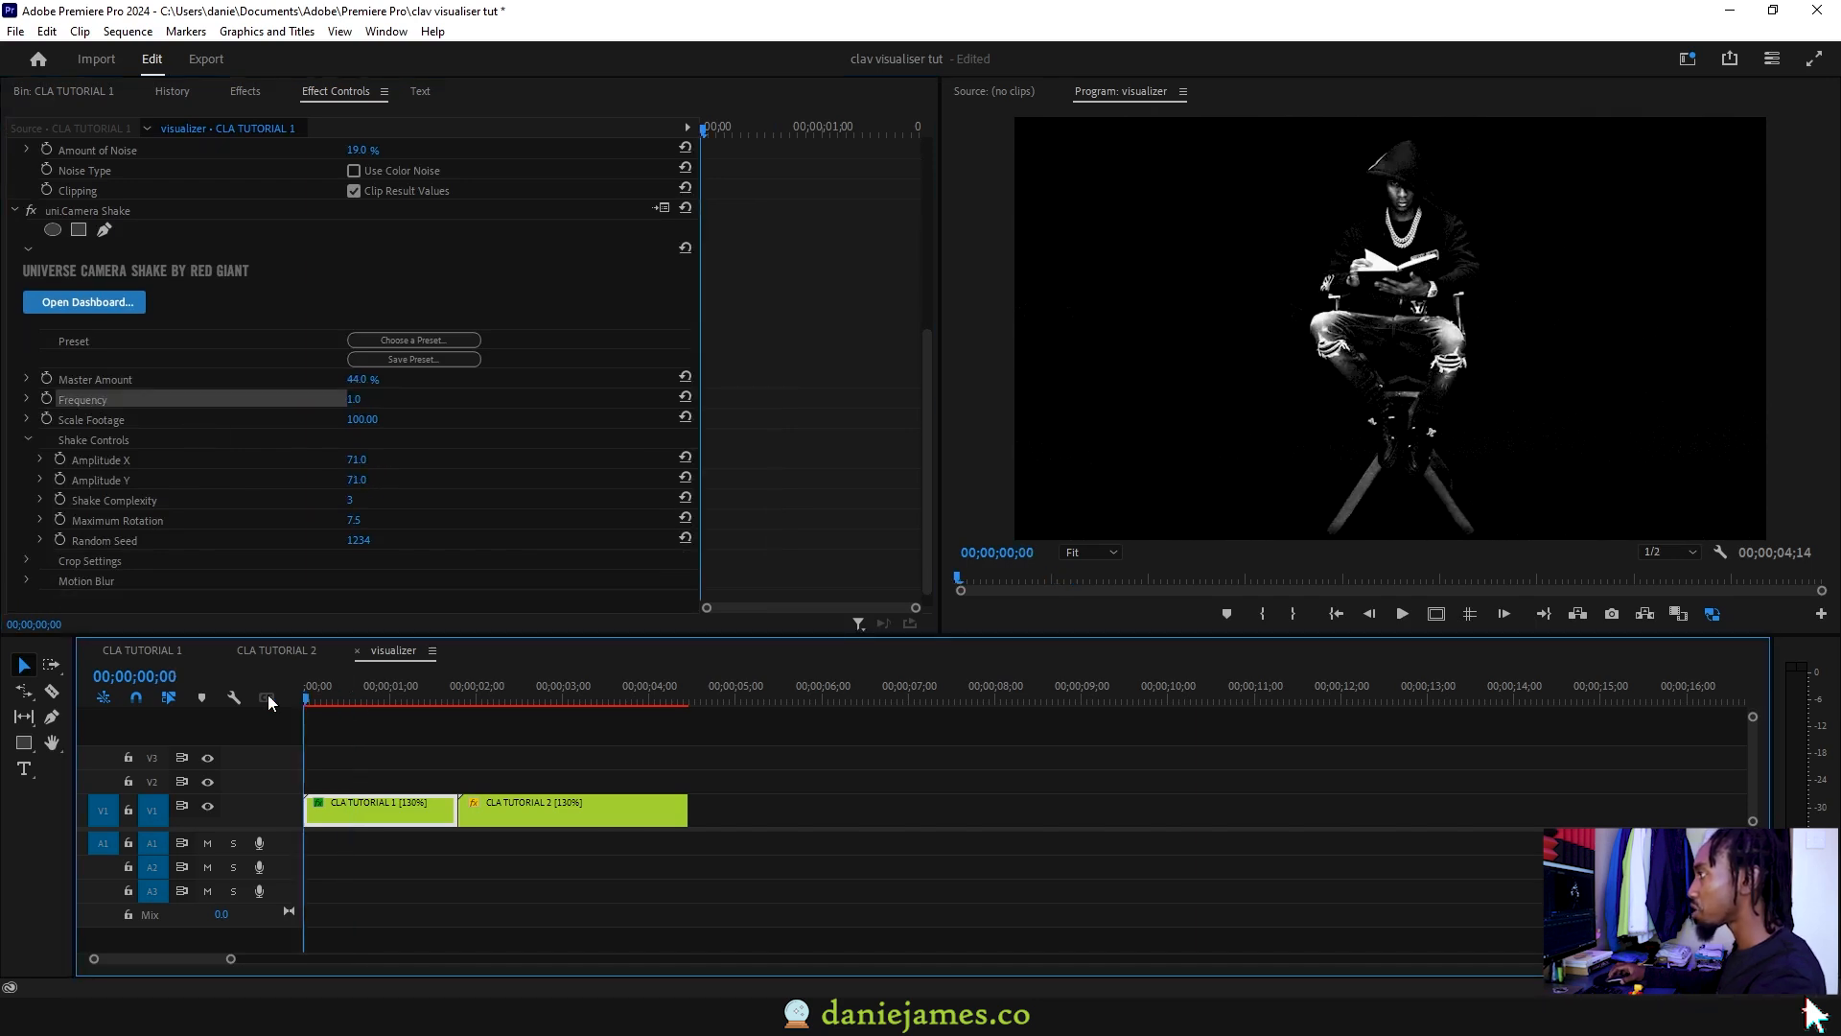
key("space")
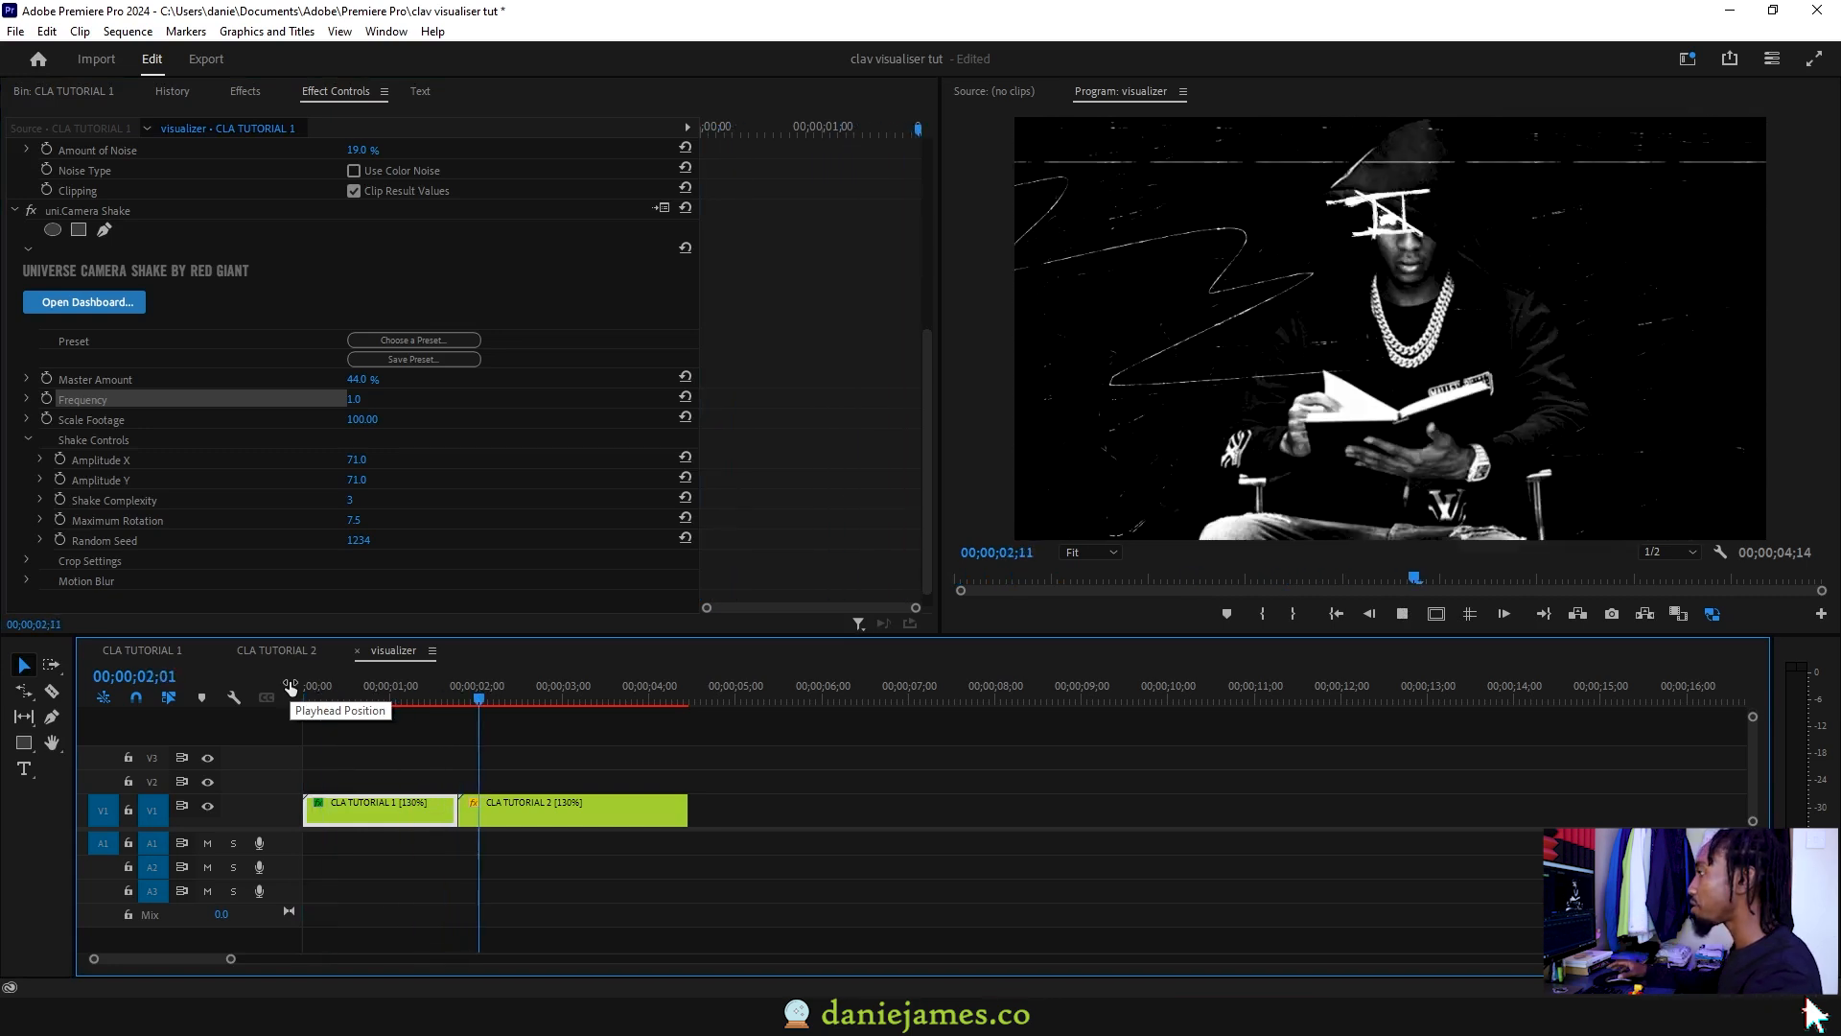
key("space")
Step: Copy the Noise and Camera Shake effects from CLA TUTORIAL 1 onto CLA TUTORIAL 2
left_click(440, 697)
left_click(91, 452)
left_click(80, 552)
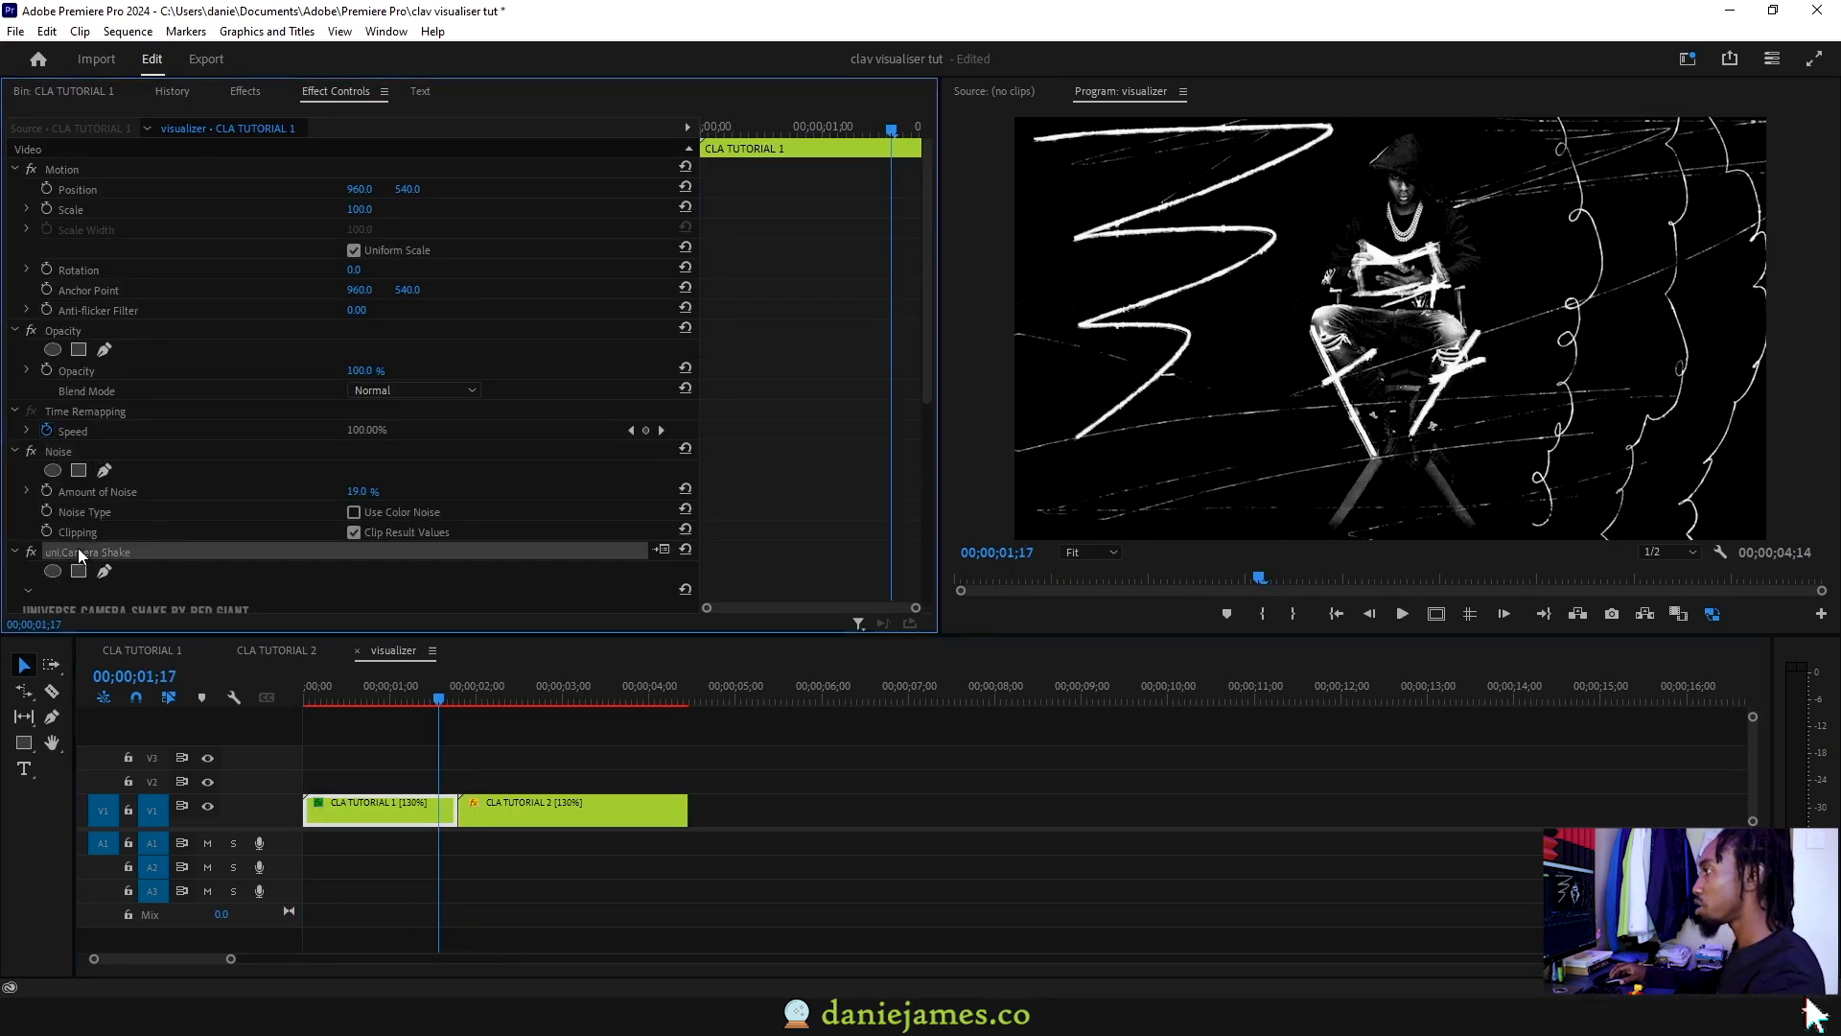
left_click(94, 454, "ctrl")
left_click(572, 812)
left_click(345, 543)
key("ctrl+v")
left_click(513, 693)
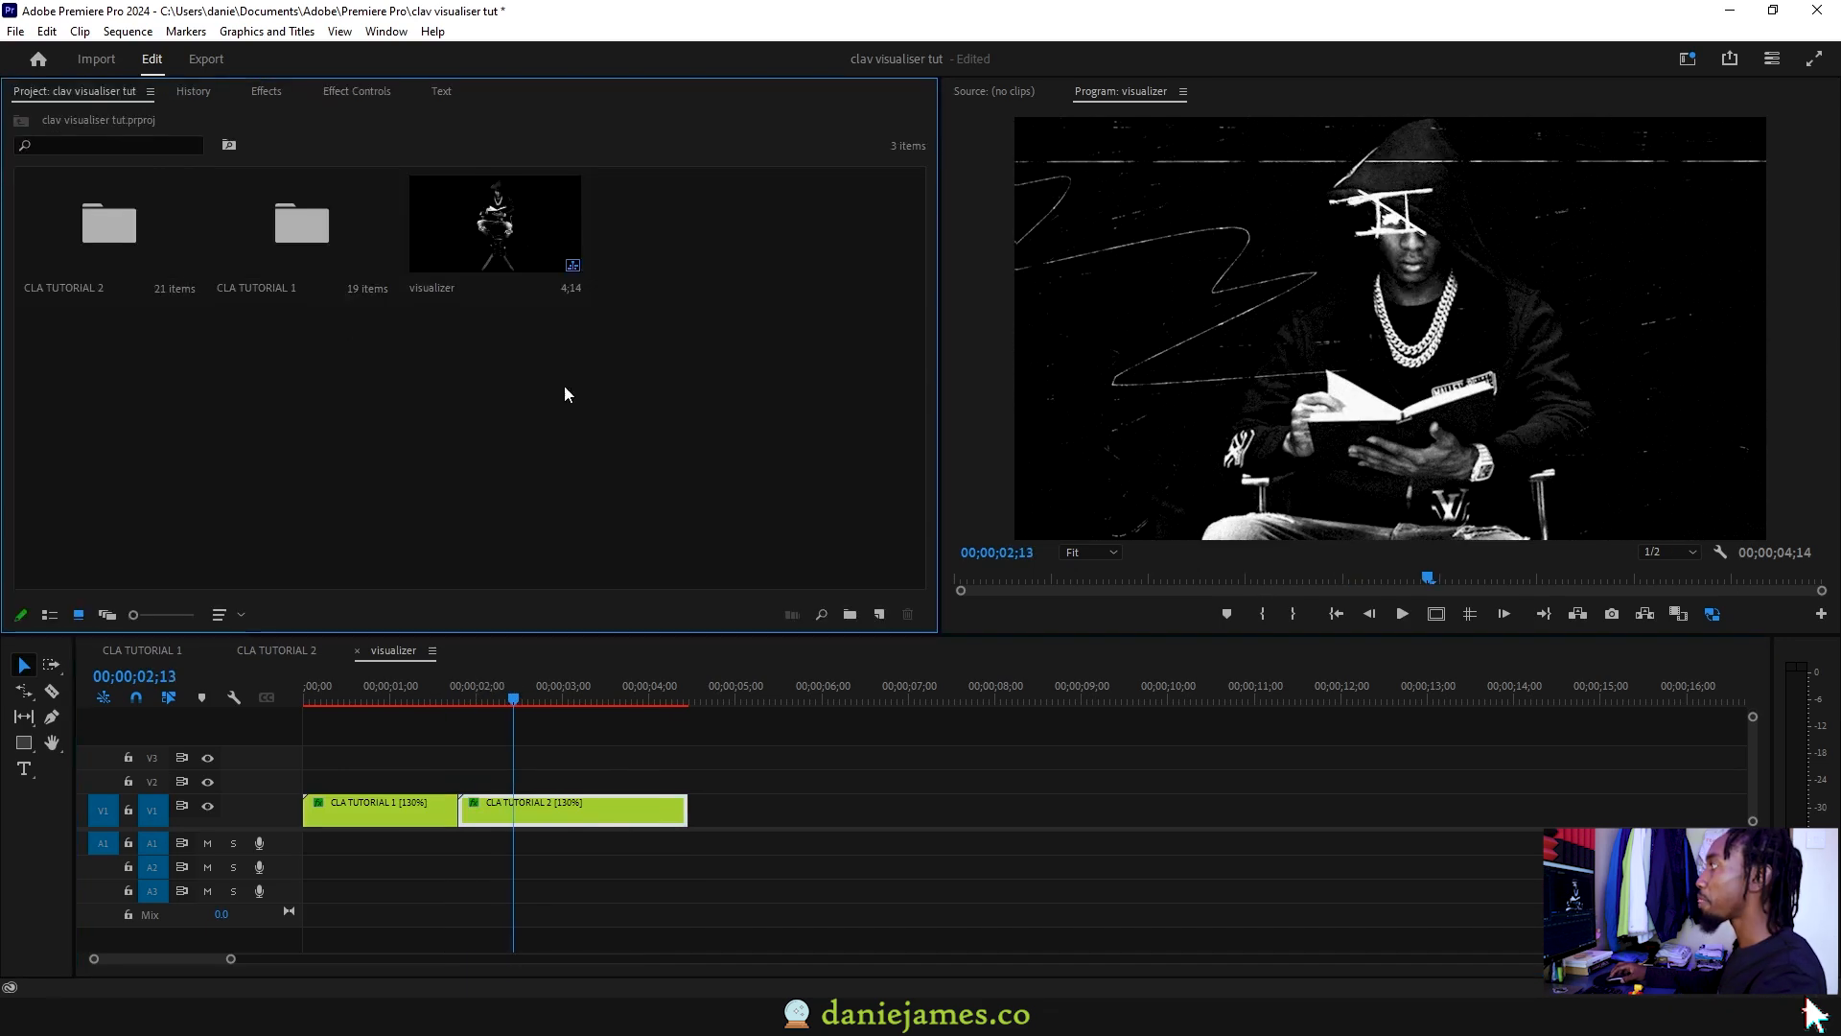
Step: Create a new adjustment layer on track V2 and trim it to the visualizer clip
left_click(878, 614)
left_click(944, 698)
left_click_drag(687, 225, 466, 773)
left_click(335, 692)
left_click(267, 91)
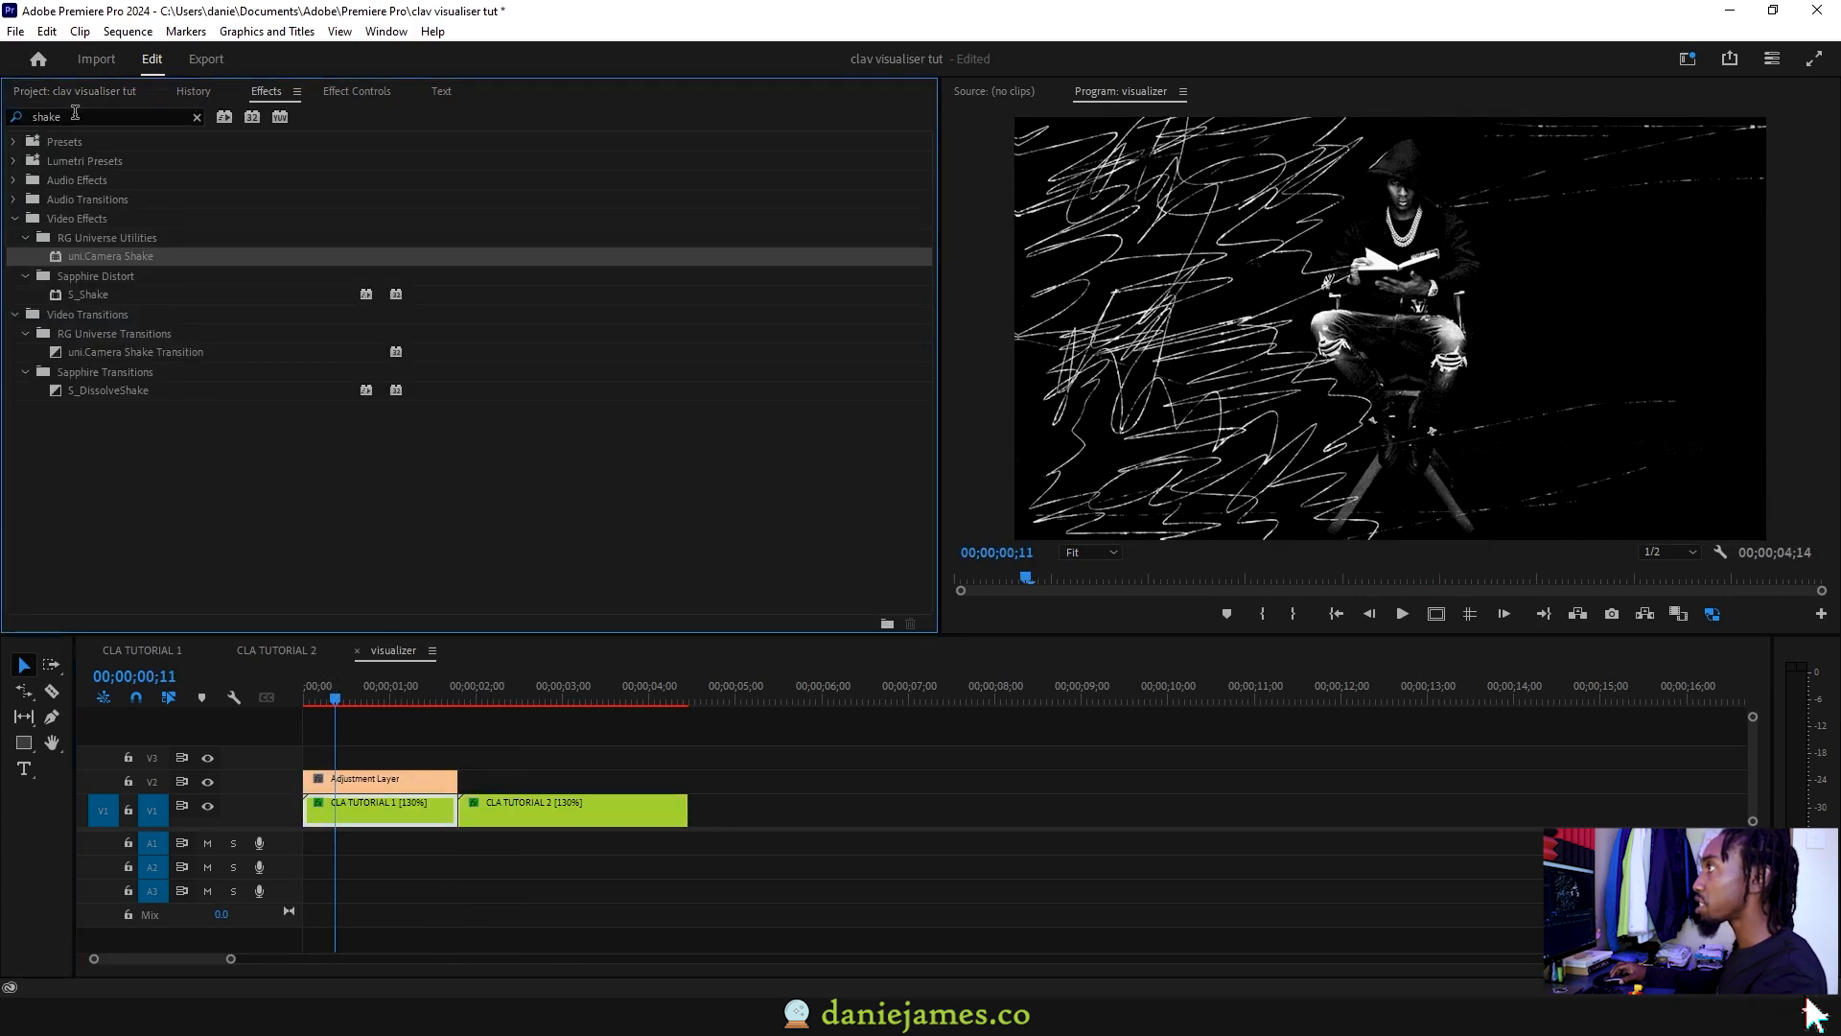
Step: Apply Transform to the adjustment layer and keyframe Scale from 100 up to 110
double_click(76, 112)
type("transf")
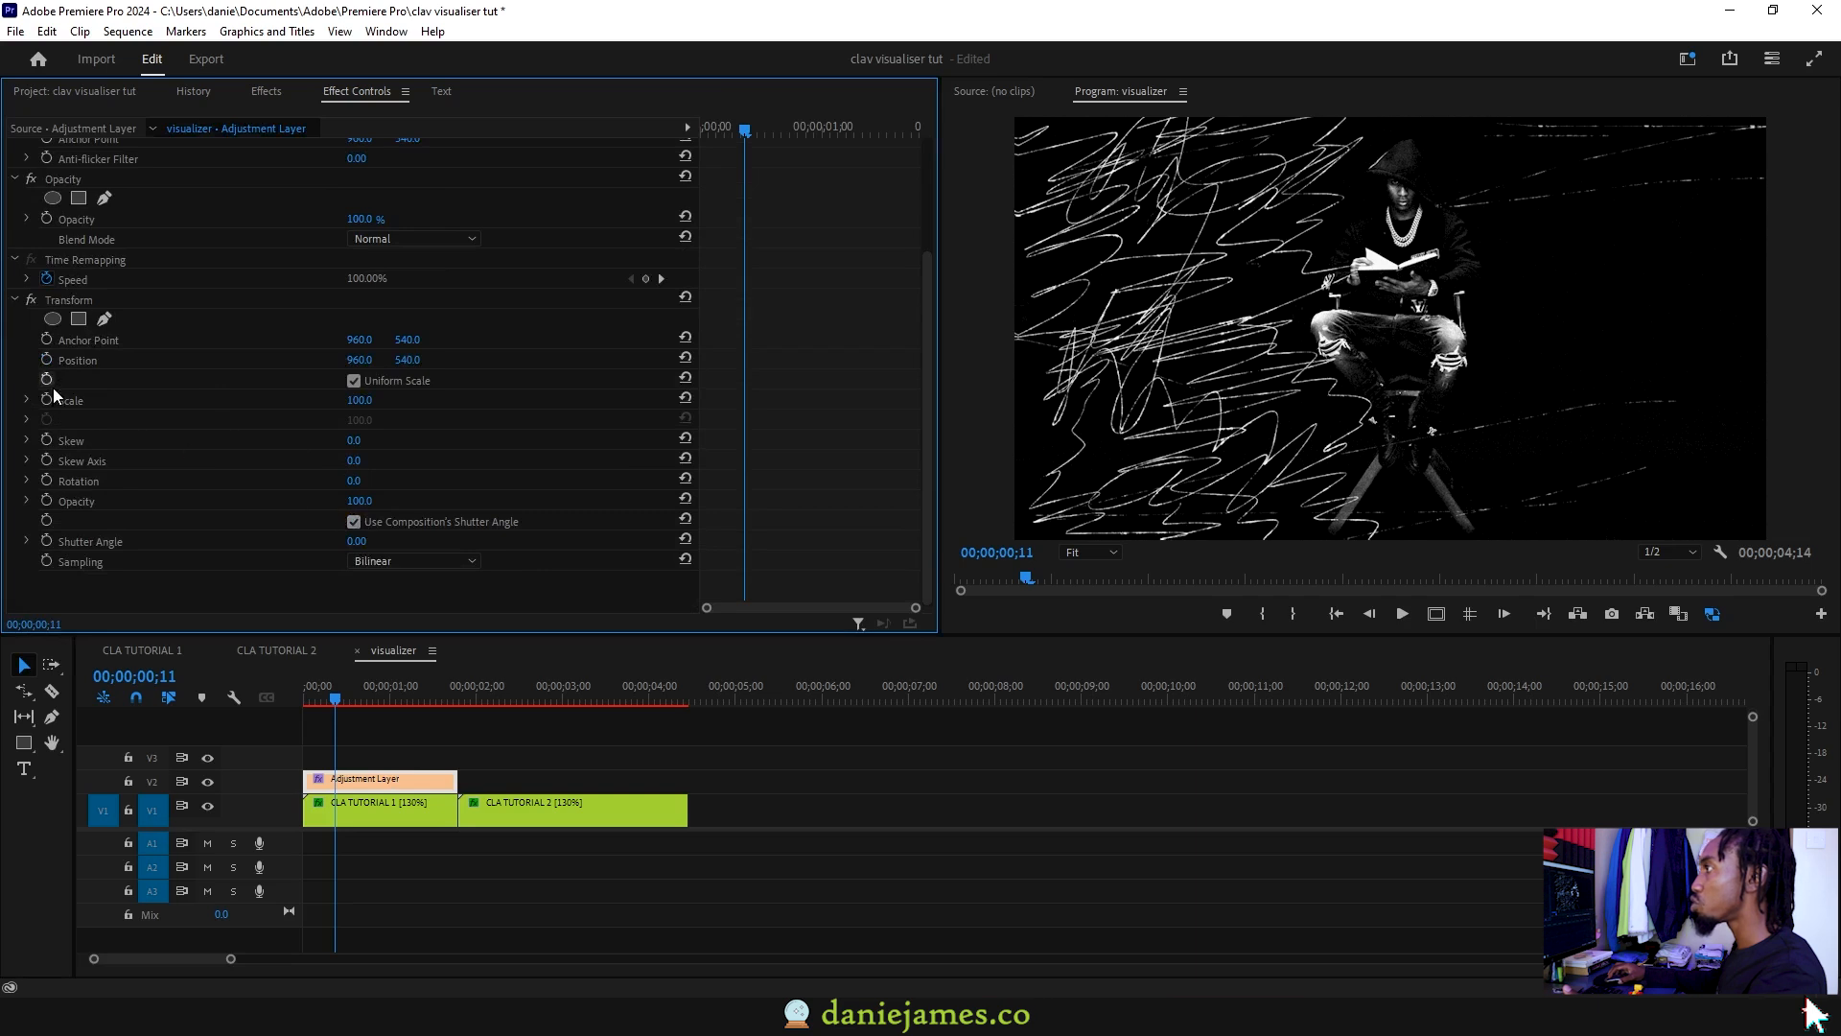
left_click(46, 397)
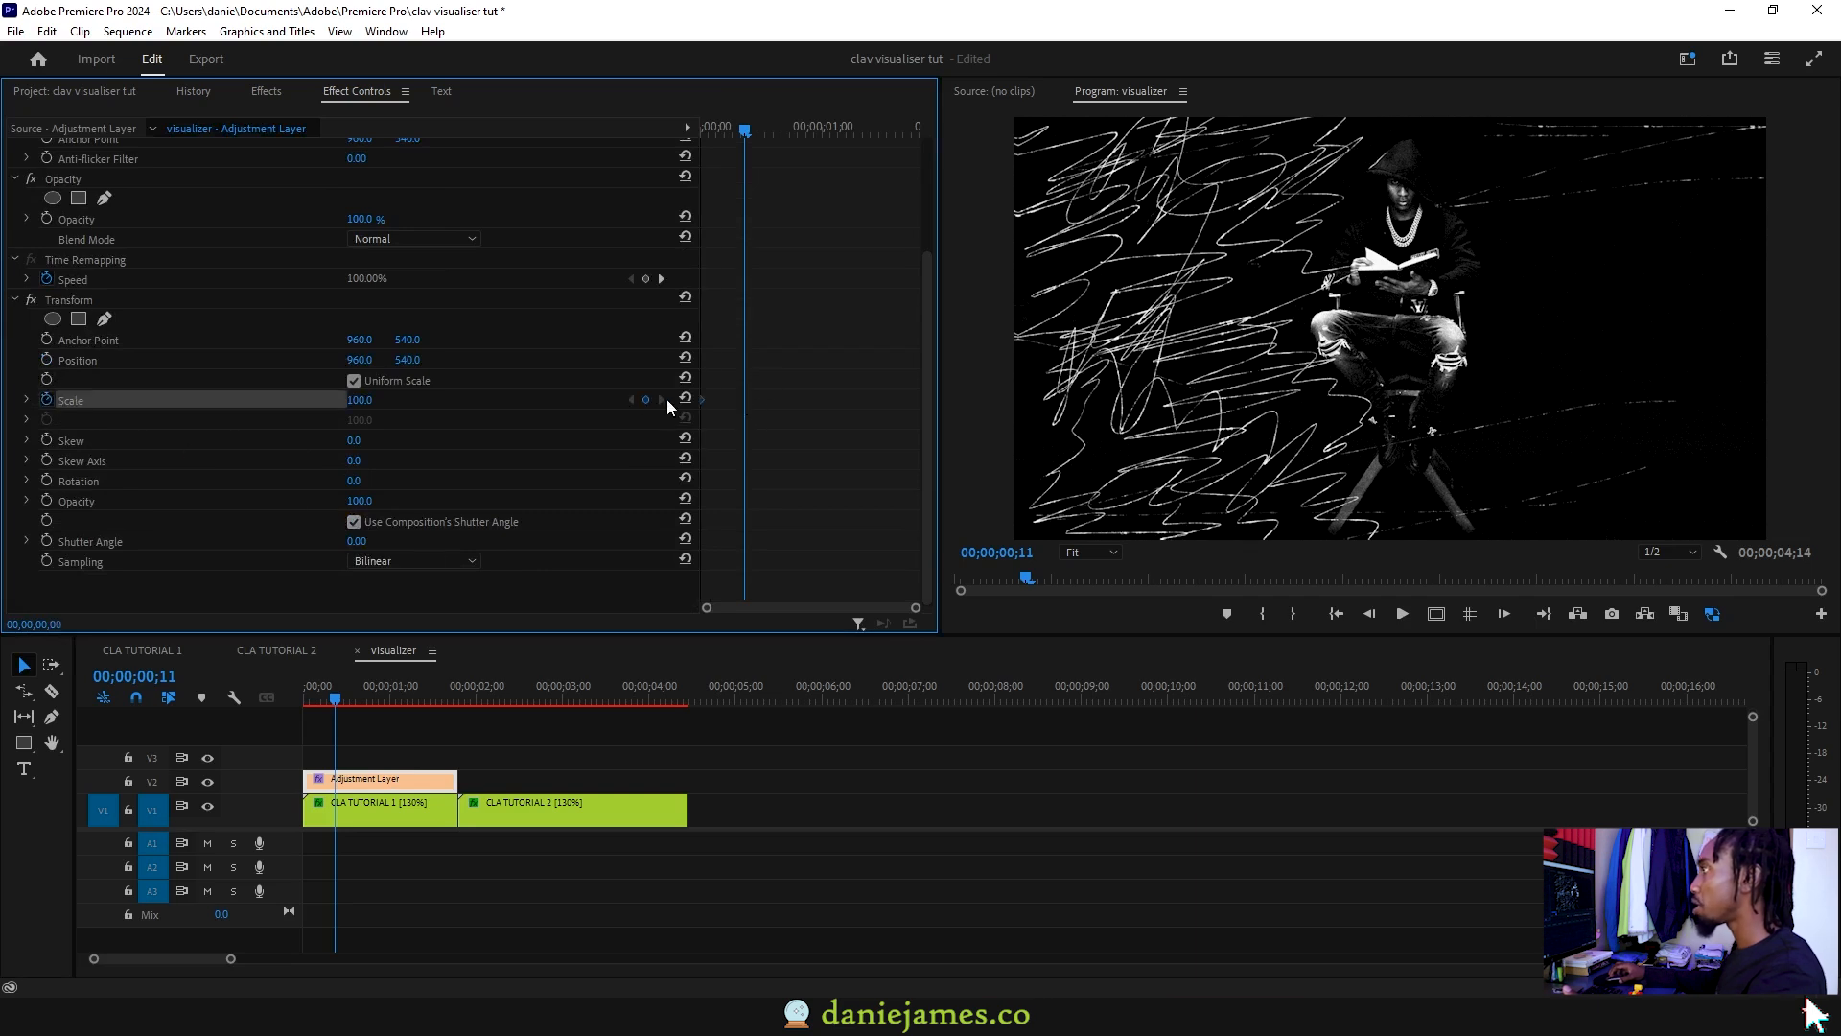
left_click_drag(359, 400, 377, 400)
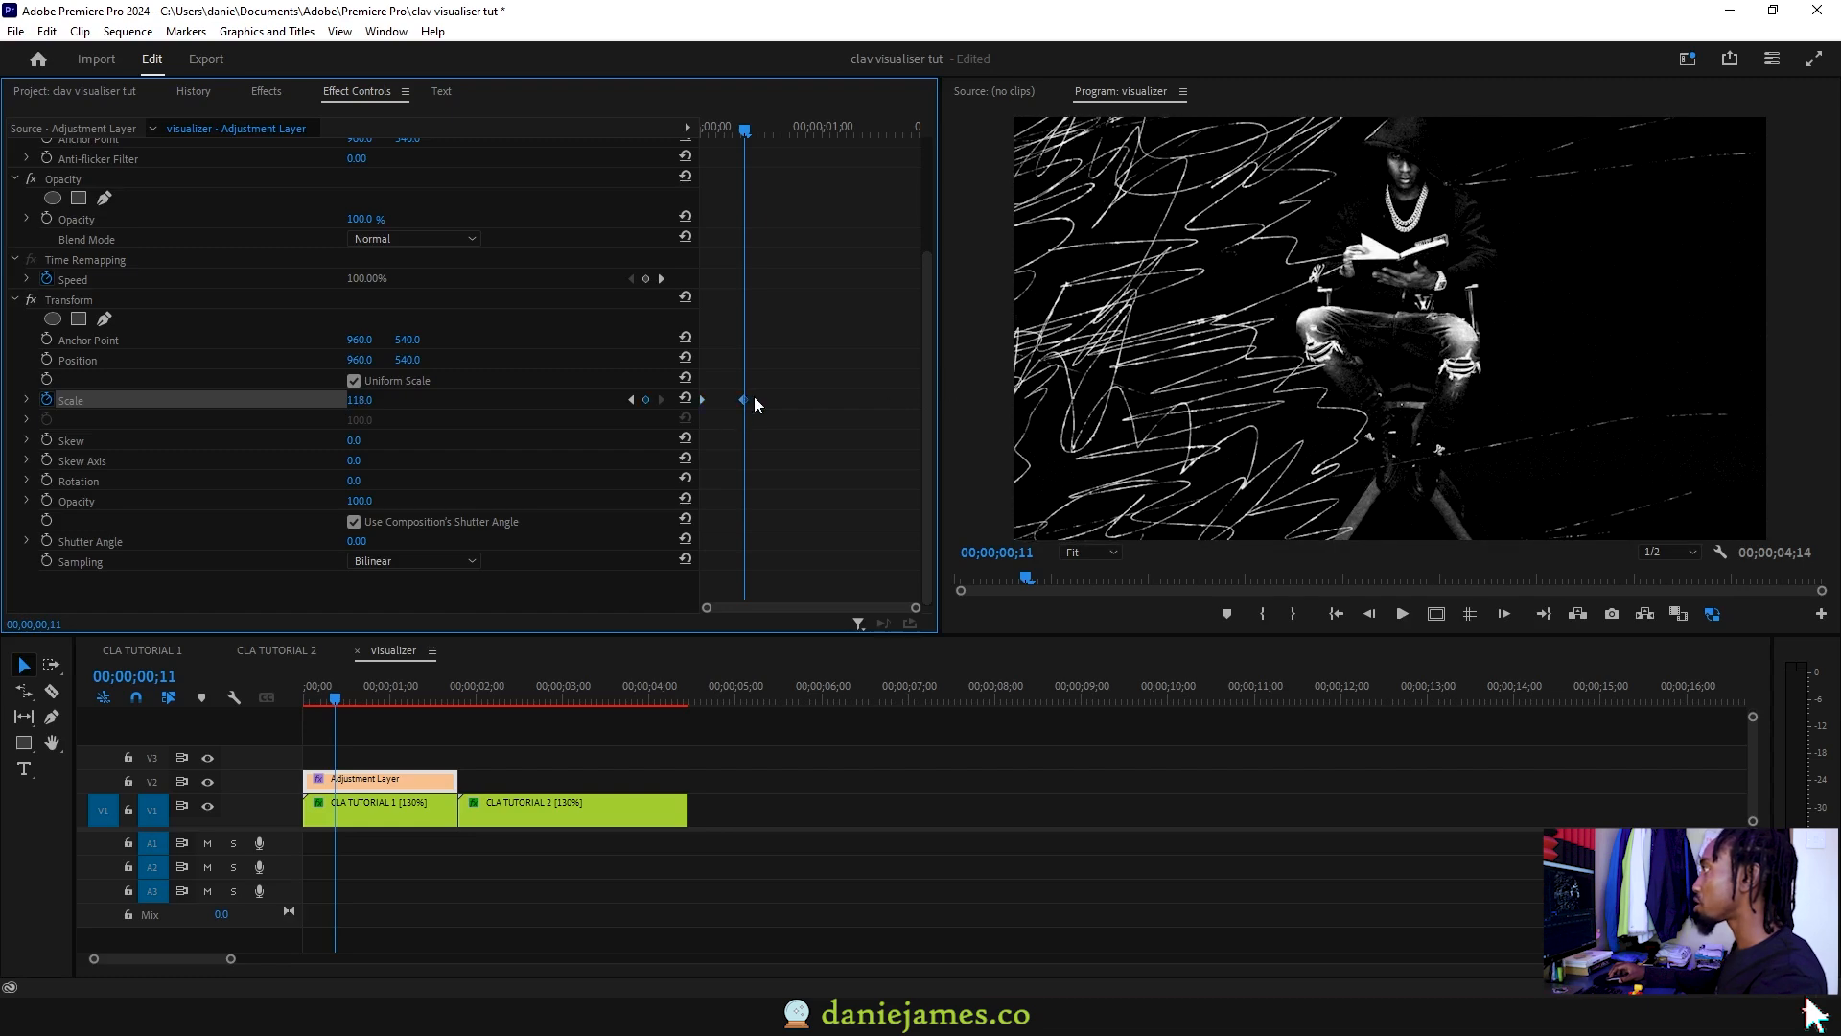
left_click(369, 690)
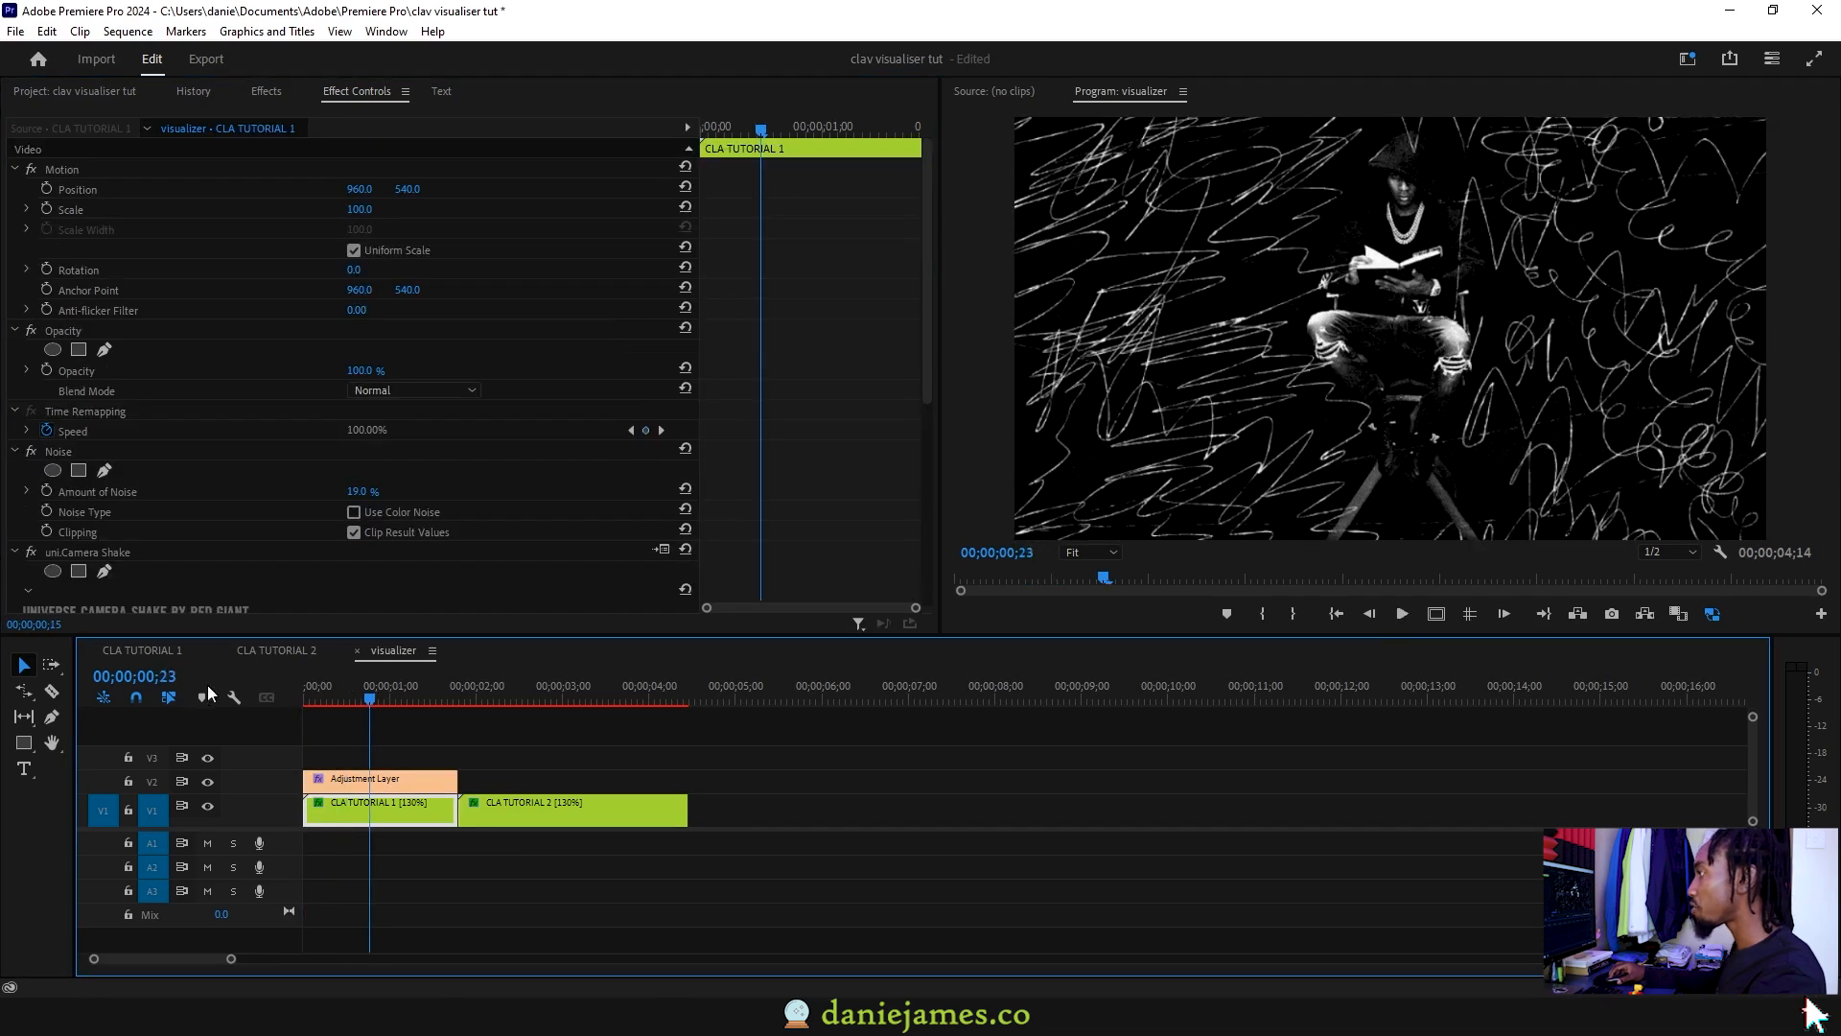
key("space")
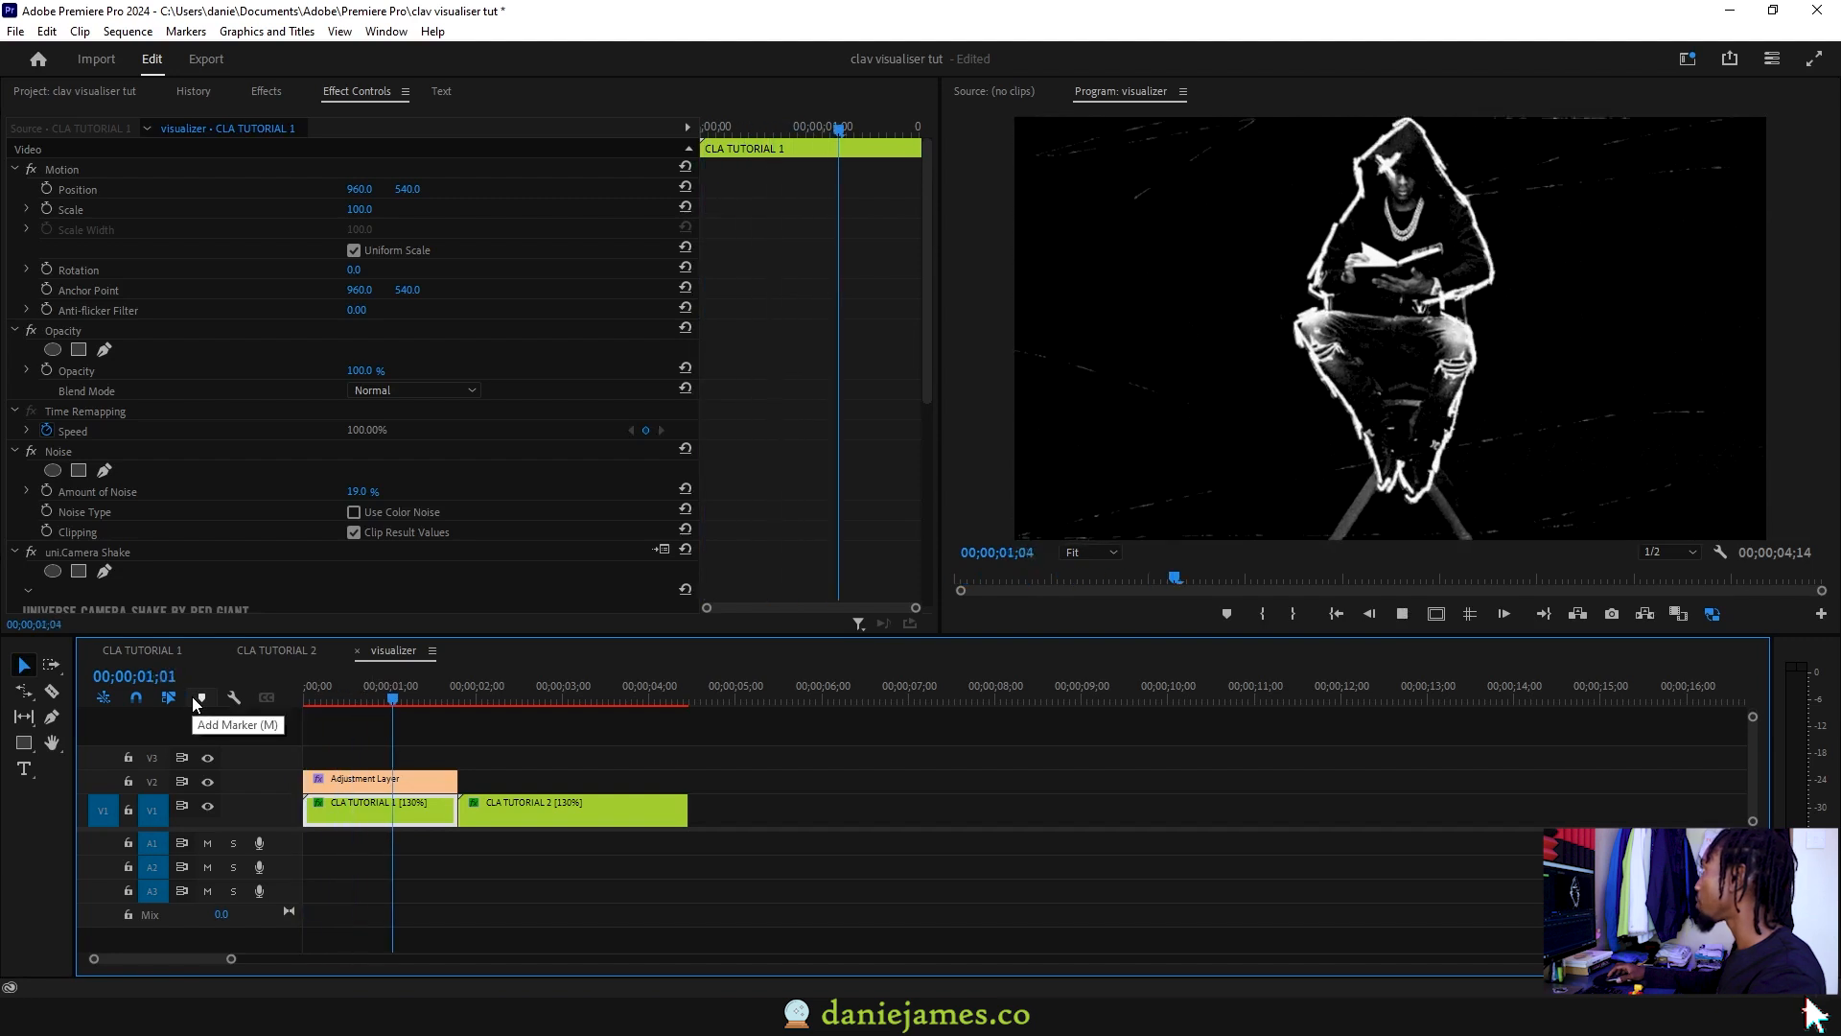
Step: Set both scale keyframes to Bezier interpolation for smooth easing
left_click_drag(904, 368, 926, 424)
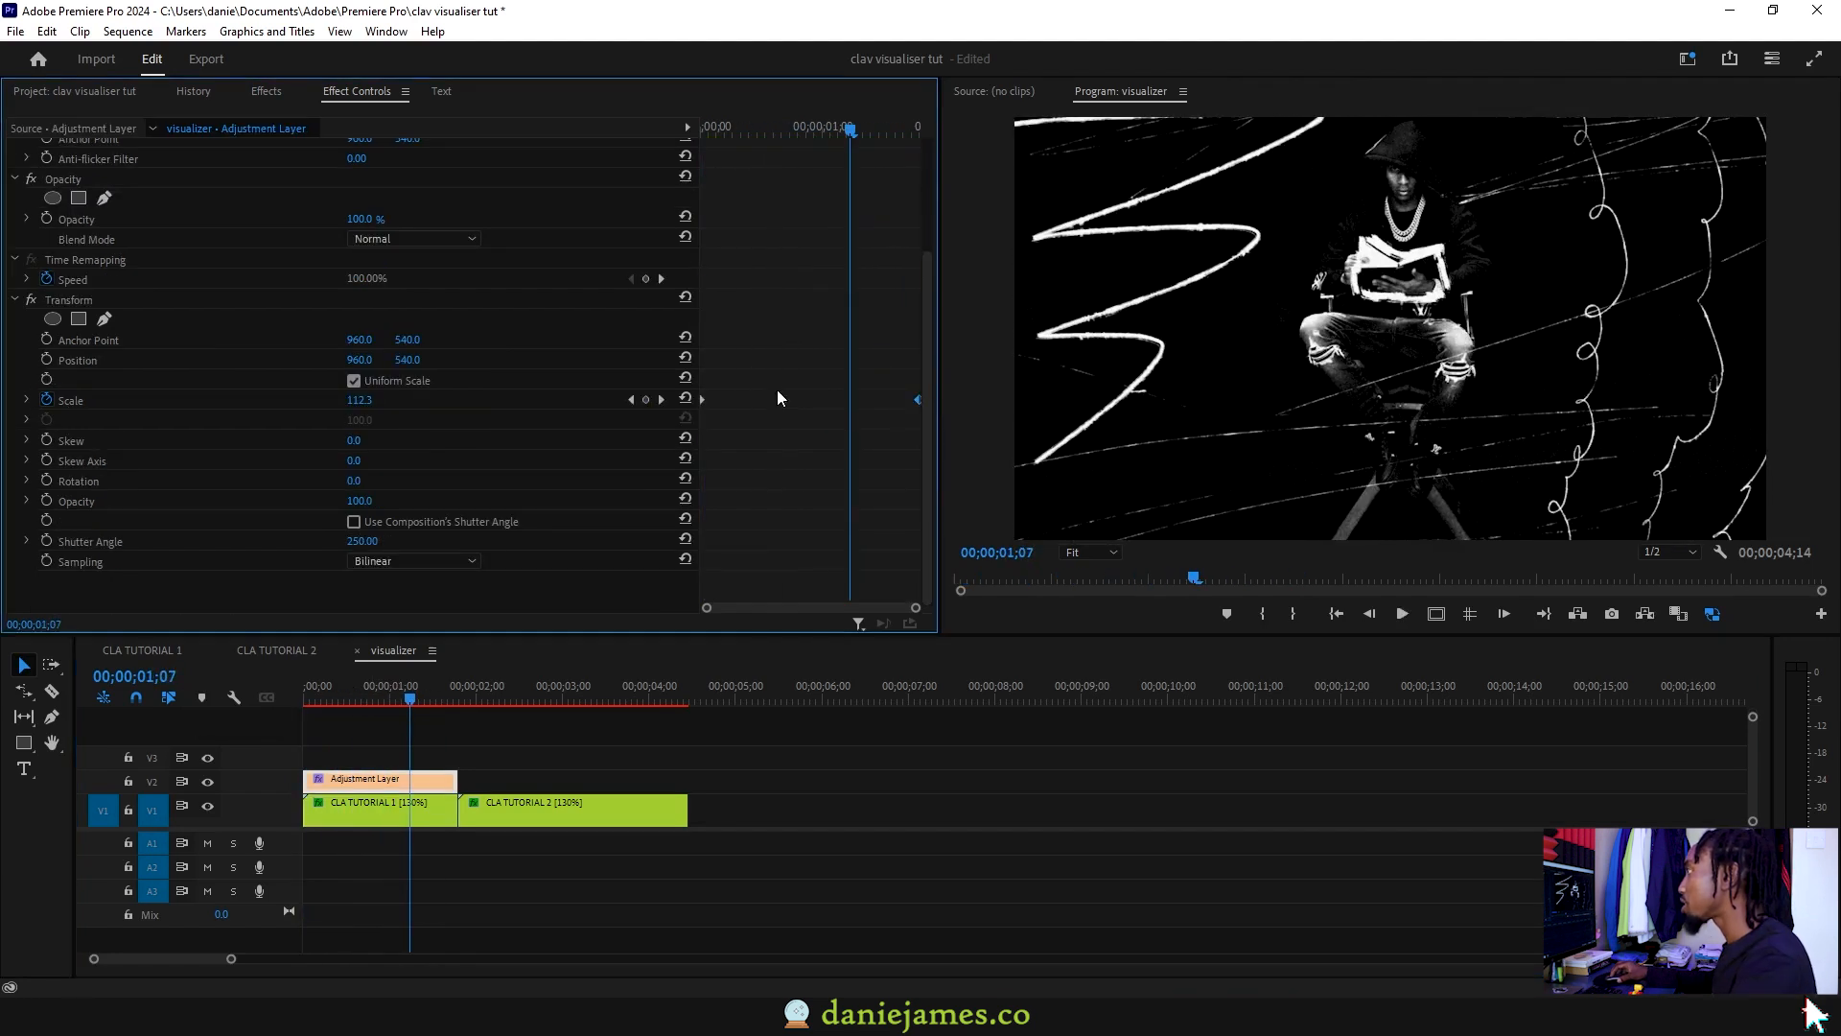
right_click(703, 400)
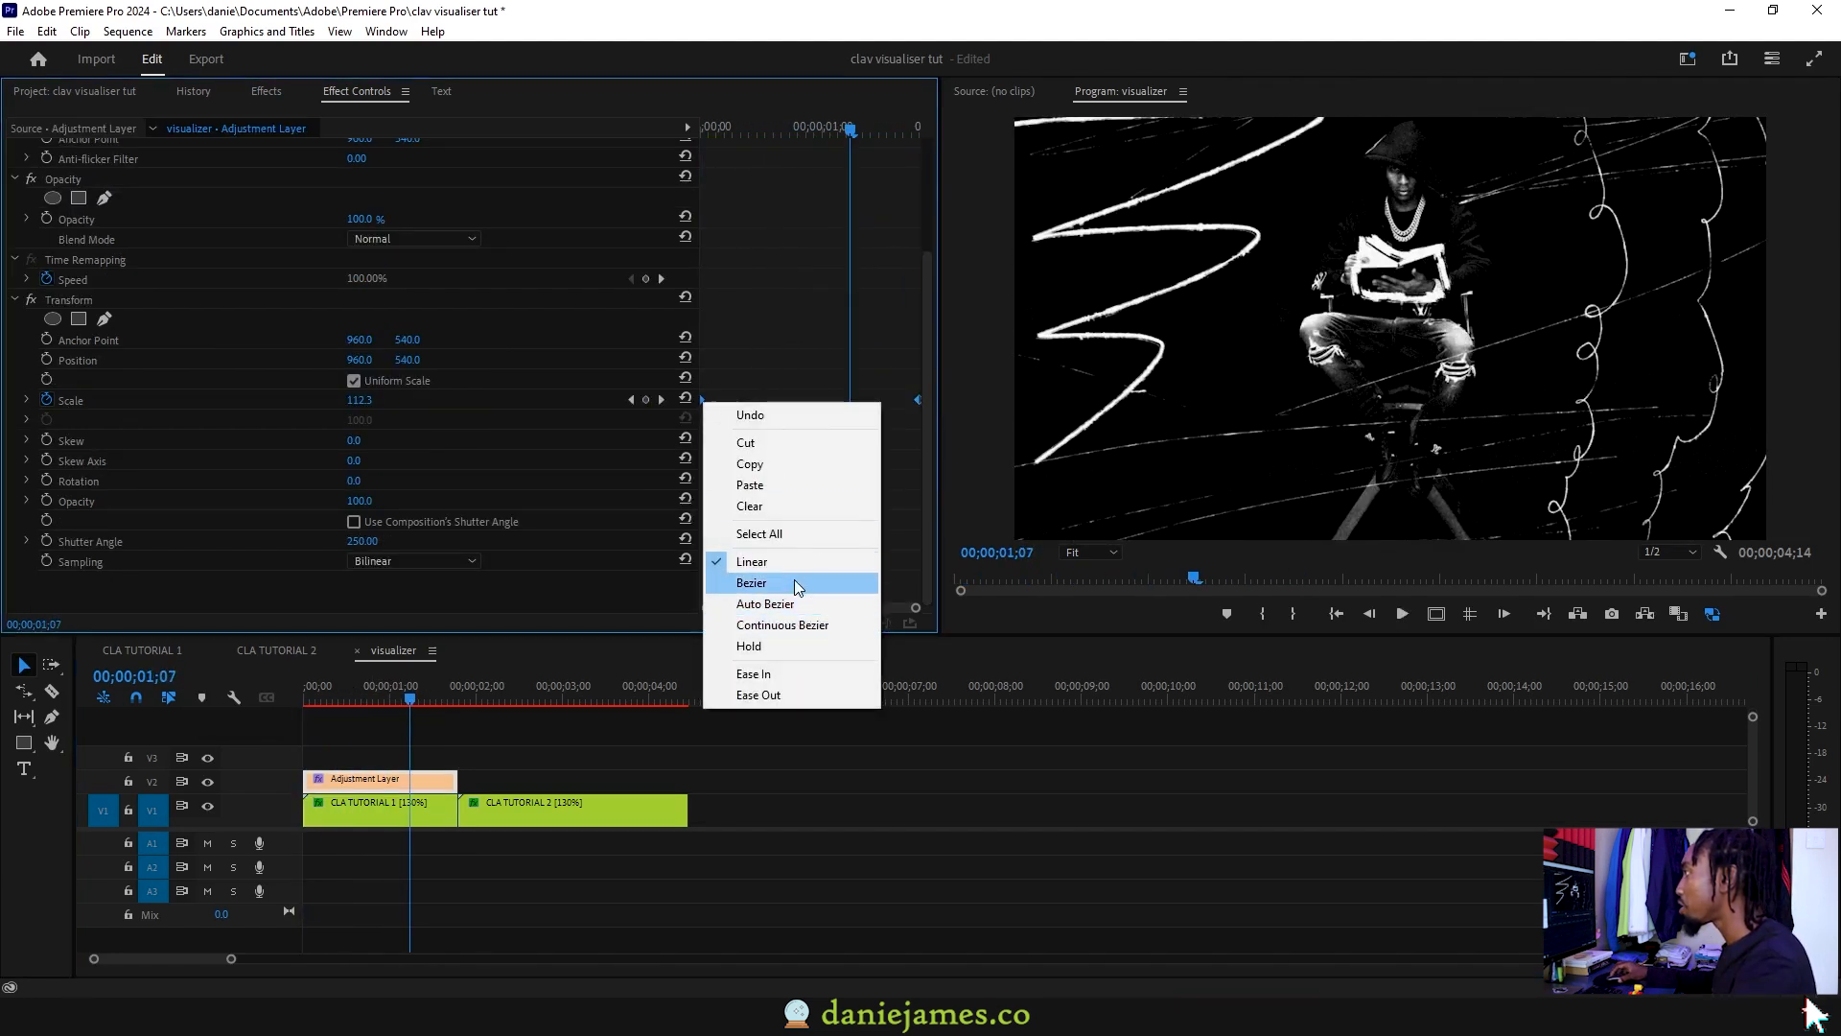
left_click(751, 581)
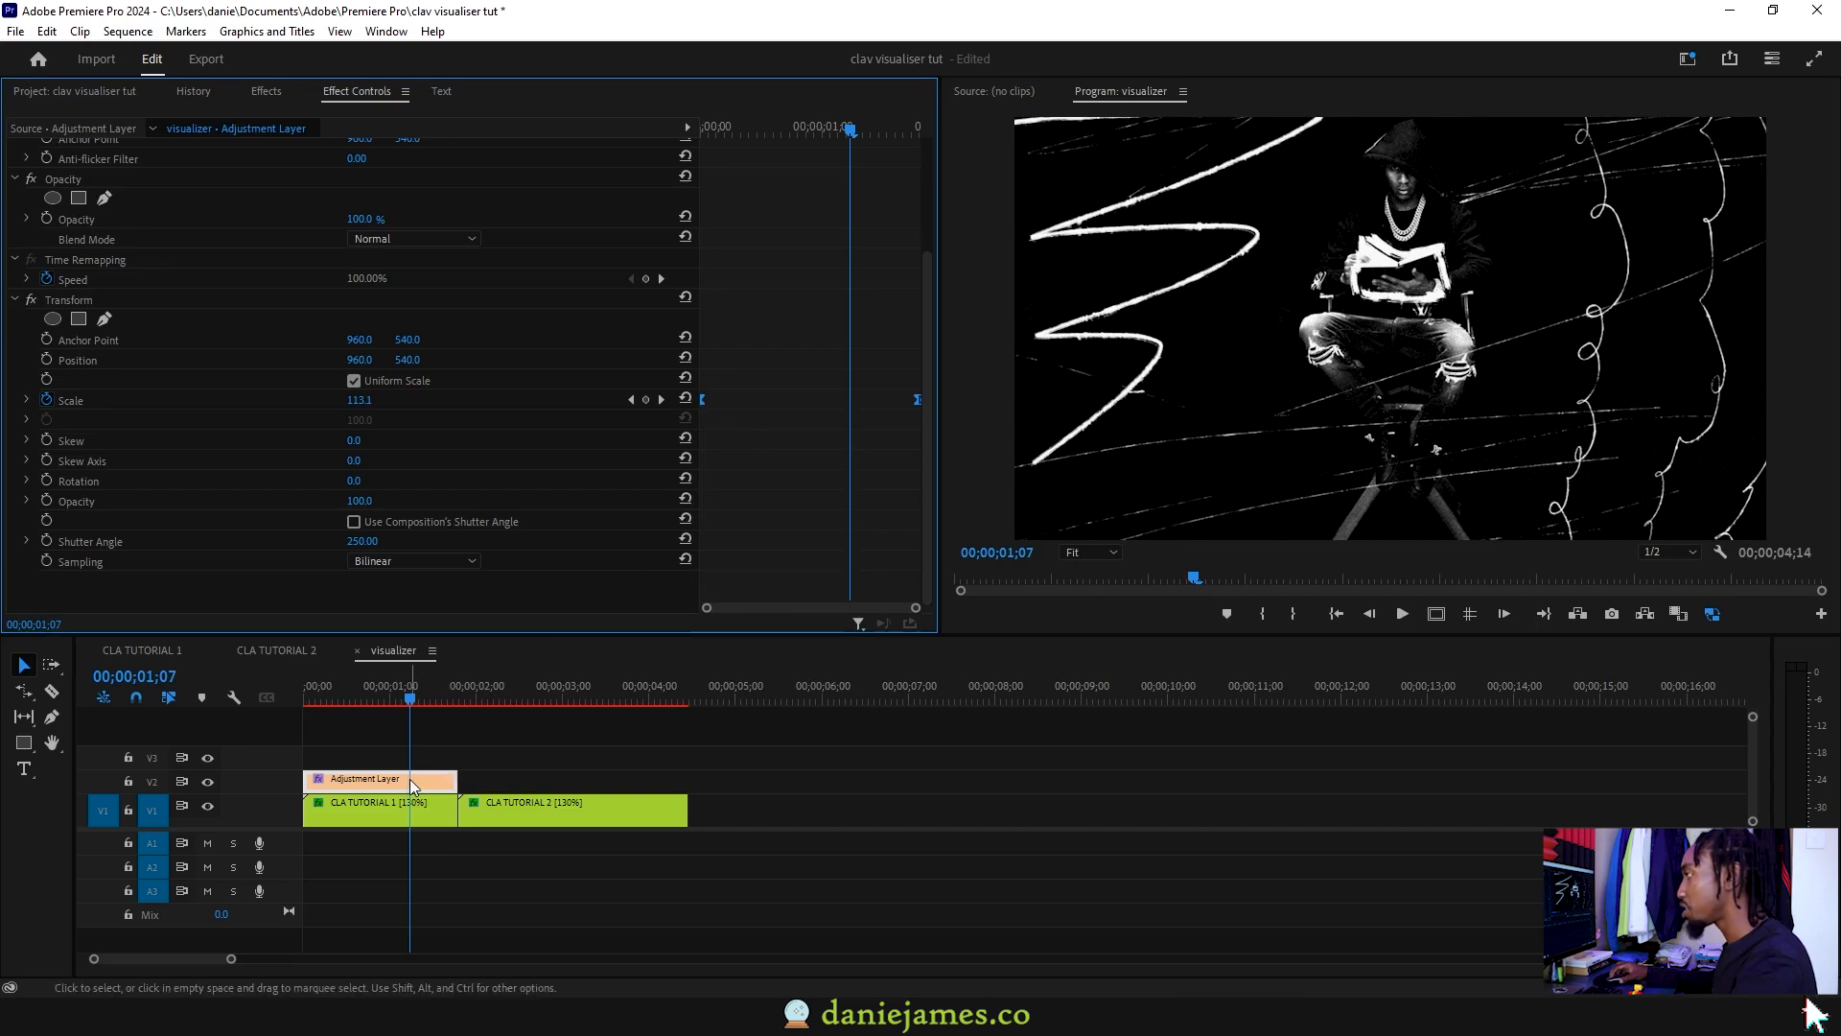
Step: Alt-drag a copy of the adjustment layer over CLA TUTORIAL 2 and trim it to V1's end
left_click_drag(406, 779, 538, 780)
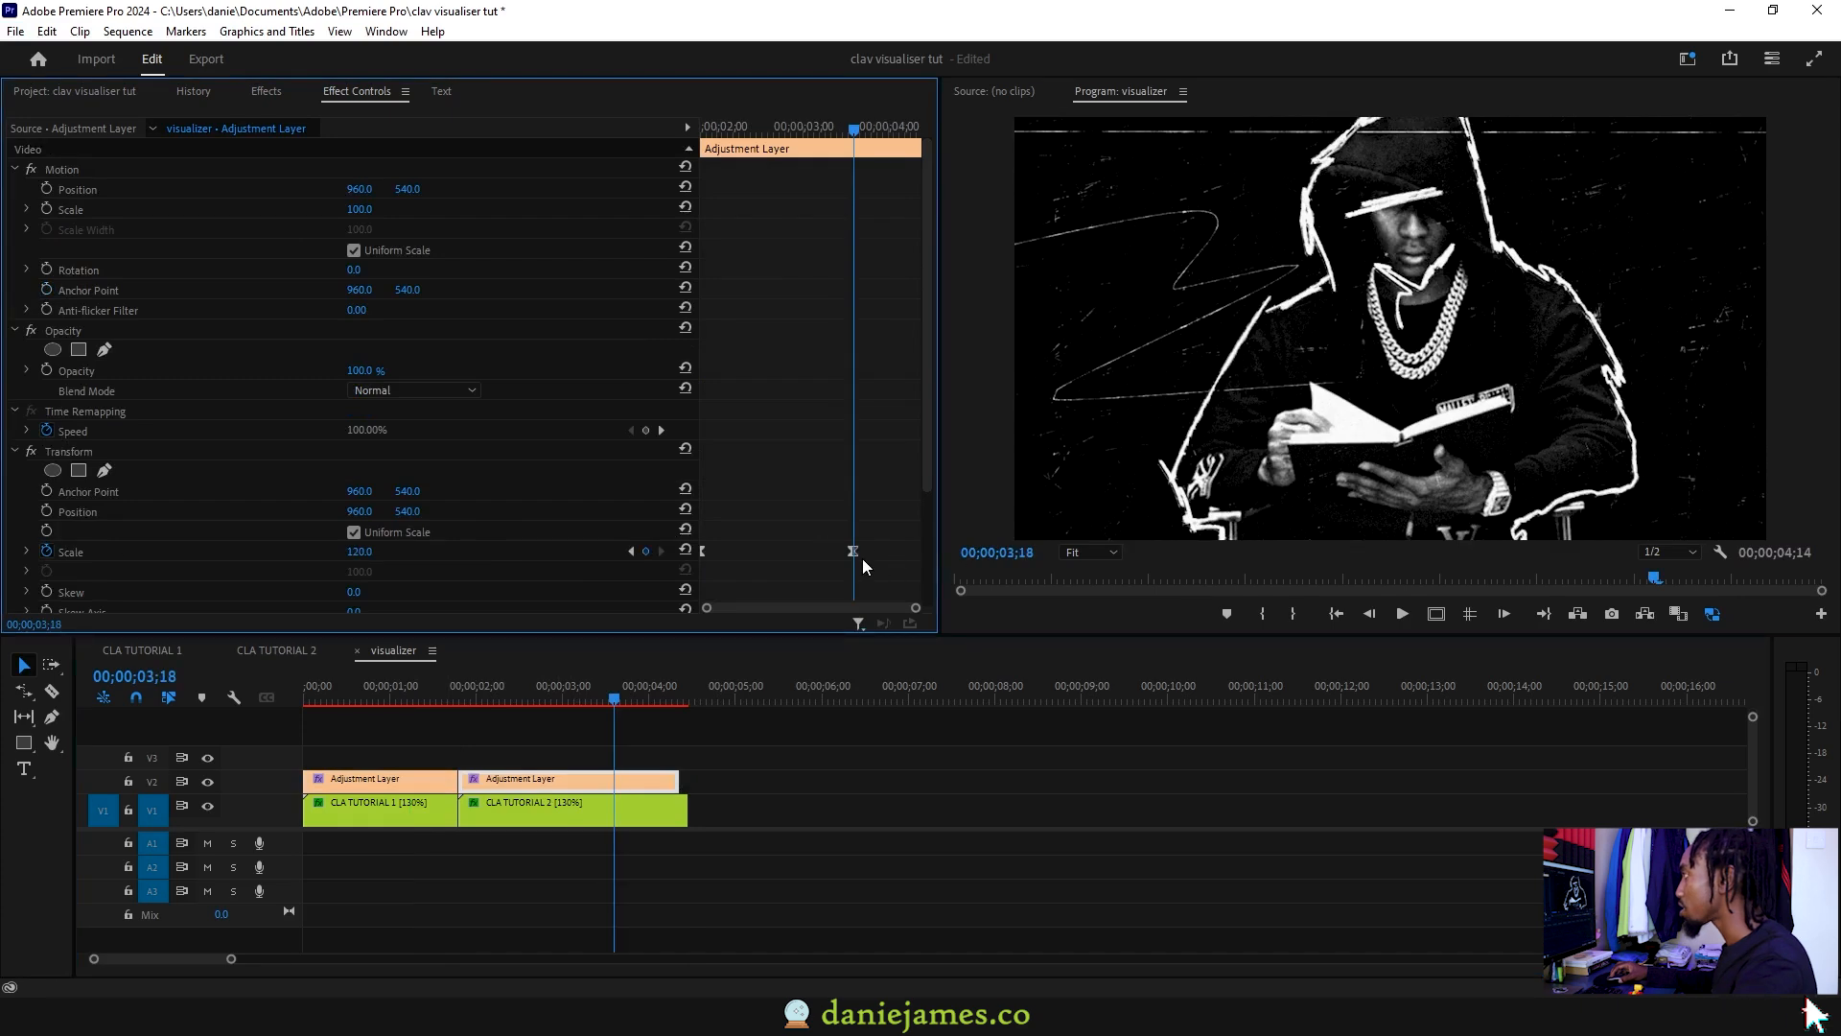
left_click_drag(859, 553, 918, 554)
left_click_drag(679, 780, 689, 778)
left_click_drag(690, 778, 689, 777)
Step: Play back the scale punches on both visualizer clips, then return to the start
left_click(358, 703)
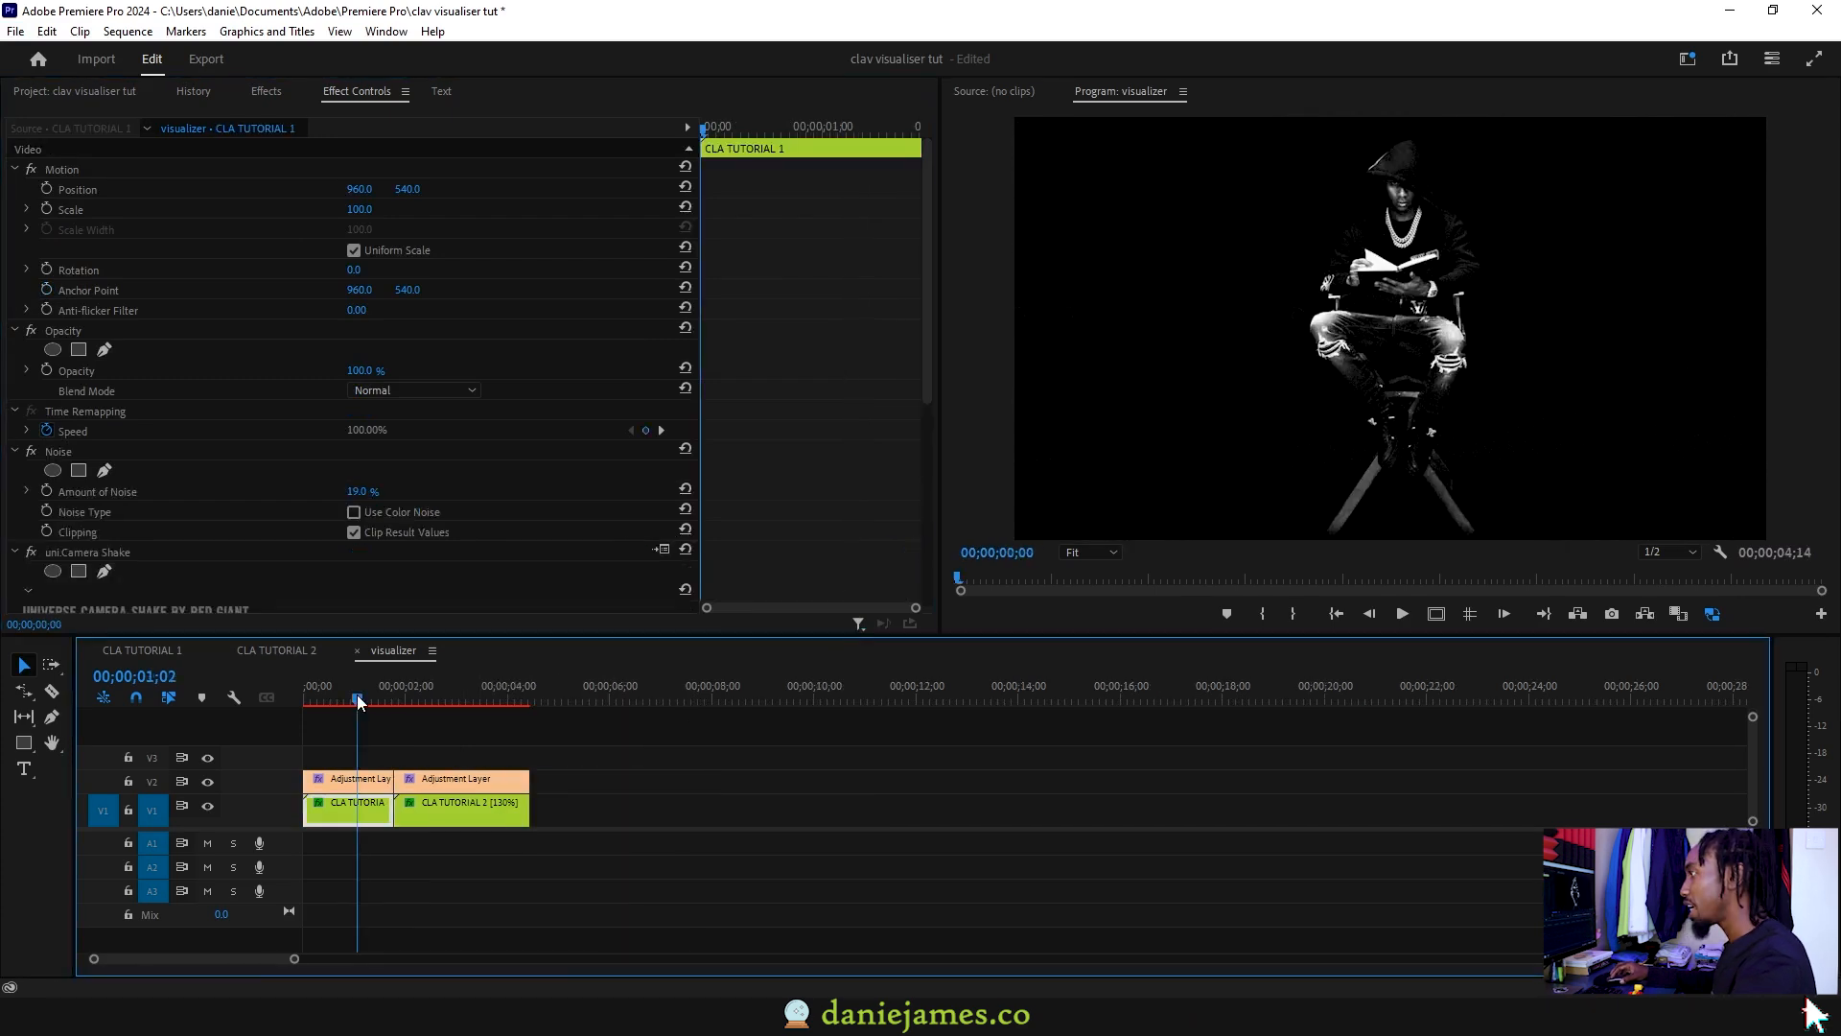
key("space")
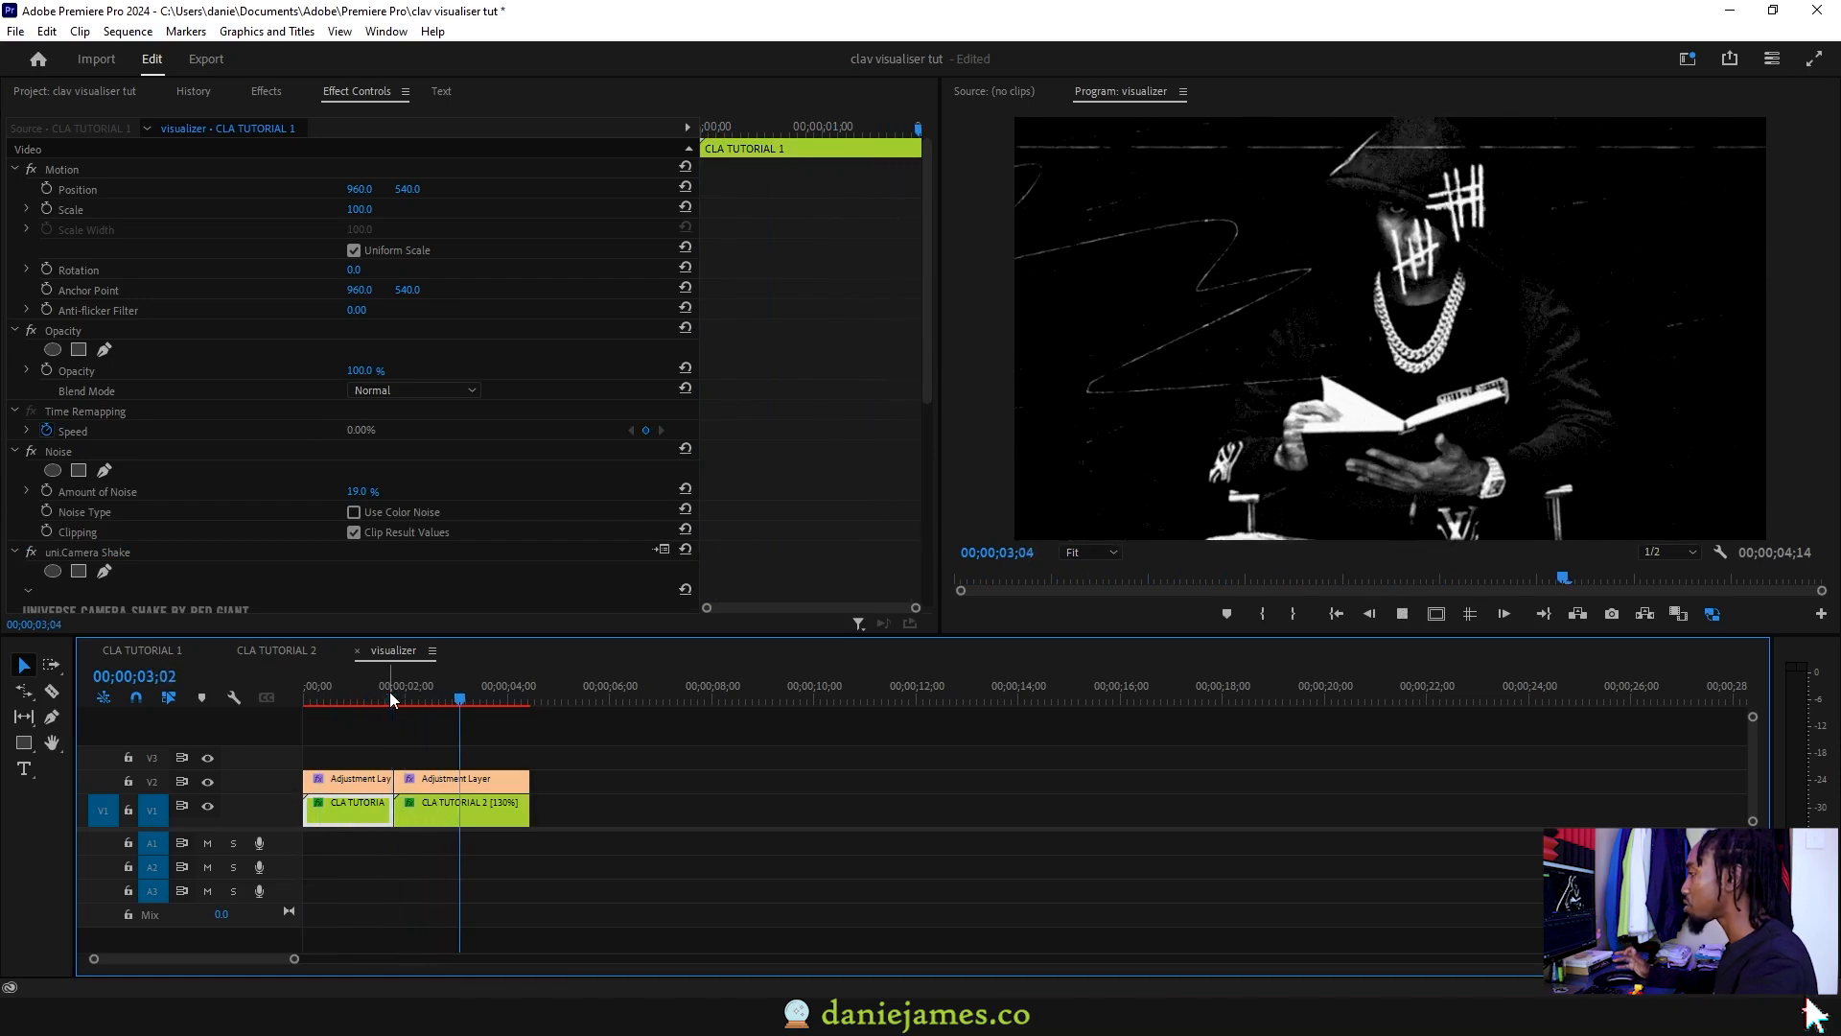
left_click_drag(390, 695, 278, 696)
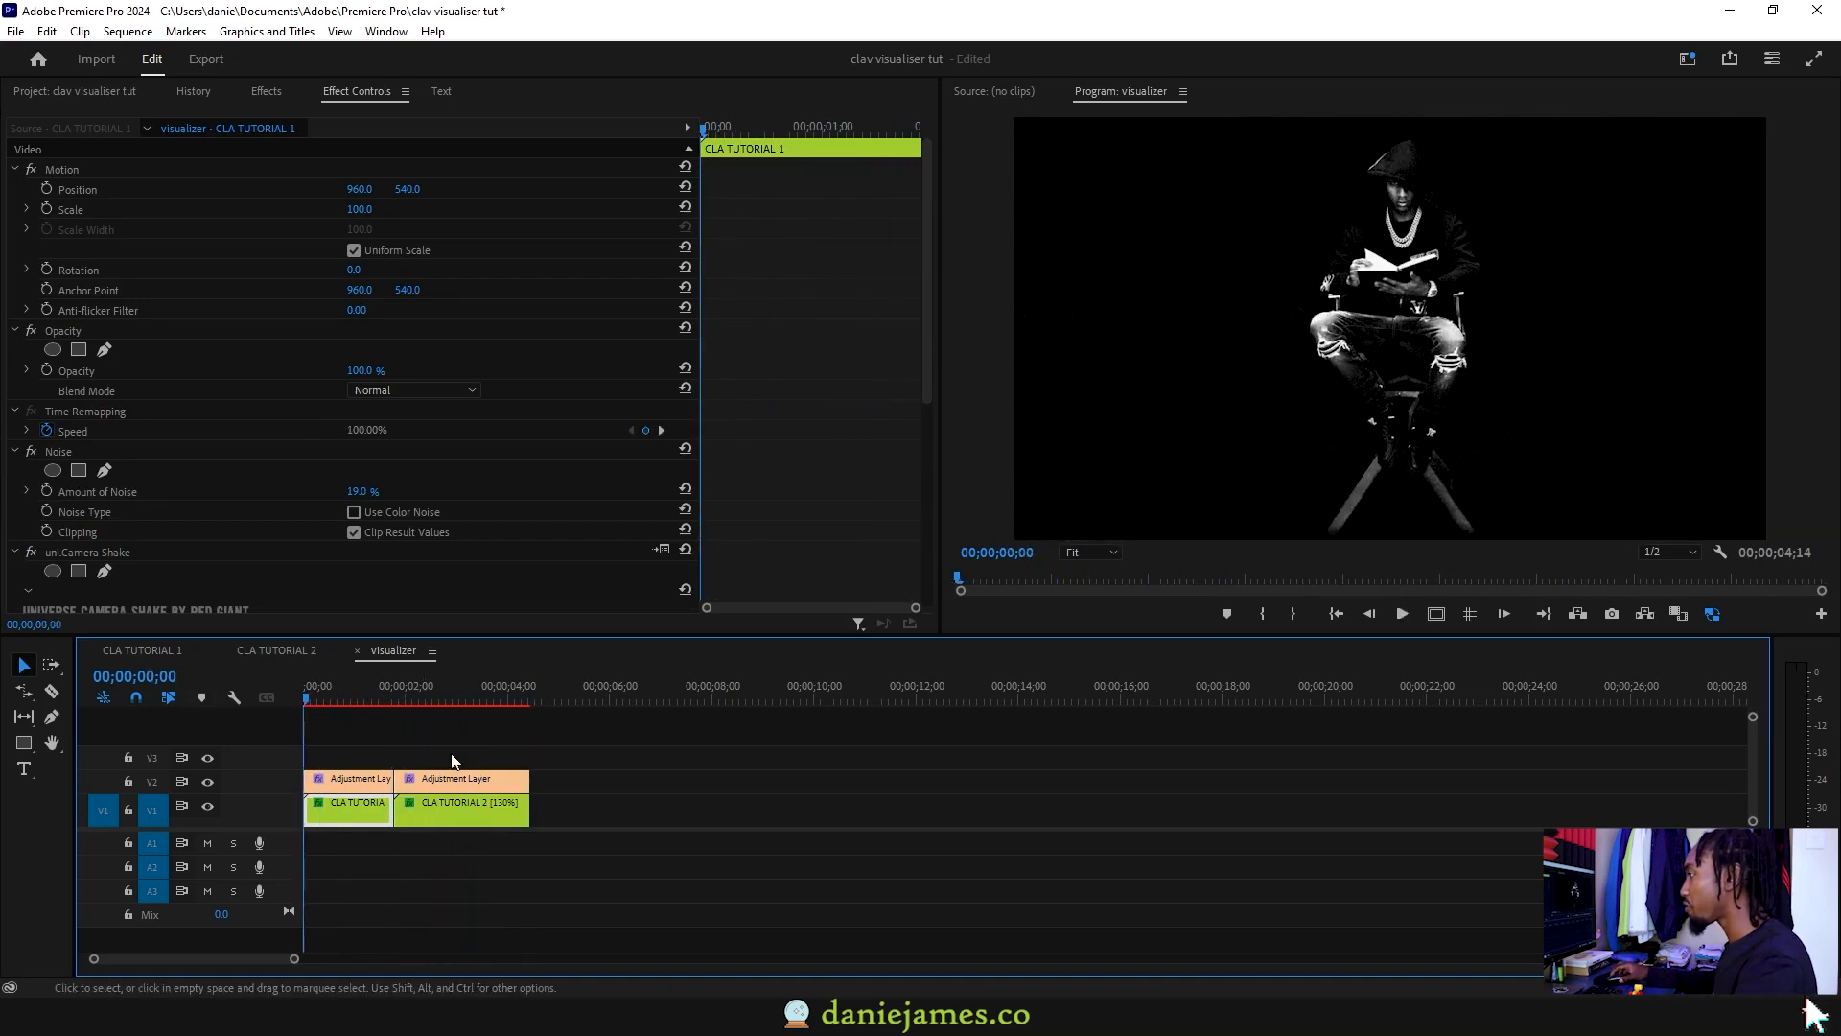
scroll(469, 760, "down", 2)
scroll(468, 764, "down", 2)
Step: Select the sequence's four clips and move the playhead to the end of the CLA lettering
left_click_drag(434, 769, 402, 795)
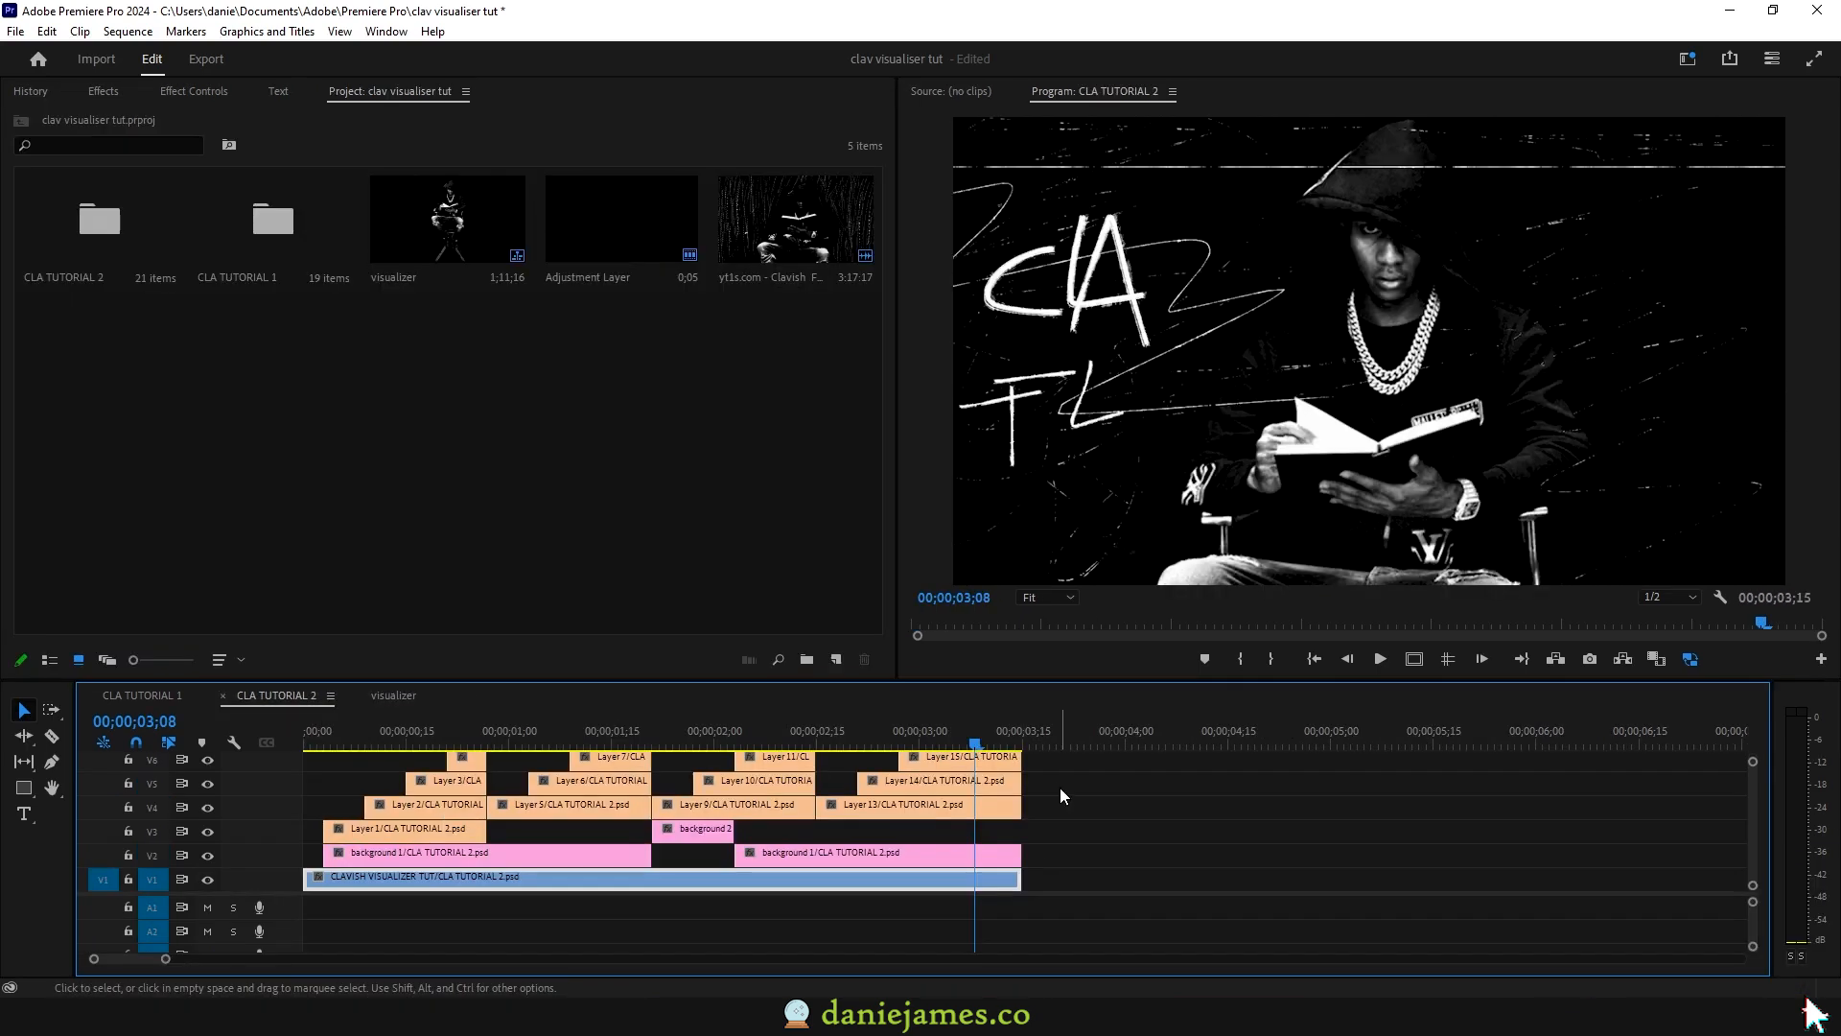
mouse_move(959, 744)
left_mouse_down()
mouse_move(934, 743)
mouse_move(1013, 751)
left_mouse_up()
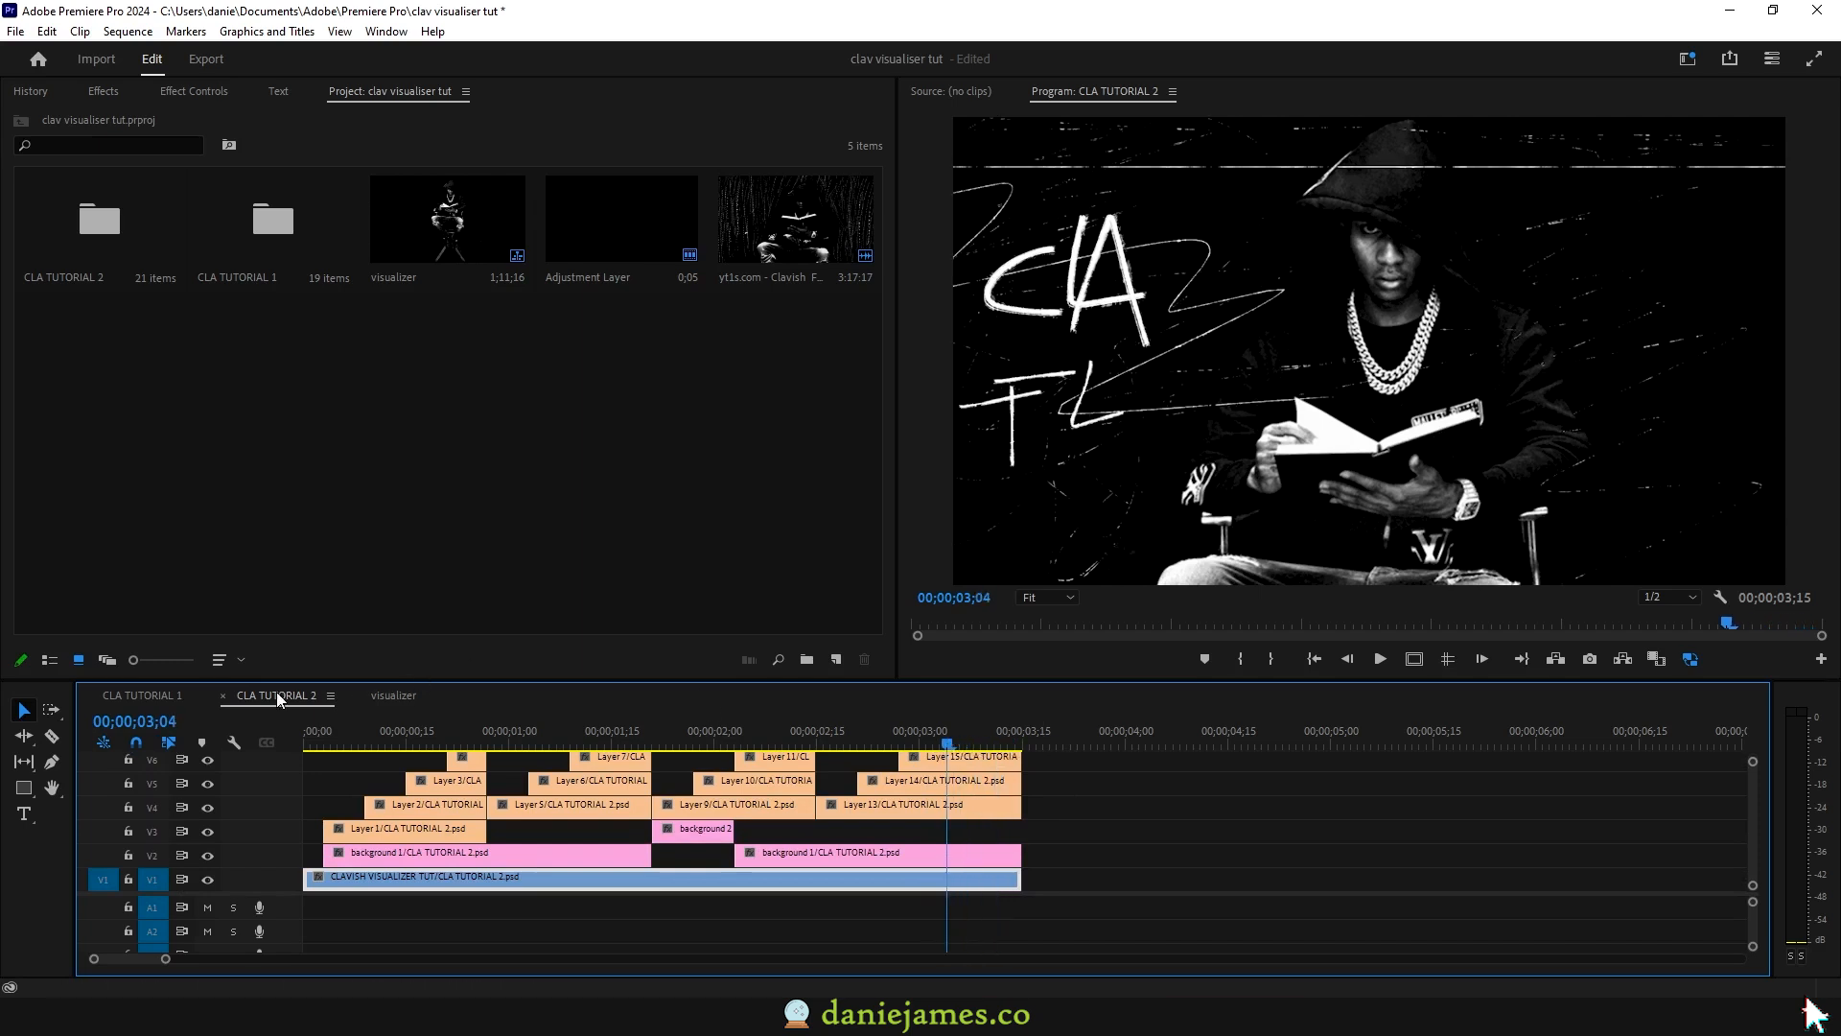
scroll(662, 820, "up", 4)
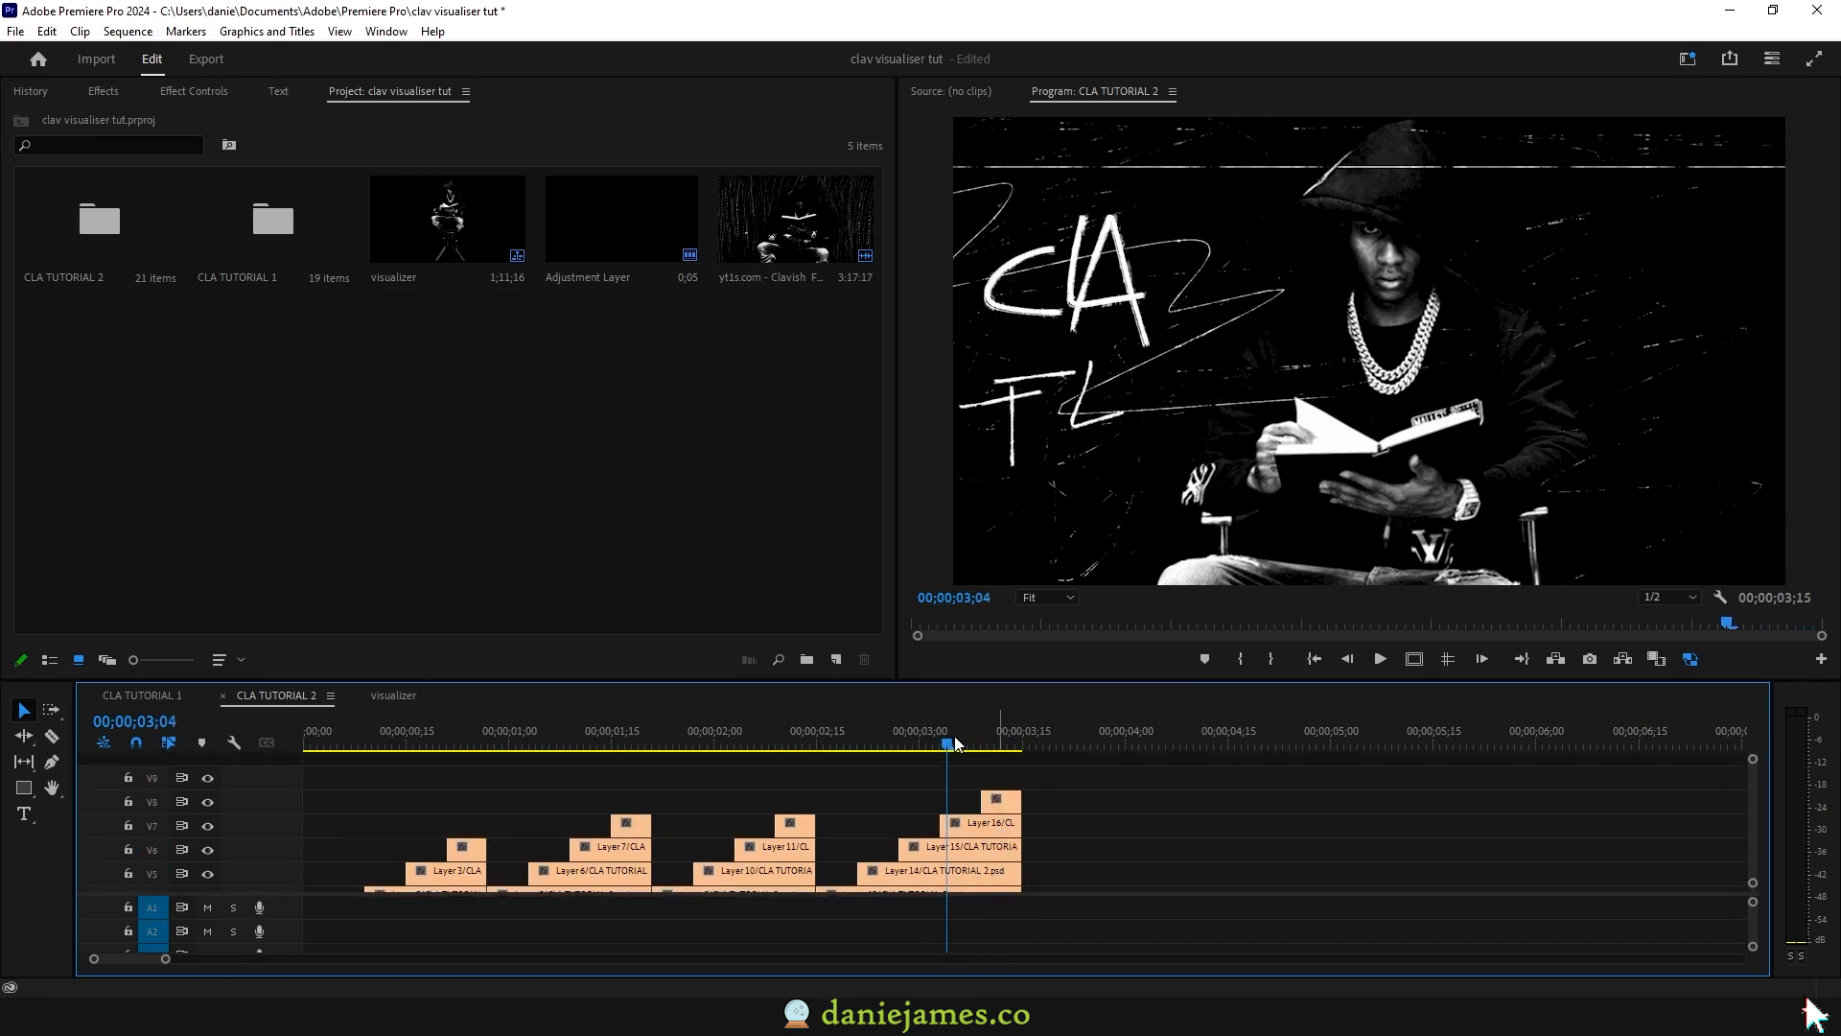
left_click_drag(988, 745, 1023, 746)
Step: Place a new adjustment layer on V9 at the end and apply the Invert effect
left_click(837, 664)
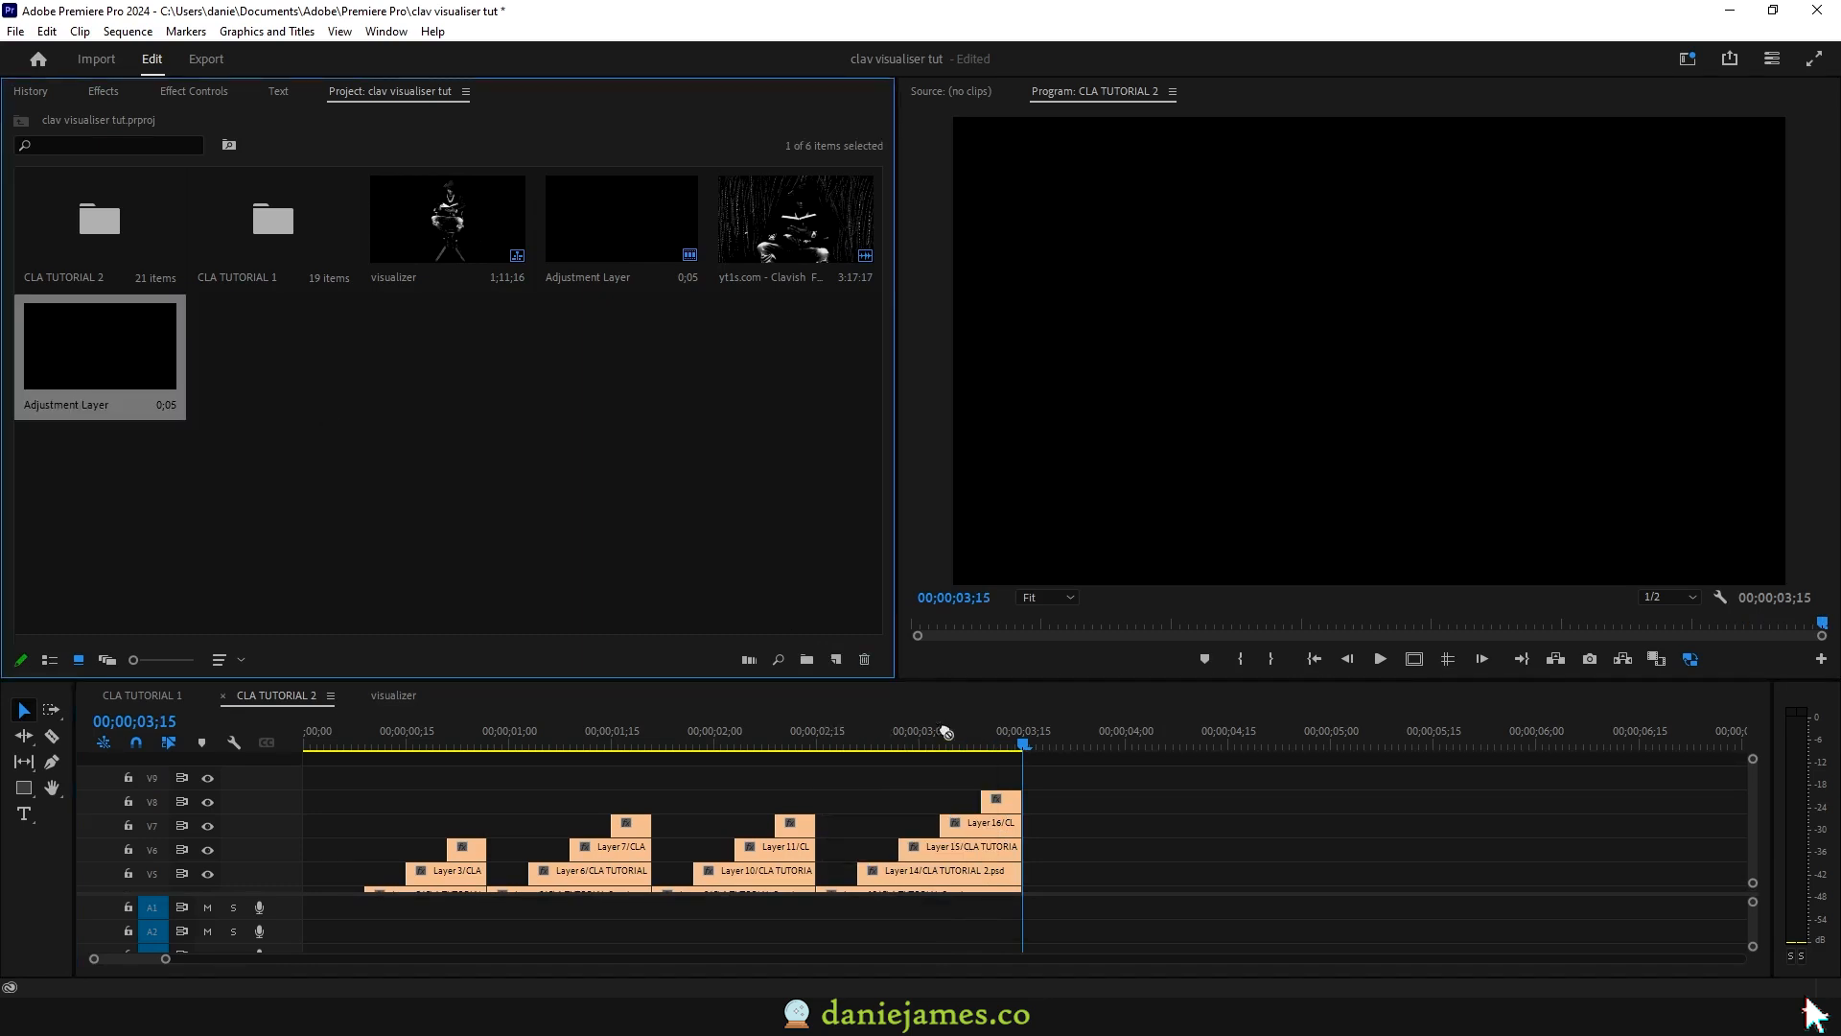
left_click_drag(941, 731, 1058, 781)
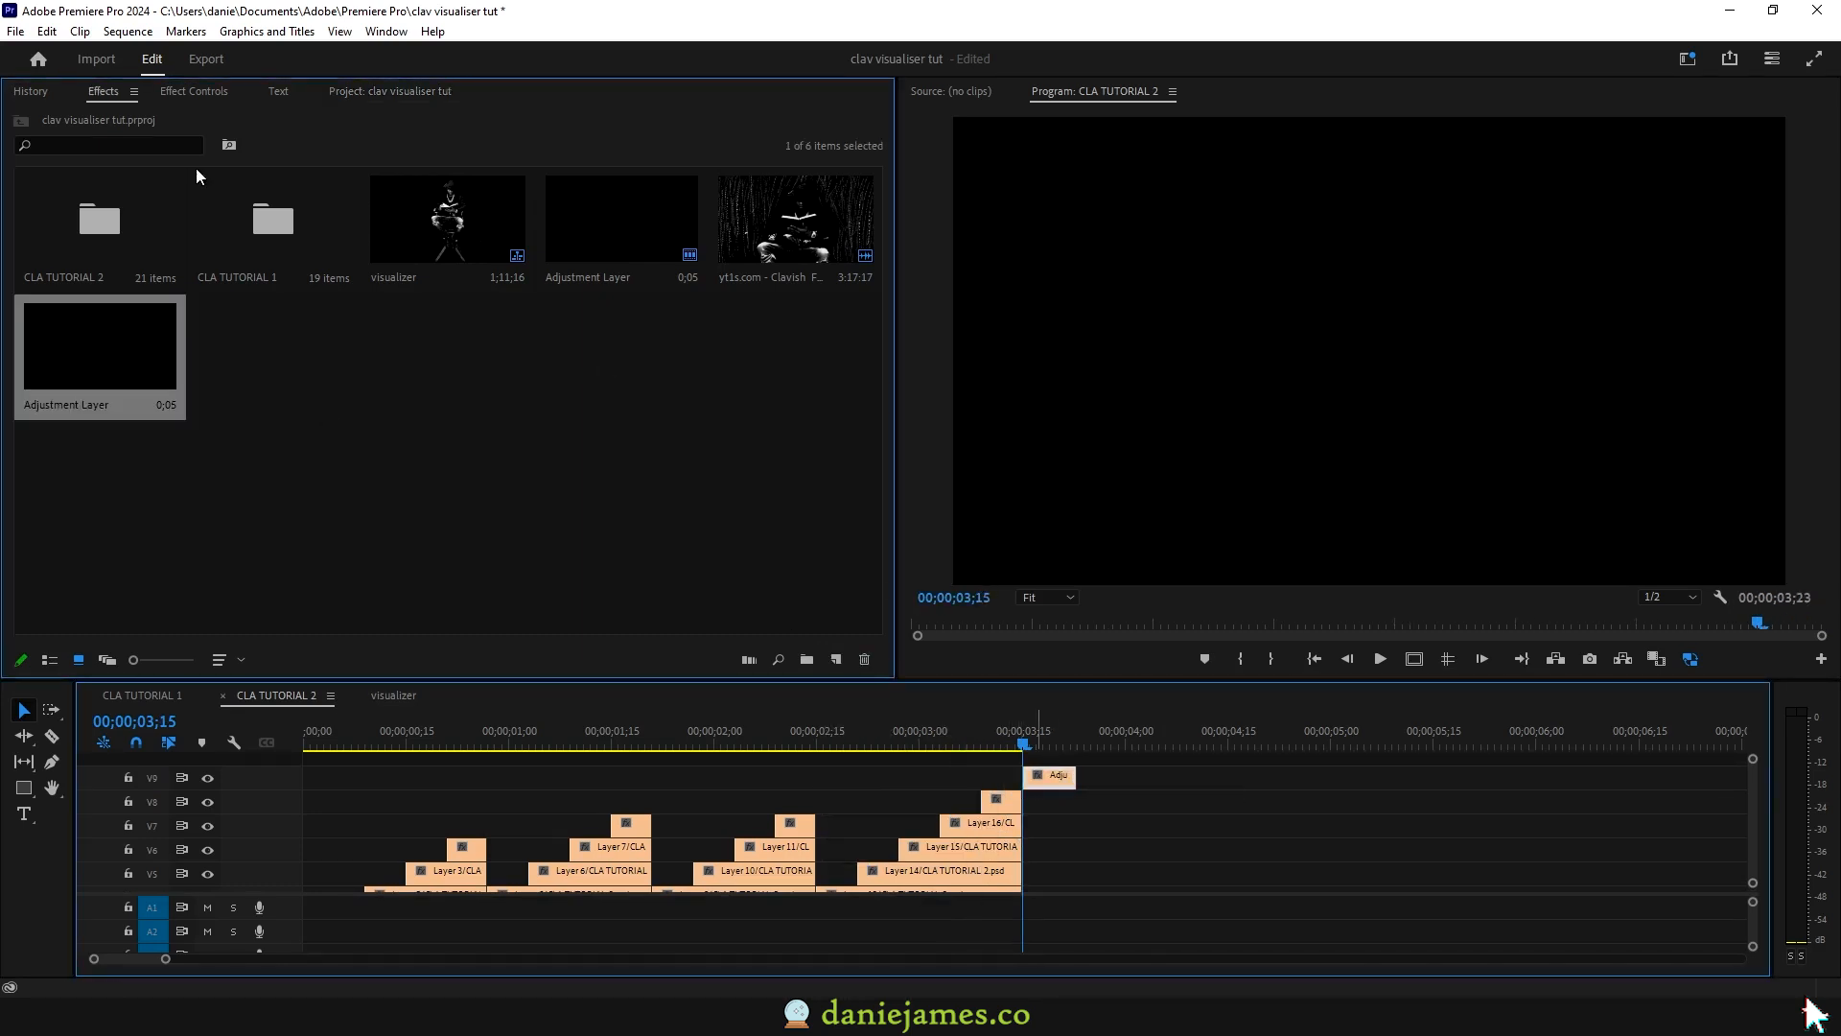
left_click(103, 91)
left_click(66, 117)
type("invert")
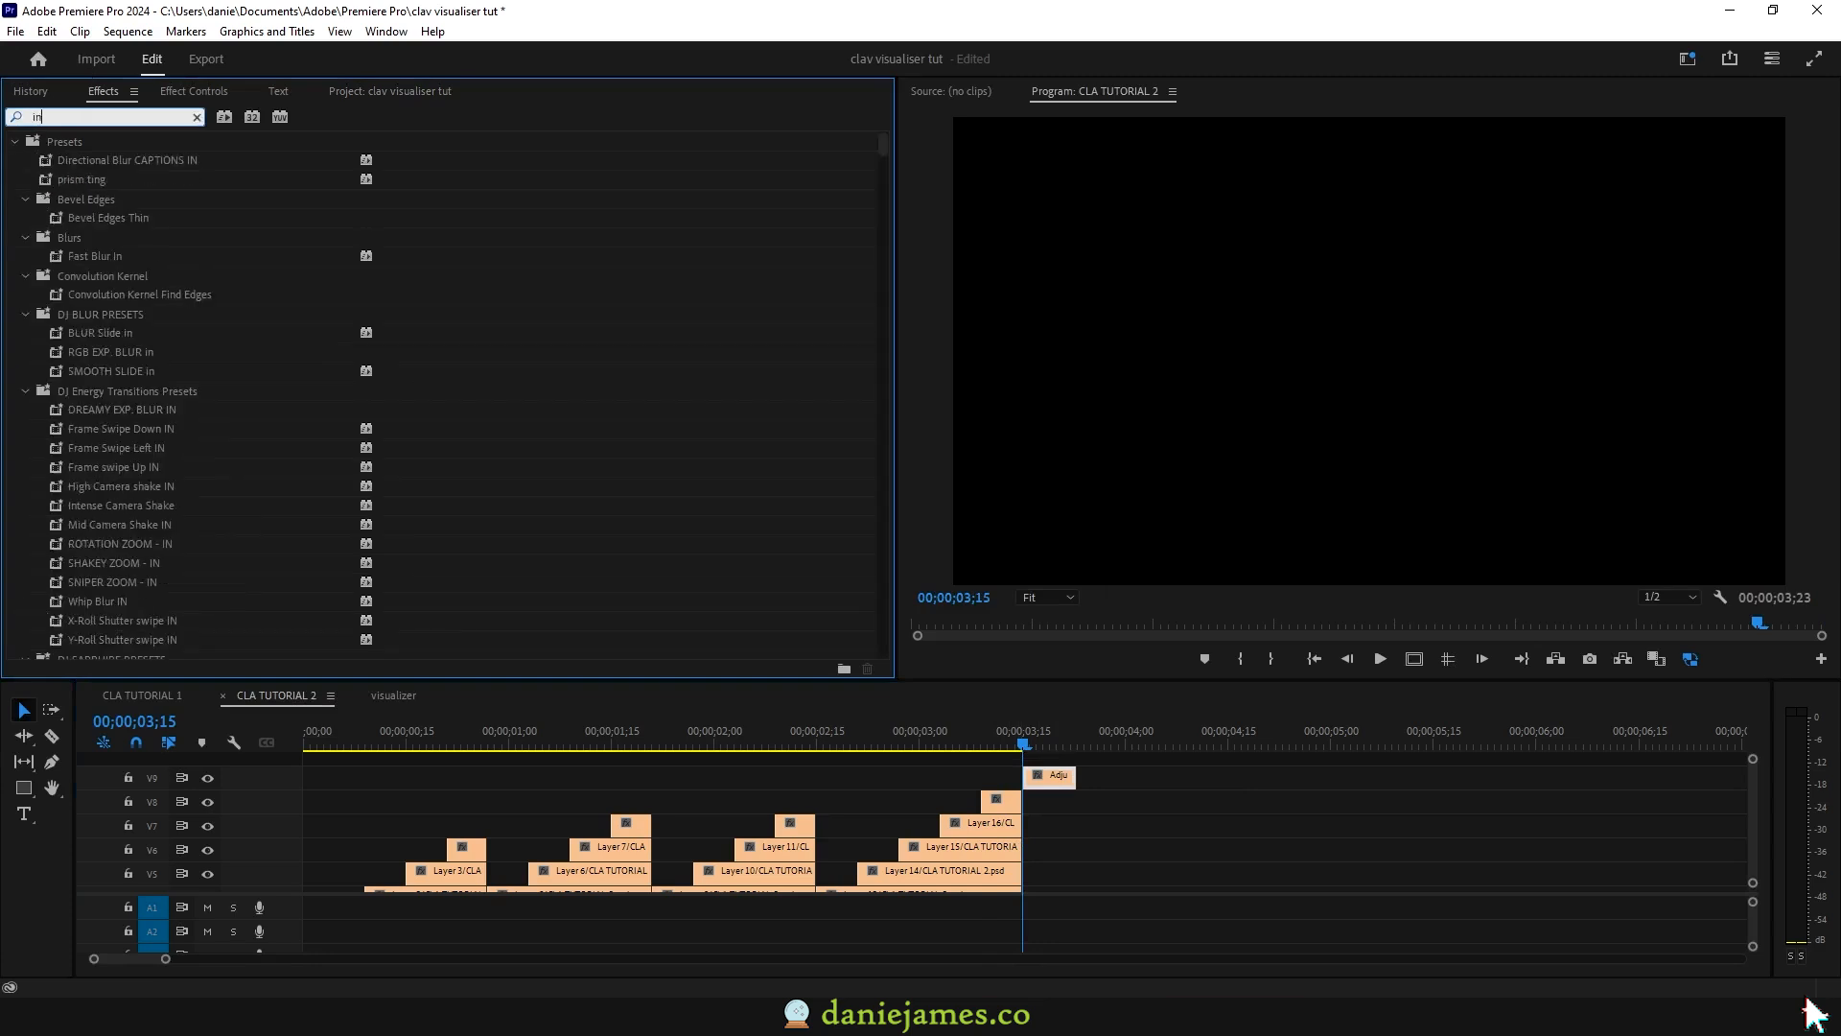
left_click_drag(81, 294, 1076, 789)
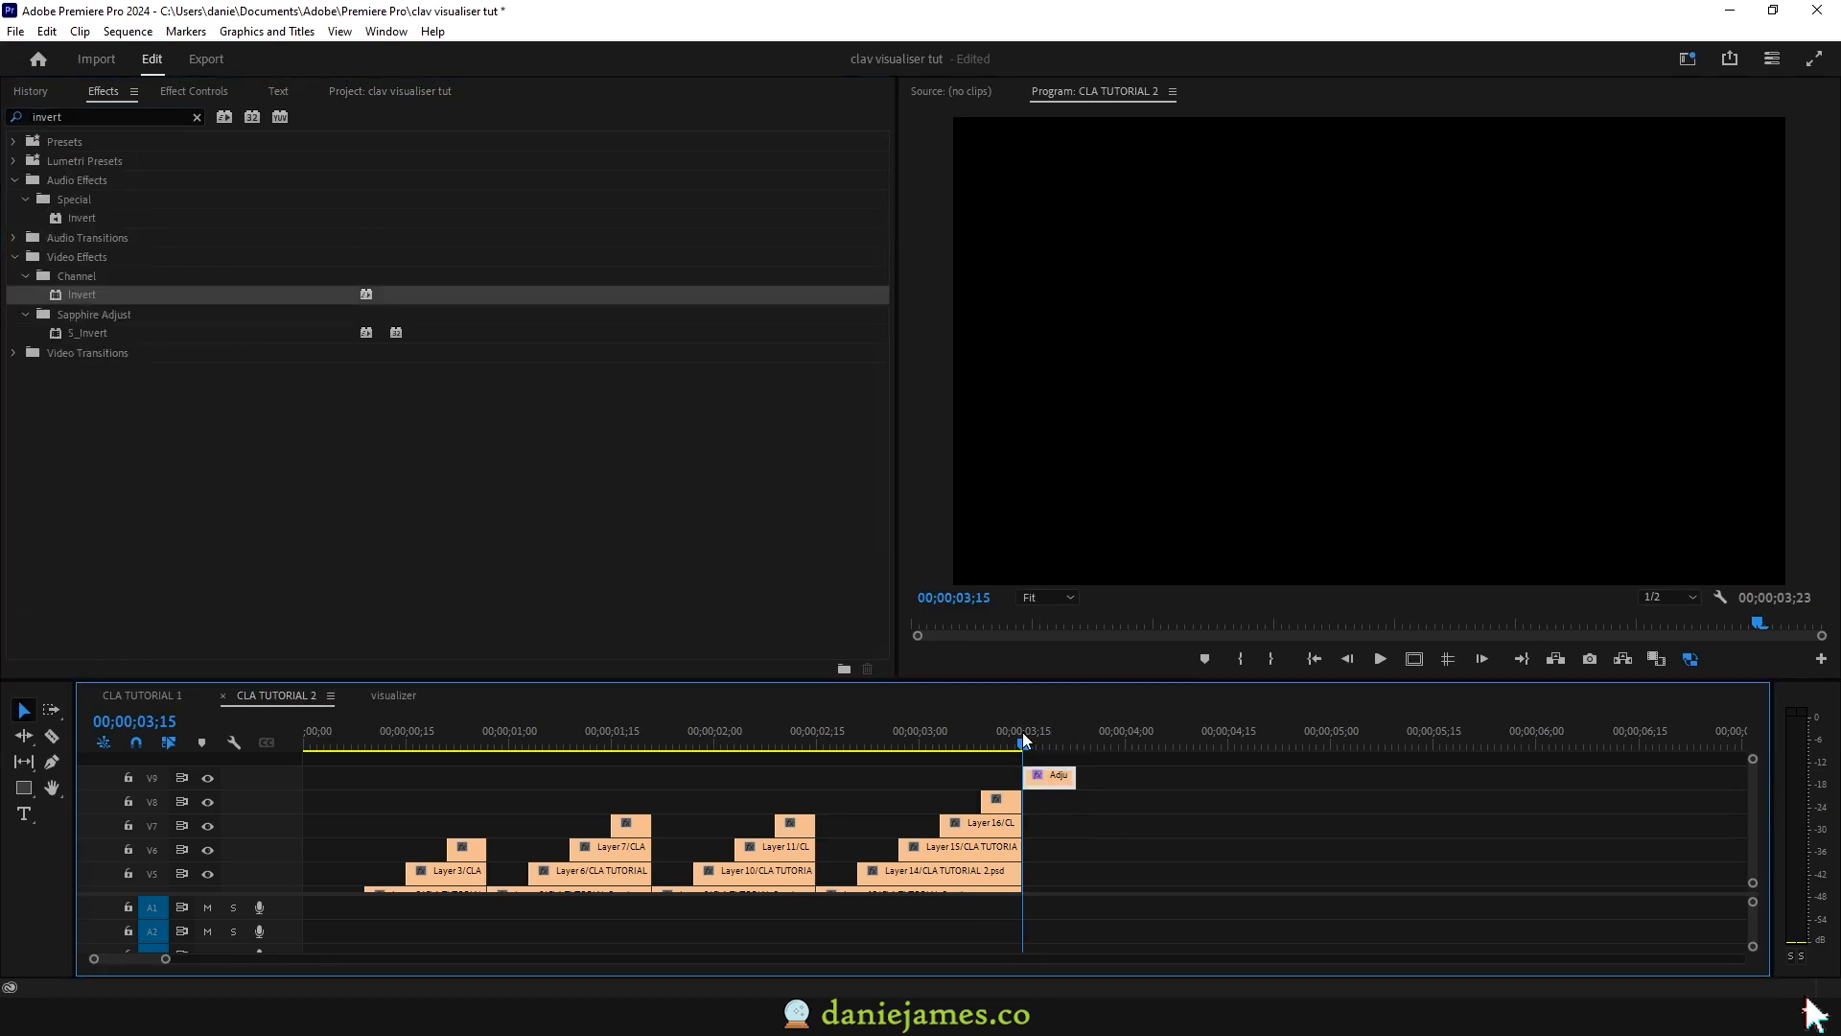
key("space")
key("space")
Step: Trim the Invert layer to 12 frames and extend the lower track clips to match
left_click_drag(1075, 775, 1103, 779)
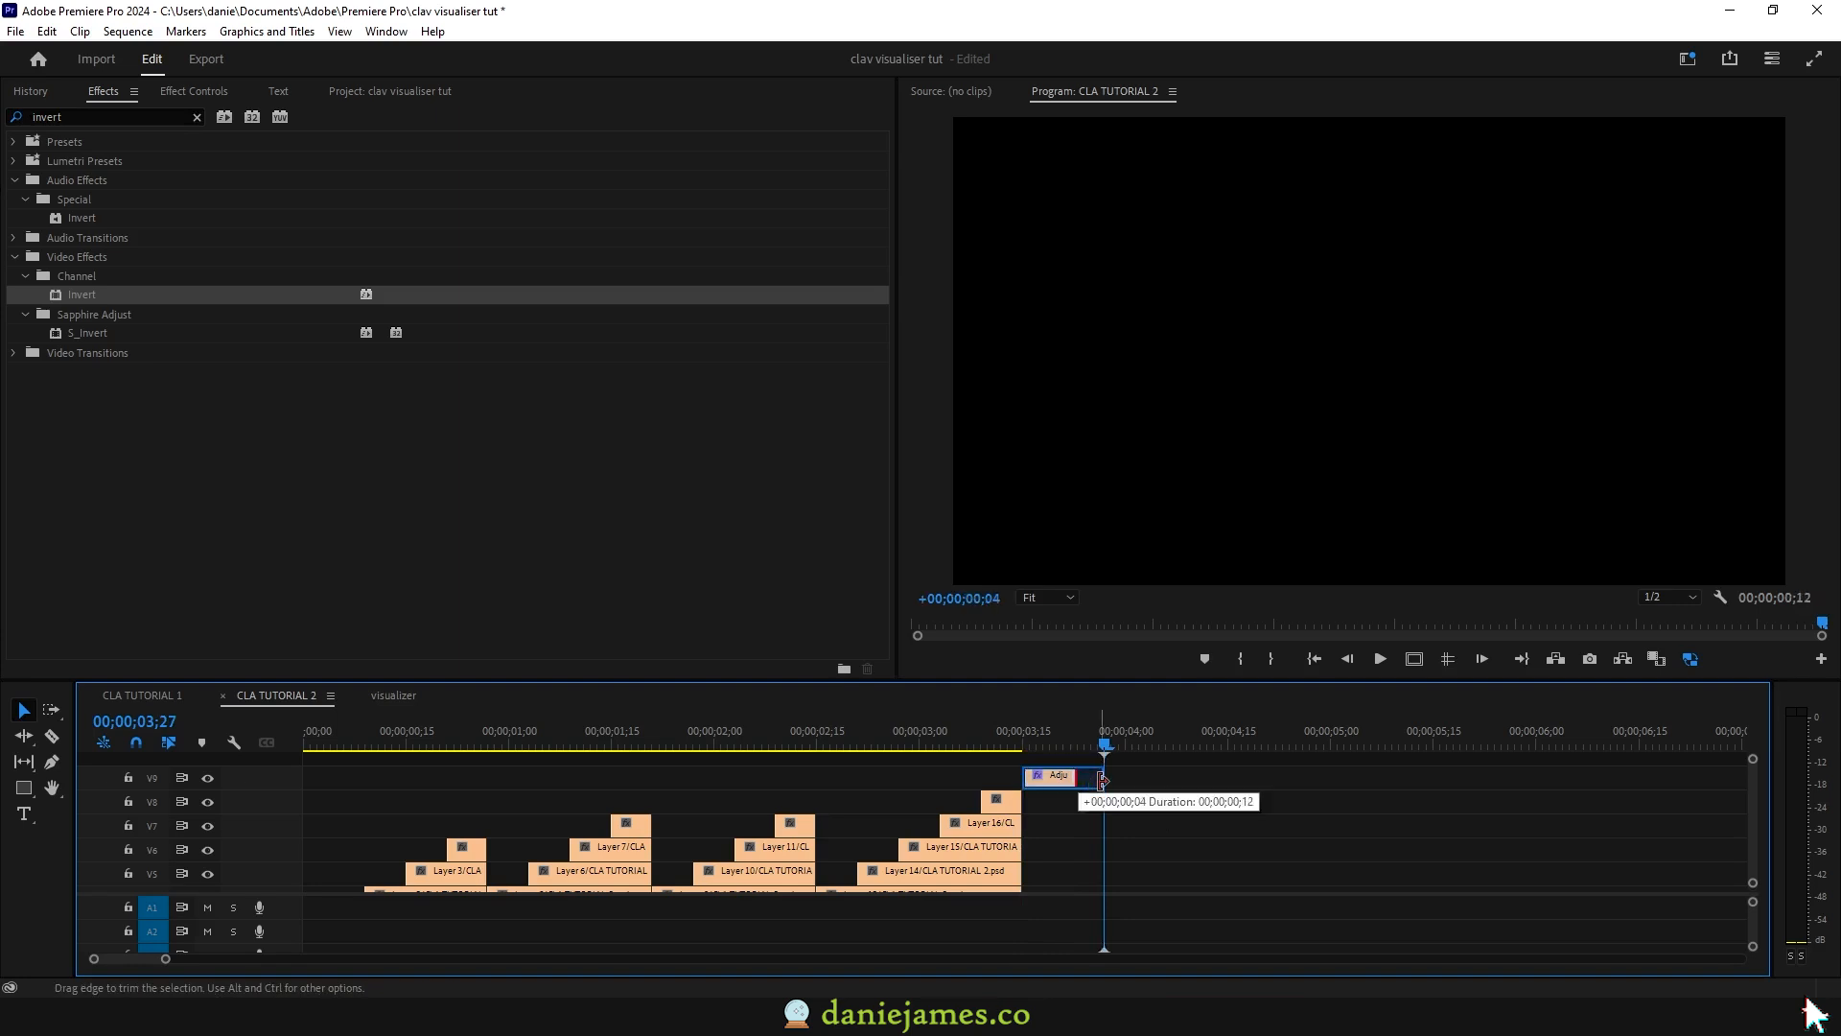
key("grave")
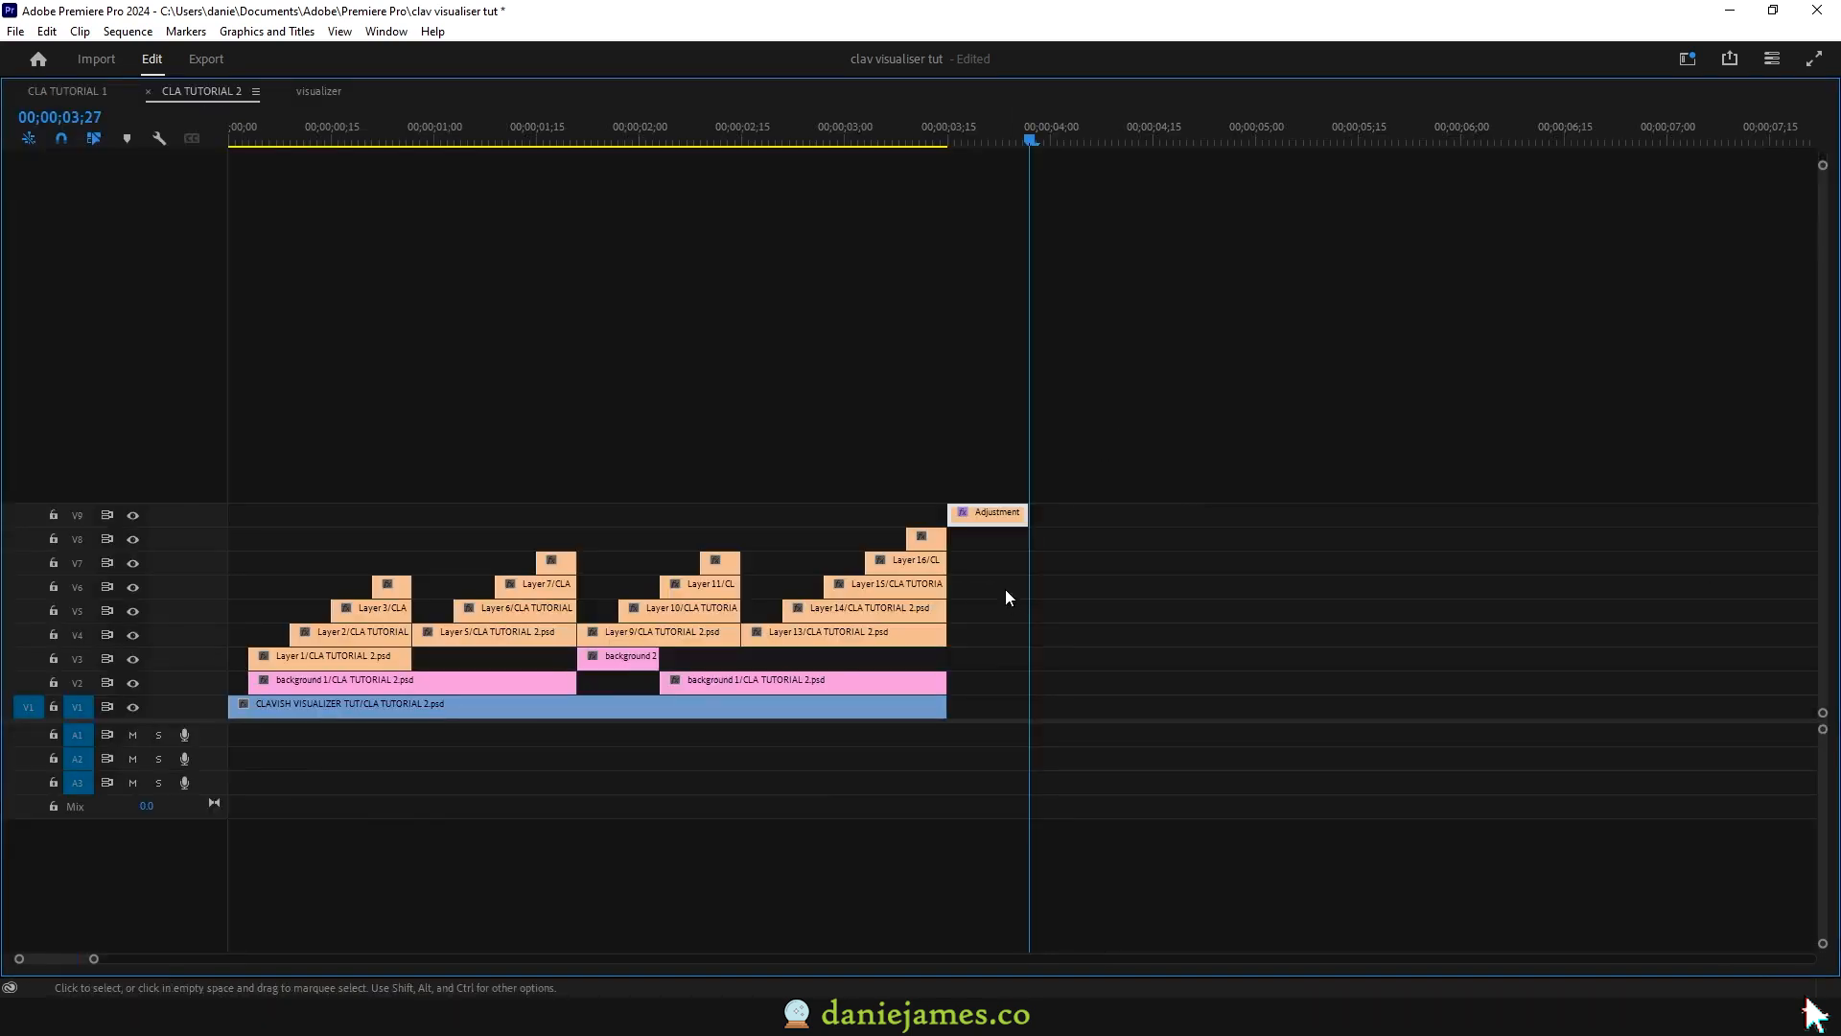
left_click_drag(964, 544, 918, 697)
left_click_drag(939, 553, 1028, 554)
key("grave")
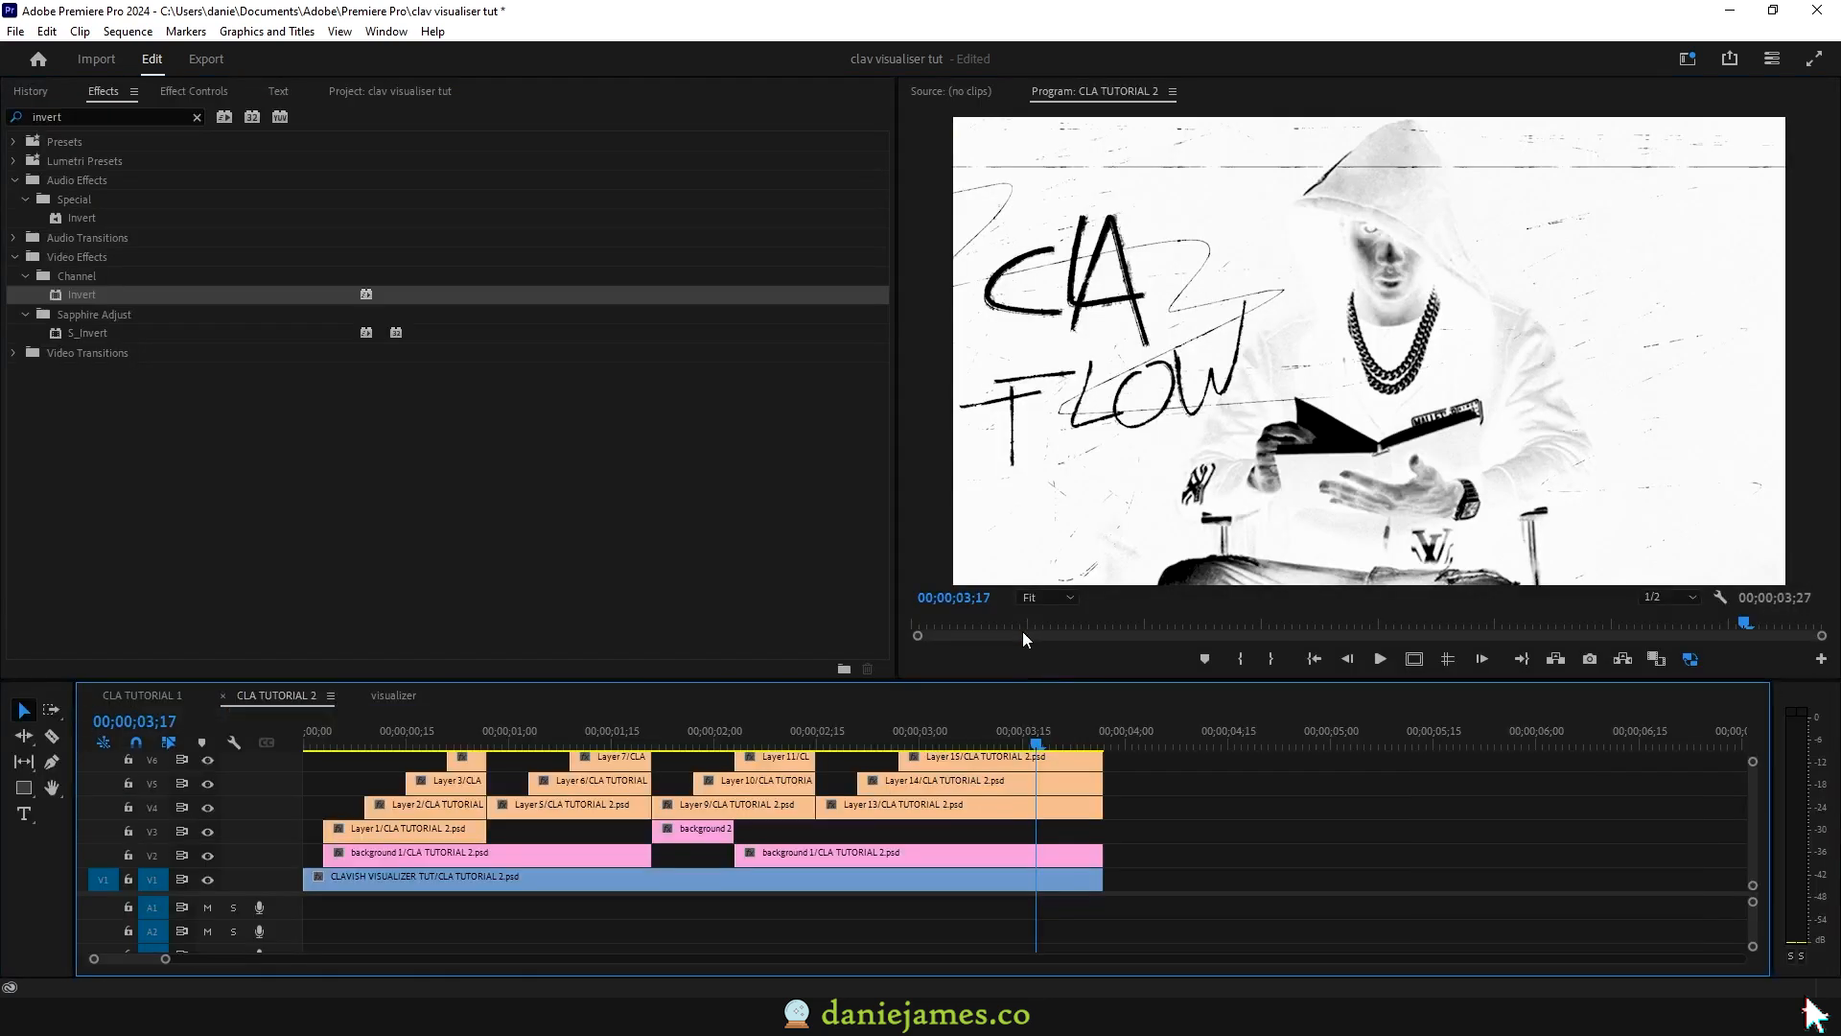
Step: Scrub through the CLA lettering with its flash, then switch back to the visualizer sequence
scroll(1082, 812, "up", 2)
left_click(832, 734)
left_click_drag(833, 734, 1105, 762)
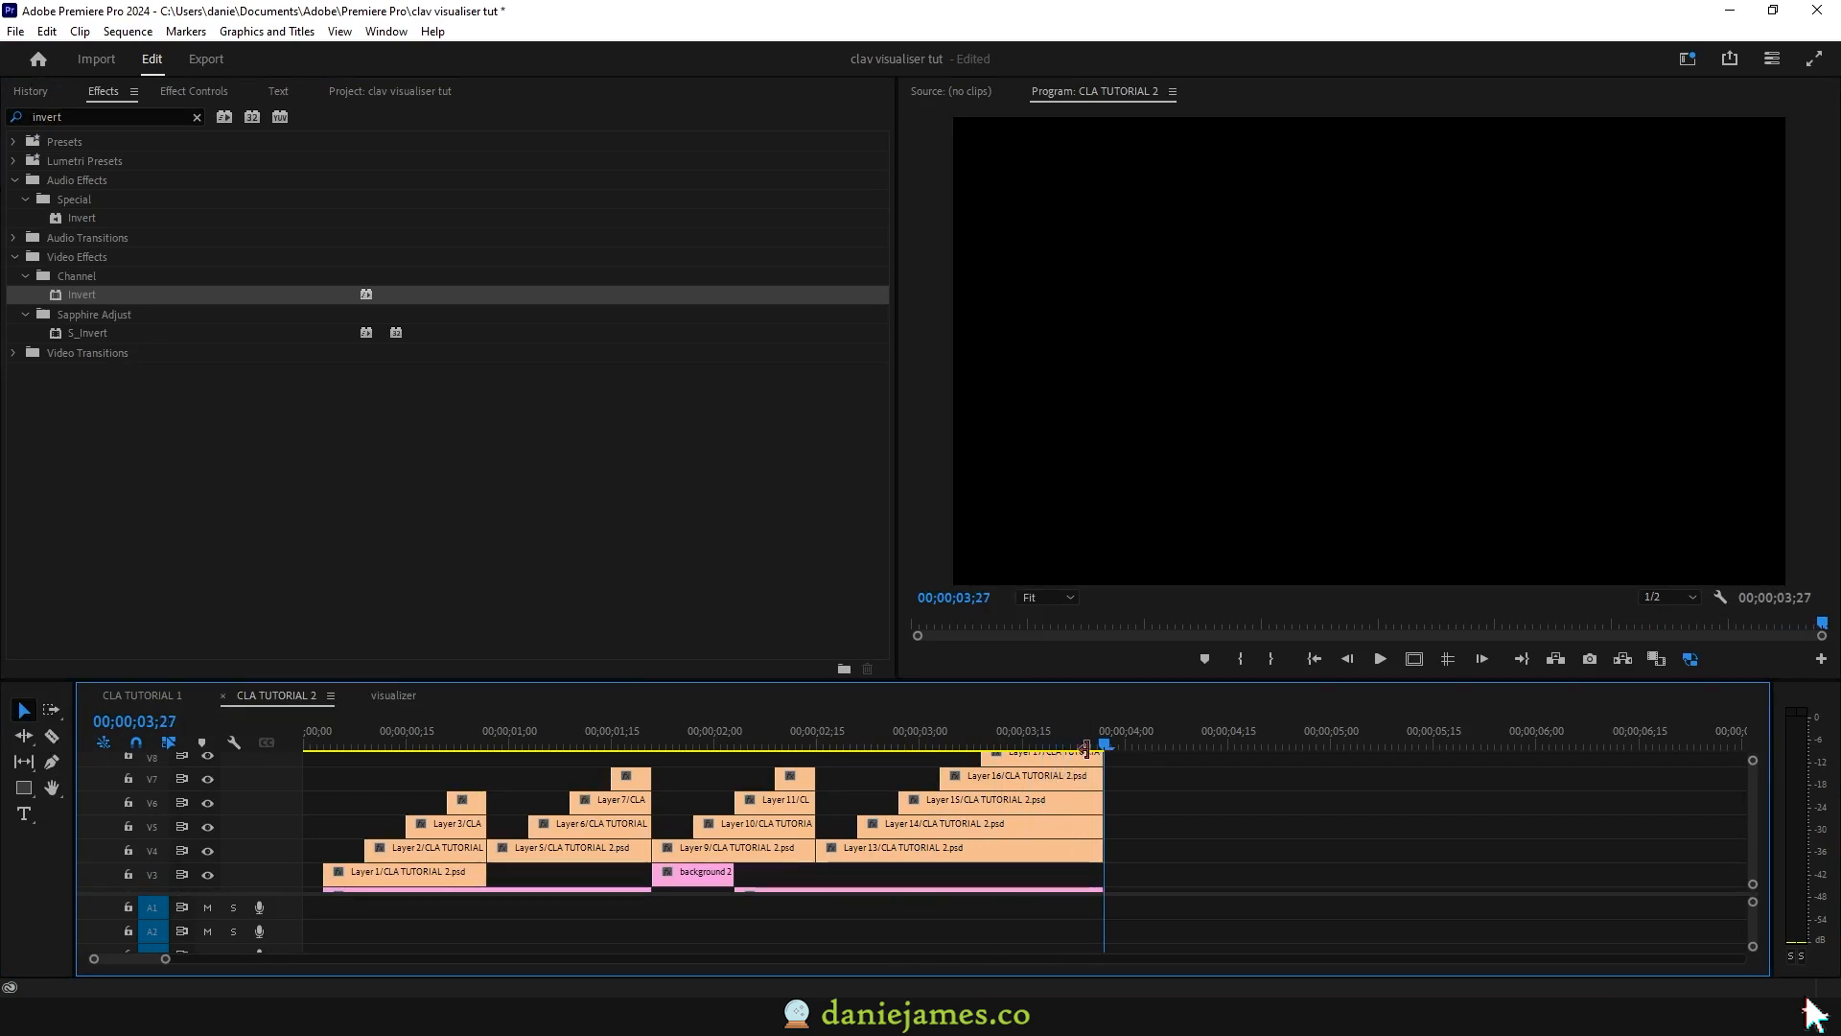
left_click(394, 695)
left_click(360, 741)
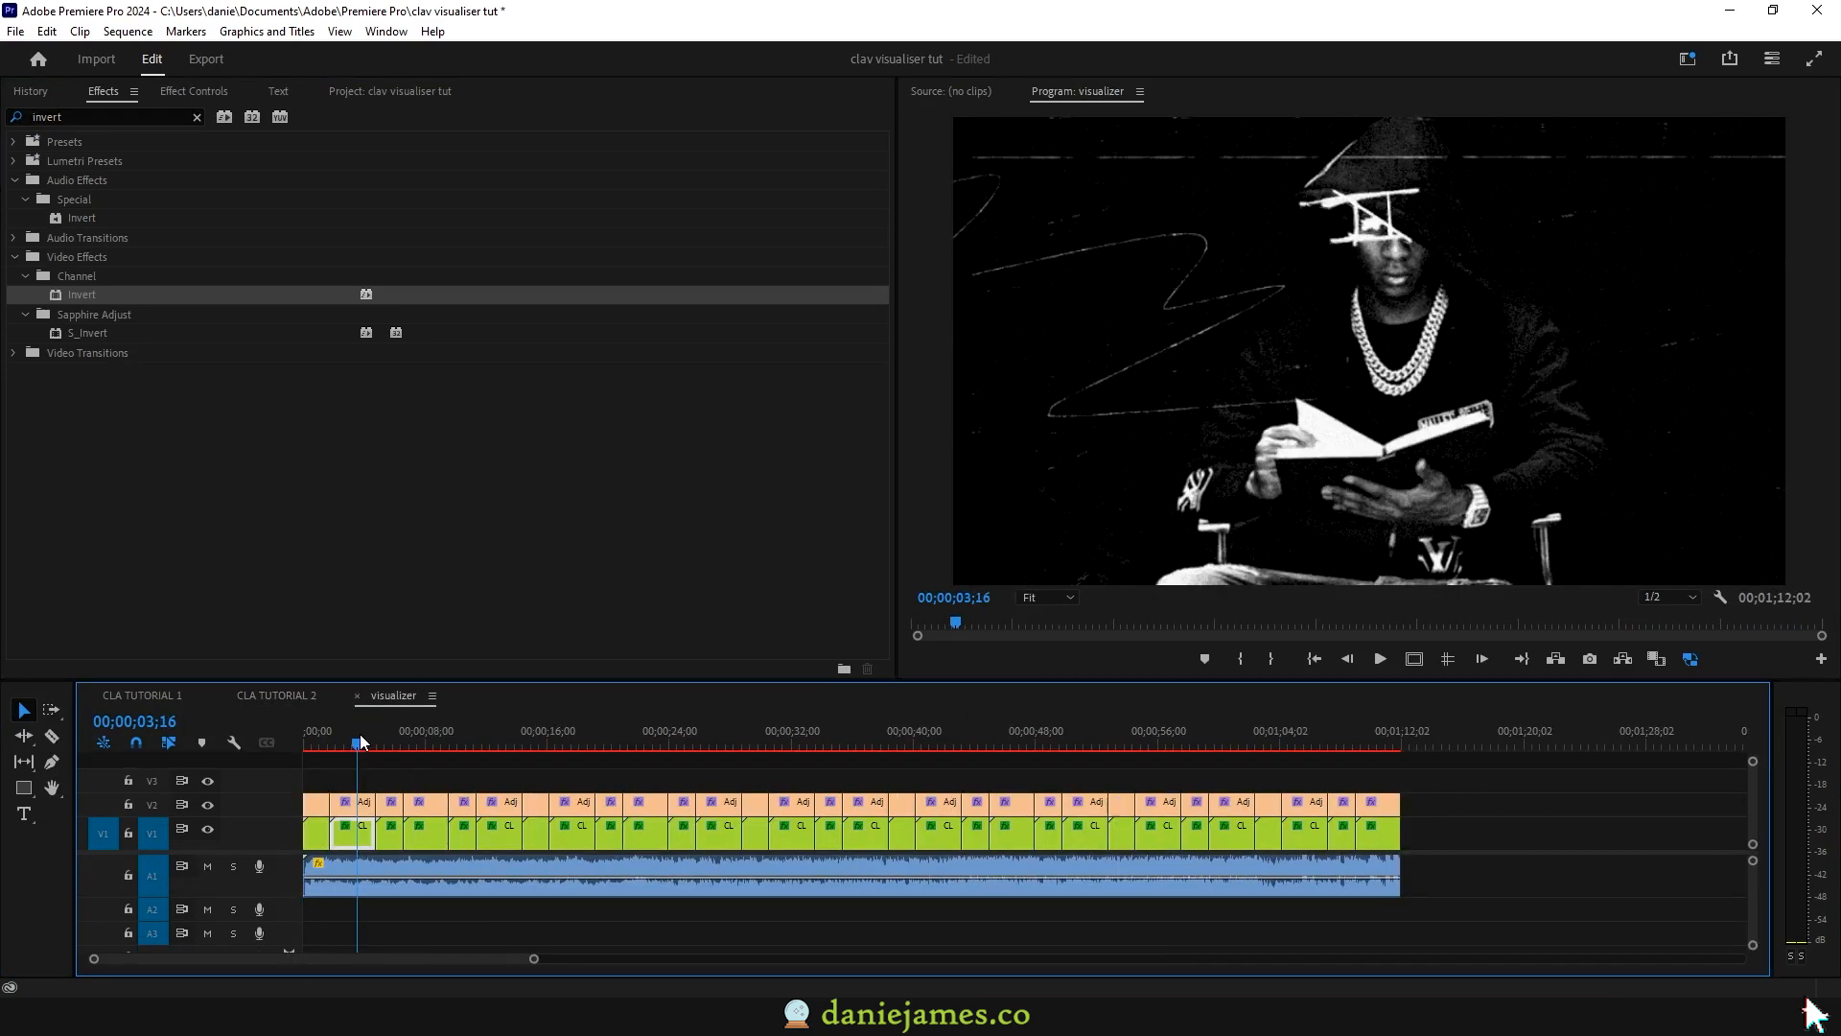
left_click_drag(361, 741, 319, 745)
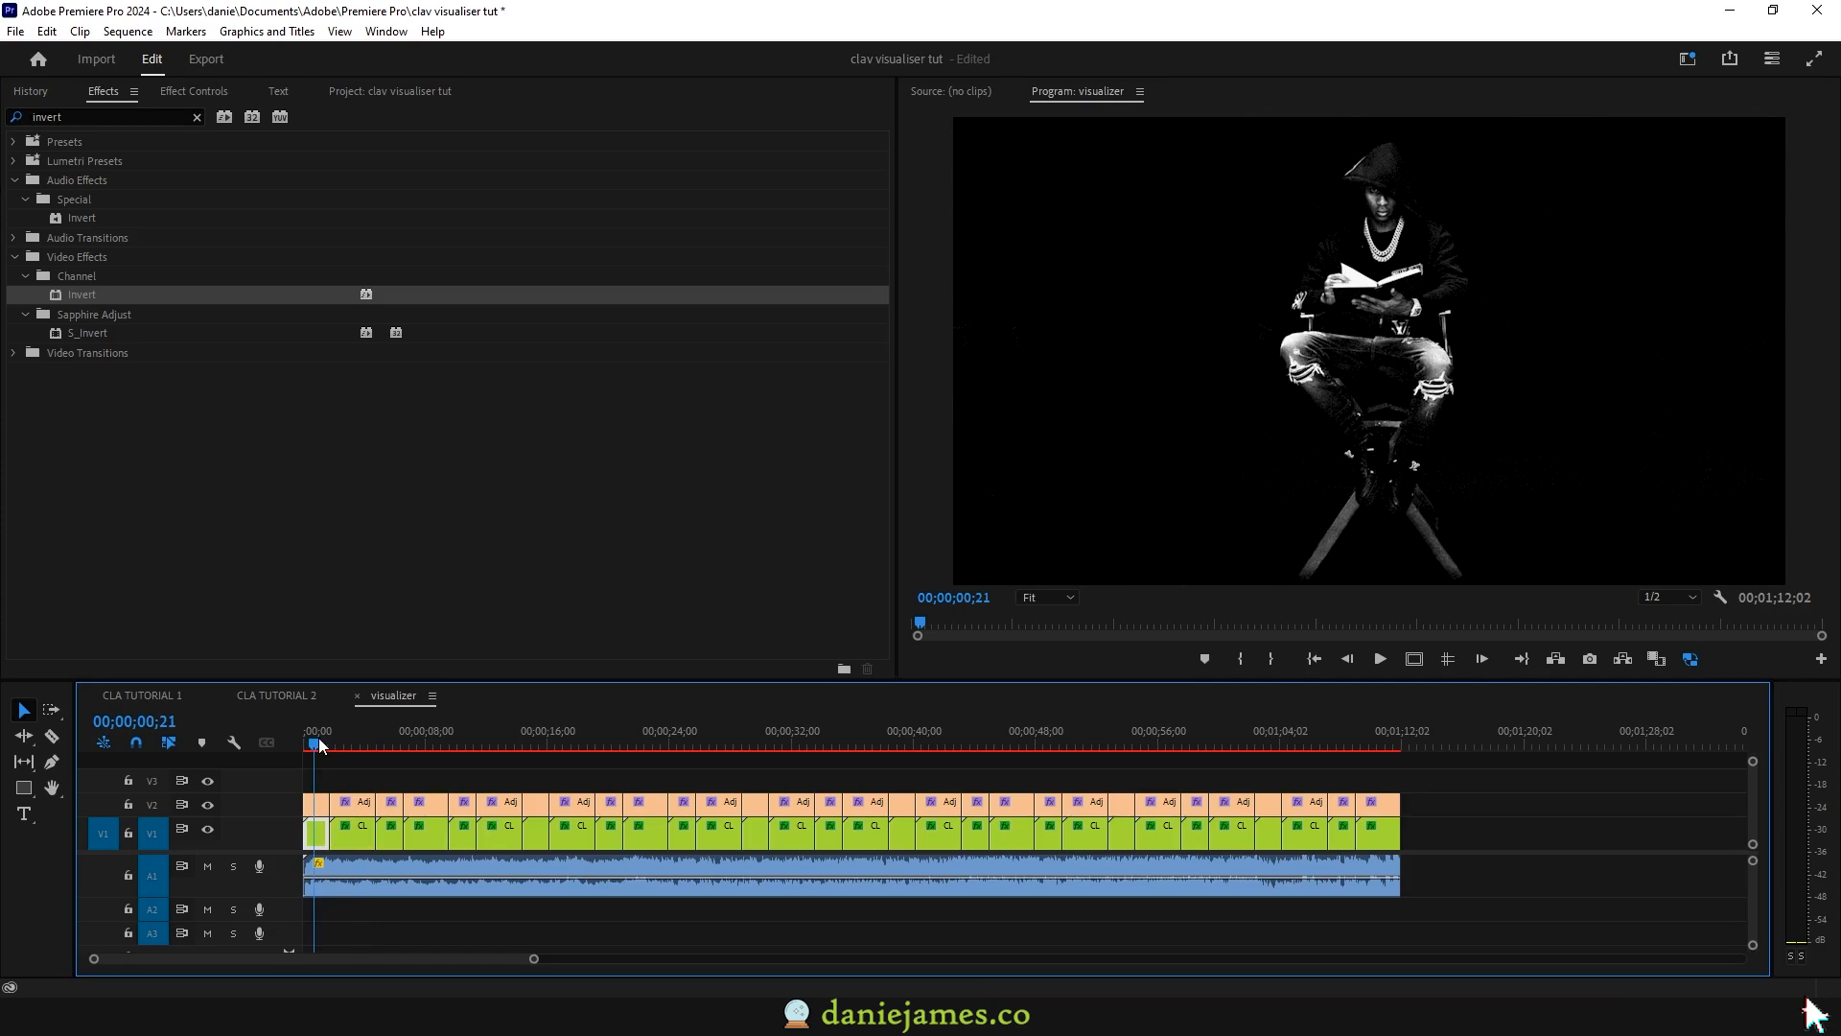